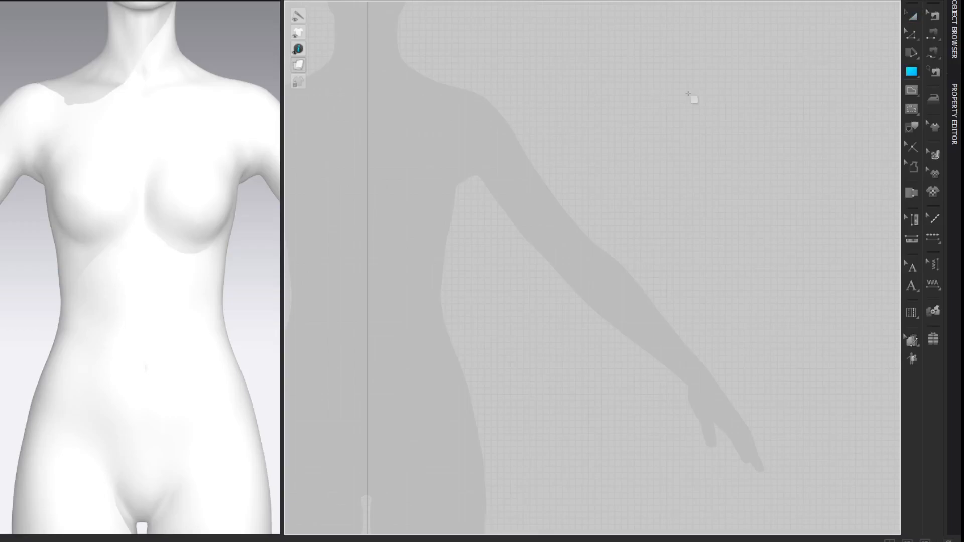
- Draw a rectangular pattern about 29.8 by 68.3 cm over the avatar silhouette, with its inner edge moved onto the body's centre line
left_click_drag(378, 52, 396, 72)
left_click_drag(428, 122, 562, 497)
key("z")
left_click(804, 100)
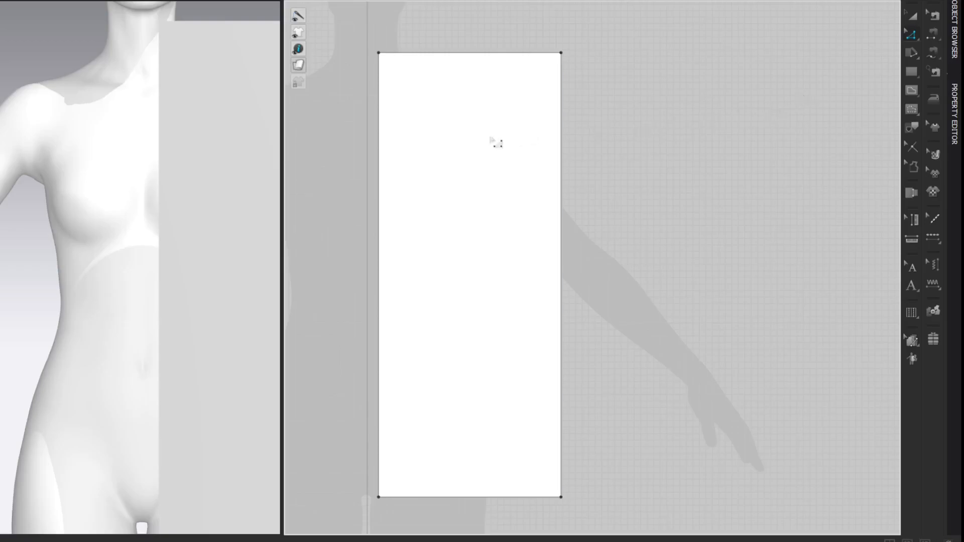
left_click_drag(379, 132, 369, 130)
left_click(697, 75)
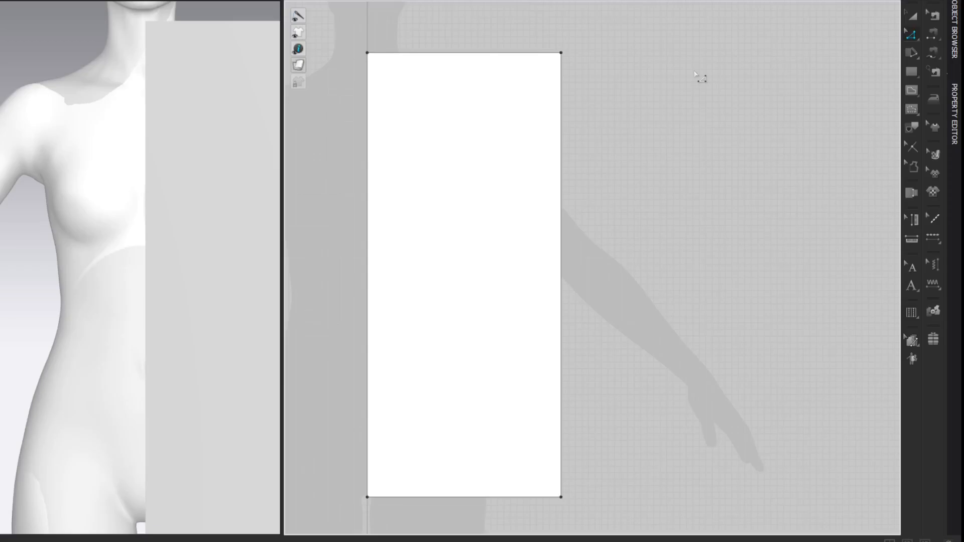
- Check the avatar's bust circumference in its size measurements
left_click(165, 1)
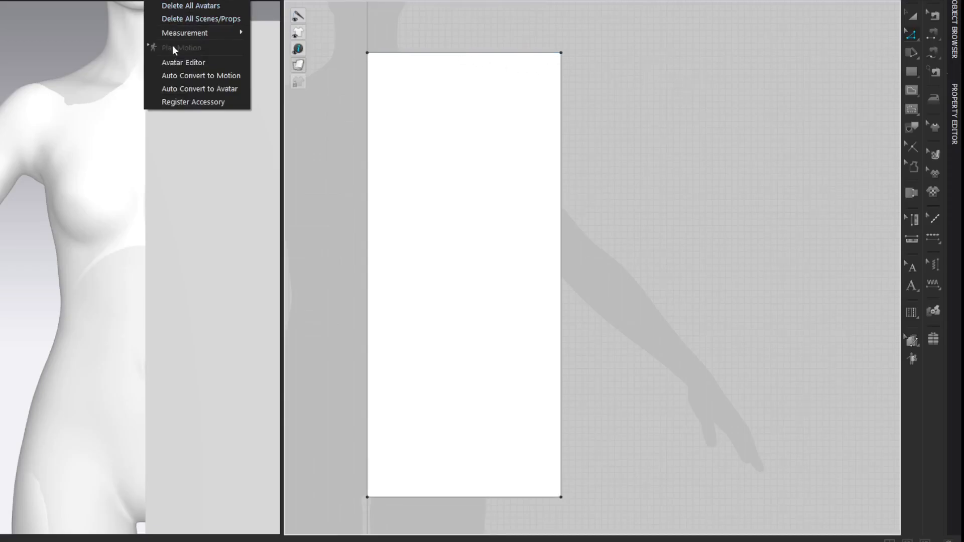
left_click(173, 61)
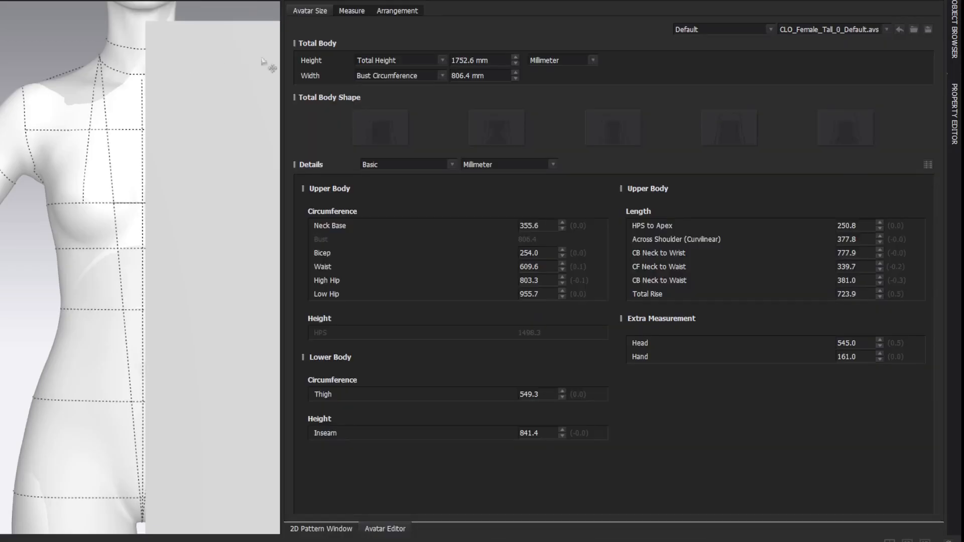
left_click(486, 76)
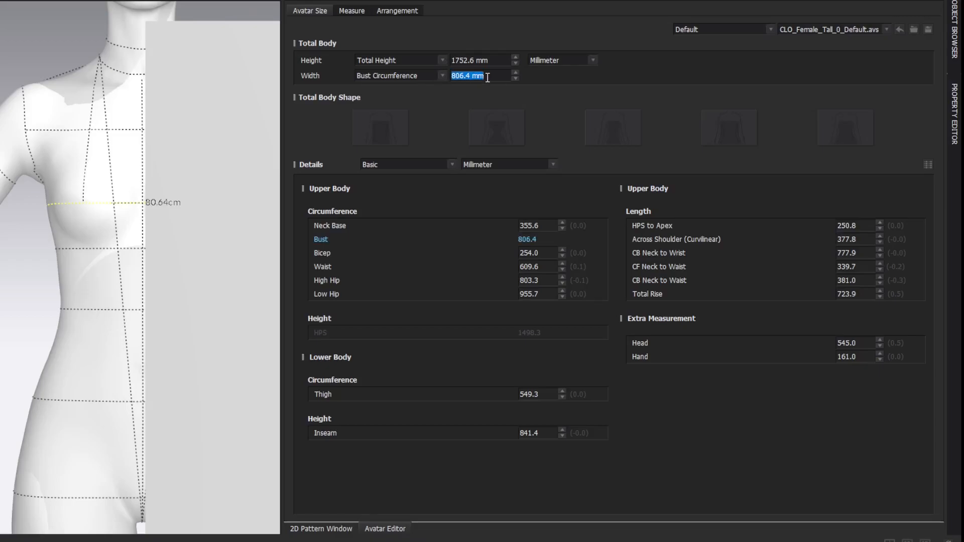
left_click(943, 3)
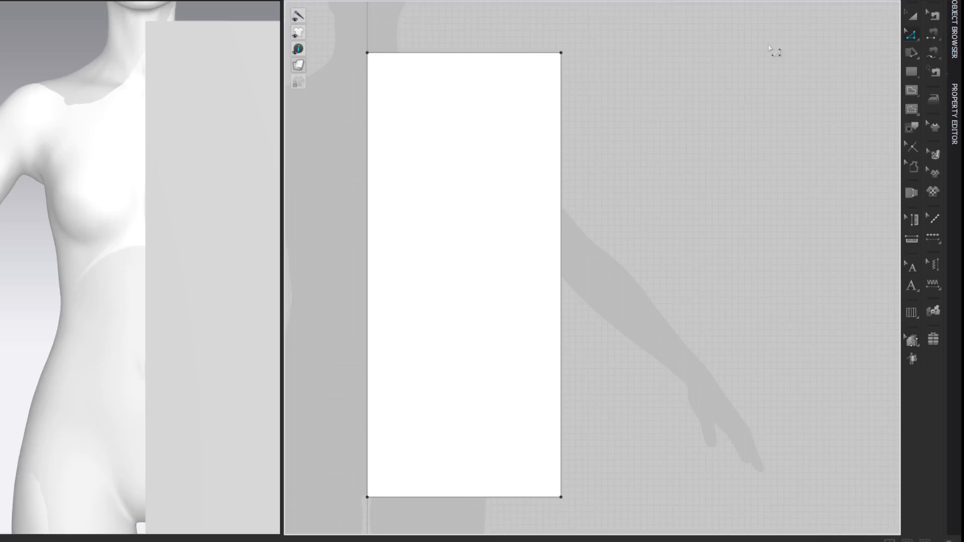
- Set the rectangle's top edge to 49.32 cm, calculated as (80.64 + 18) / 2, and move the lower outer corner out to square the pattern
right_click(508, 53)
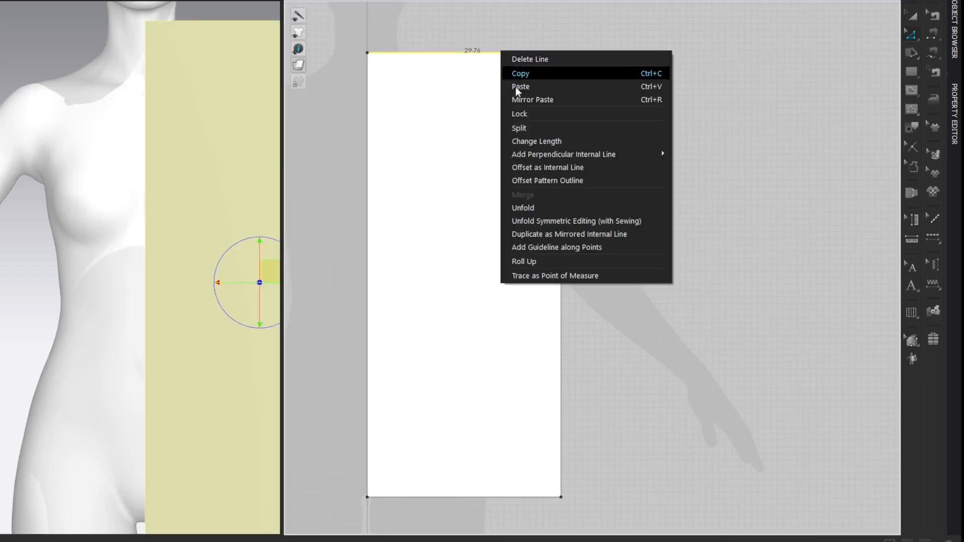
left_click(537, 141)
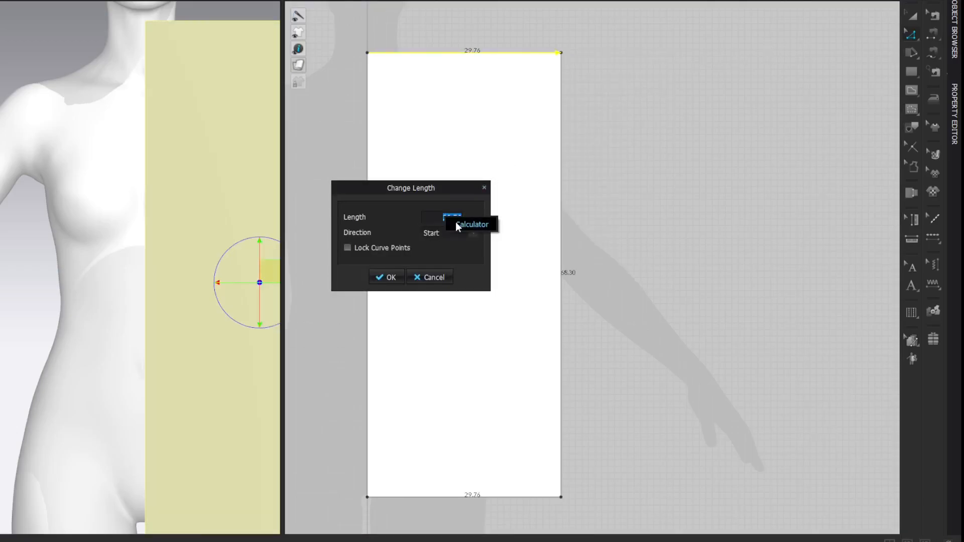
left_click(456, 222)
type("80.64")
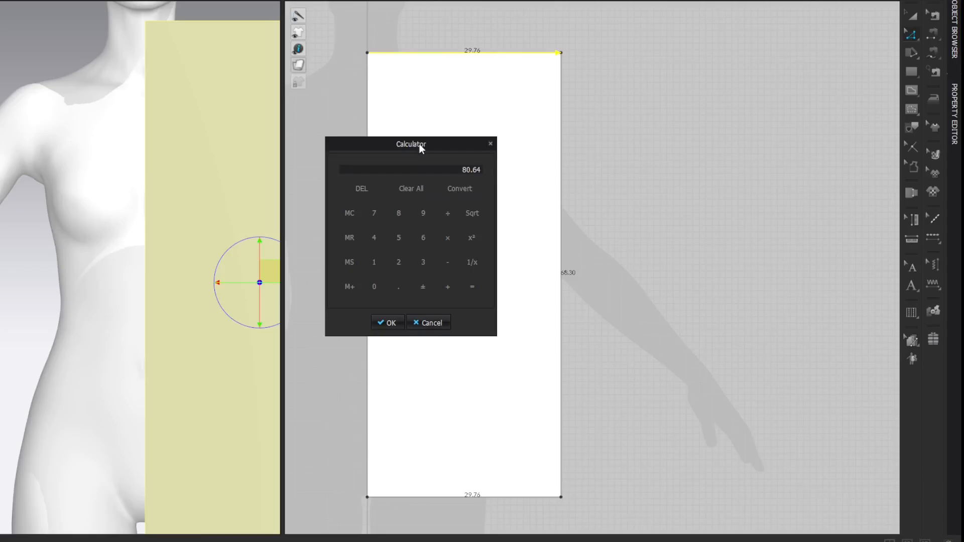
type("+18=/2=")
left_click(389, 323)
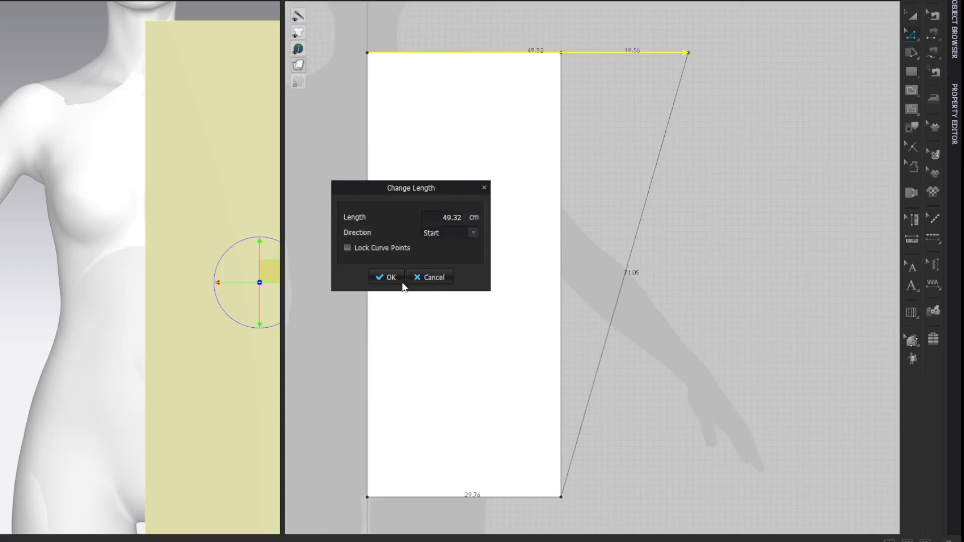
left_click(378, 277)
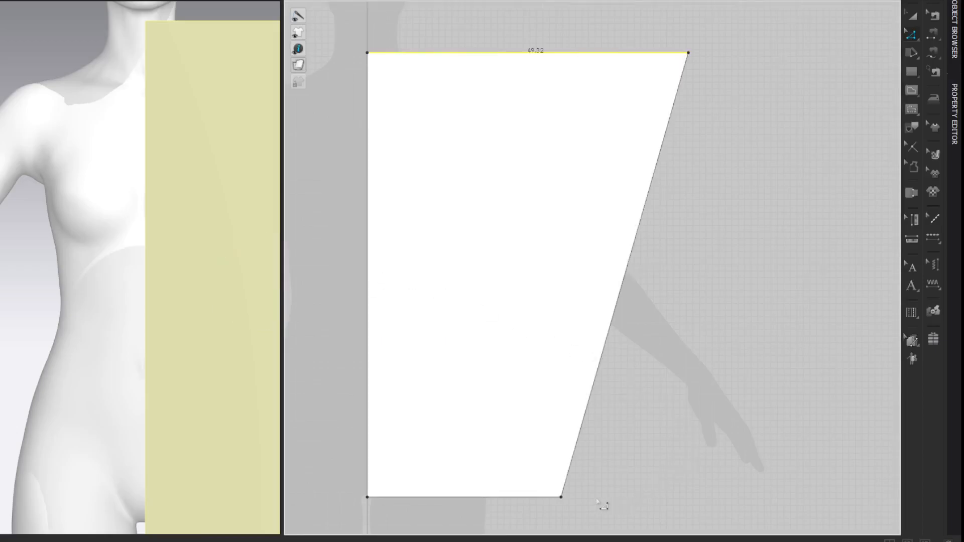
left_click_drag(561, 498, 689, 497)
left_click(834, 174)
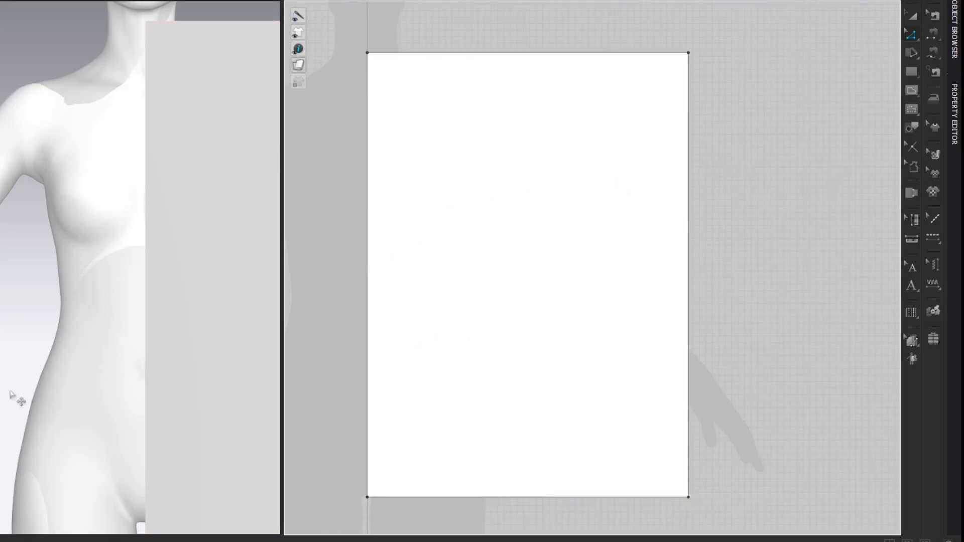
- Measure the avatar's body surface from the high point of the shoulder over the bust down to the waistline
key("shift+b")
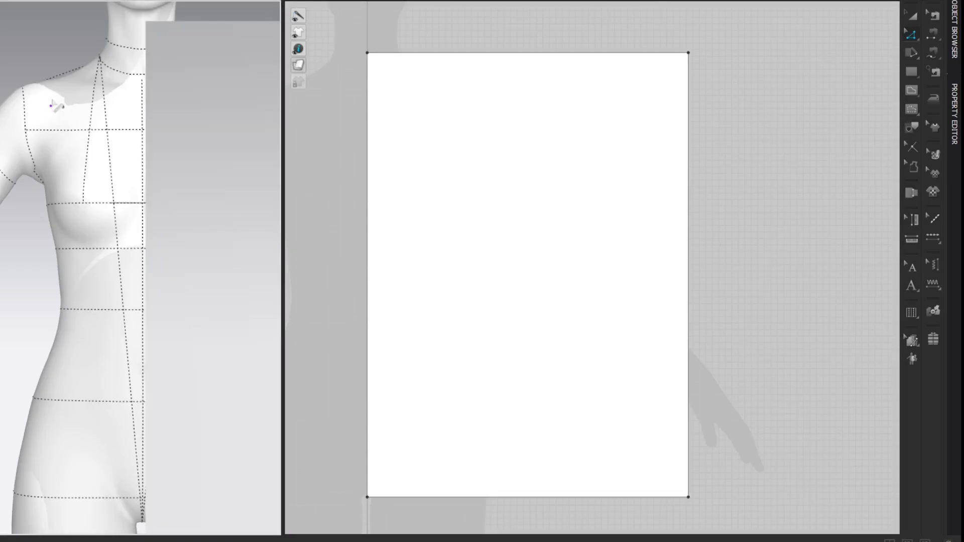
left_click(100, 54)
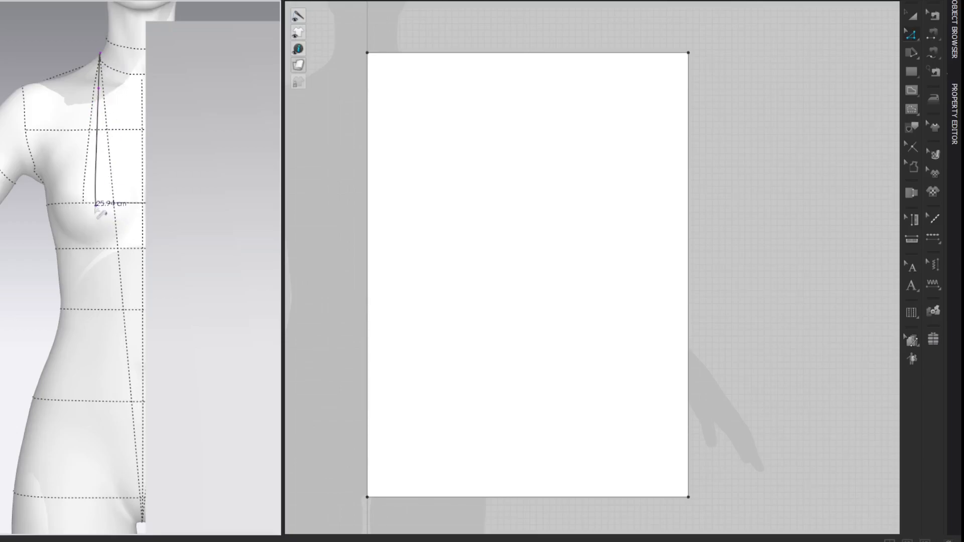
left_click(95, 203)
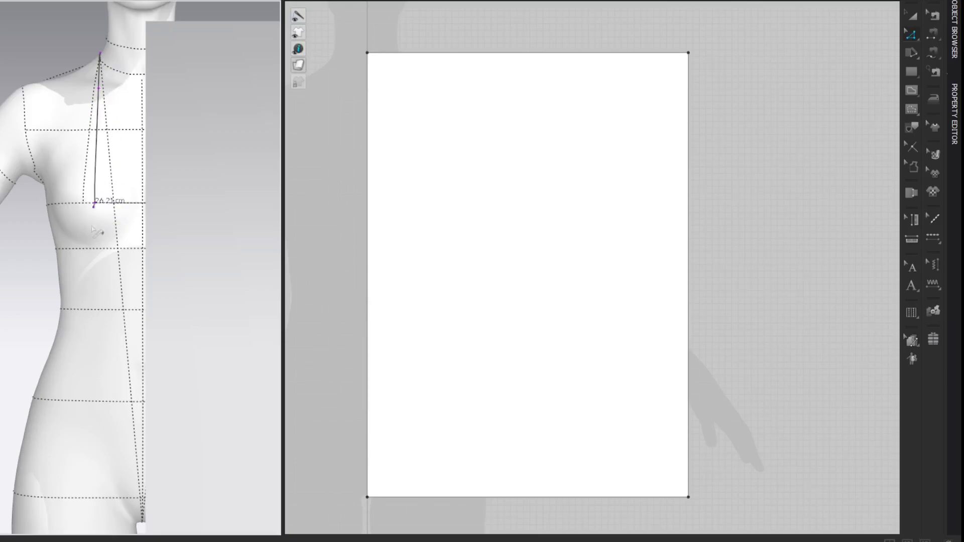
double_click(95, 310)
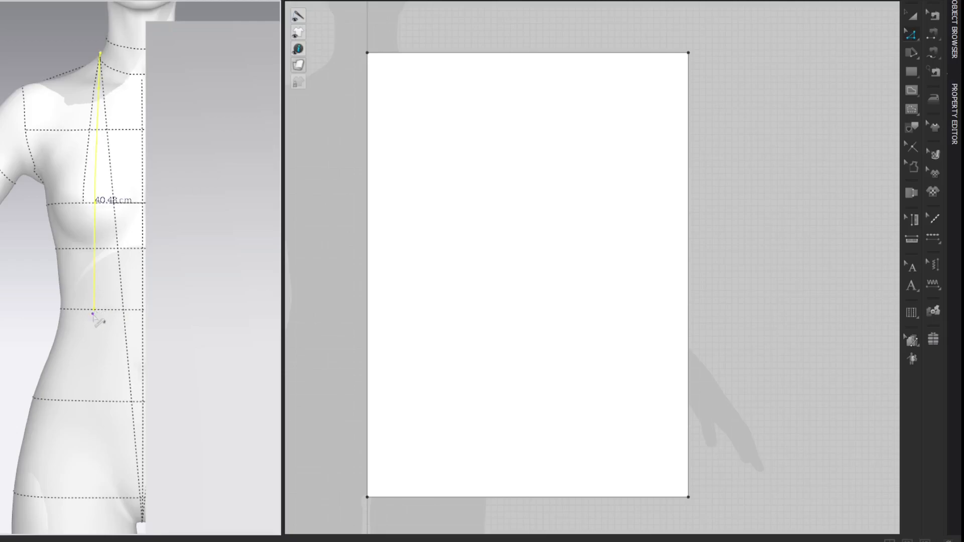
- Split the pattern's centre edge into two lines, with the upper segment 40.48 cm long
left_click(378, 79)
right_click(379, 79)
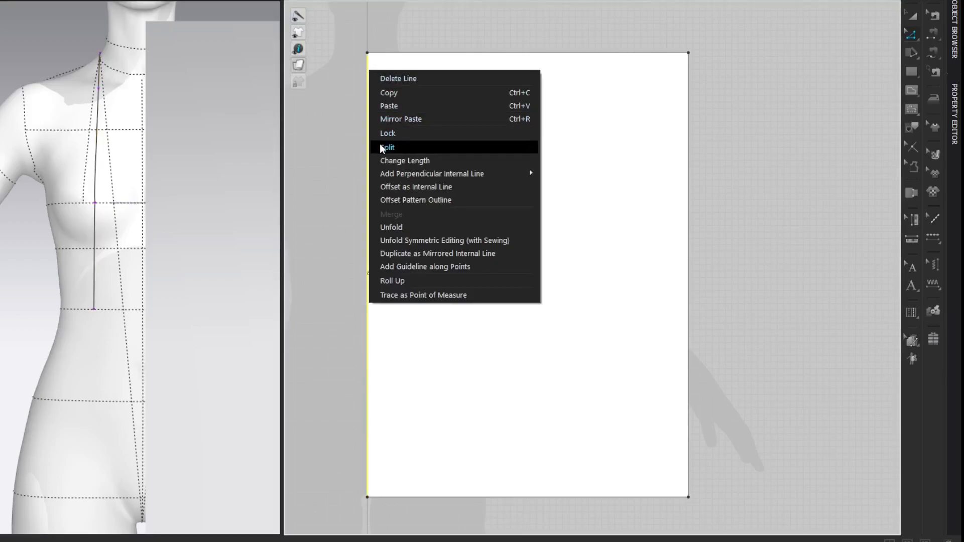
left_click(380, 144)
left_click_drag(397, 113, 243, 101)
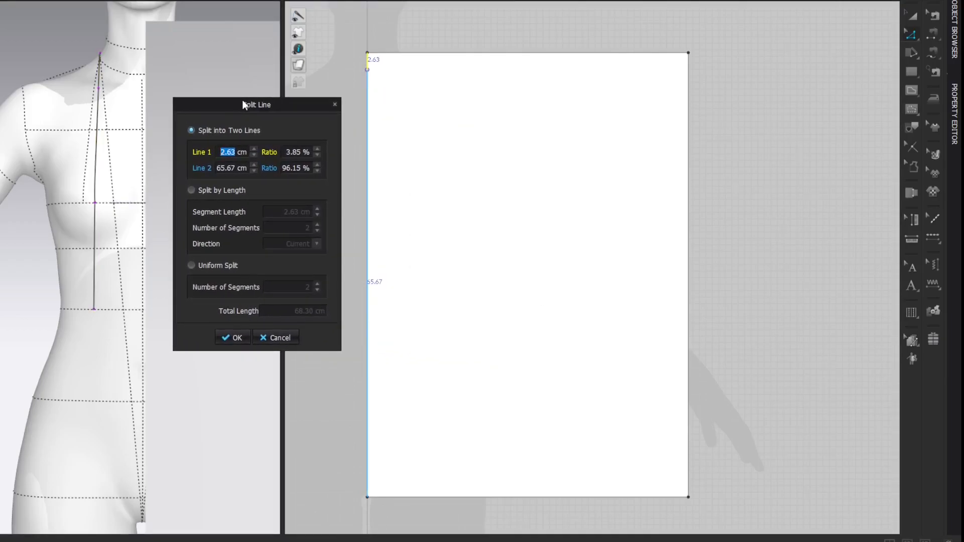
type("40.48")
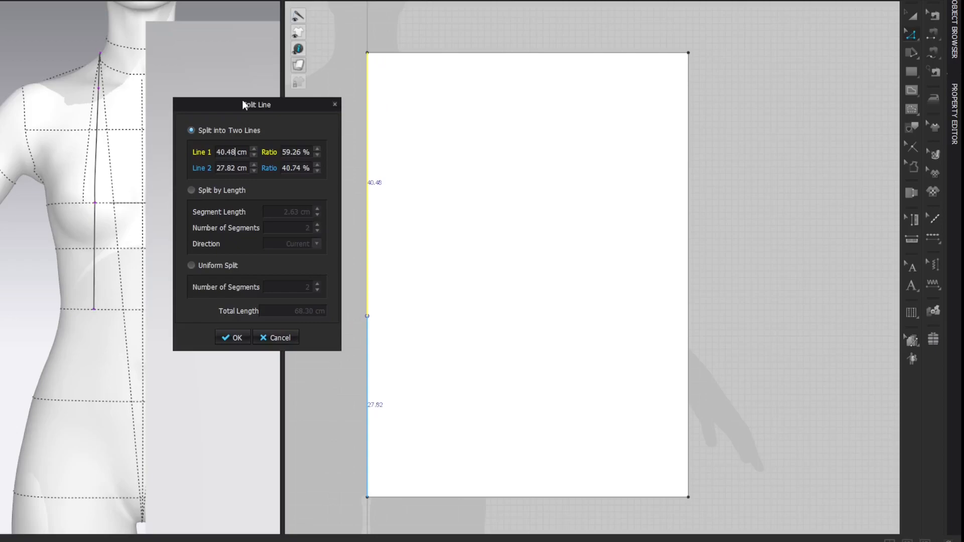
left_click(224, 339)
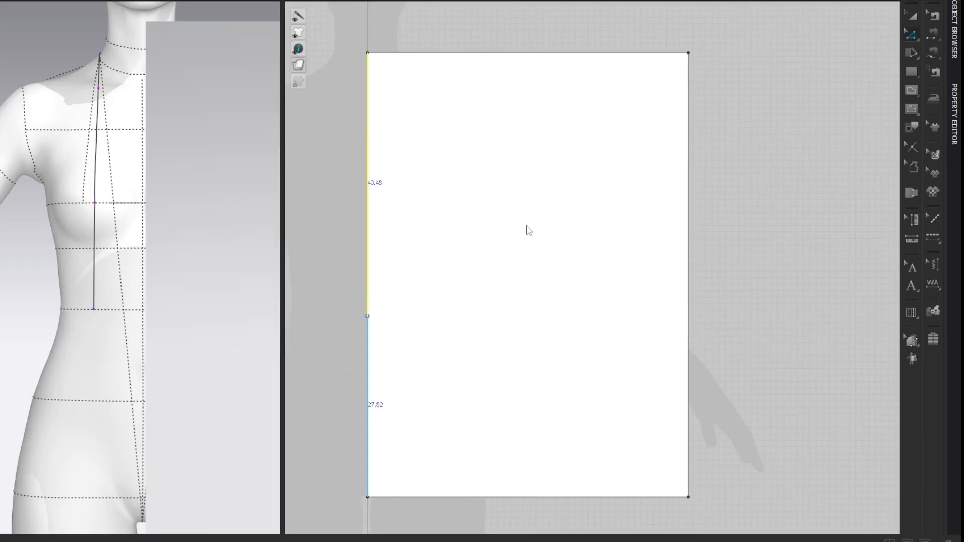
- Draw a horizontal internal waistline from the split point on the centre edge straight across to the opposite side edge
key("g")
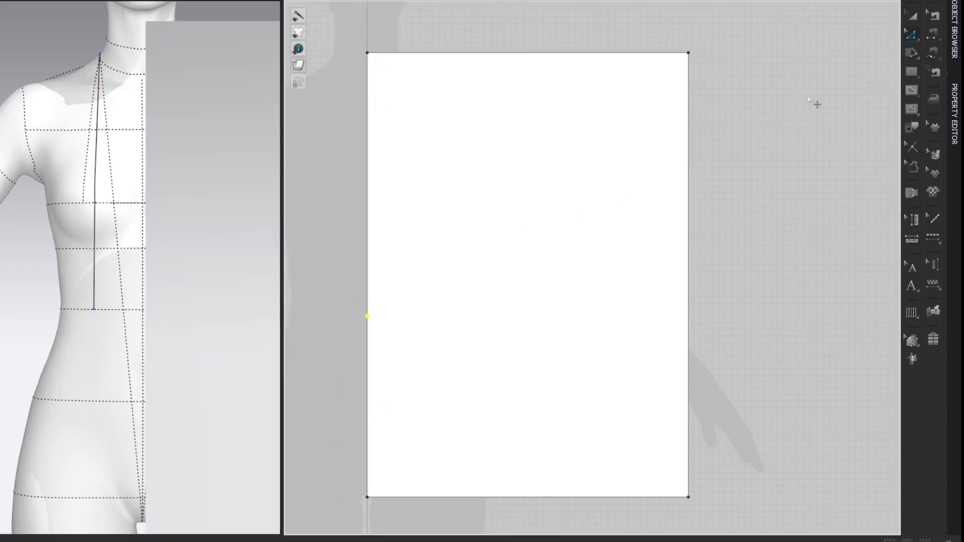
left_click(367, 316)
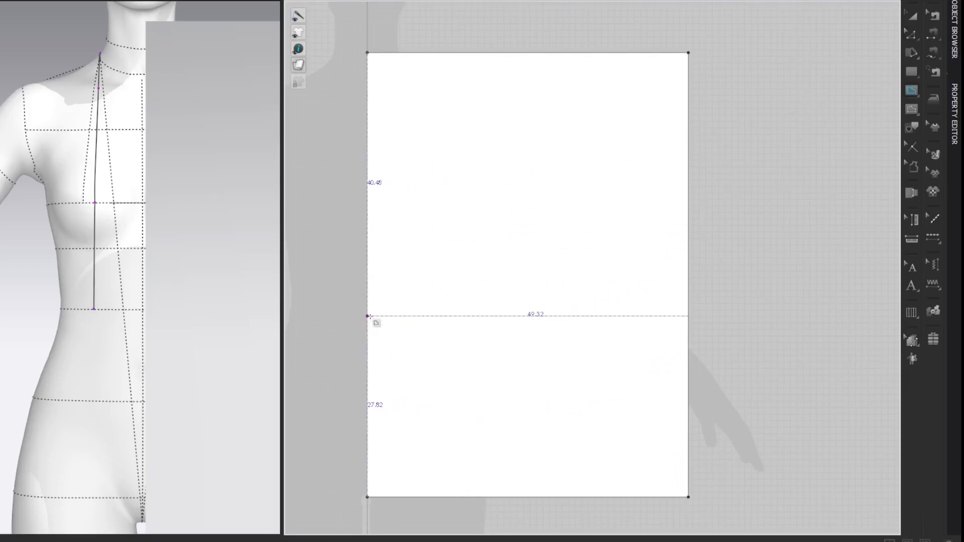
double_click(688, 316)
key("z")
left_click(812, 148)
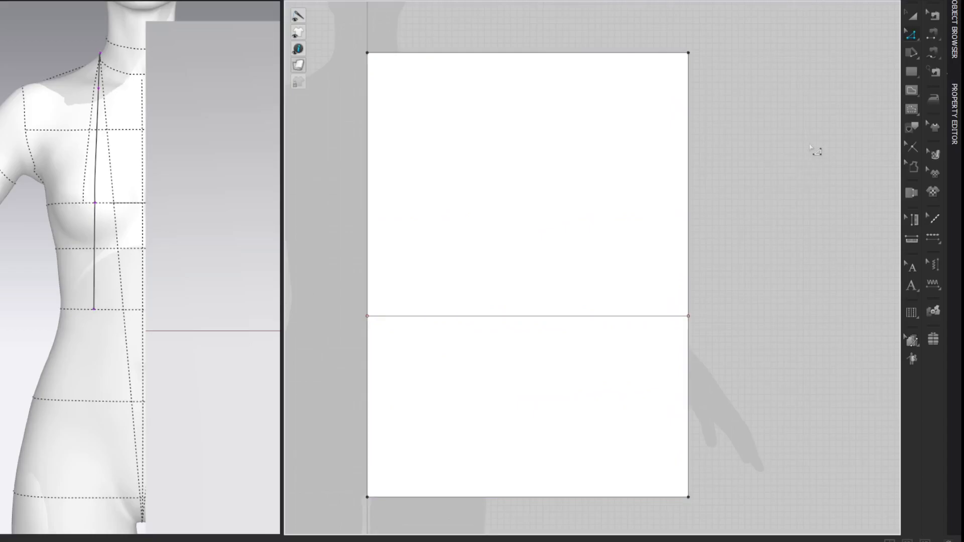
- Show the full list of avatar measurements and check the waist to low hip length
right_click(145, 11)
left_click(168, 66)
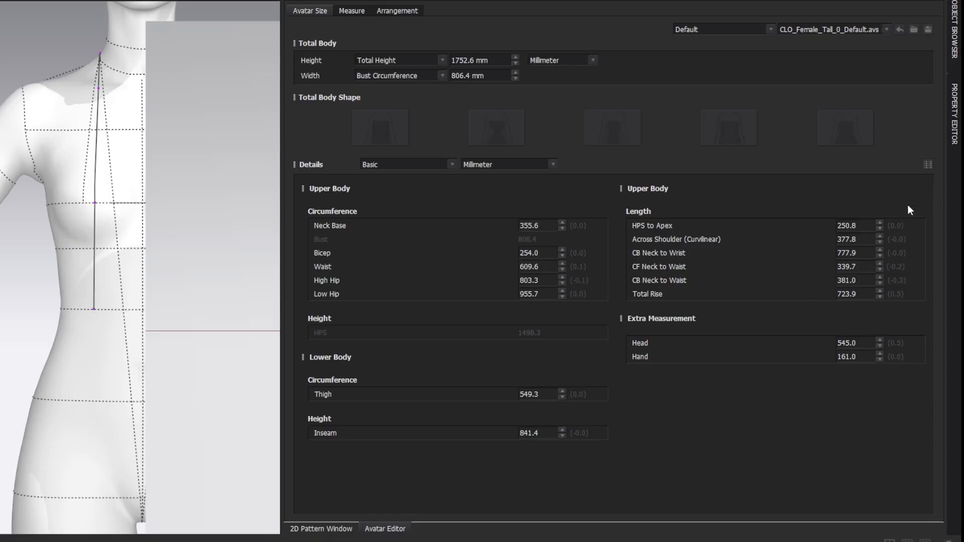
left_click(927, 165)
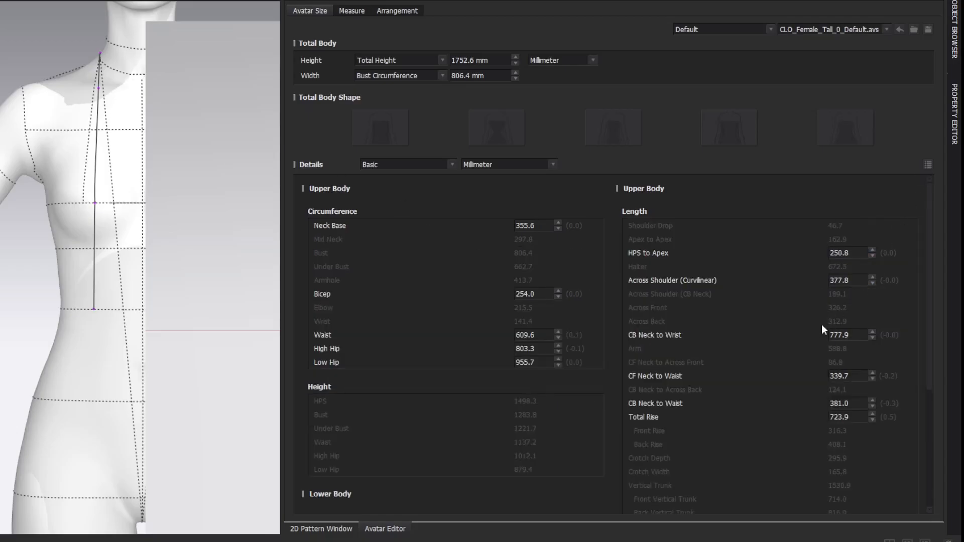
scroll(822, 329, "down", 3)
left_click(633, 406)
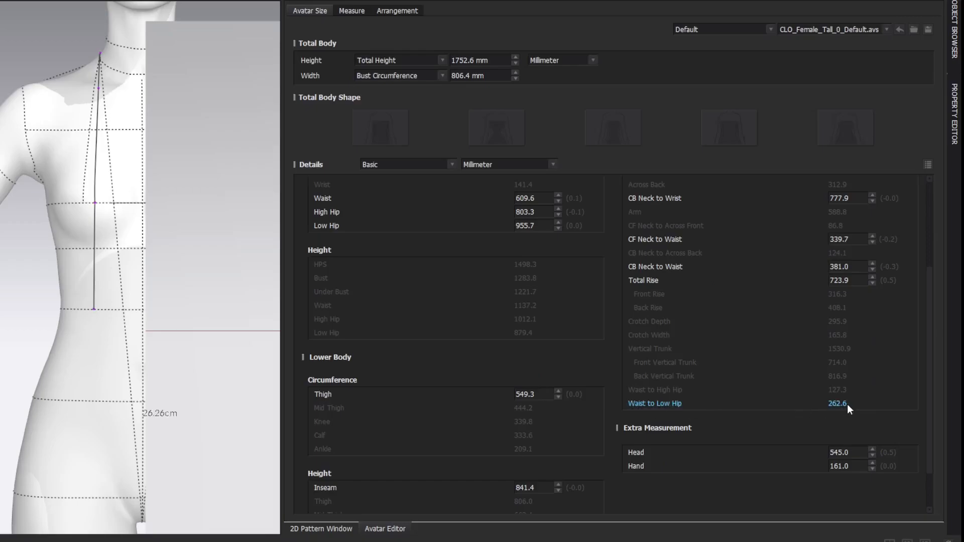
left_click(943, 4)
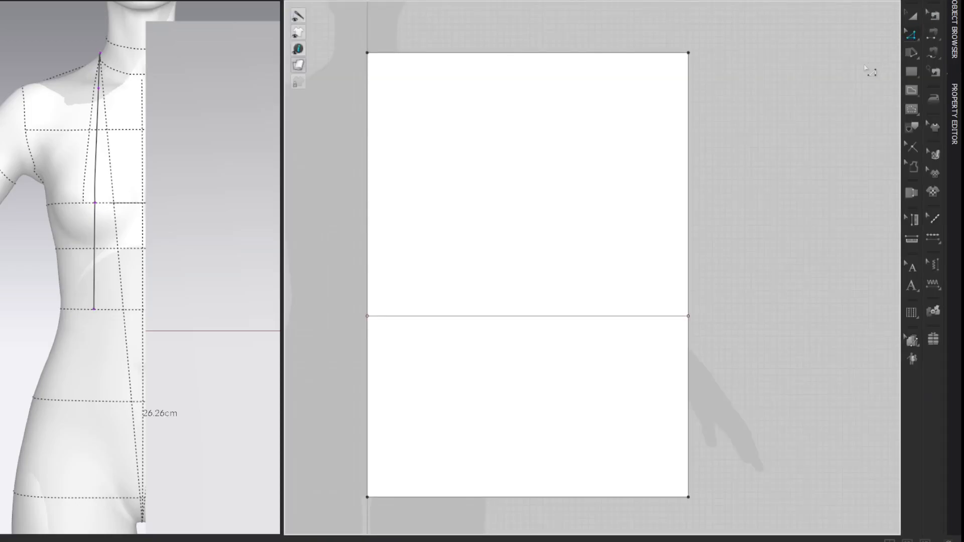
- Set the centre edge below the waistline to 26.26 cm in the End direction, and raise the lower outer corner to level the hem
right_click(372, 365)
left_click(426, 213)
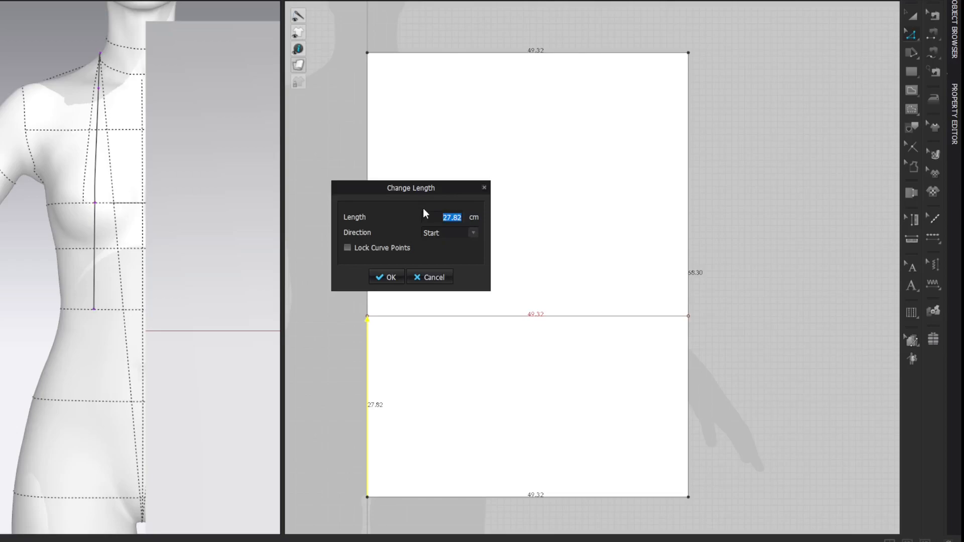
left_click(456, 236)
left_click(445, 260)
left_click(421, 220)
type("26.26")
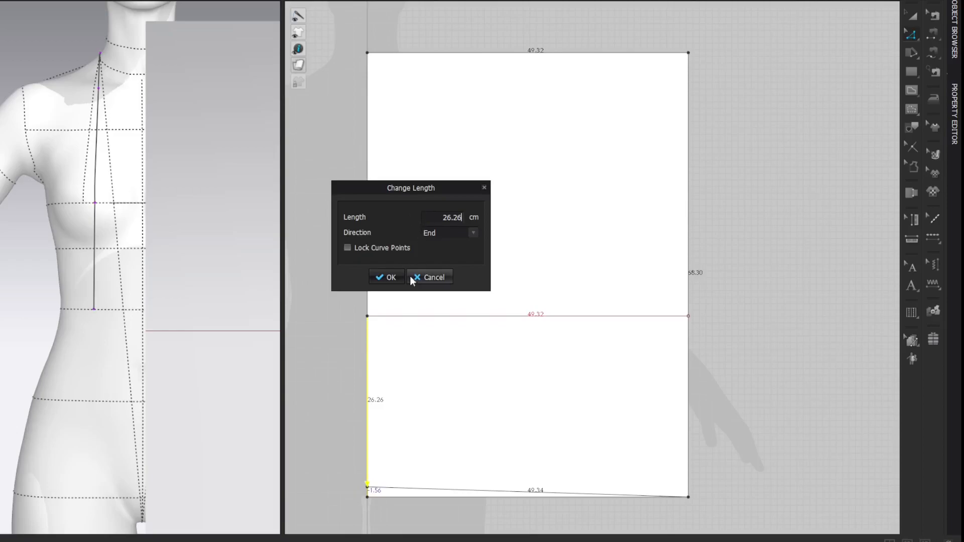
left_click(387, 277)
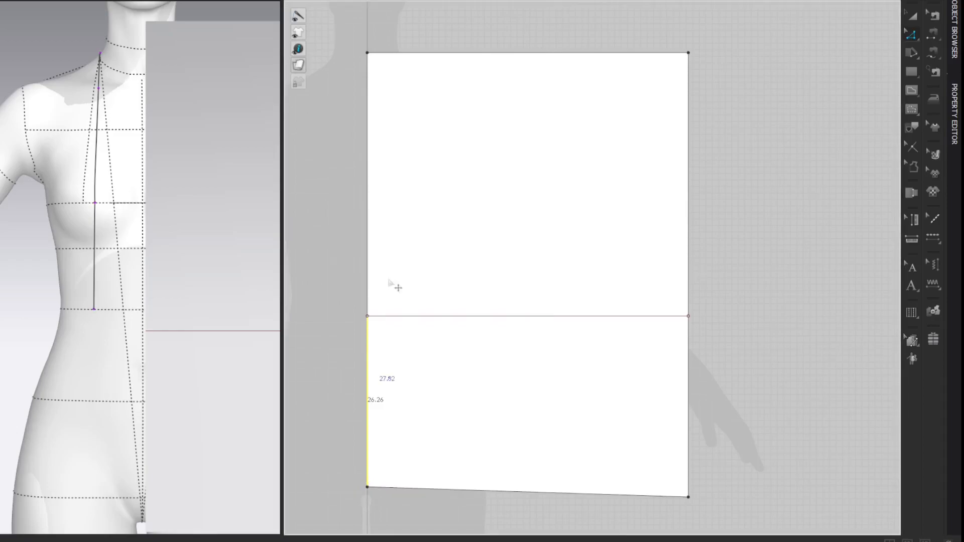
left_click_drag(690, 497, 689, 487)
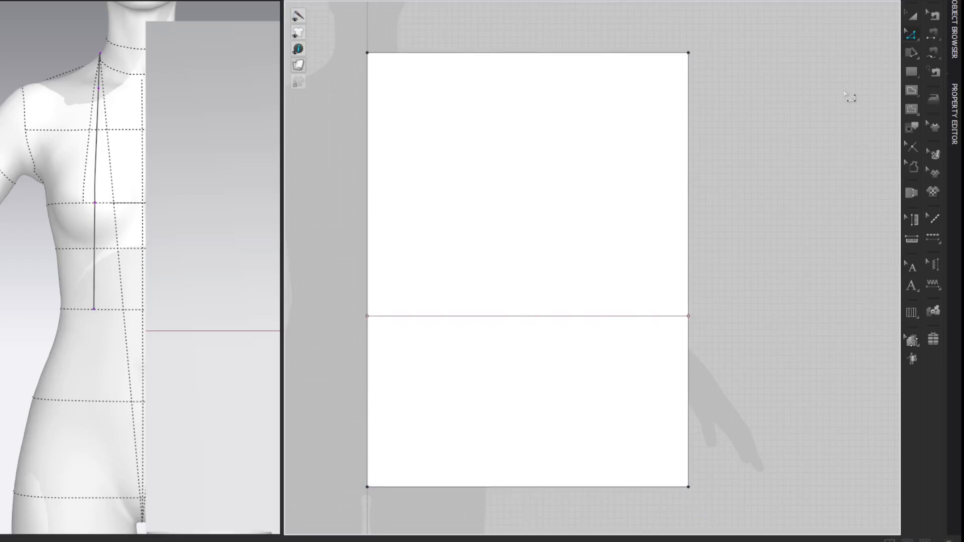
- Split the pattern's top edge uniformly into 2 segments
right_click(546, 51)
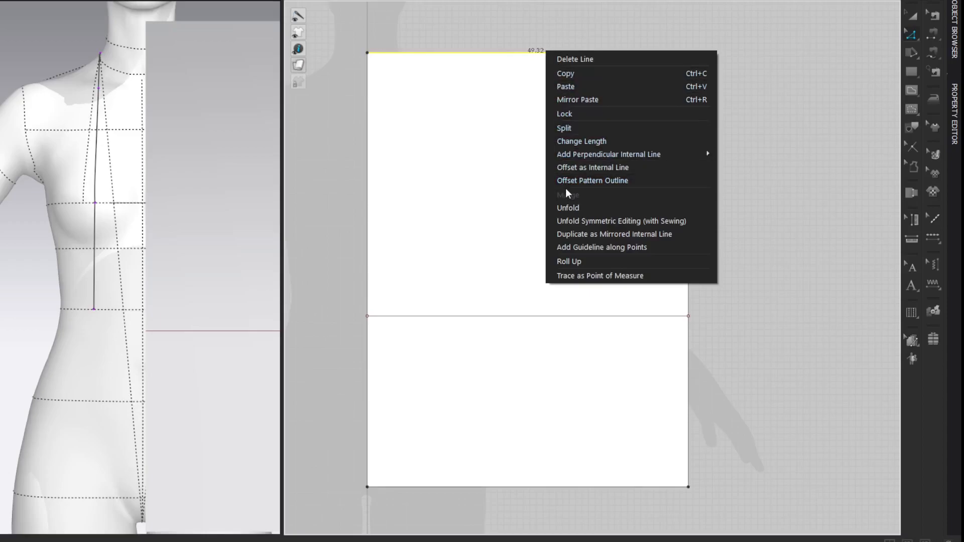
left_click(577, 128)
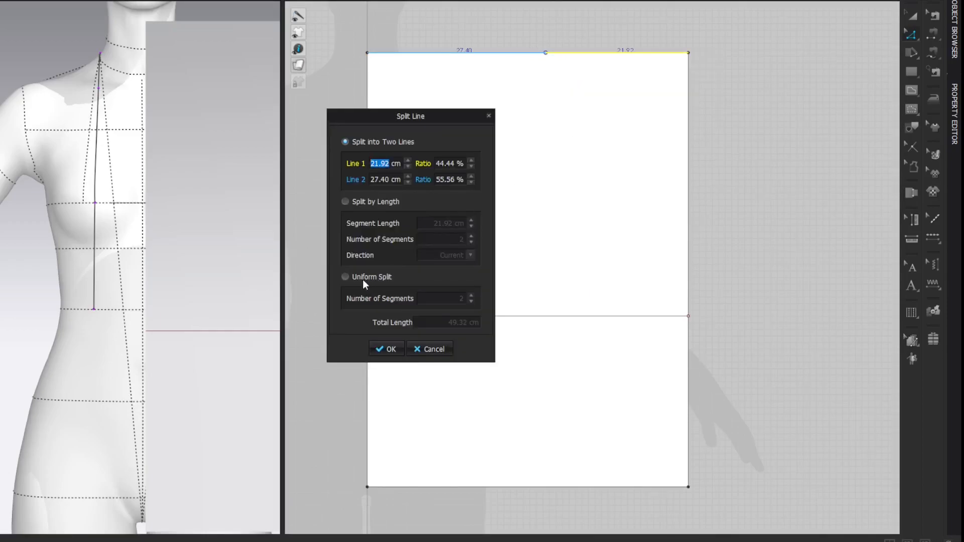
left_click(346, 277)
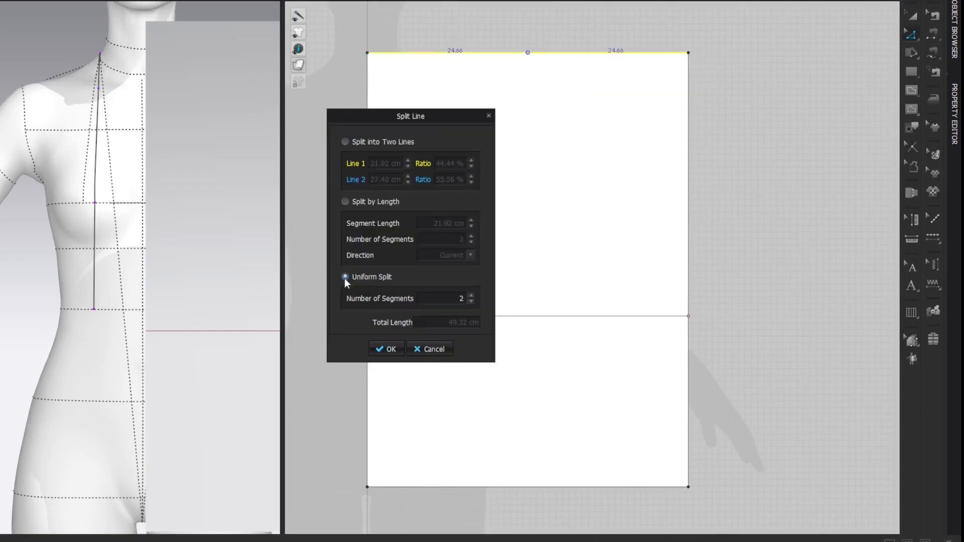
left_click(386, 349)
- Draw a vertical internal line from the top edge's midpoint down to the hem, and add a point where the waistline meets the back centre edge
key("g")
left_click(528, 52)
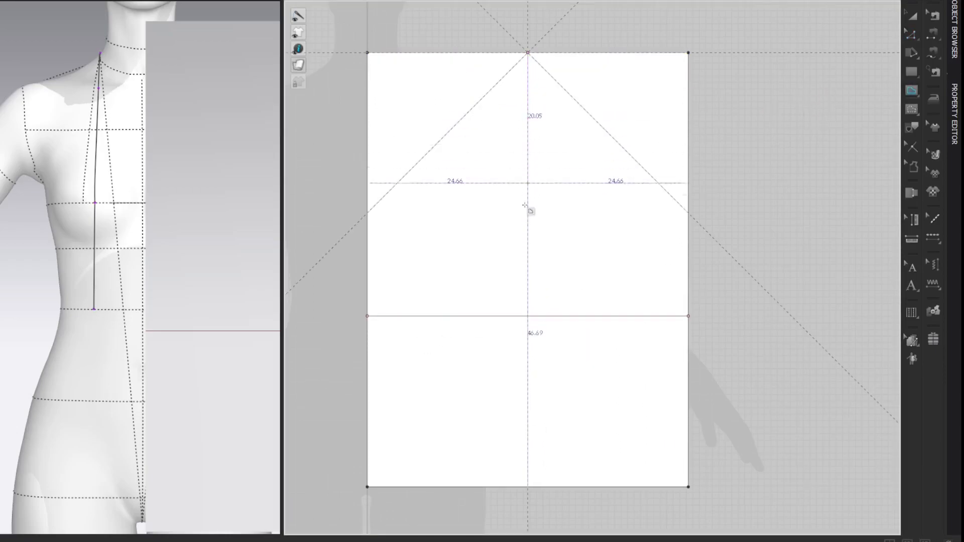
double_click(528, 486)
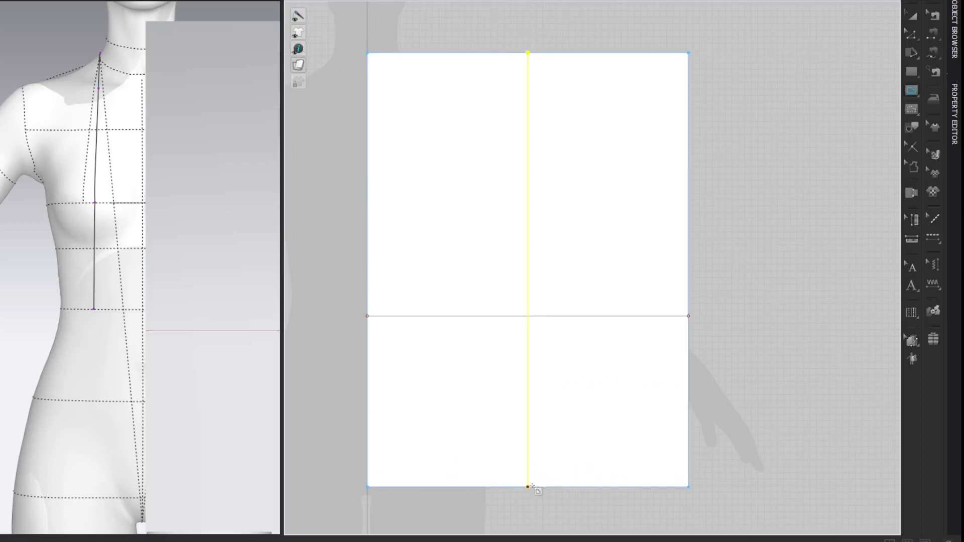
key("z")
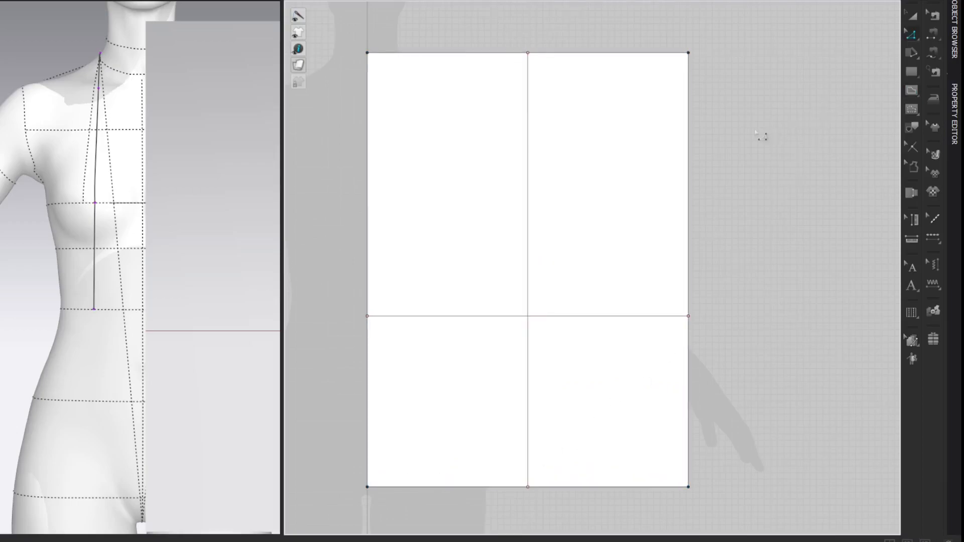
right_click(692, 151)
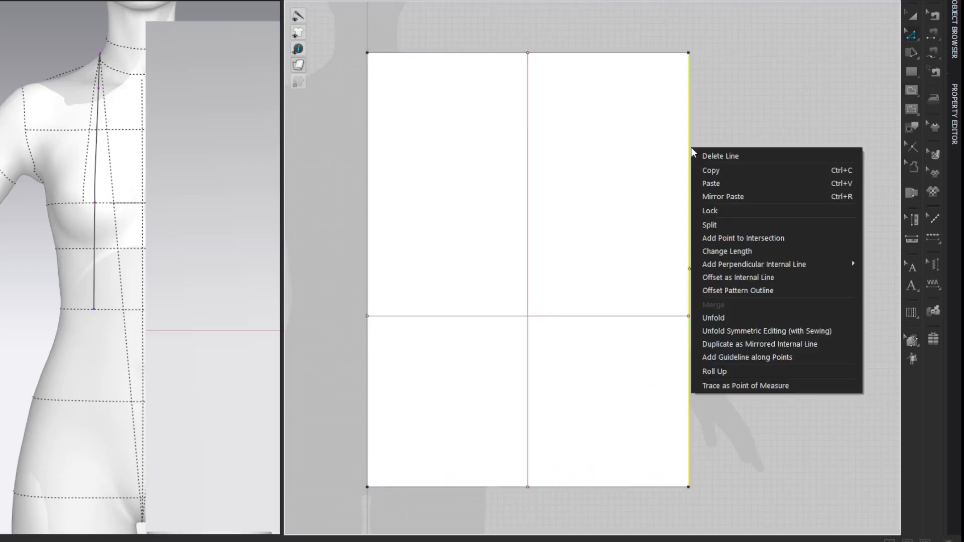
left_click(709, 238)
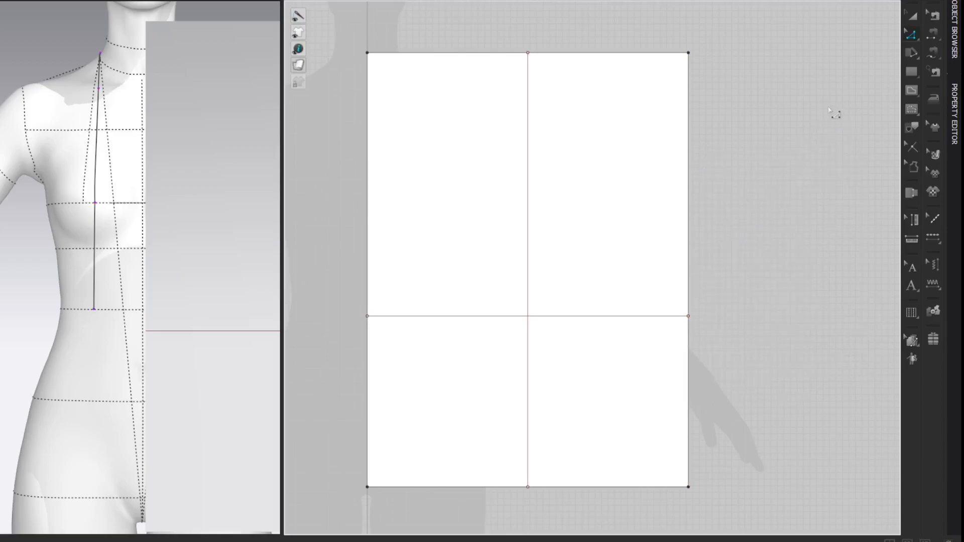
- Look up the avatar's CB Neck to Waist measurement
left_click(160, 0)
left_click(165, 62)
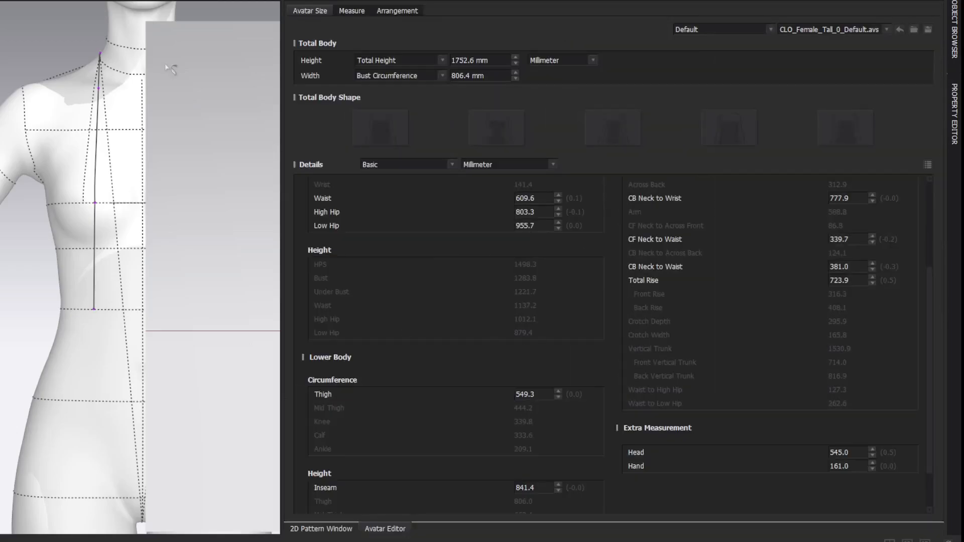
mouse_move(640, 270)
double_click(858, 267)
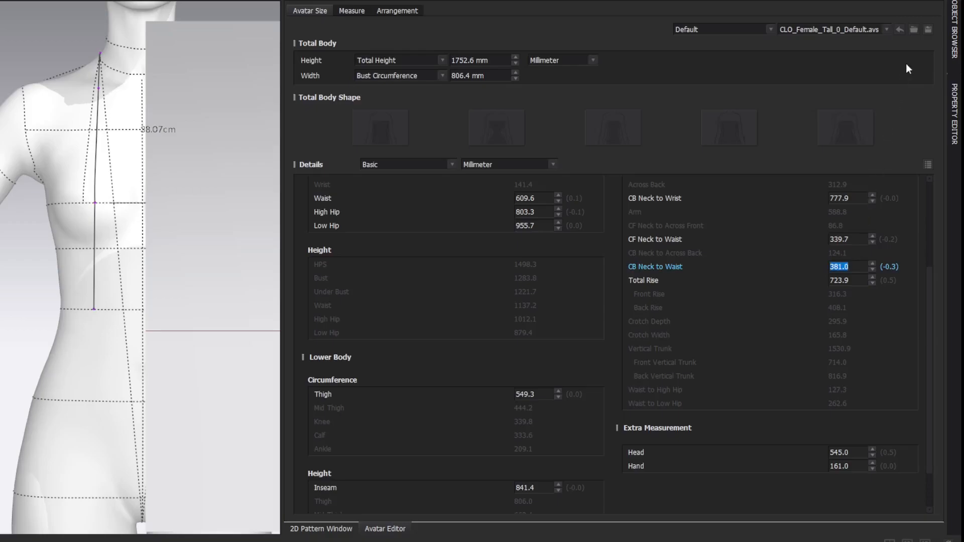
left_click(941, 1)
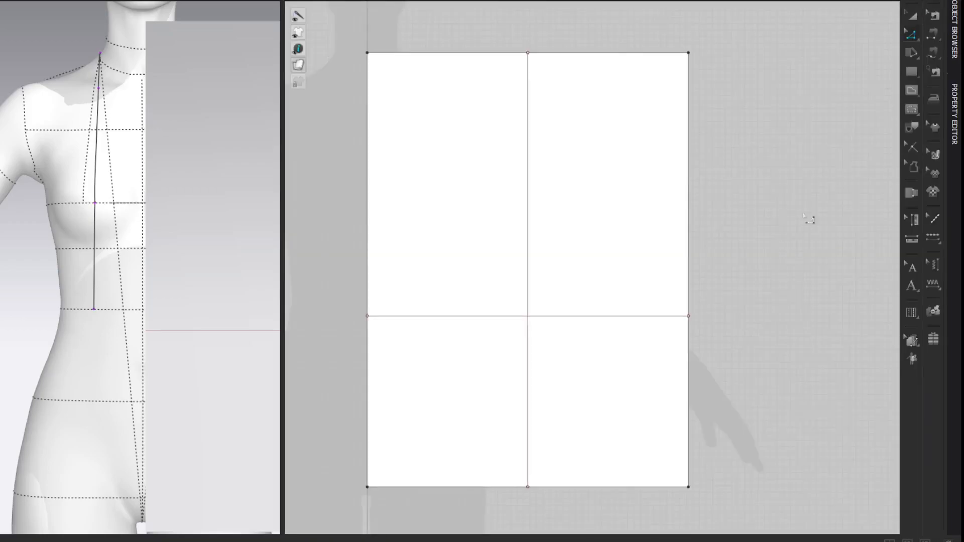
- Split the back centre edge above the waistline into two lines, with Line 1 set to 38.1 cm
right_click(691, 298)
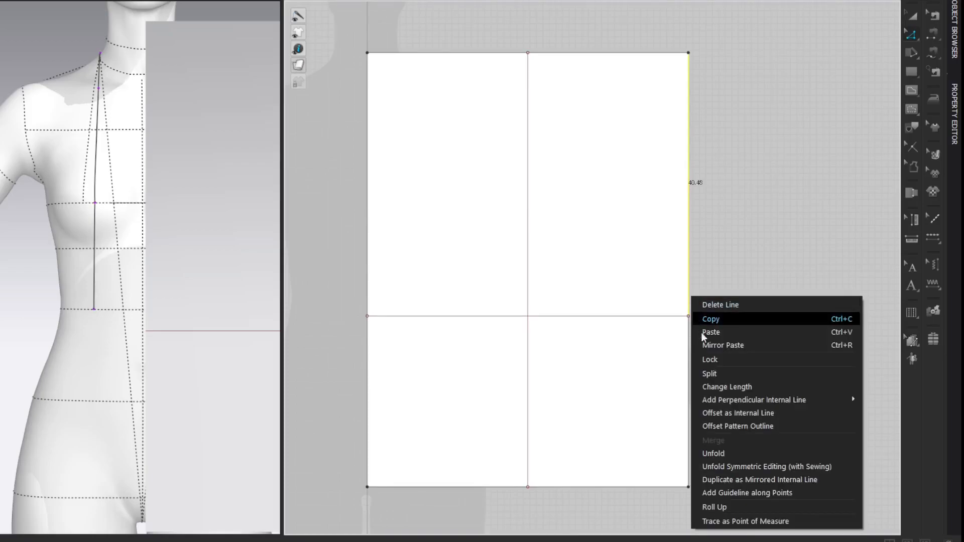
left_click(709, 374)
type("38.1")
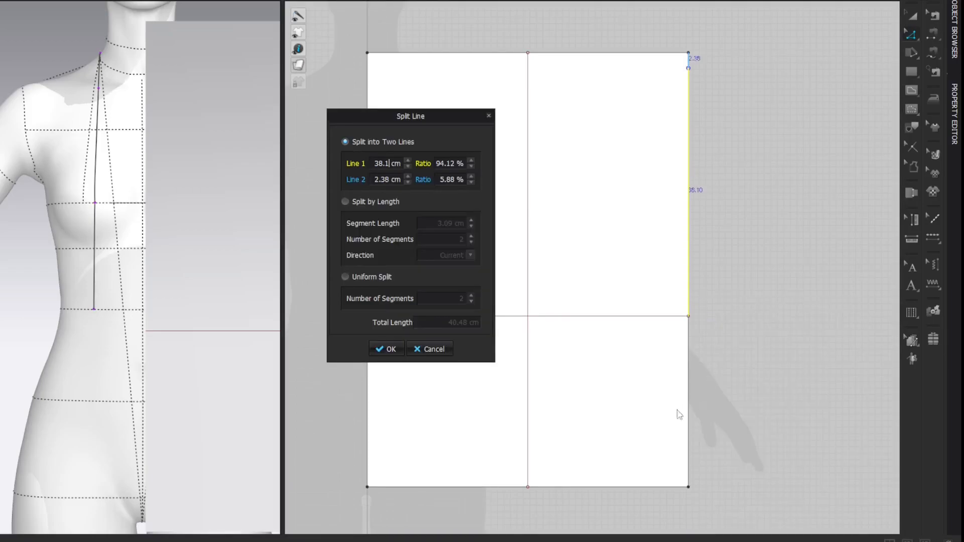
left_click(386, 349)
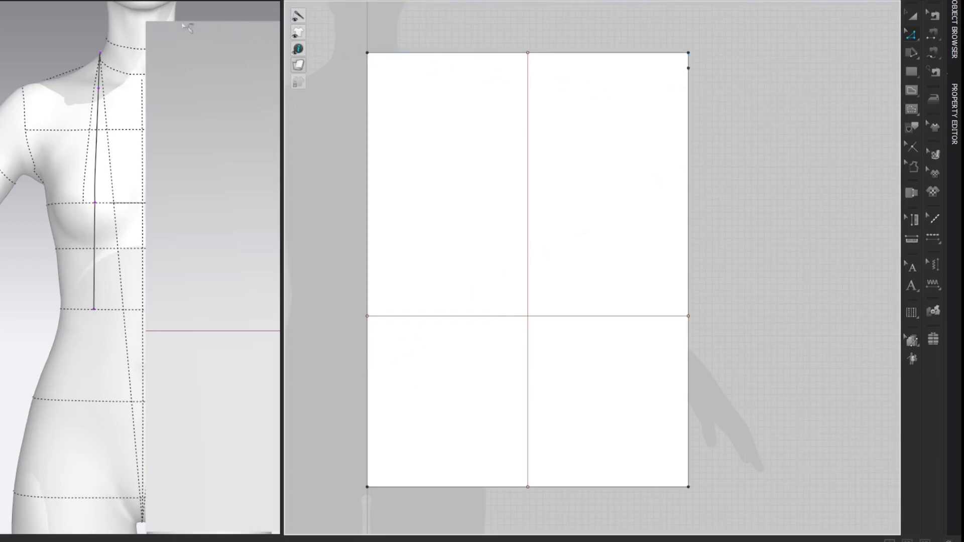
- Look up the avatar's Across Back measurement
right_click(146, 3)
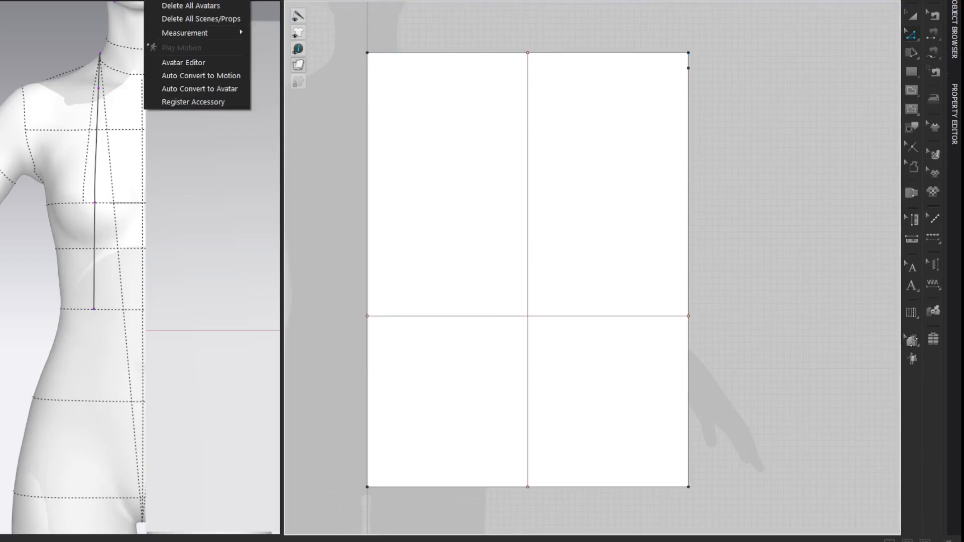
left_click(168, 64)
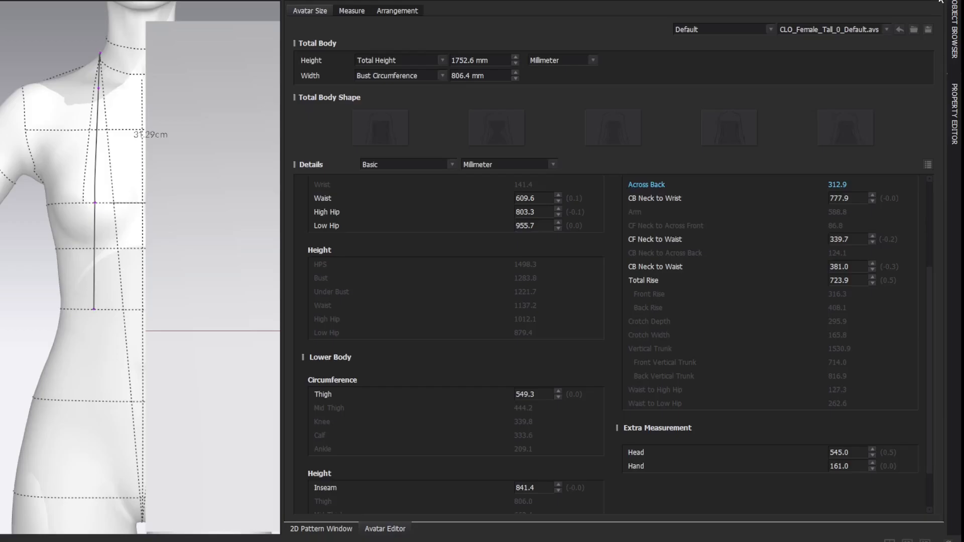
left_click(940, 0)
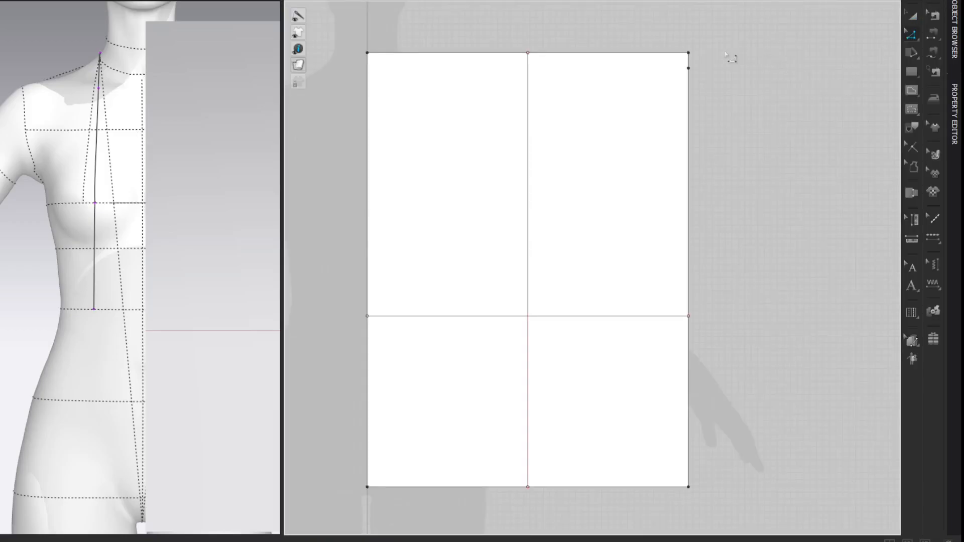
- Split the back half of the top edge into two lines, calculating Line 1 as (31.29 + 1.5) / 6 to get 5.46 cm
right_click(678, 60)
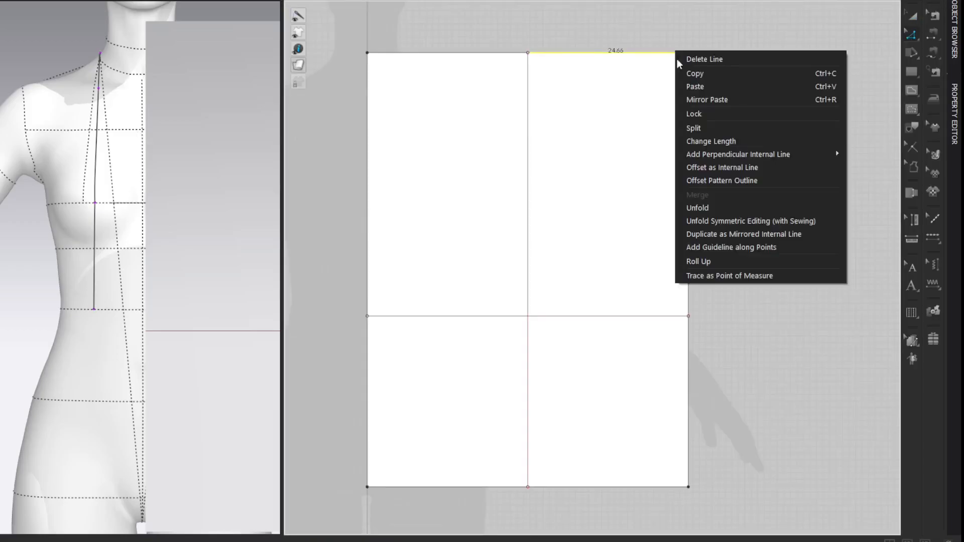
left_click(694, 128)
left_click(692, 134)
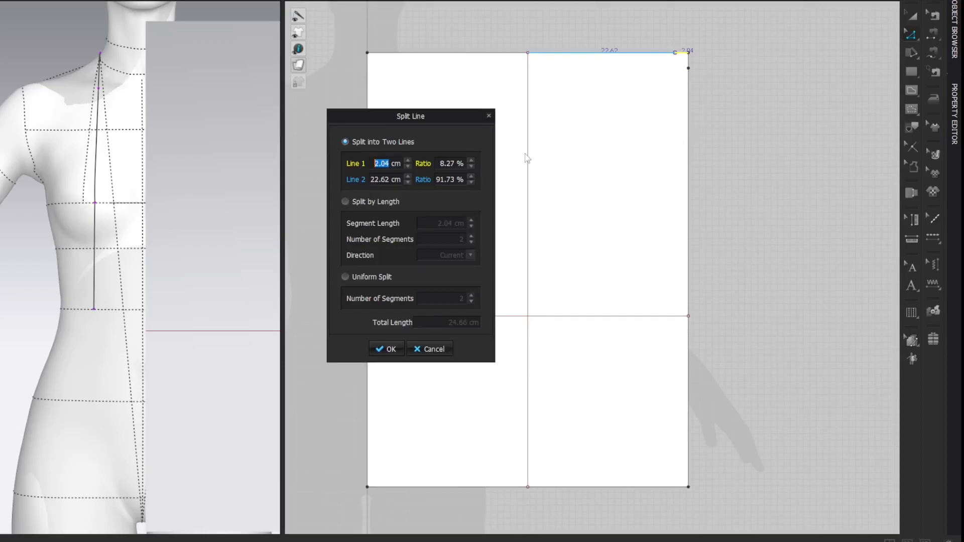
double_click(388, 164)
type("31.29")
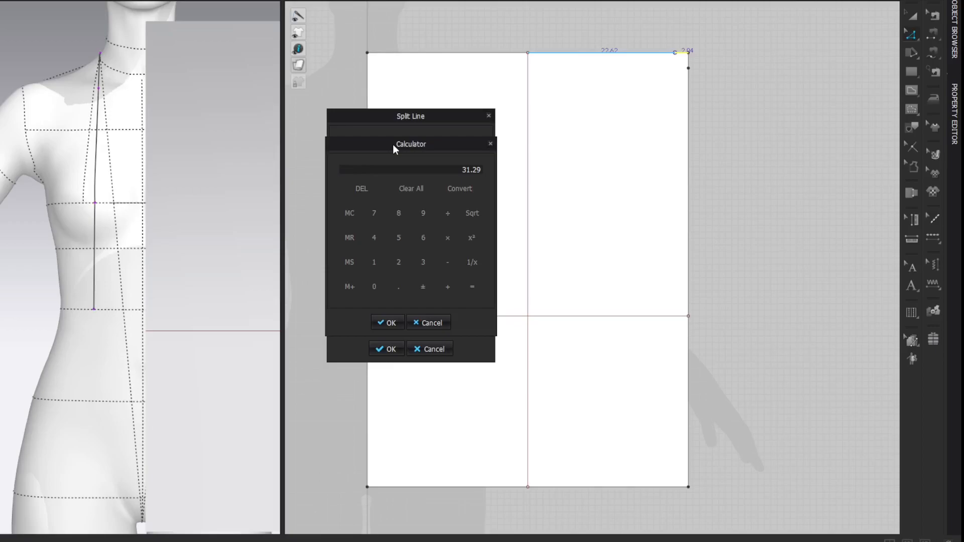
key("Delete")
type("1.5")
key("Return")
type("6")
key("Return")
left_click(390, 322)
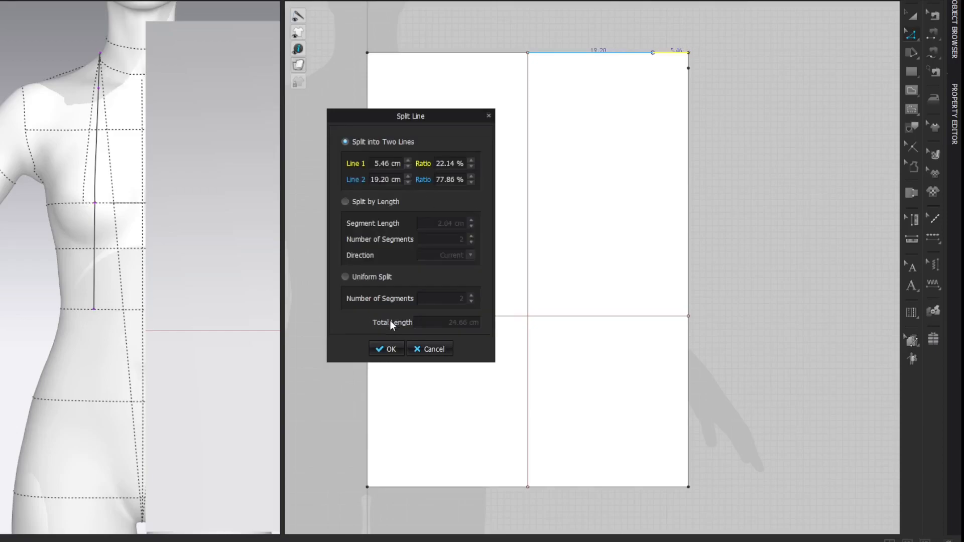
left_click(385, 349)
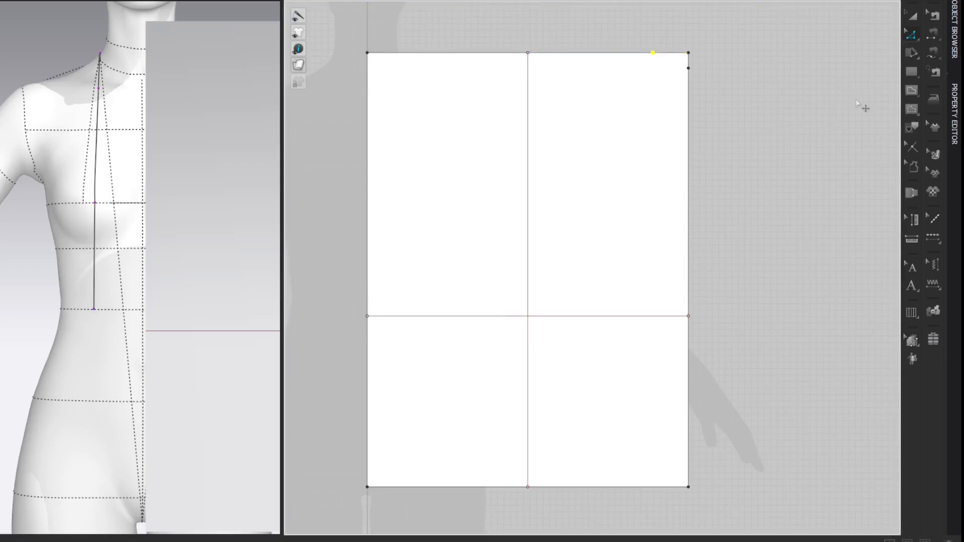
- Draw the back neckline between the split points on the top edge and back centre edge, and bend it into a concave curve
key("g")
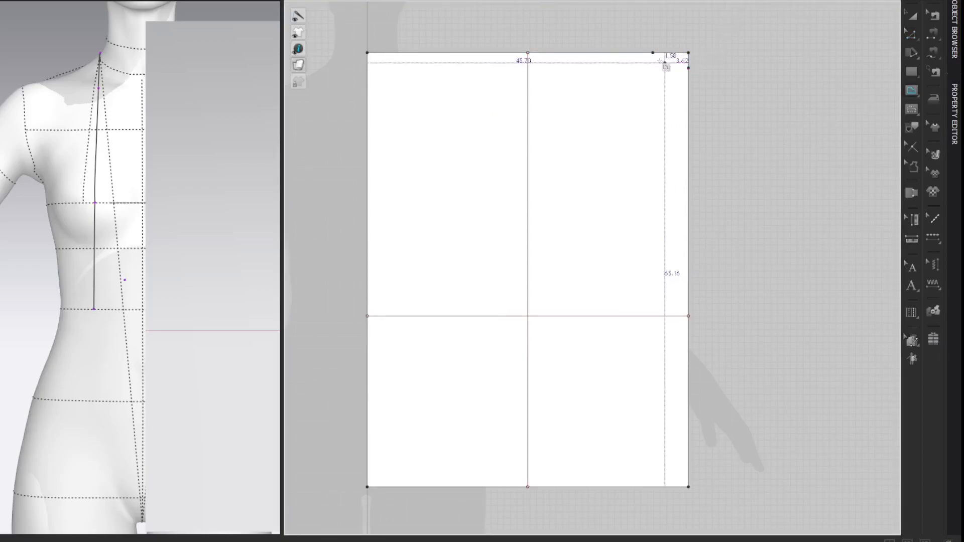
double_click(689, 67)
key("c")
left_click_drag(674, 64, 678, 81)
left_click(838, 55)
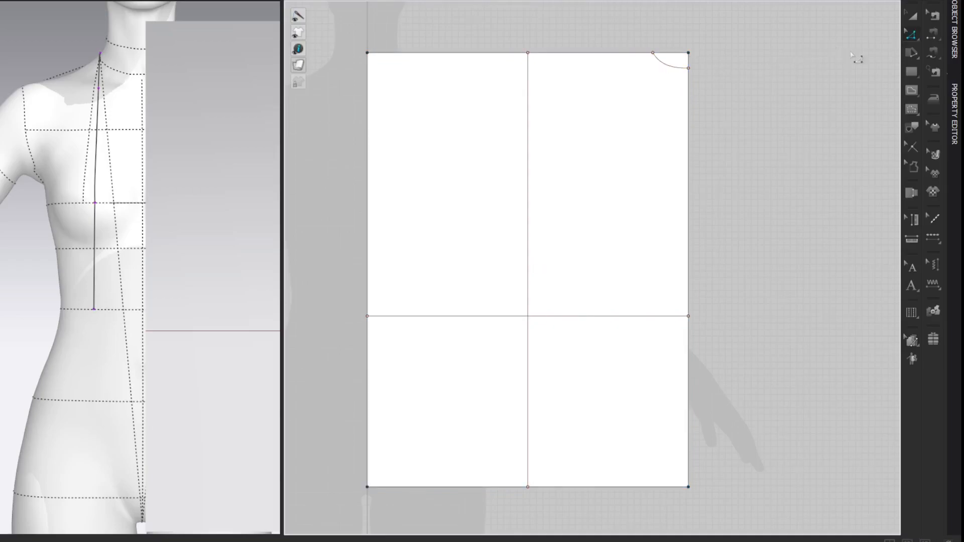
- Show the line lengths and split the front half of the top edge 5.46 cm from the front centre corner
key("shift+z")
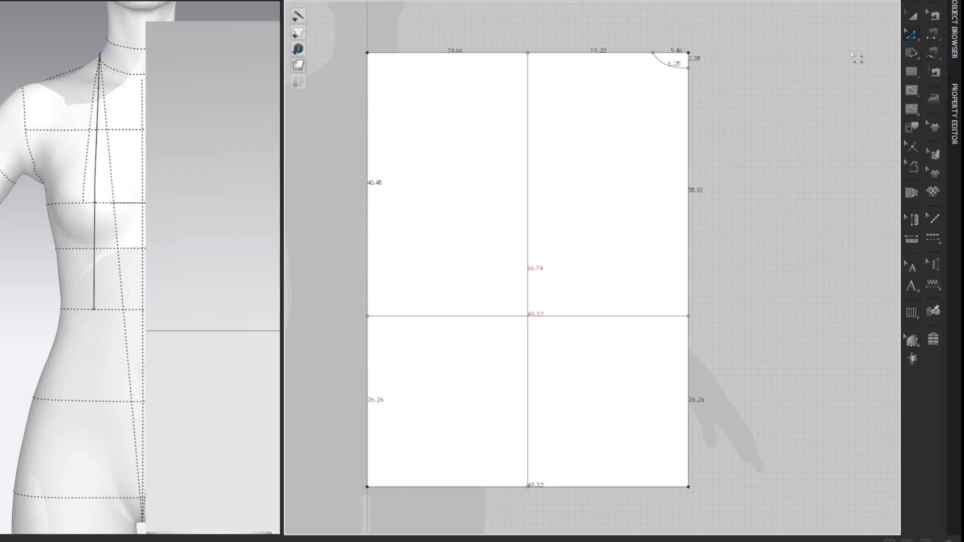
right_click(380, 55)
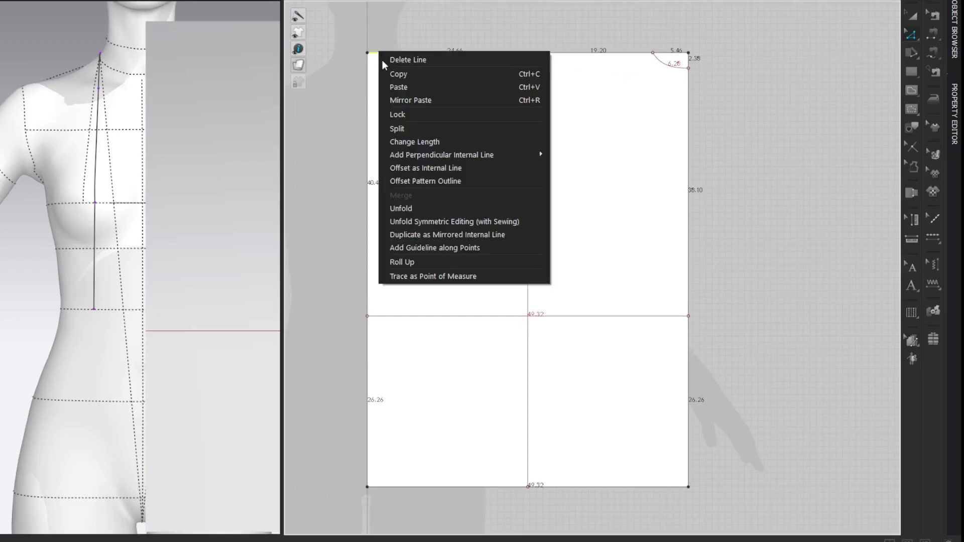
left_click(402, 130)
type("5.46")
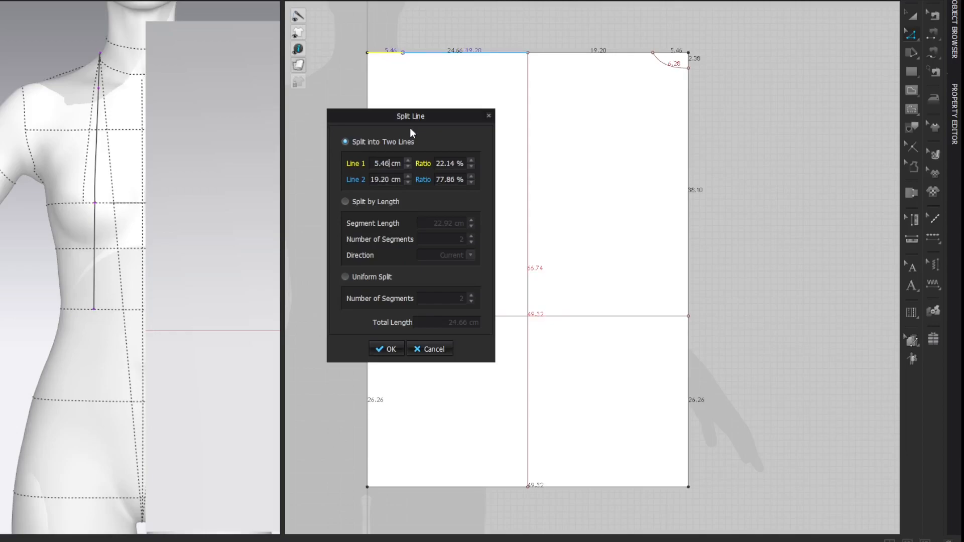
left_click(388, 349)
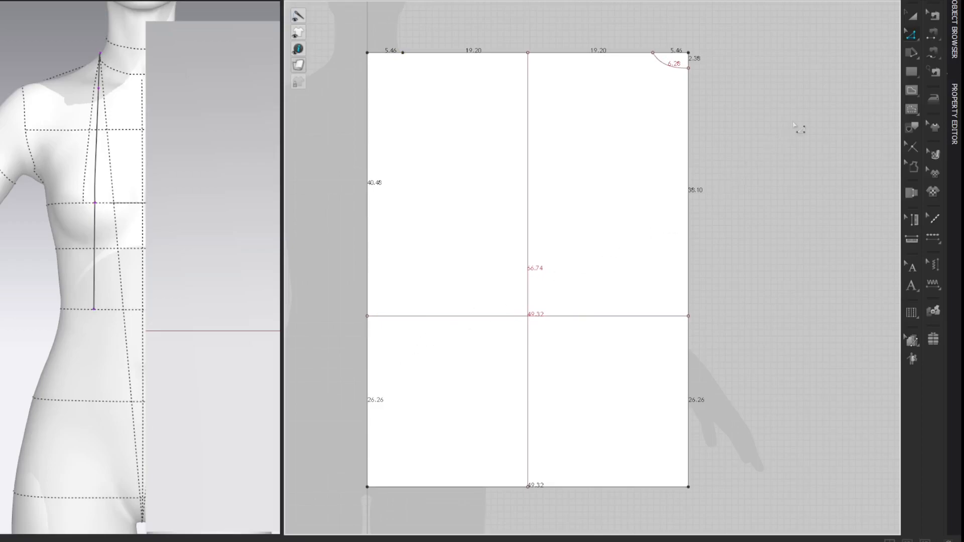
- Split the front centre edge above the waistline into two lines, with Line 1 set to 5.46 cm from the top corner
key("shift+z")
key("shift+z")
right_click(367, 70)
left_click(382, 143)
type("5.46")
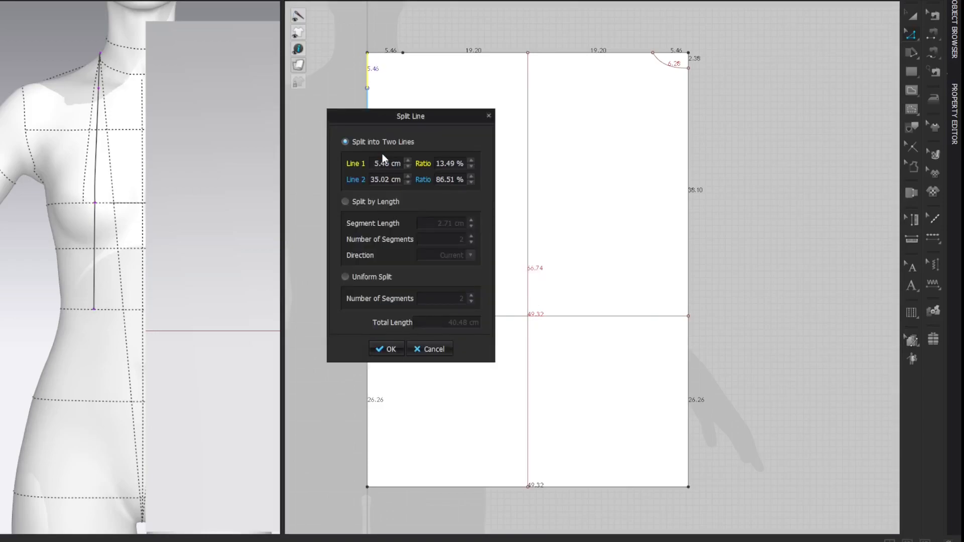
left_click(390, 350)
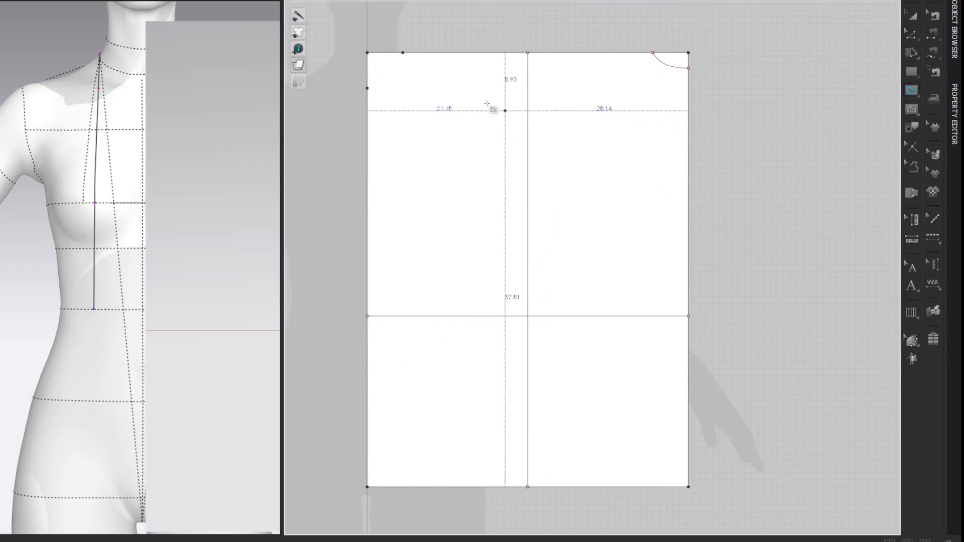
- Draw the front neckline between the split points on the top edge and front centre edge, and curve it into a rounded scoop
left_click(403, 52)
left_click(368, 86)
key("c")
left_click_drag(388, 73, 407, 86)
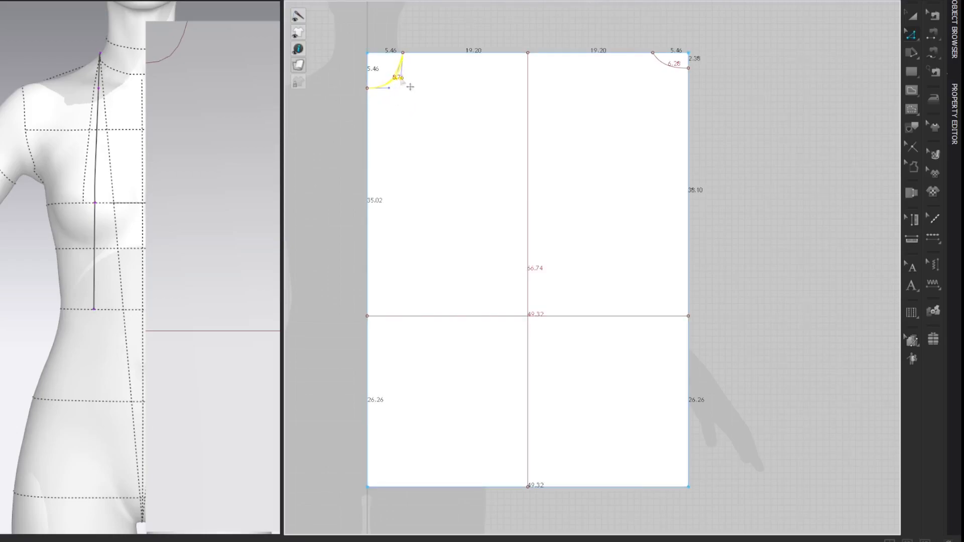
left_click(822, 58)
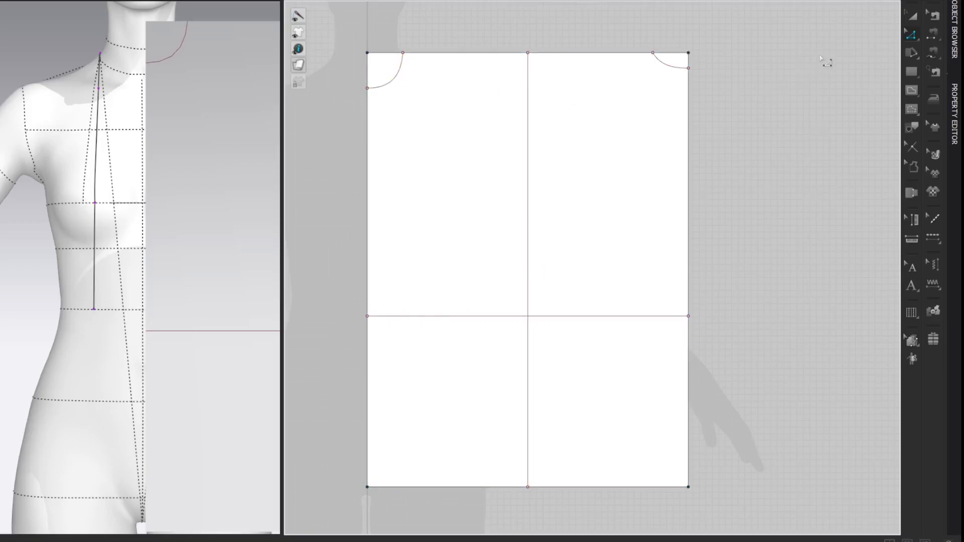
- Split the back centre edge between neckline and waistline uniformly into 2 segments
right_click(690, 144)
left_click(693, 212)
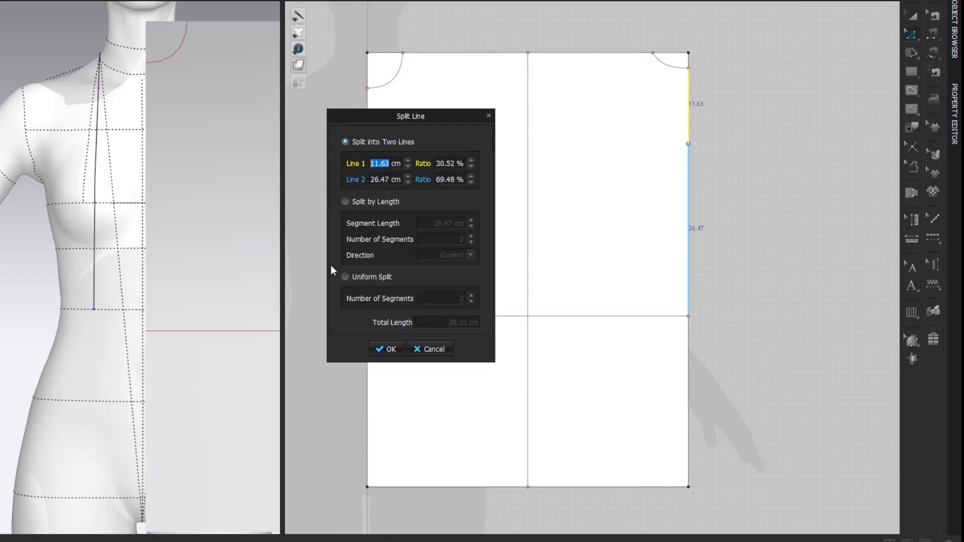
left_click(345, 277)
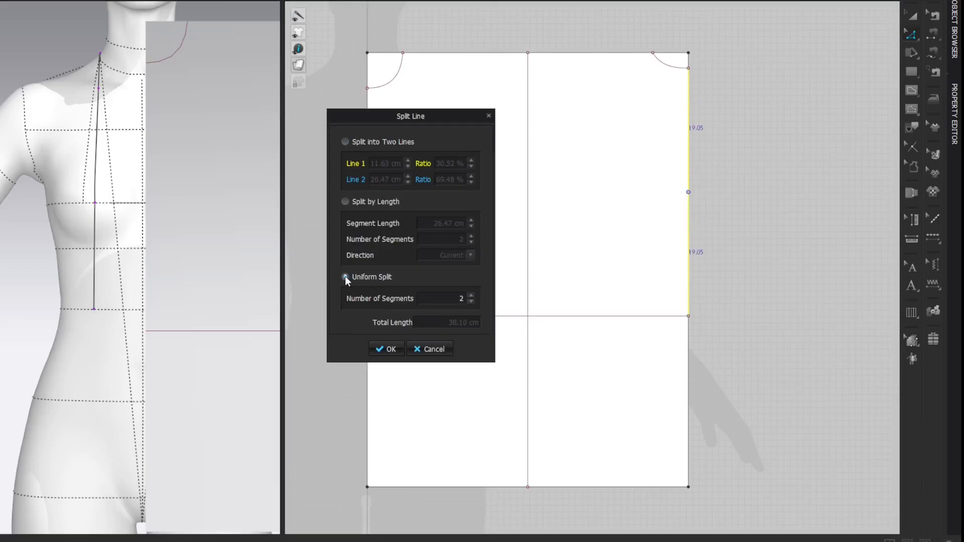
left_click(387, 348)
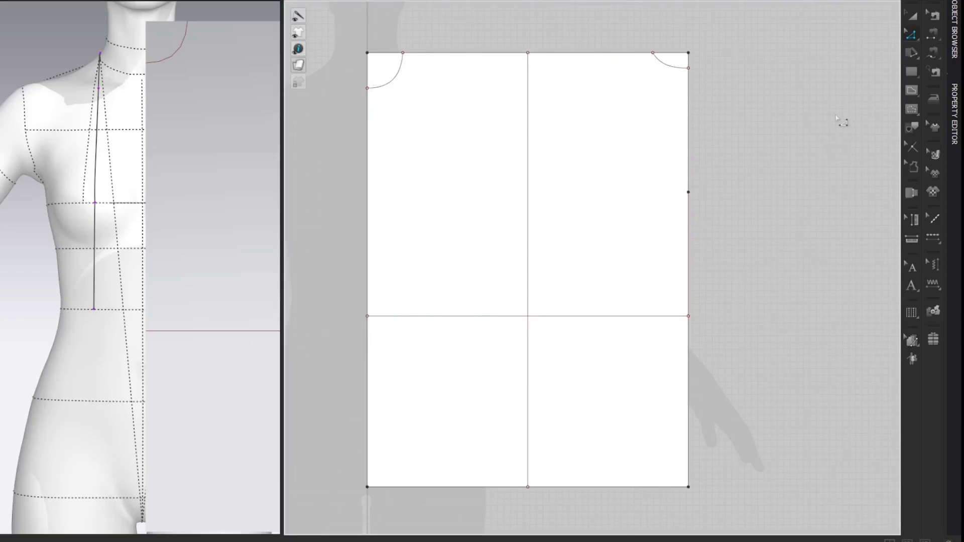
- Draw a horizontal internal line from the back centre edge's new midpoint straight across to the front centre edge
left_click(689, 192)
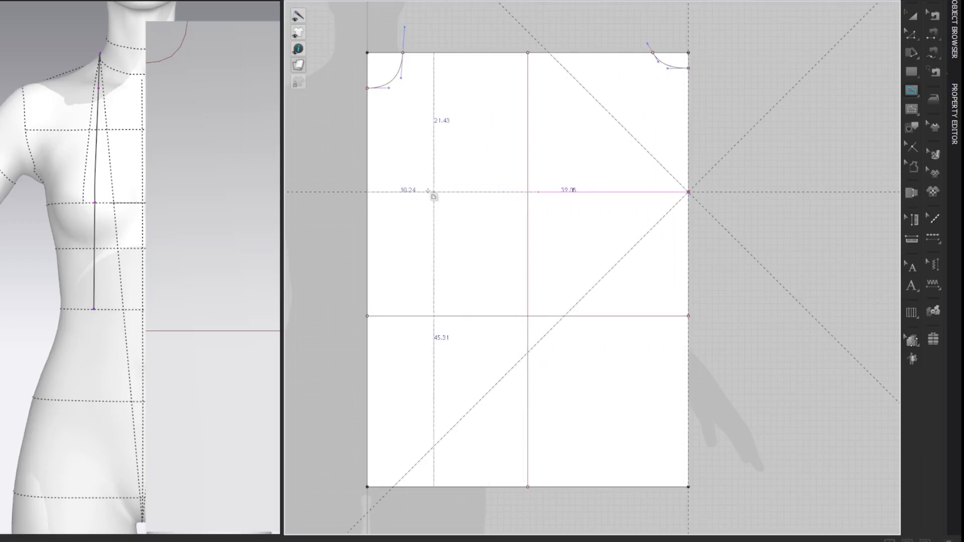
left_click(377, 191)
key("z")
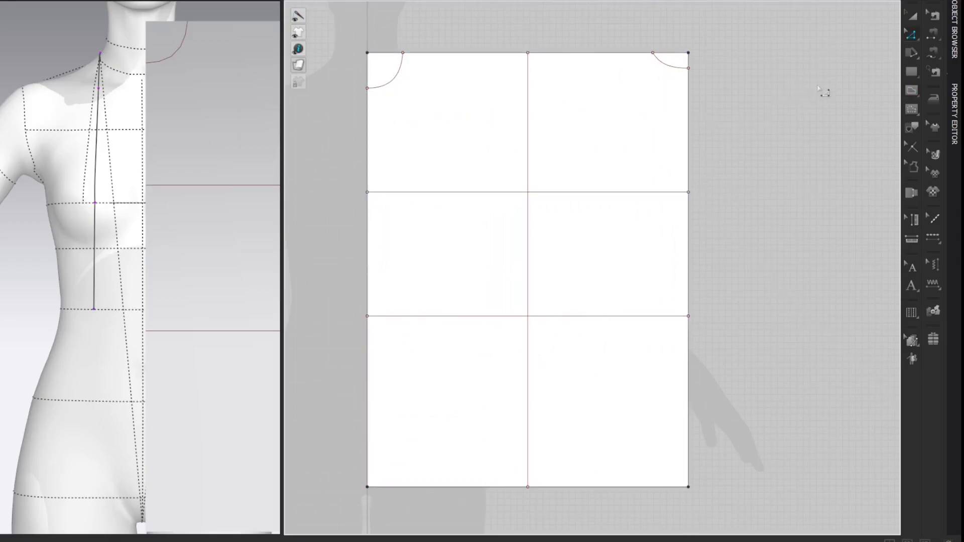
- Split the front half of the top edge 5 cm from the vertical middle line
right_click(504, 61)
left_click(512, 126)
type("5")
key("Return")
key("g")
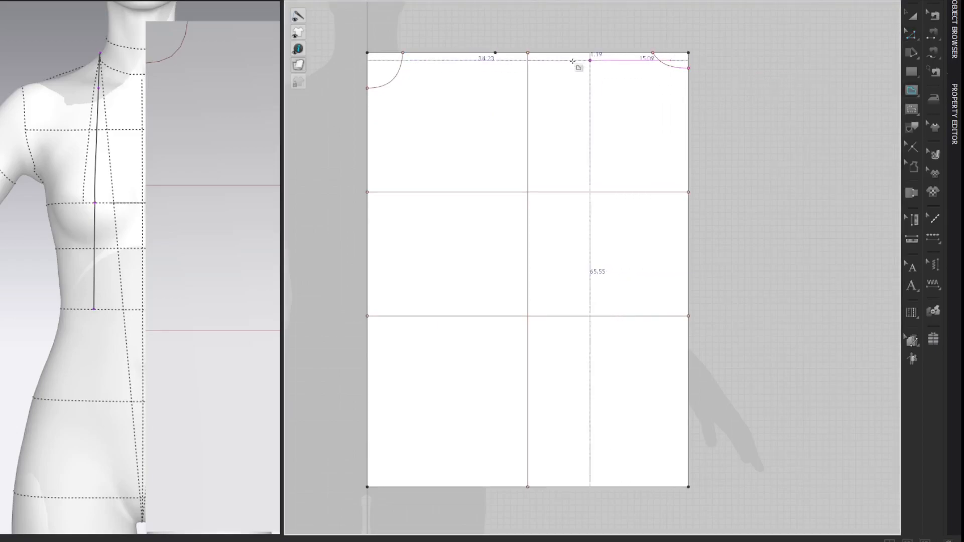
- Draw a 5 cm vertical internal line straight down from the split point on the front half of the top edge
left_click(495, 80)
type("5")
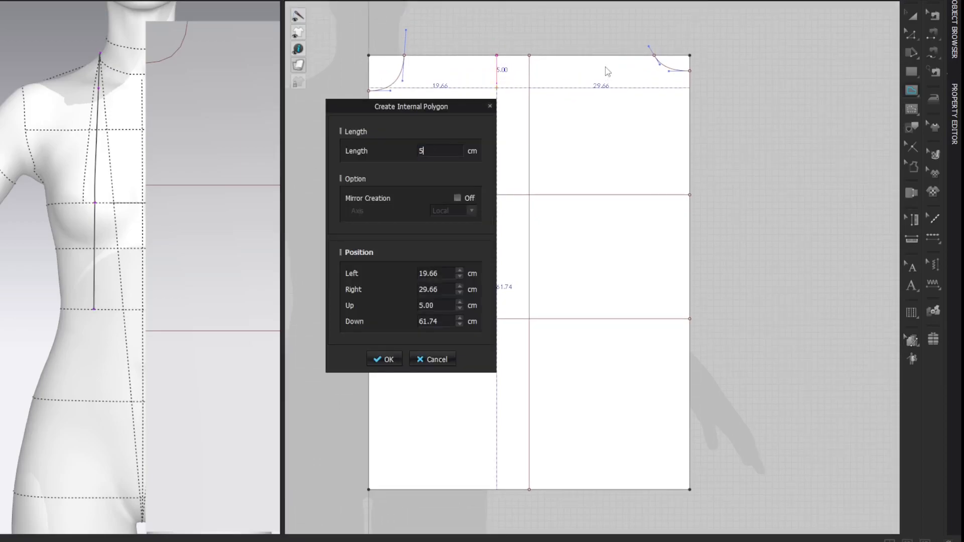
key("Return")
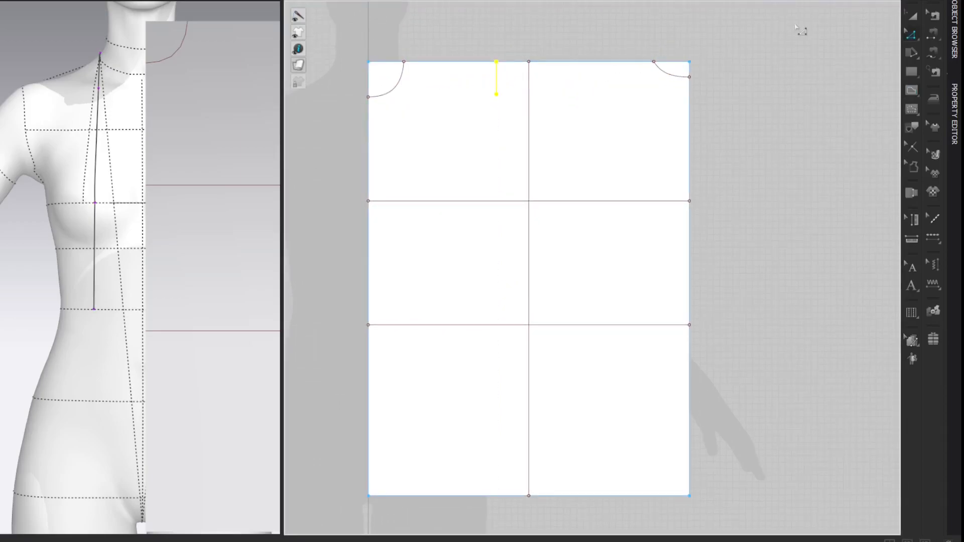
- Draw the front shoulder line from the lower end of the 5 cm vertical line to the neckline point on the top edge
middle_click_drag(795, 59, 792, 37)
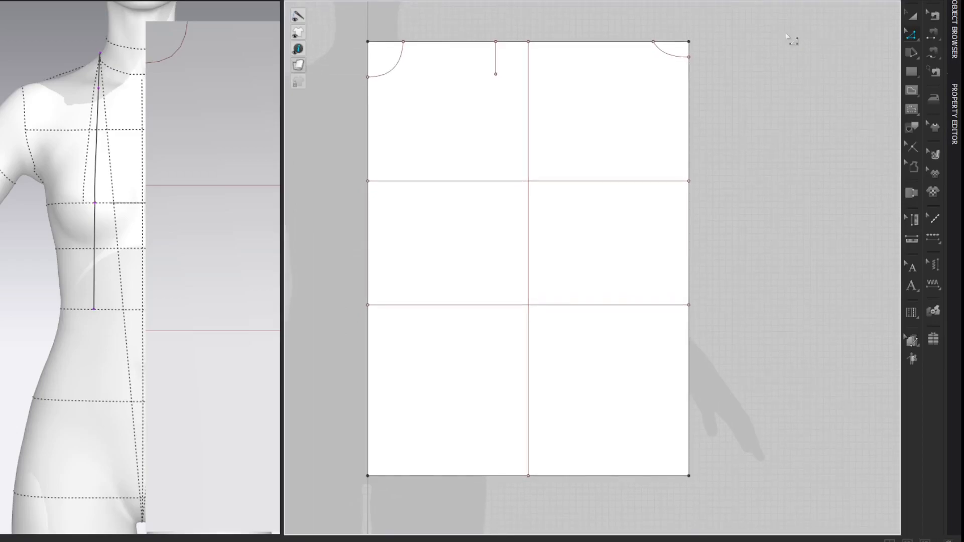
left_click(496, 74)
double_click(405, 42)
key("z")
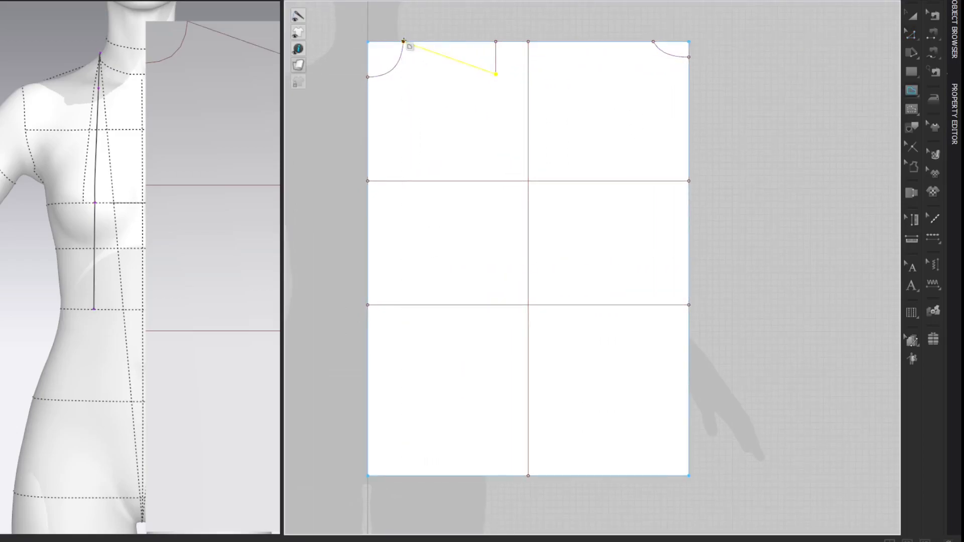
left_click(824, 57)
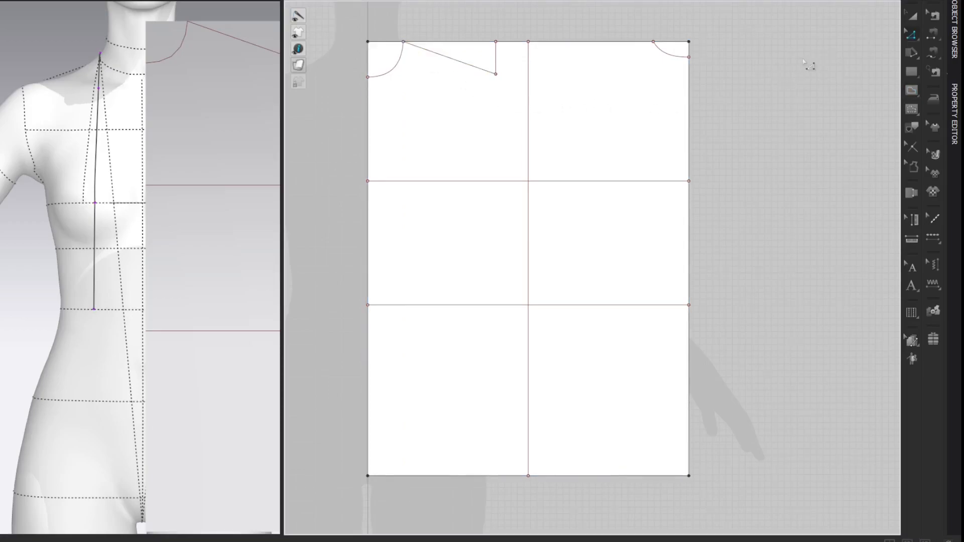
- Split the back half of the top edge 5 cm from the vertical middle line
right_click(551, 43)
left_click(568, 120)
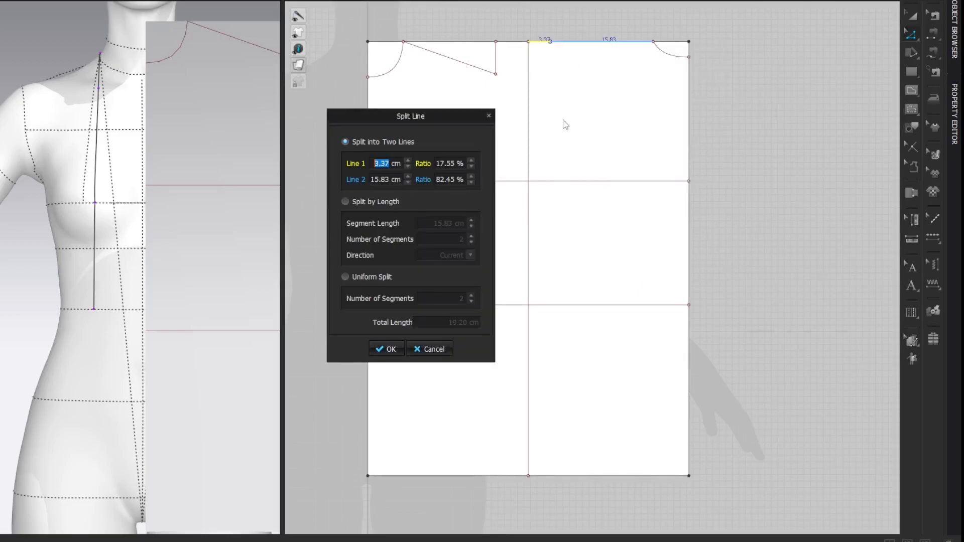
type("5")
key("Return")
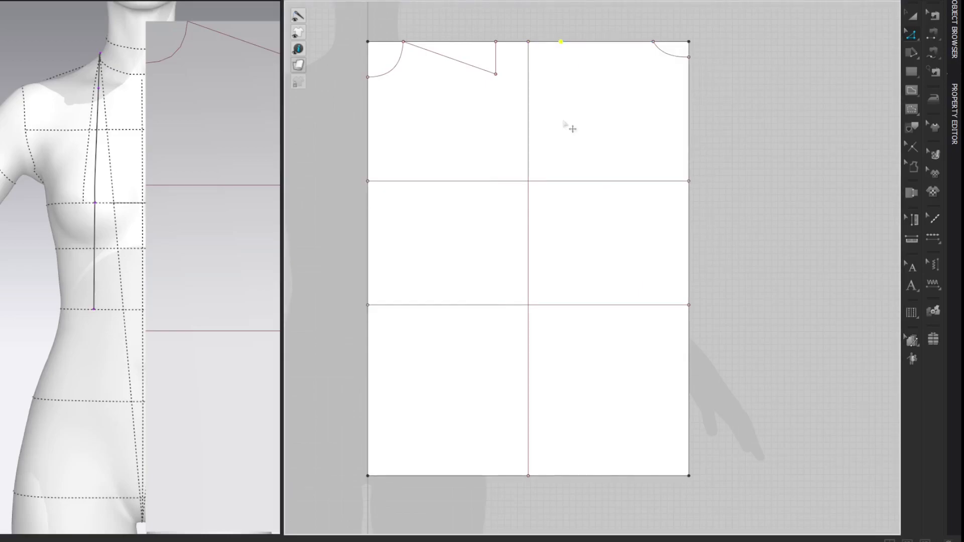
- Draw a short vertical internal line straight down from the back half's split point, shorter than the front one
key("g")
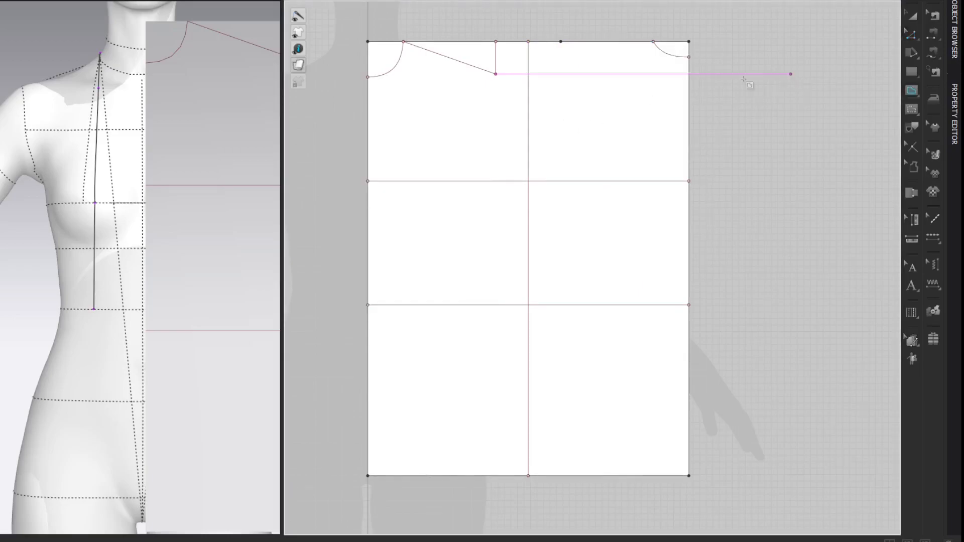
left_click(562, 55)
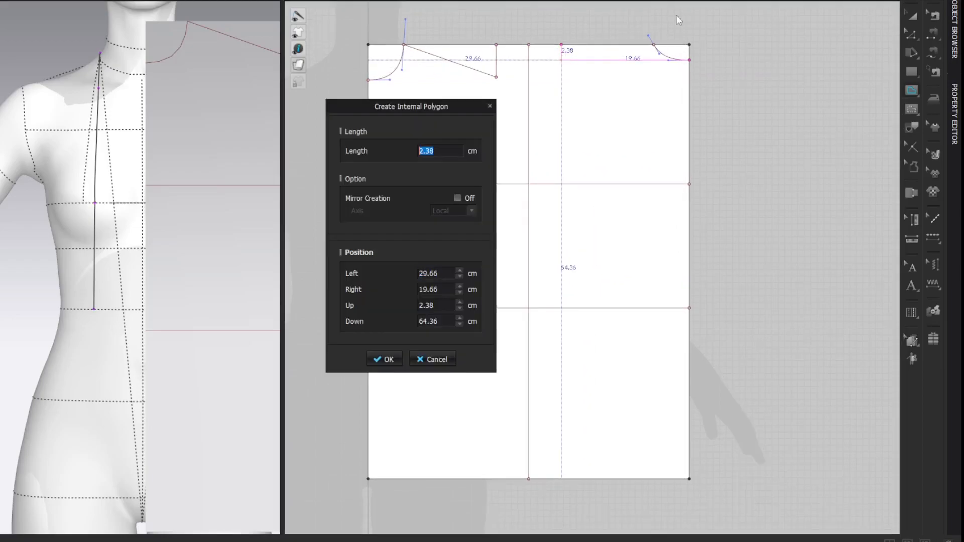
type("5")
key("Return")
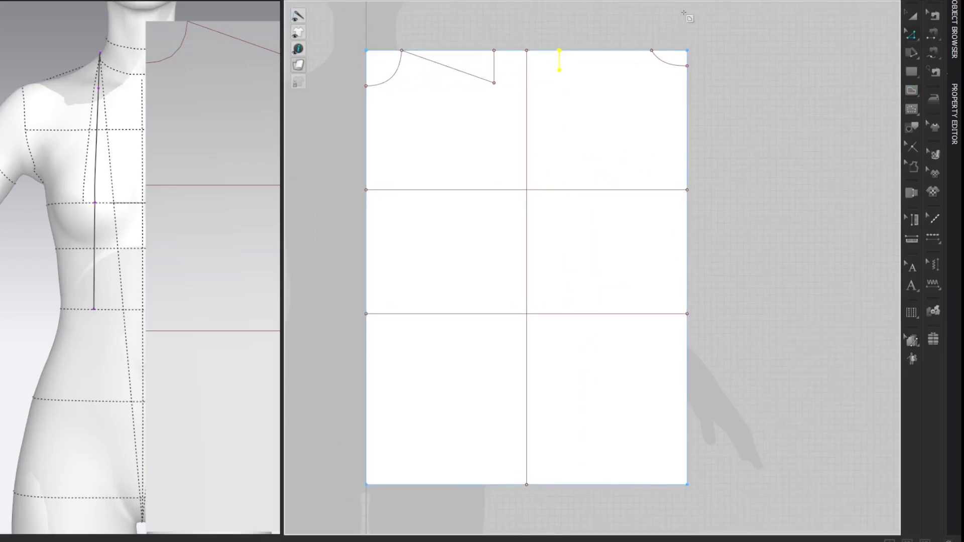
key("Escape")
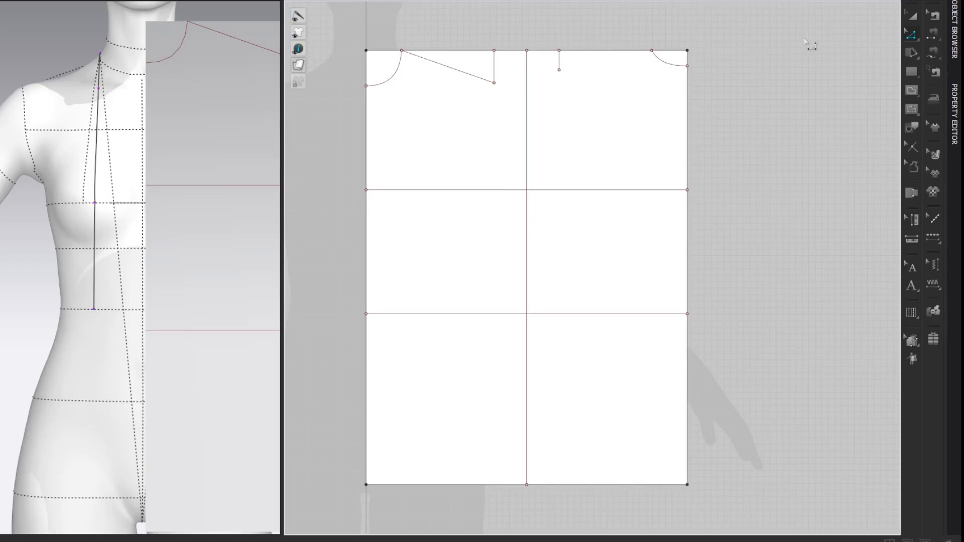
- Draw the back shoulder line from the lower end of the short vertical line to the back neckline point on the top edge
left_click(559, 70)
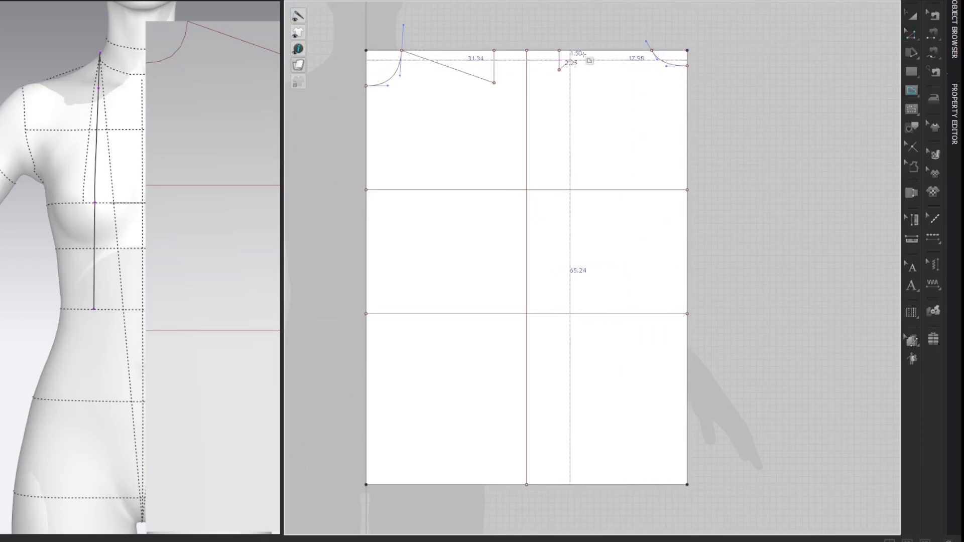
double_click(651, 50)
key("Escape")
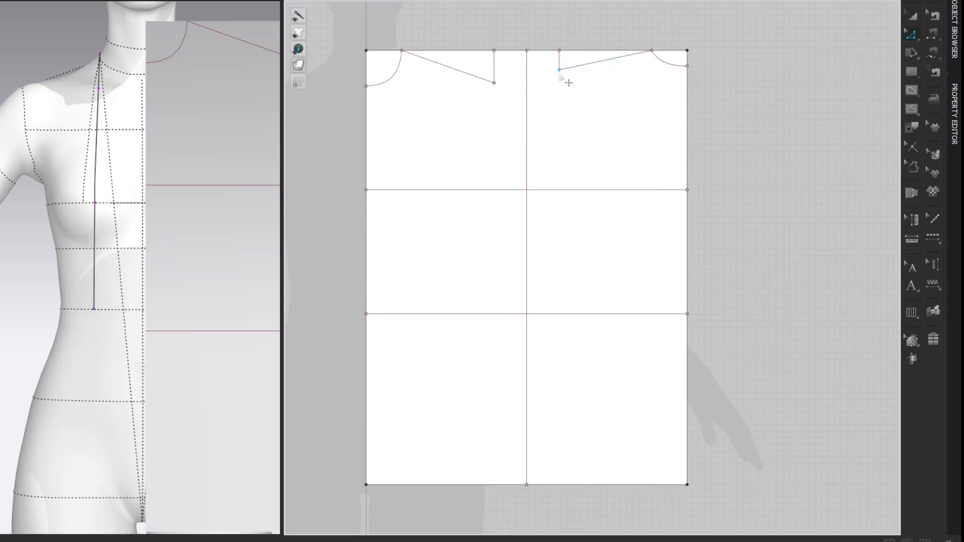
- Add a 5 cm perpendicular internal line to the back shoulder line at its outer end and convert it to a baseline
right_click(560, 71)
mouse_move(636, 134)
left_click(707, 160)
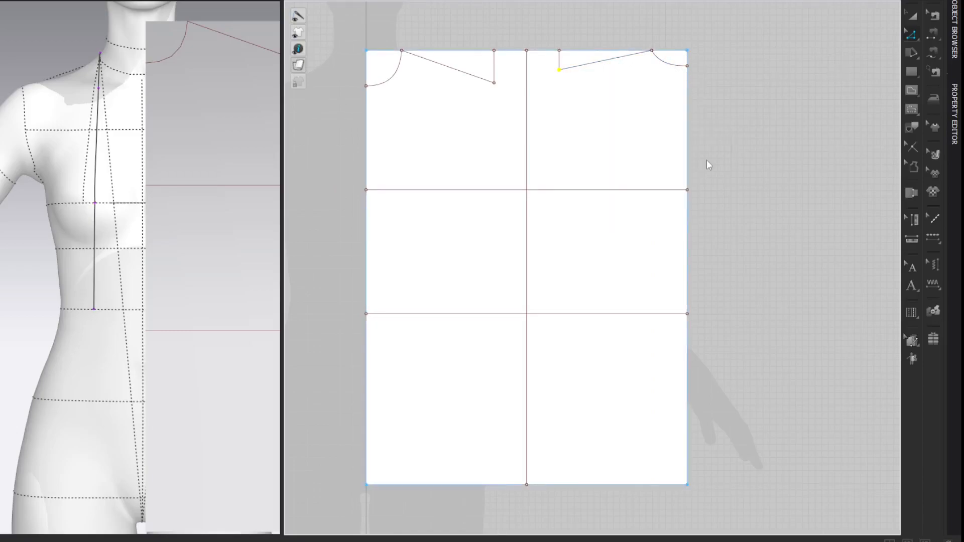
double_click(458, 211)
type("5")
key("Return")
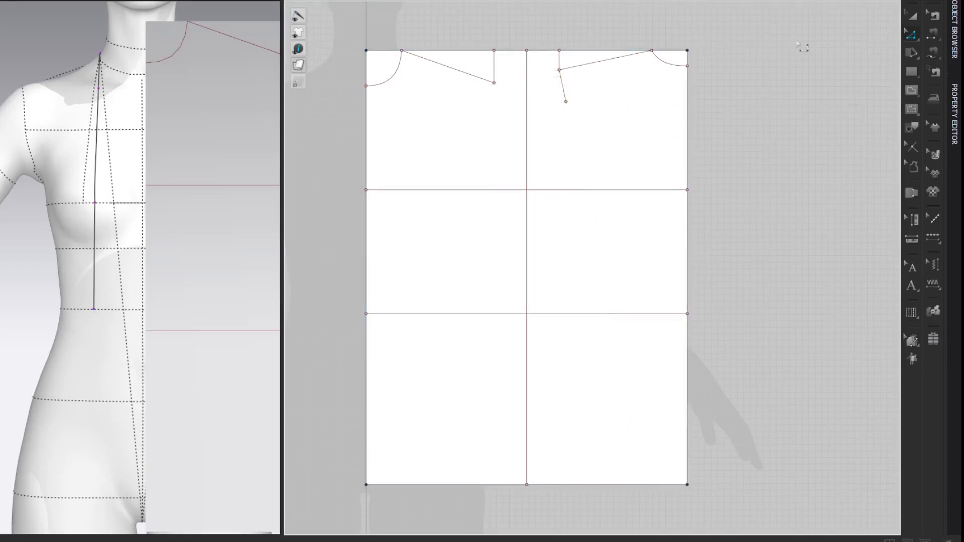
right_click(564, 90)
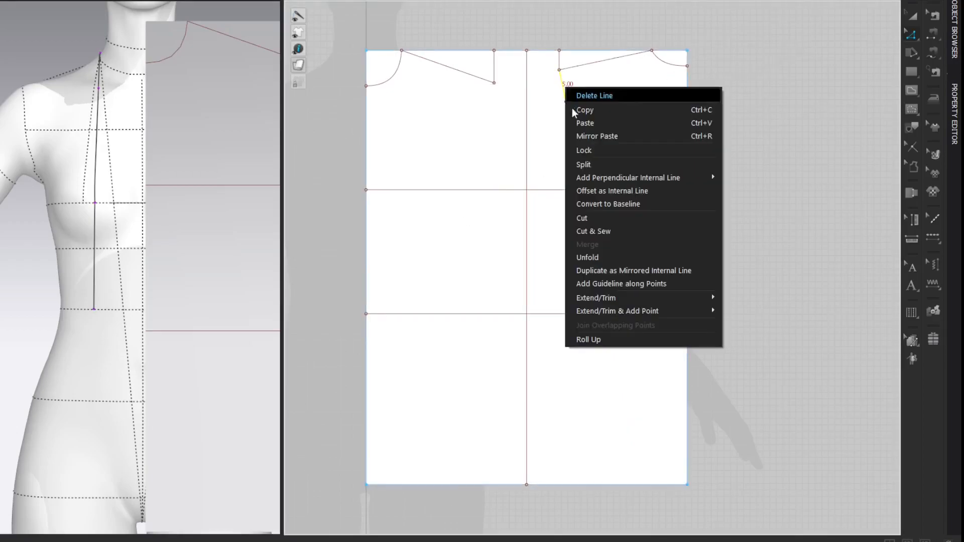
left_click(577, 203)
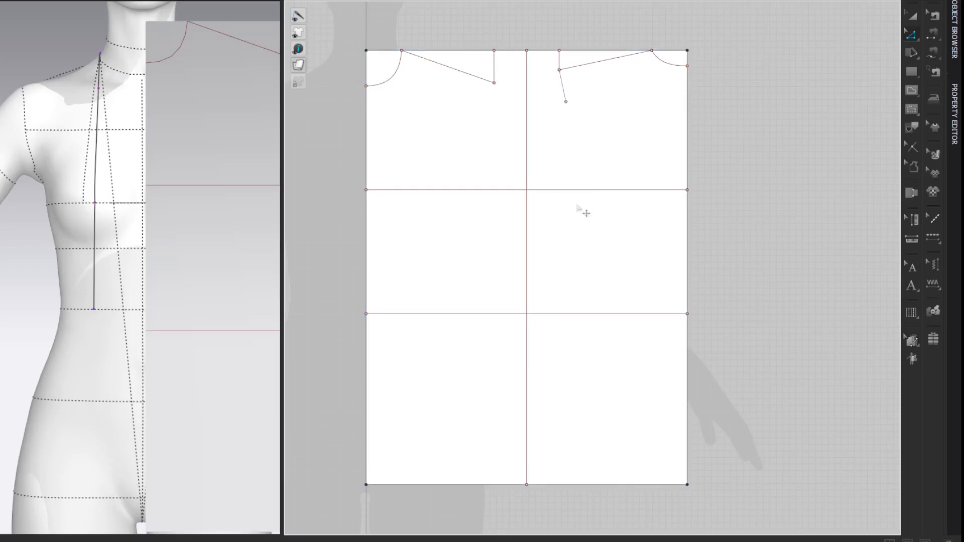
- Add a reversed 5 cm perpendicular internal line to the front shoulder line at its outer end and convert it to a baseline
right_click(494, 84)
mouse_move(588, 150)
left_click(640, 173)
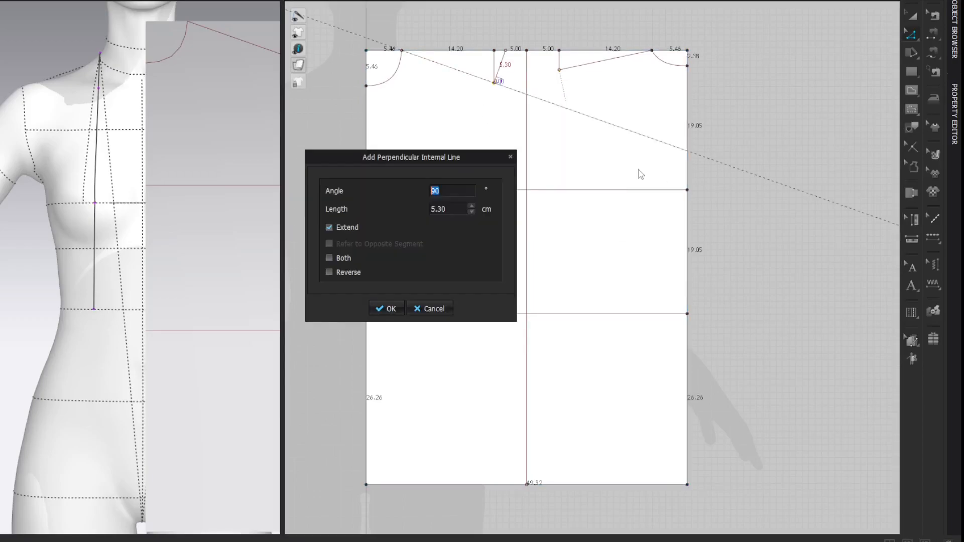
left_click(330, 272)
double_click(463, 208)
type("5")
key("Return")
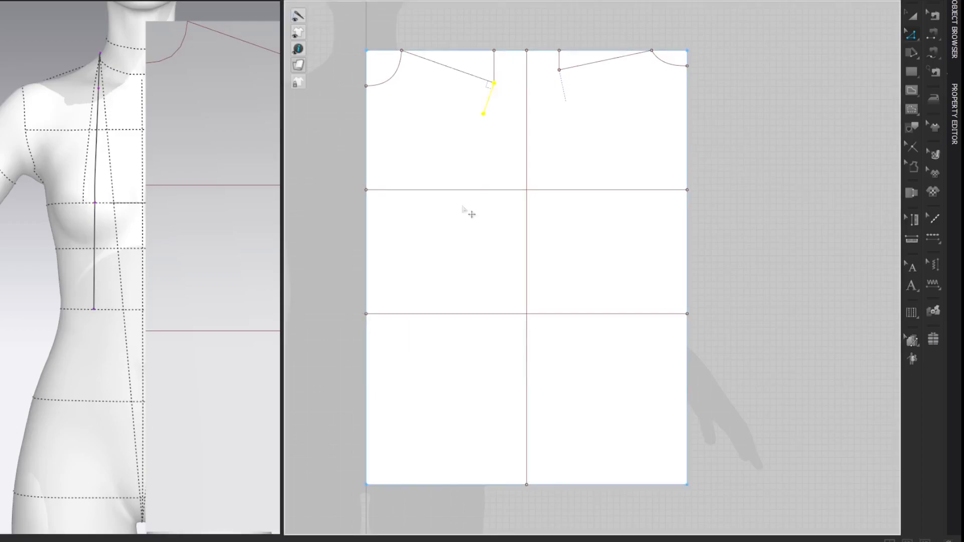
right_click(491, 98)
left_click(532, 214)
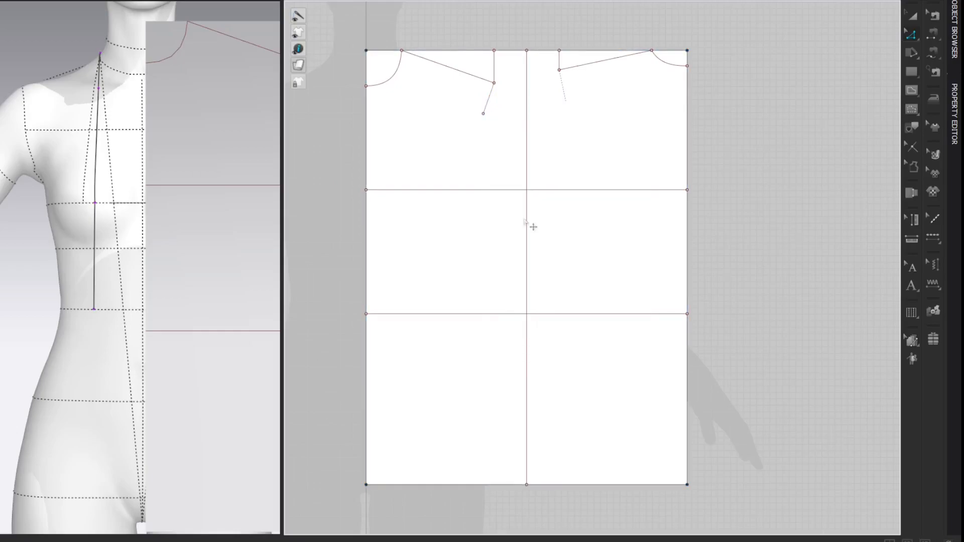
- Draw the armhole from the back shoulder end through the chest and side line intersection to the front shoulder end, and curve both segments
key("g")
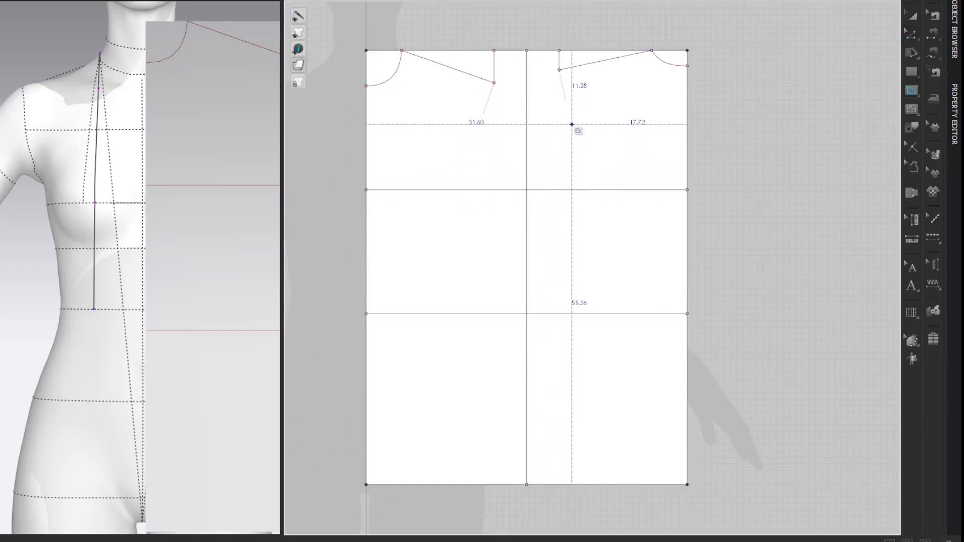
left_click(559, 70)
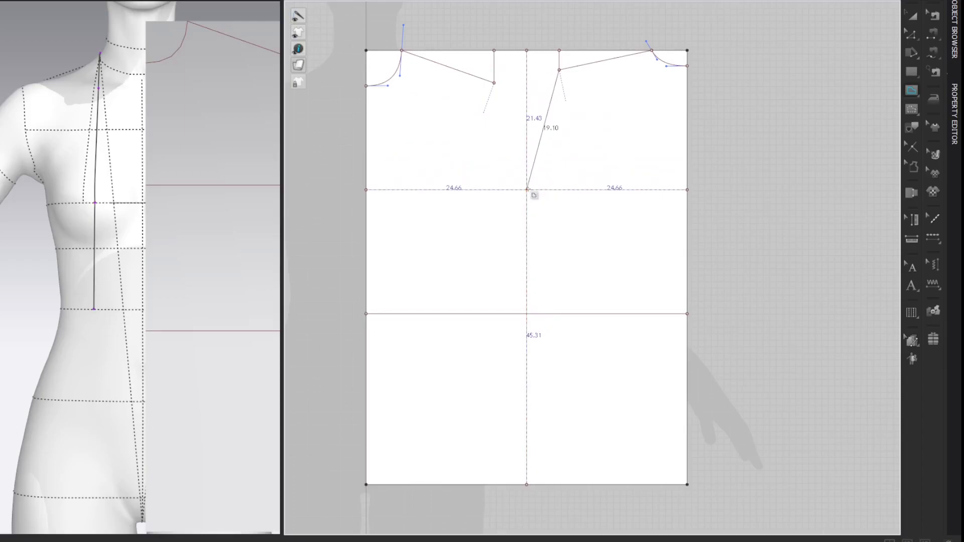
left_click(527, 189)
double_click(494, 83)
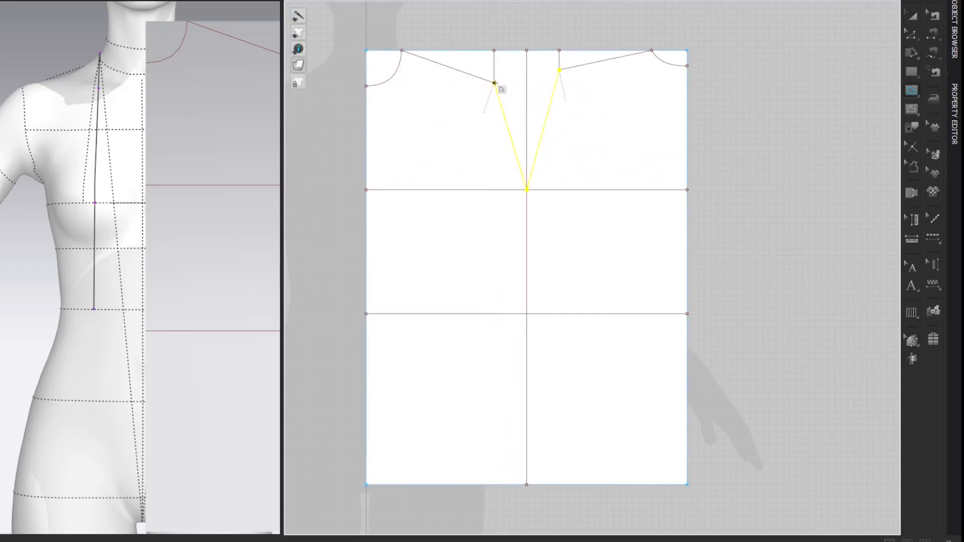
key("c")
left_click_drag(539, 142, 492, 159)
- Adjust the curve handles of the back and front armhole segments so they meet in a smooth rounded underarm at the chest line
key("v")
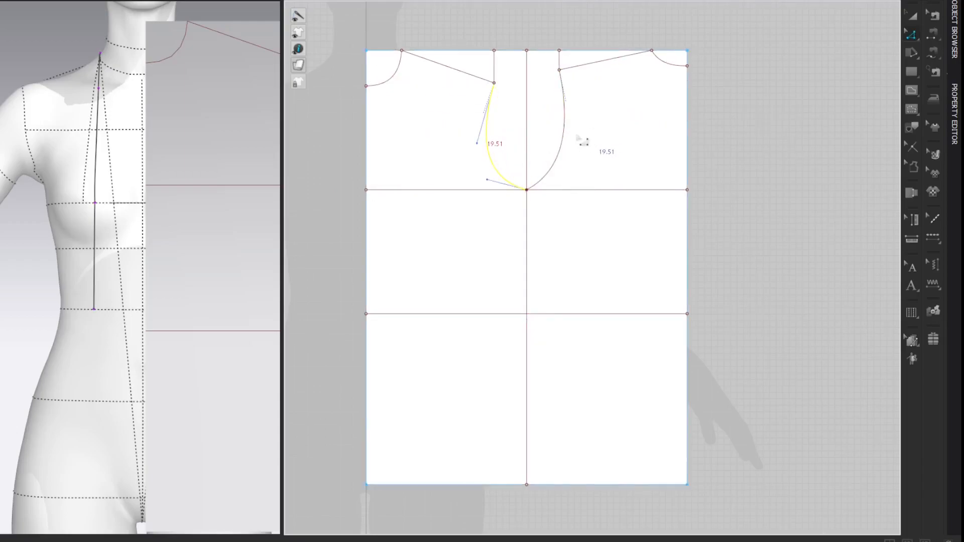
left_click(565, 127)
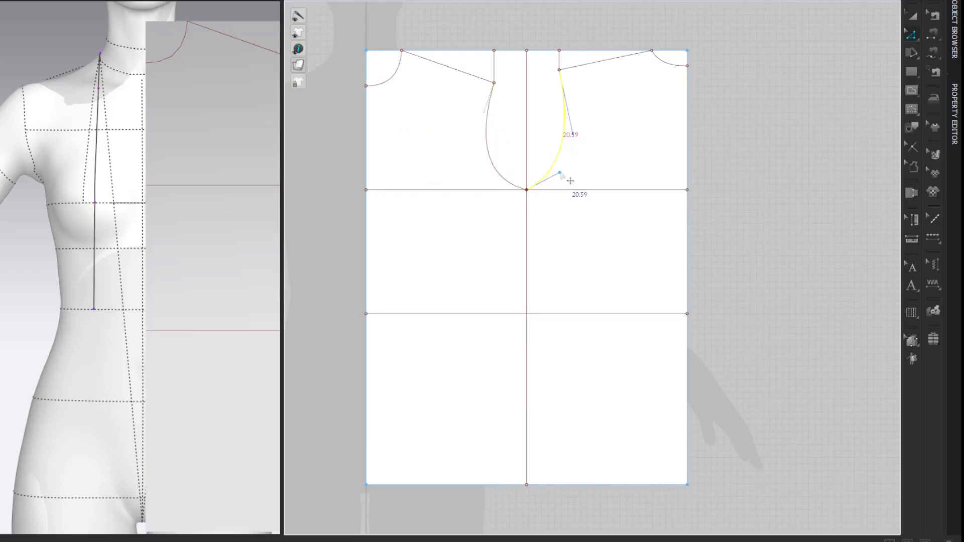
left_click_drag(561, 174, 570, 192)
left_click(487, 145)
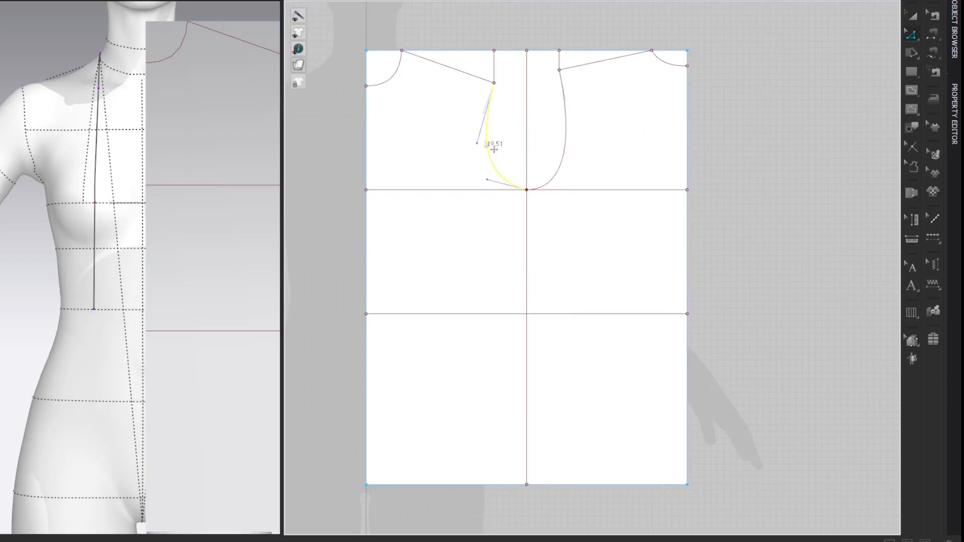
left_click_drag(477, 143, 475, 144)
left_click_drag(487, 179, 498, 200)
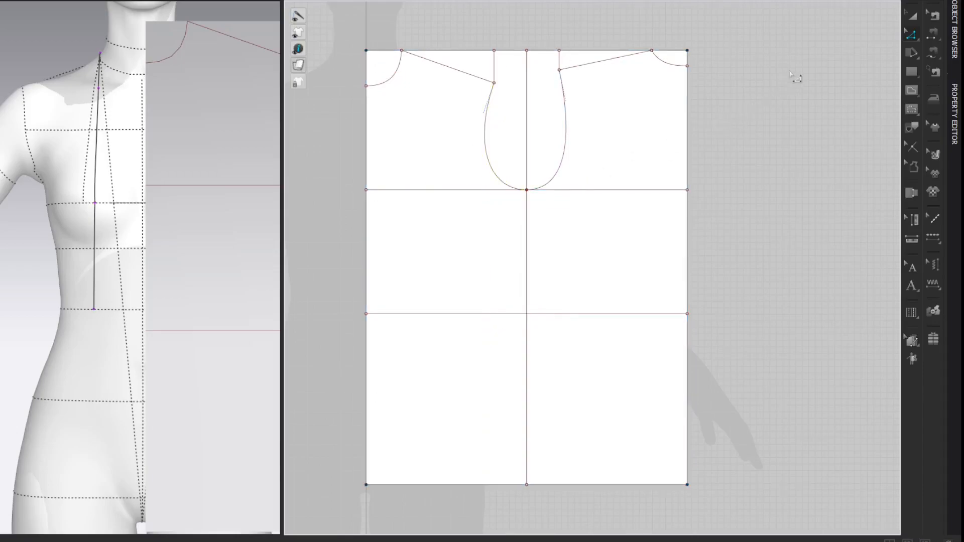
- Move the whole bodice pattern clear of the avatar silhouette in the 2D workspace, beyond its outstretched hand
scroll(768, 144, "down", 5)
right_click_drag(785, 149, 566, 160)
key("a")
left_click_drag(404, 197, 723, 202)
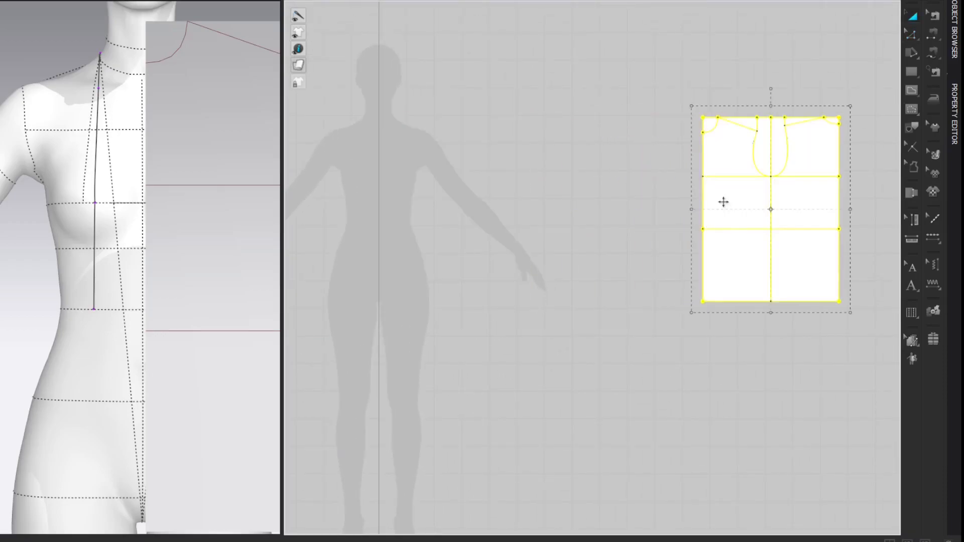
- Reset the 2D arrangement of the selected bodice pattern in the 3D view and archive the pattern
right_click(244, 221)
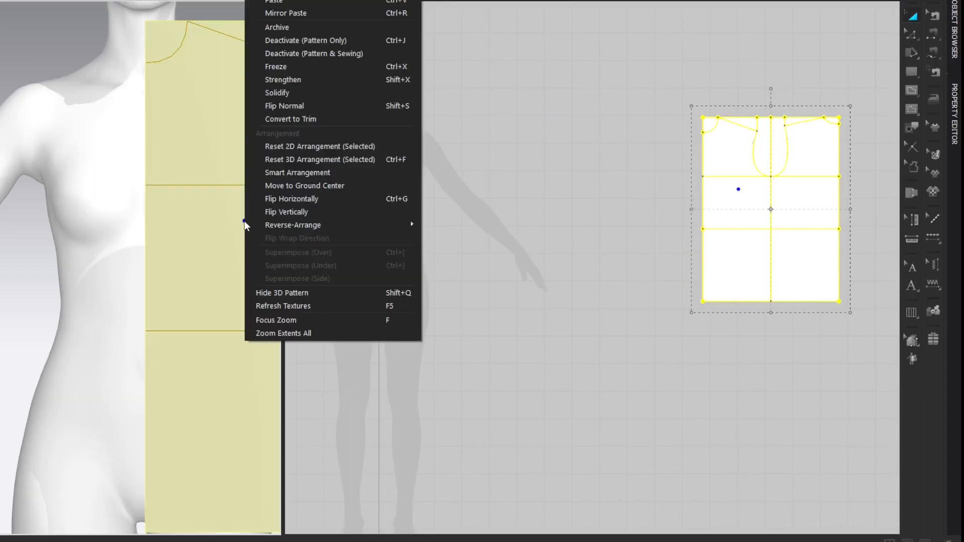
left_click(328, 148)
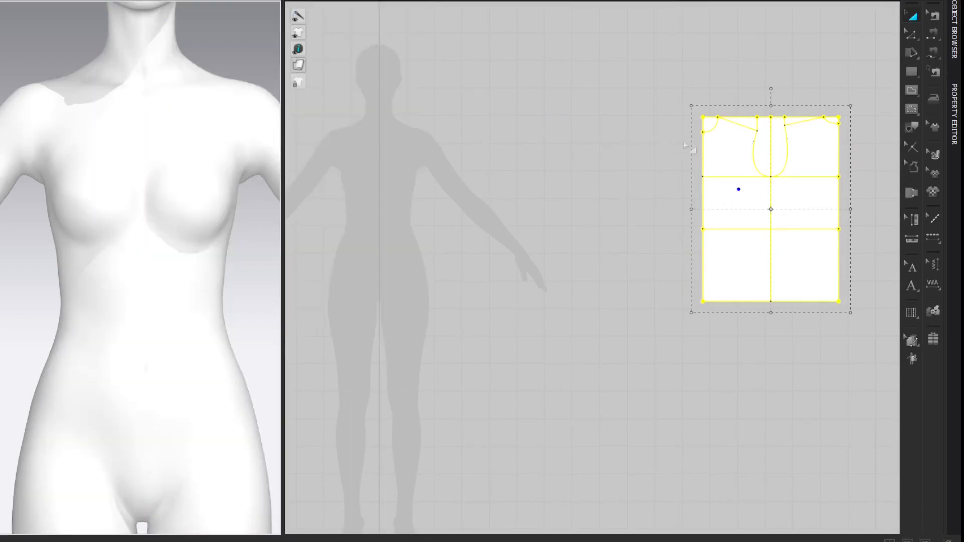
right_click(731, 142)
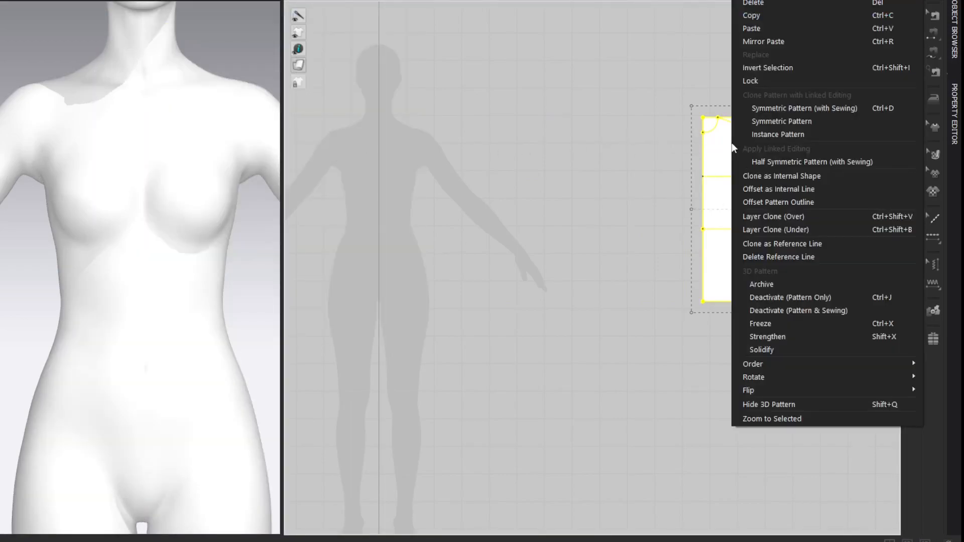
left_click(786, 284)
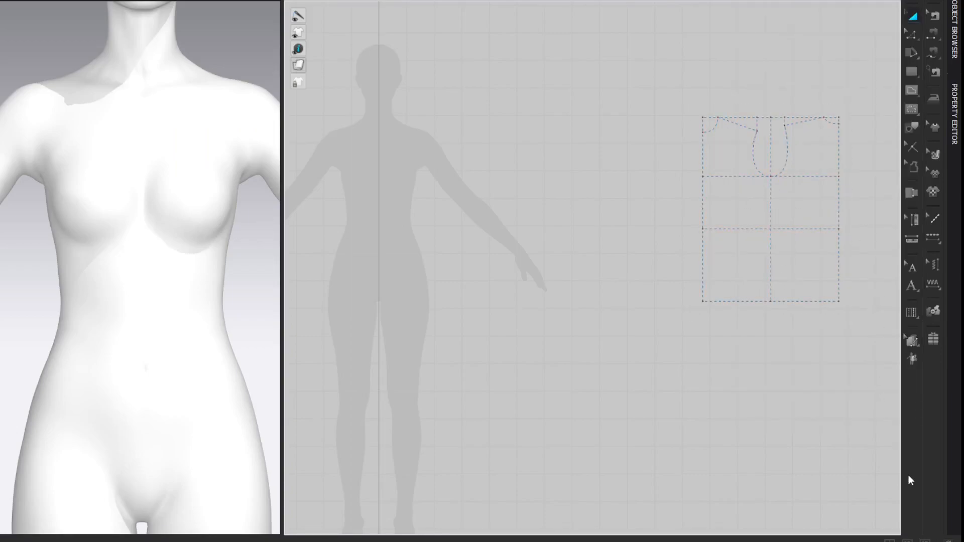
- Trace the archived draft's front half, with neckline, shoulder, armhole, centre front, side line, hem, chest line and waistline, as a separate copy over the avatar silhouette
left_click(925, 541)
middle_click_drag(494, 149, 622, 194)
scroll(564, 169, "up", 2)
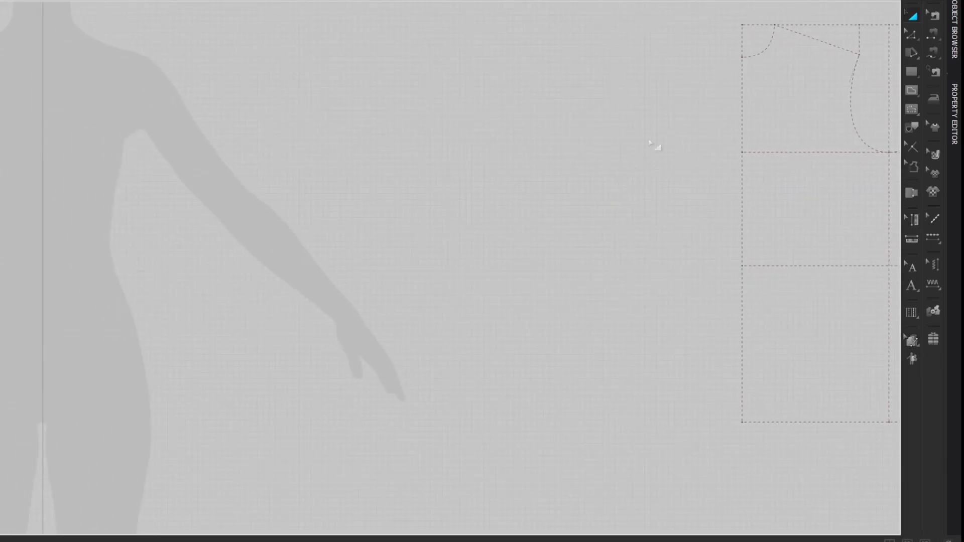
left_click(767, 47)
left_click(743, 94, "shift")
left_click(873, 423, "shift")
left_click(889, 395, "shift")
left_click(872, 150, "shift")
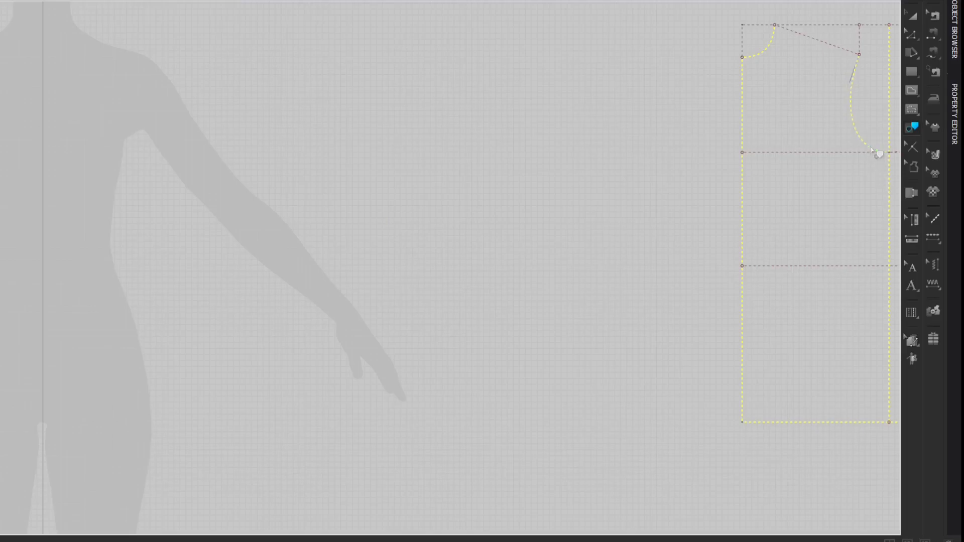
right_click(837, 54)
left_click(854, 55)
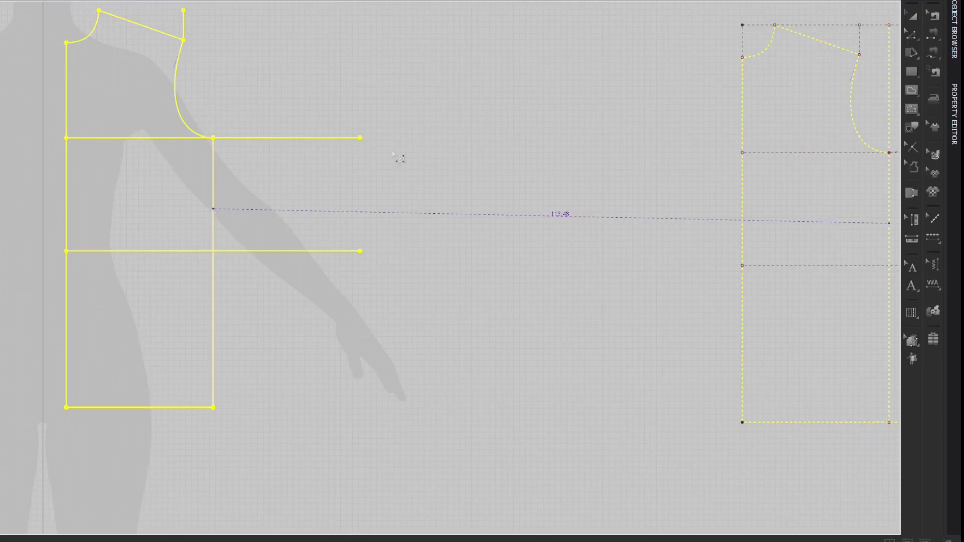
- Trace the archived draft's back half, with shoulder, armhole, side line, hem, centre back, chest line, waistline and neckline, as a separate copy beside the front piece
left_click(707, 25)
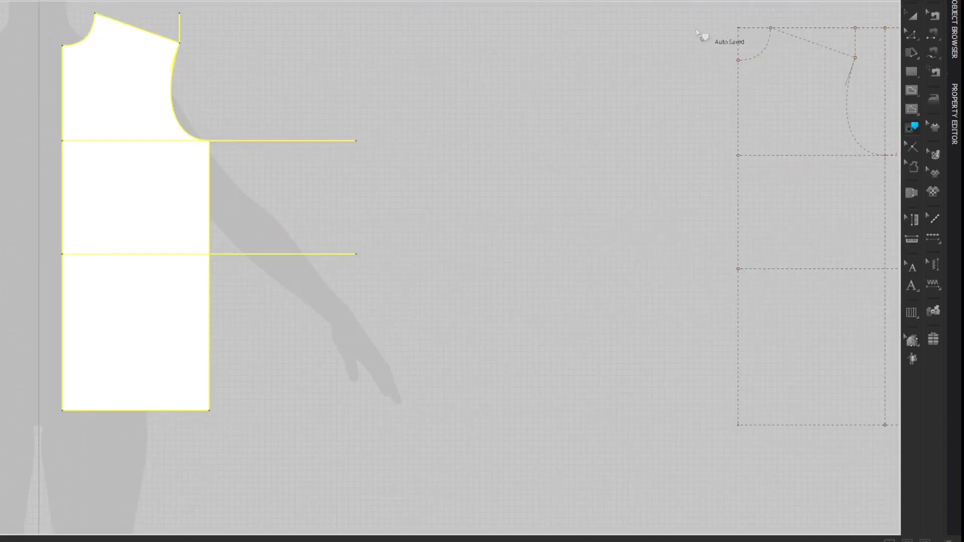
mouse_move(694, 31)
right_mouse_down()
mouse_move(510, 23)
mouse_move(538, 24)
right_mouse_up()
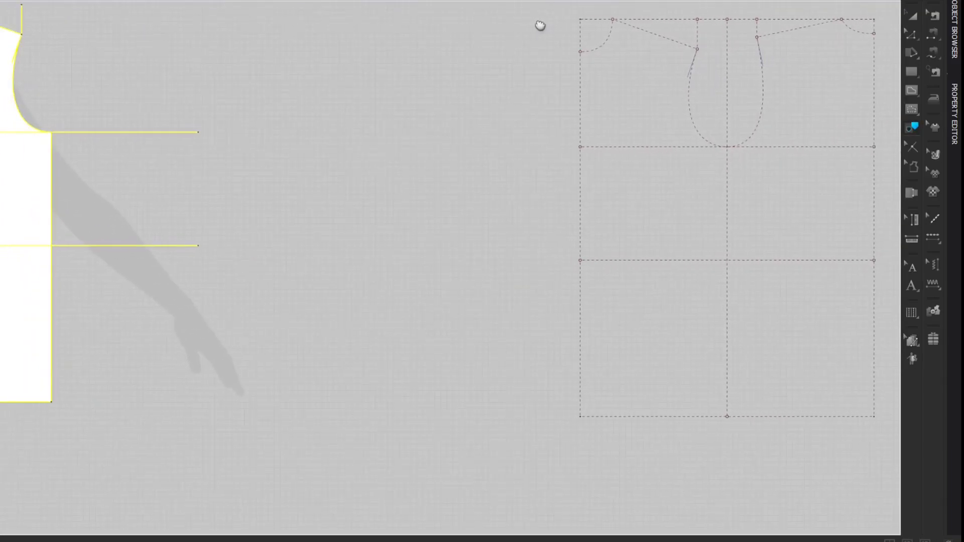
left_click(789, 36)
left_click(764, 80)
left_click(729, 187)
left_click(863, 417)
left_click(876, 380)
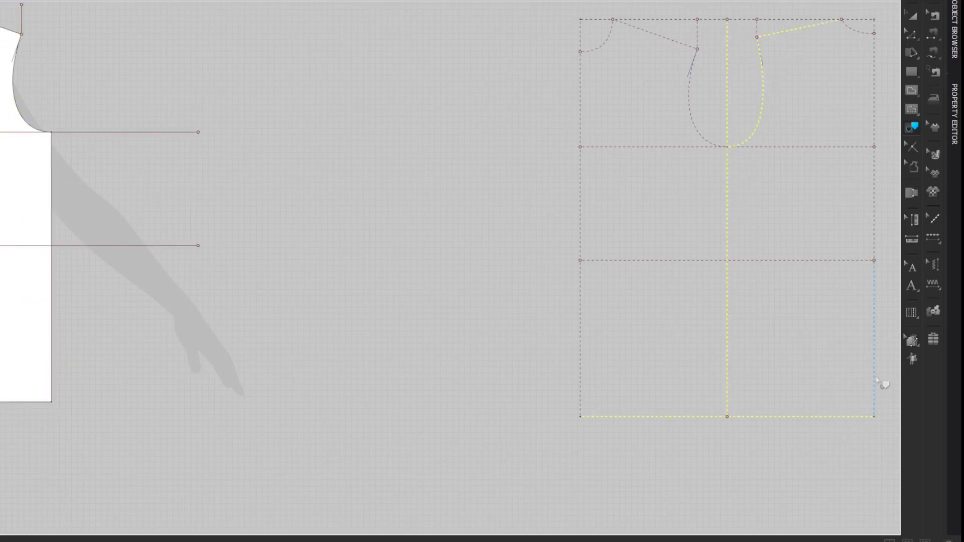
left_click(879, 194)
left_click(879, 127)
right_click(872, 43)
left_click(872, 43)
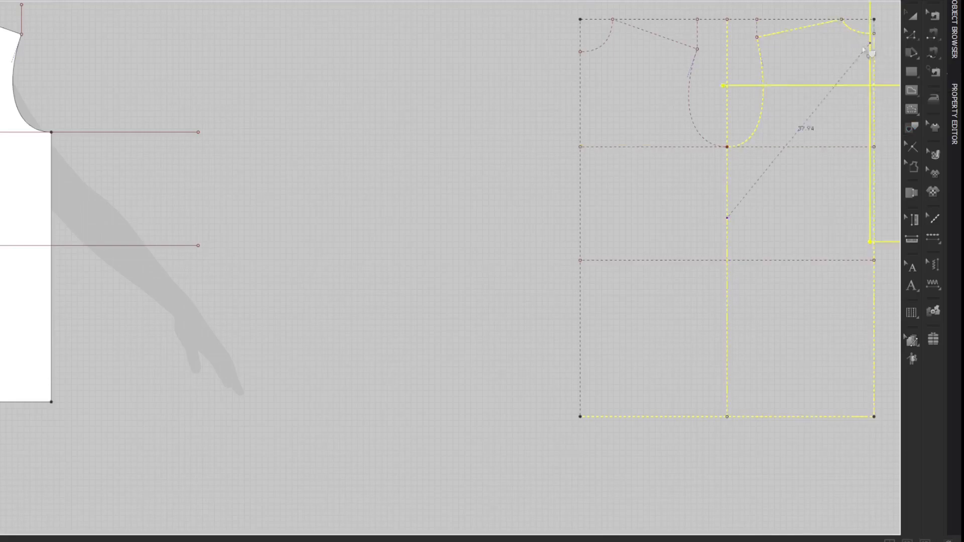
left_click(99, 207)
- Delete the leftover vertical construction lines above the shoulder tips of the front and back pieces
mouse_move(323, 171)
middle_mouse_down()
mouse_move(360, 164)
mouse_move(514, 196)
mouse_move(760, 211)
mouse_move(722, 198)
mouse_move(684, 209)
middle_mouse_up()
key("z")
left_click(816, 103)
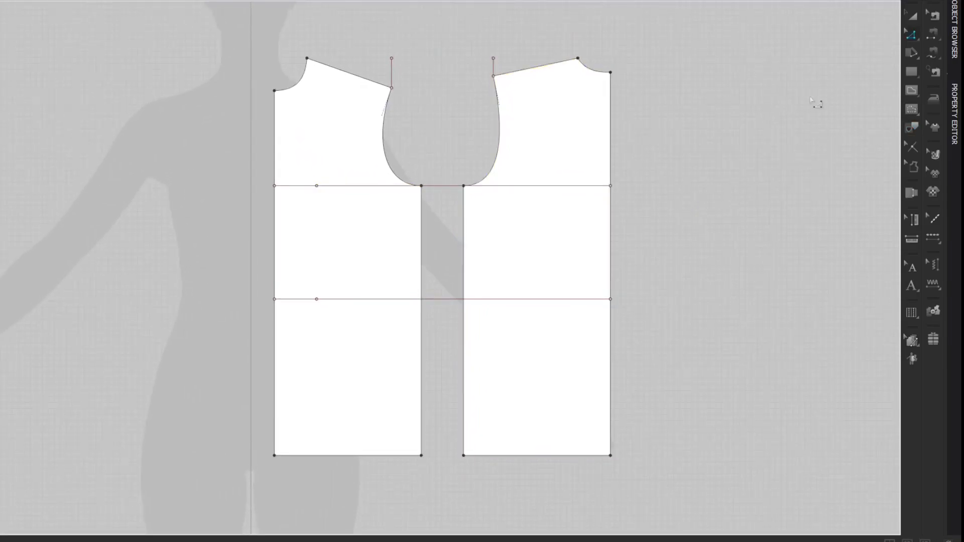
middle_click_drag(768, 135, 774, 116)
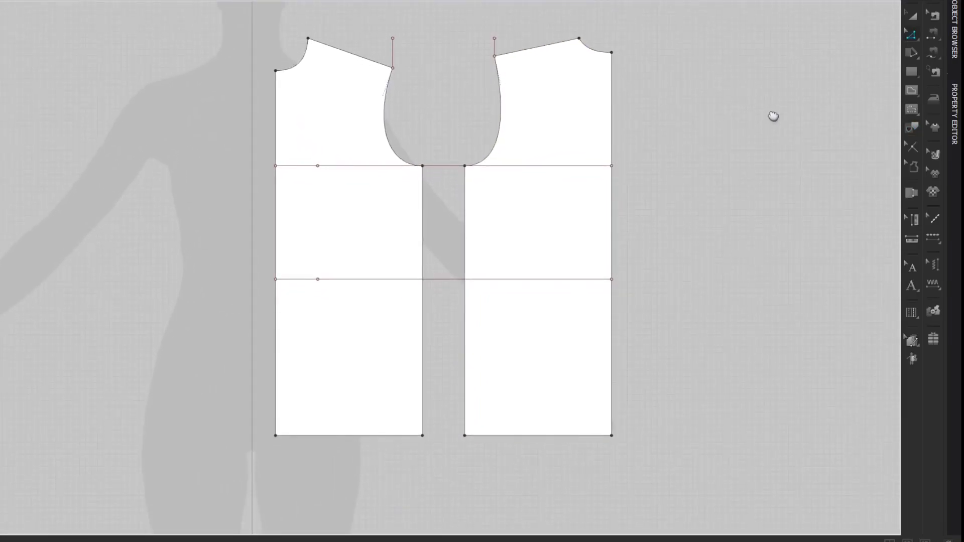
left_click(393, 52)
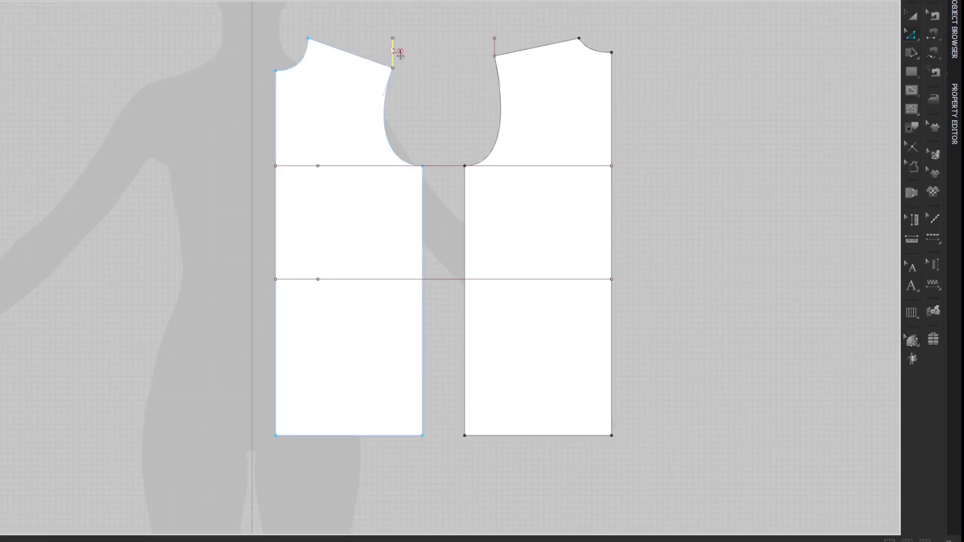
key("Delete")
left_click(495, 48)
key("Delete")
- Delete the traced chest lines and waistlines that extend beyond the side edges of the front and back pieces
left_click(305, 166)
key("Delete")
left_click(333, 168)
key("Delete")
left_click(341, 280)
key("Delete")
left_click(341, 280)
key("Delete")
- Draw new internal chest lines and waistlines spanning exactly from centre edge to side edge on both the back and front pieces
key("g")
left_click(616, 170)
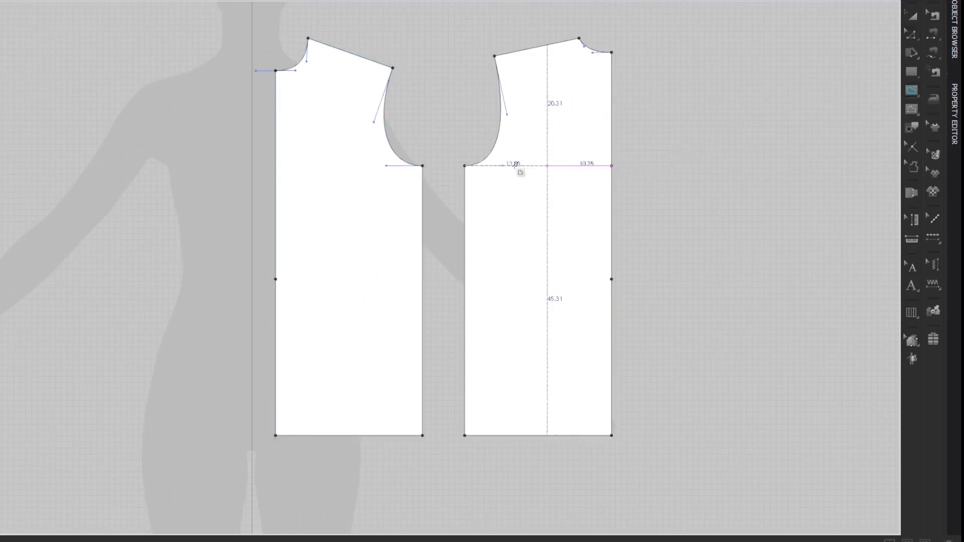
left_click(463, 165)
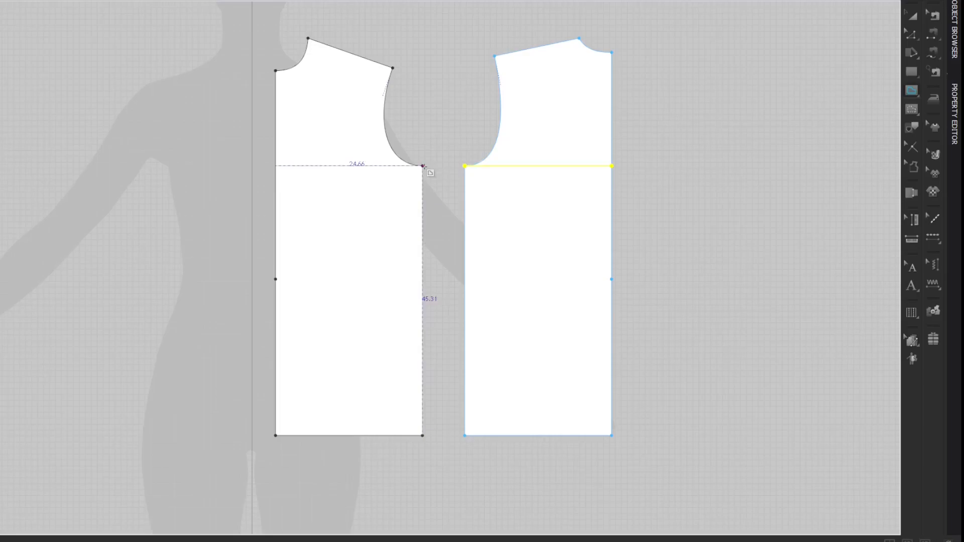
left_click(277, 166)
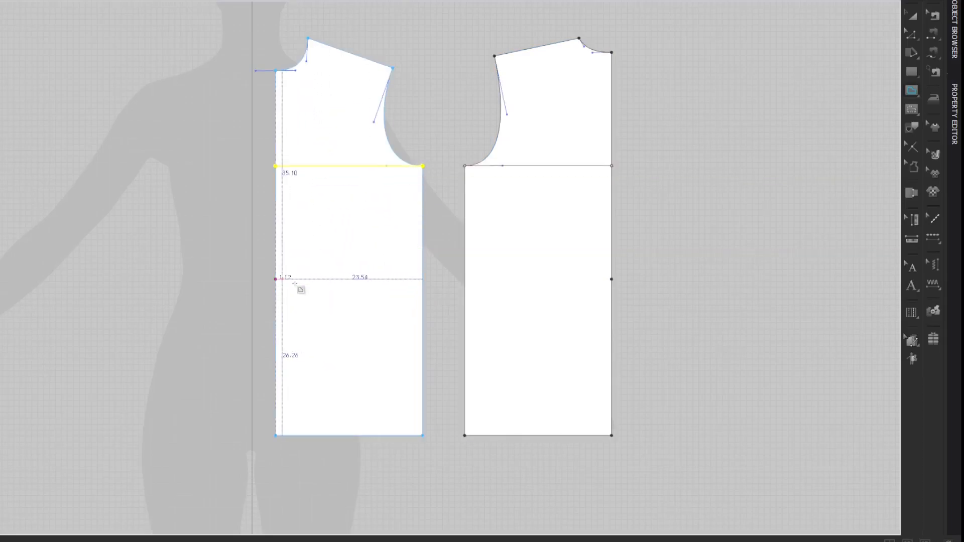
left_click(423, 279)
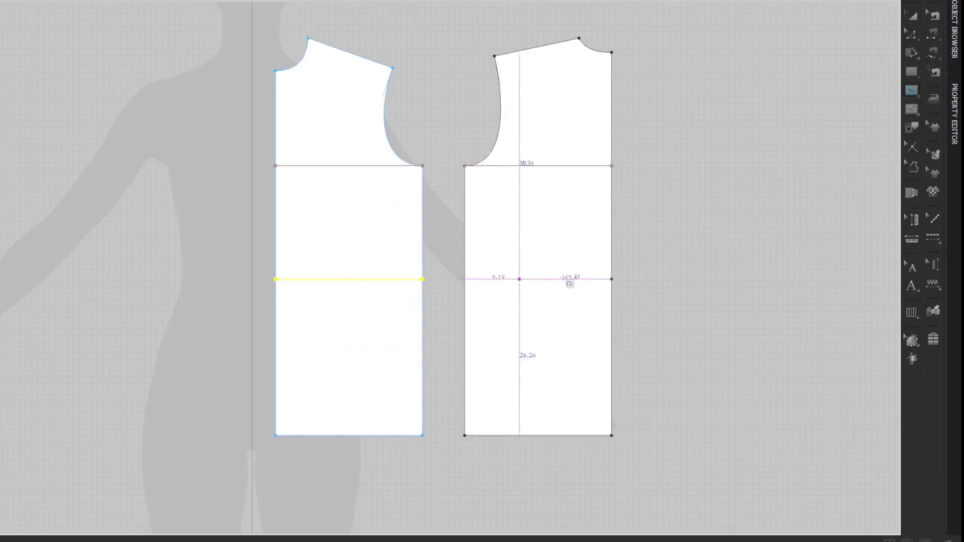
left_click(467, 279)
- Convert the chest lines and waistlines of both pieces to baselines
key("z")
left_click(824, 106)
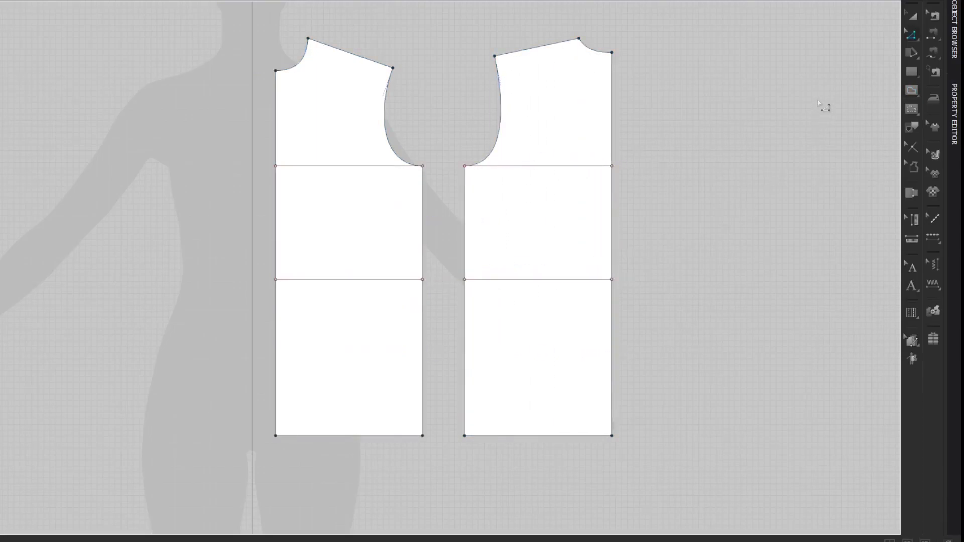
left_click(551, 165)
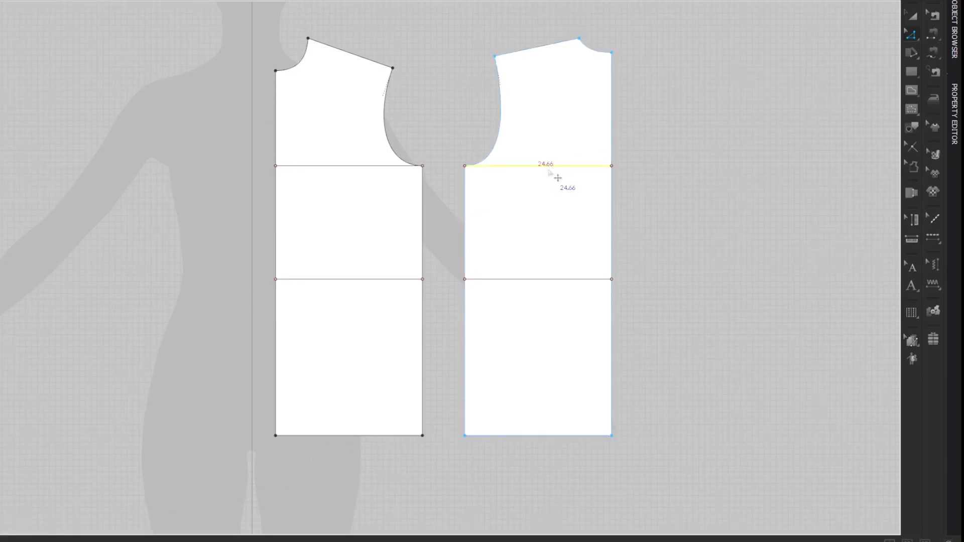
left_click(543, 279, "shift")
left_click(362, 165)
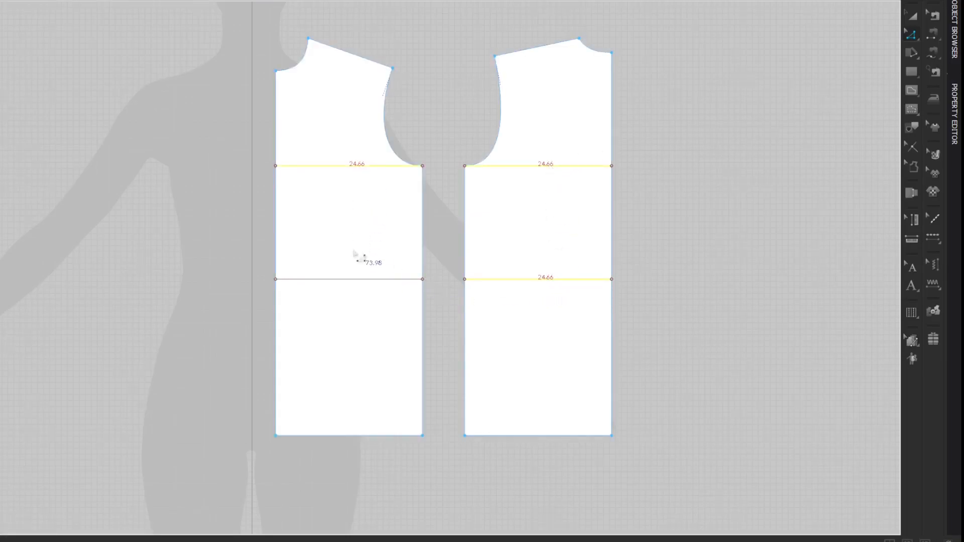
left_click(352, 279, "shift")
right_click(355, 289)
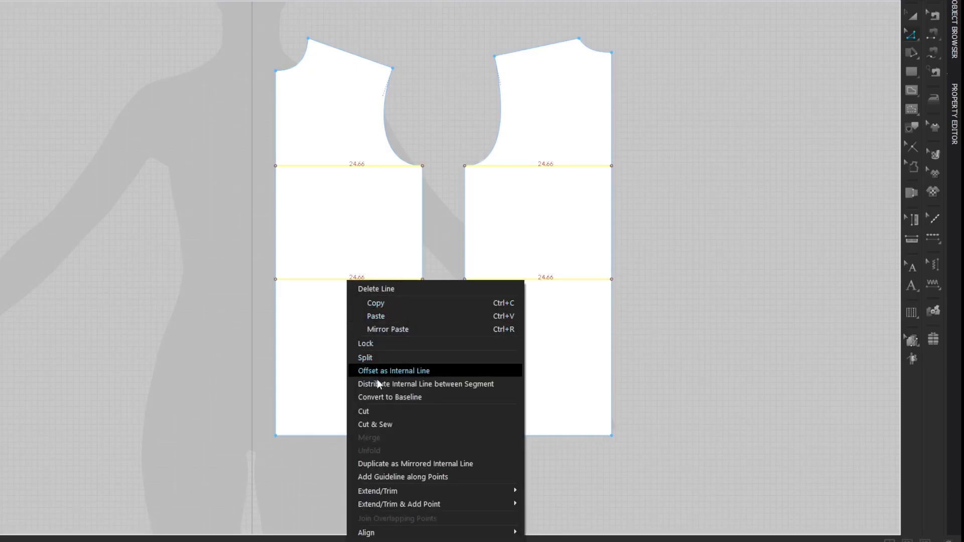
left_click(375, 396)
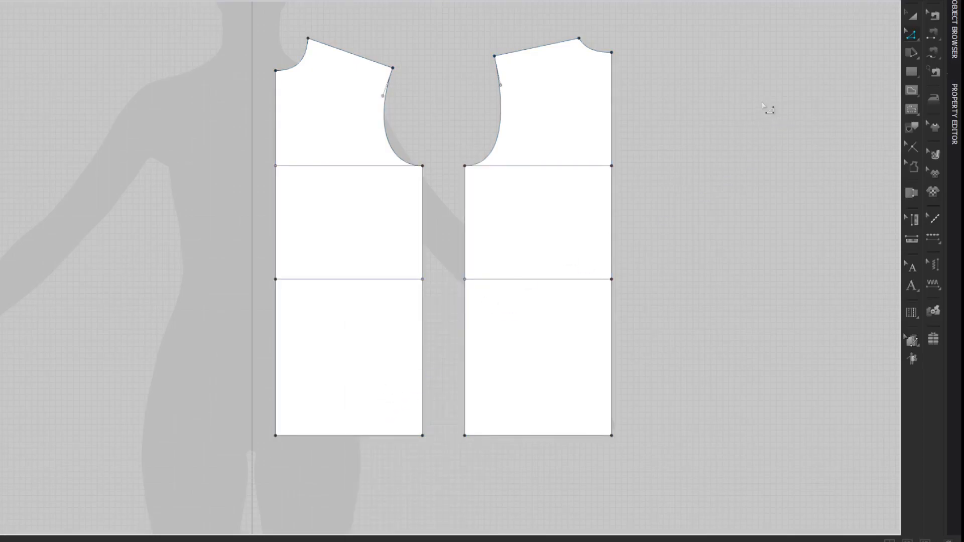
left_click(389, 124)
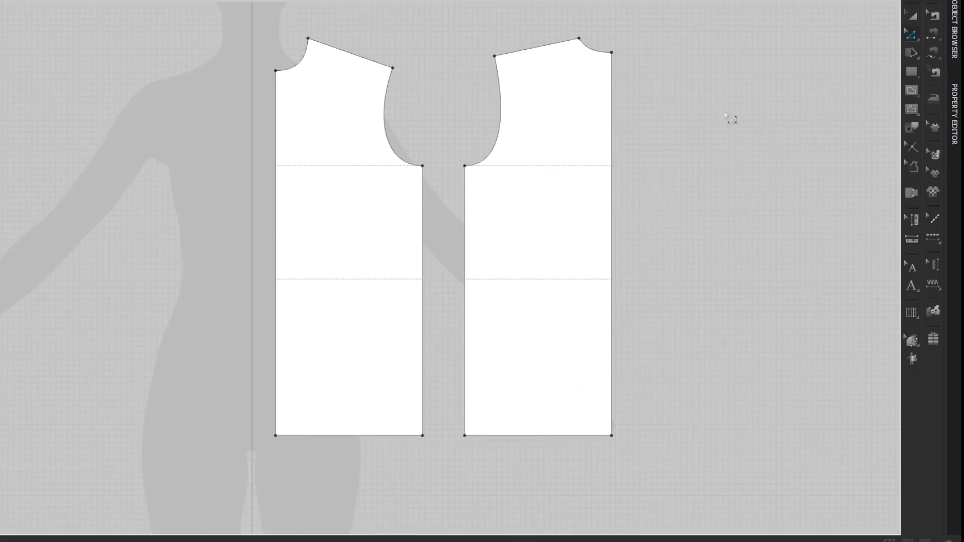
- Show the 3D view beside the 2D pattern and place the front piece on the avatar's front torso arrangement point
left_click(889, 541)
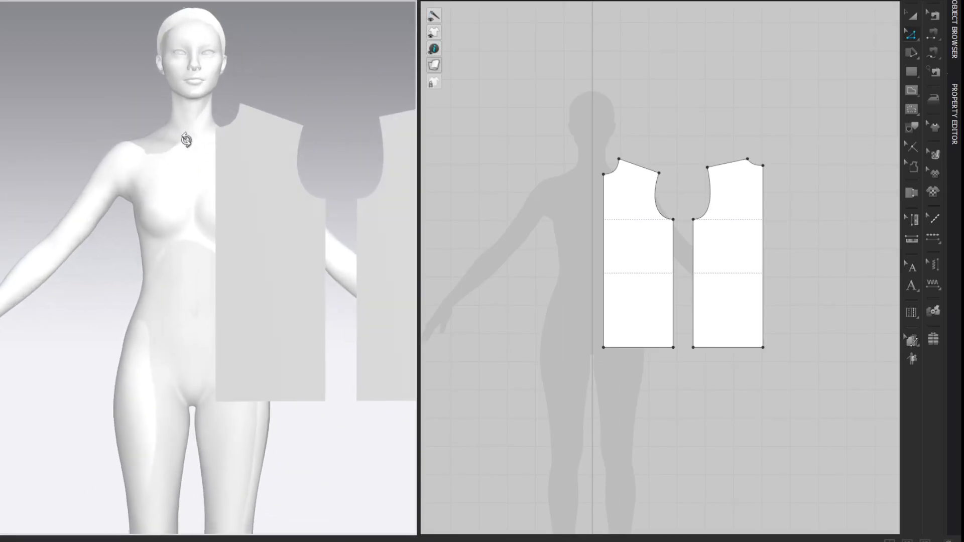
right_click_drag(211, 146, 144, 167)
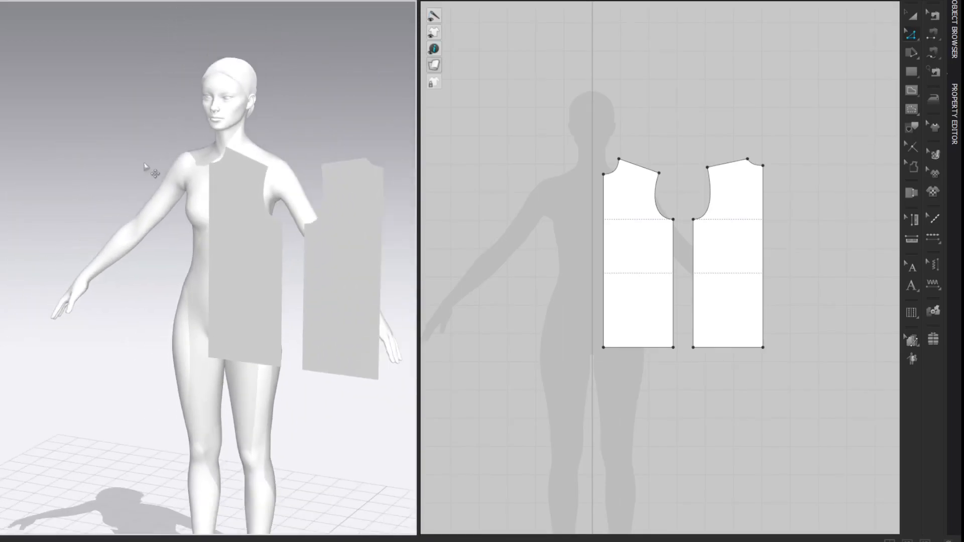
key("shift+f")
left_click(249, 266)
left_click_drag(227, 260, 73, 326)
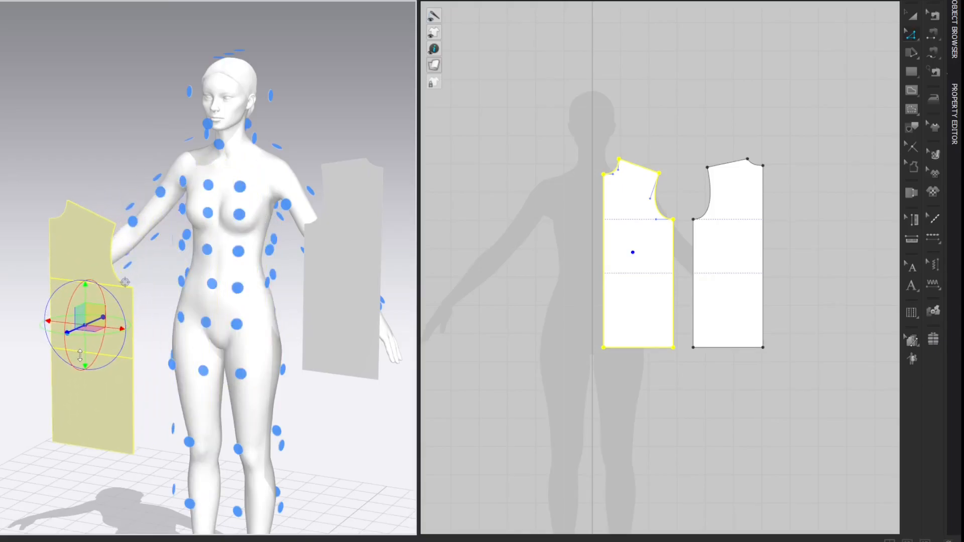
left_click(240, 253)
- Place the back piece on the avatar's matching back torso arrangement point
left_click(348, 264)
right_click_drag(349, 70, 170, 70)
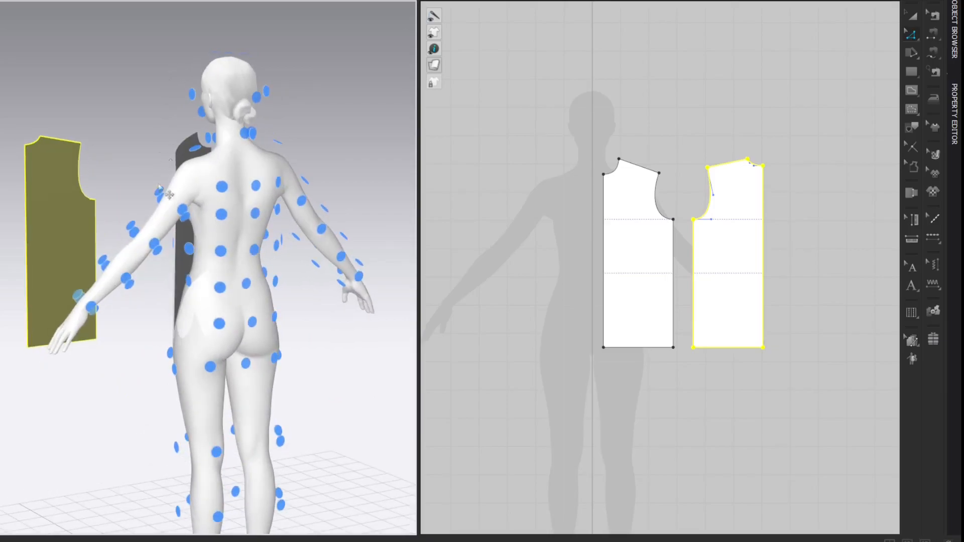
left_click(220, 252)
left_click(322, 107)
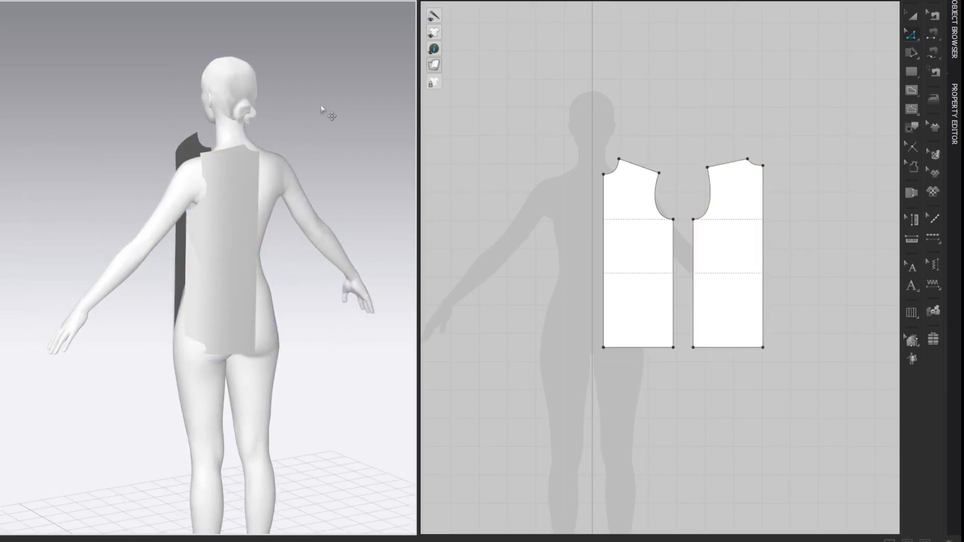
right_click(322, 108)
left_click(337, 112)
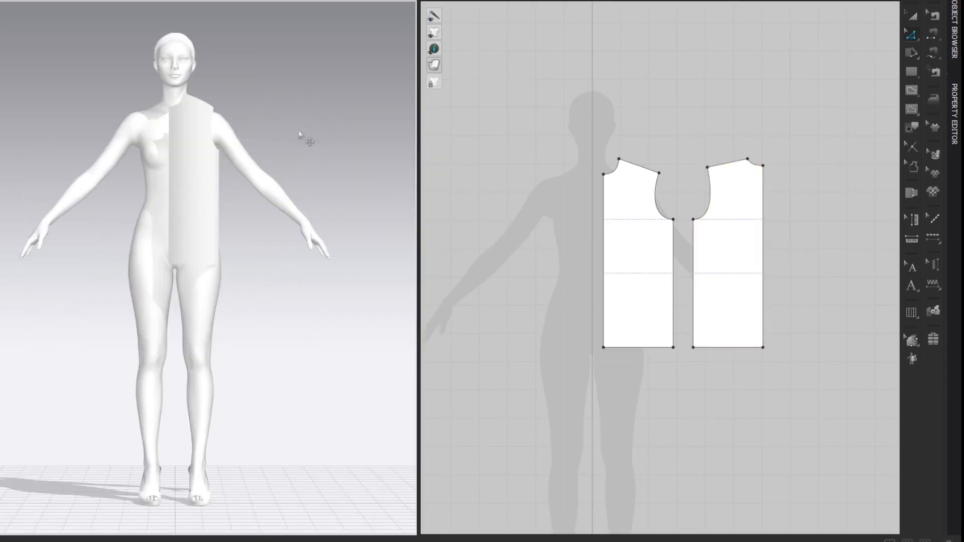
- Fine-tune the 3D positions of the front and back pieces around the avatar's torso
left_click(203, 156)
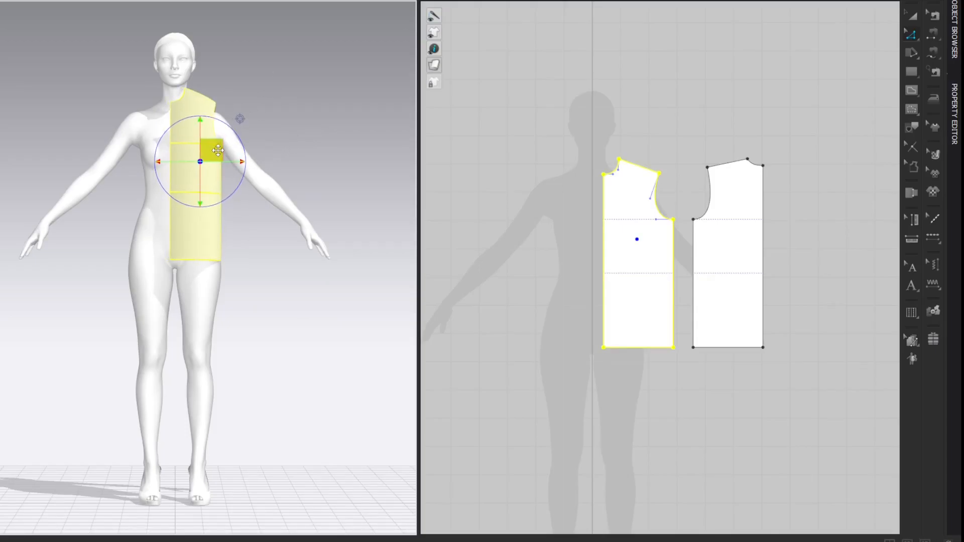
right_click(299, 55)
left_click(315, 85)
left_click(147, 145)
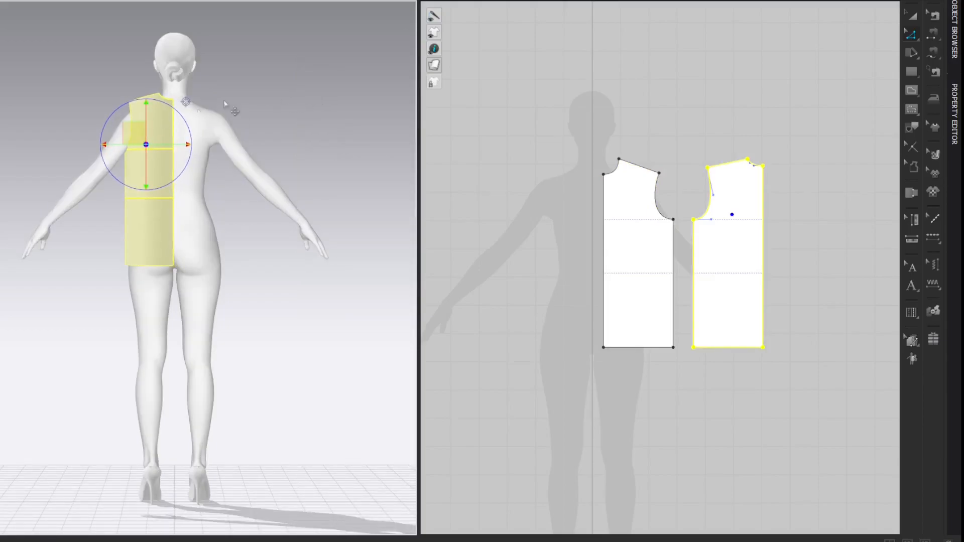
right_click(304, 71)
left_click(323, 123)
left_click(134, 146)
left_click_drag(133, 146, 144, 146)
right_click(325, 105)
left_click(329, 108)
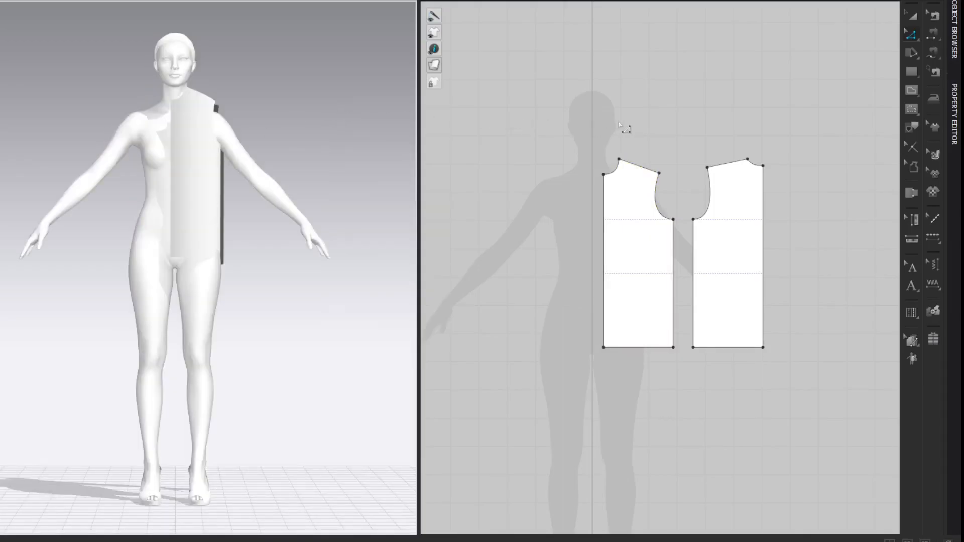
- Create linked mirrored copies of the front and back pieces across the avatar's centre line for the other body half
left_click_drag(416, 125, 289, 123)
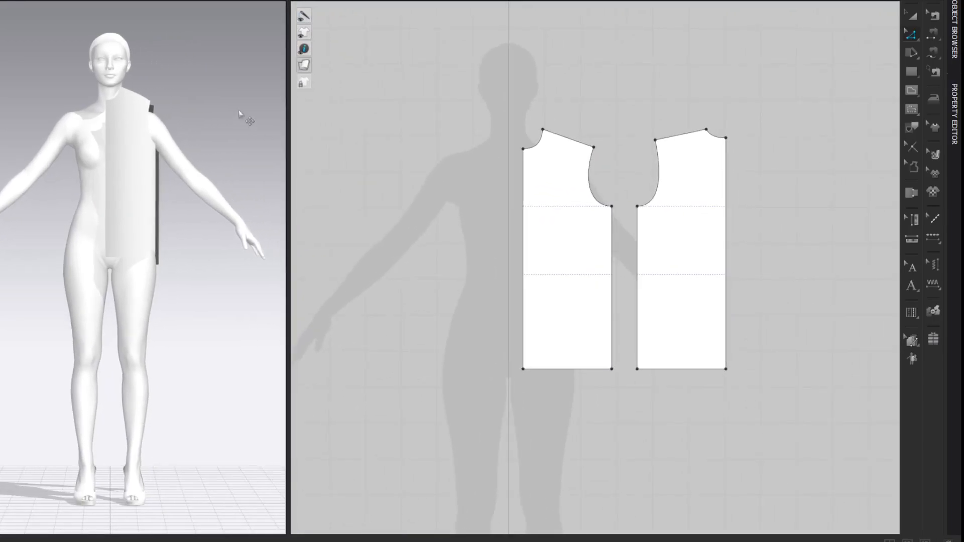
right_click_drag(623, 98, 697, 63)
left_click_drag(836, 427, 846, 441)
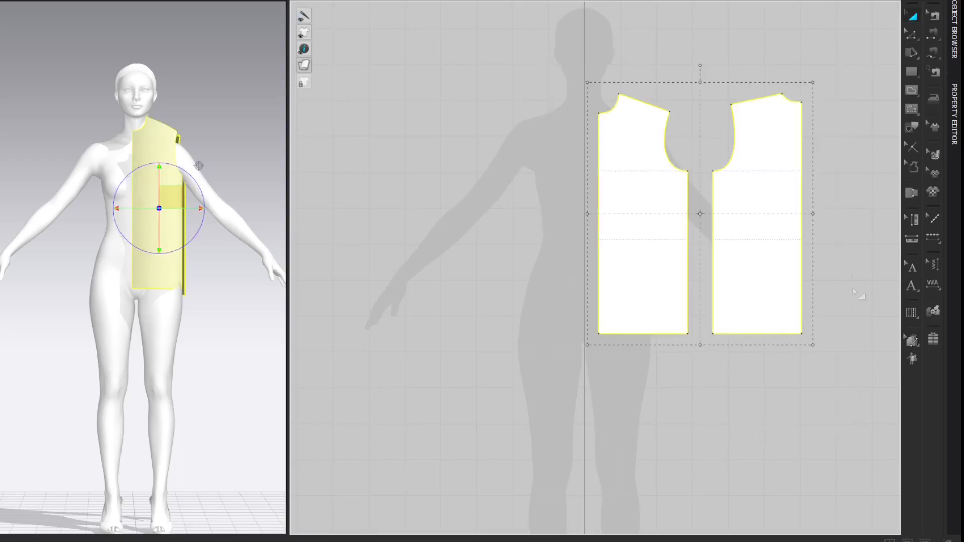
key("ctrl+c")
key("ctrl+v")
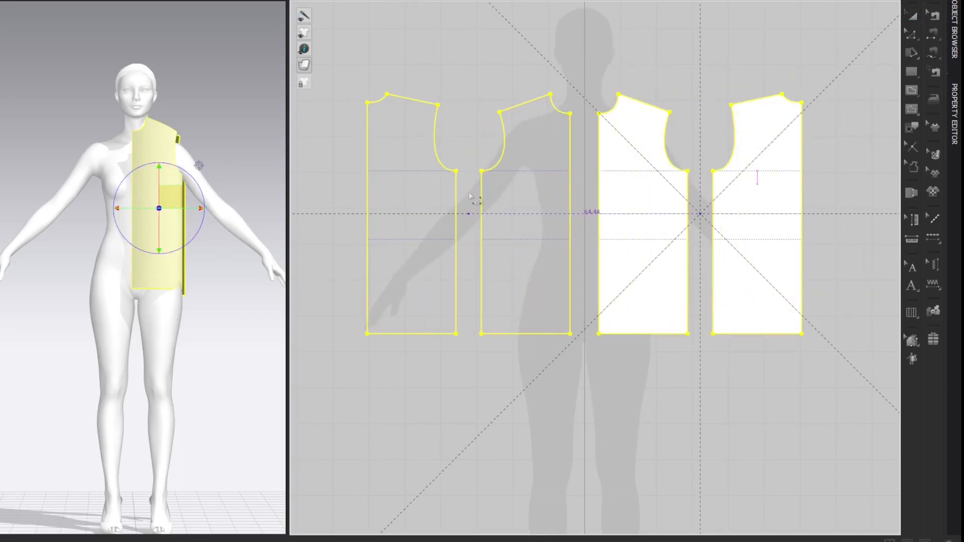
left_click(470, 201)
- Set the selected pieces' additional rendering thickness to 1
left_click(955, 121)
left_click(895, 357)
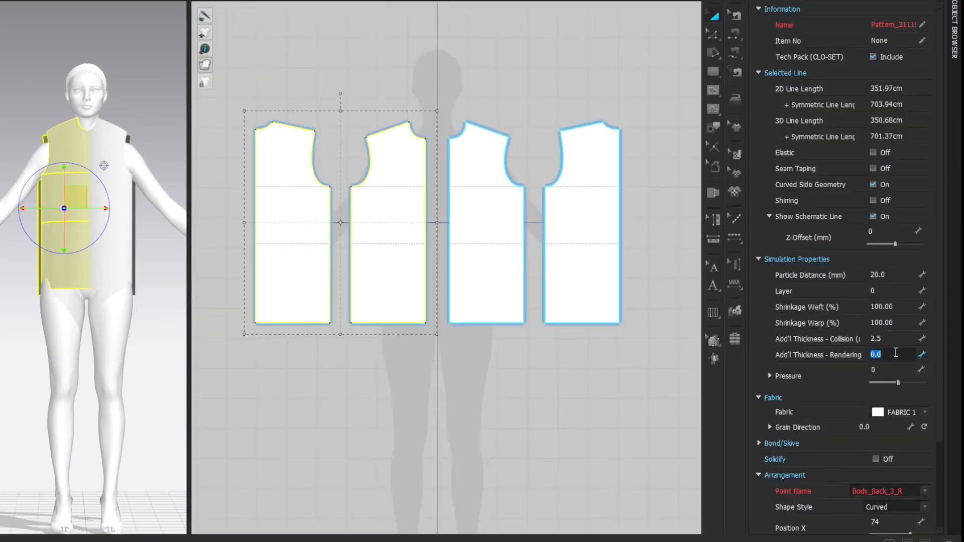
type("1")
key("Return")
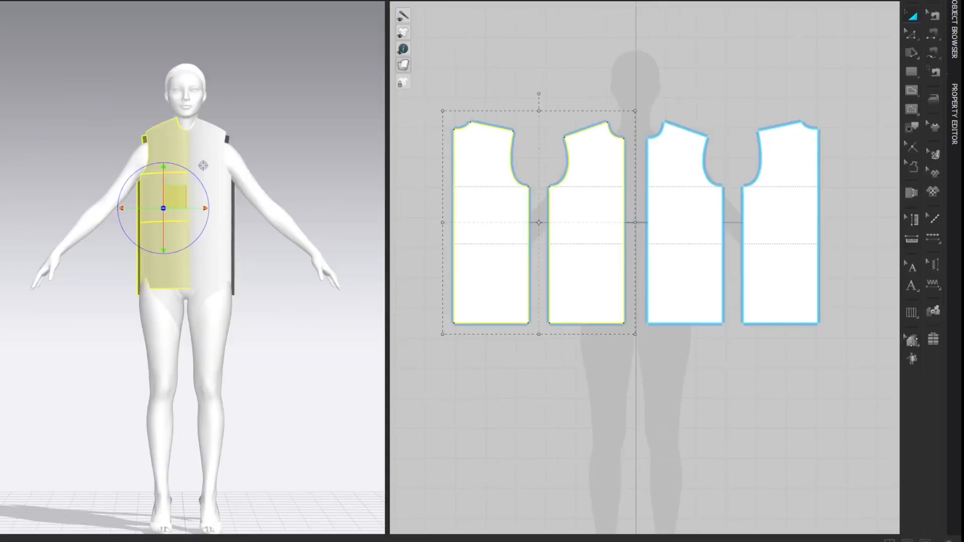
- Sew the two back pieces together along the centre back, and sew the side seams between front and back
key("z")
left_click(774, 72)
key("v")
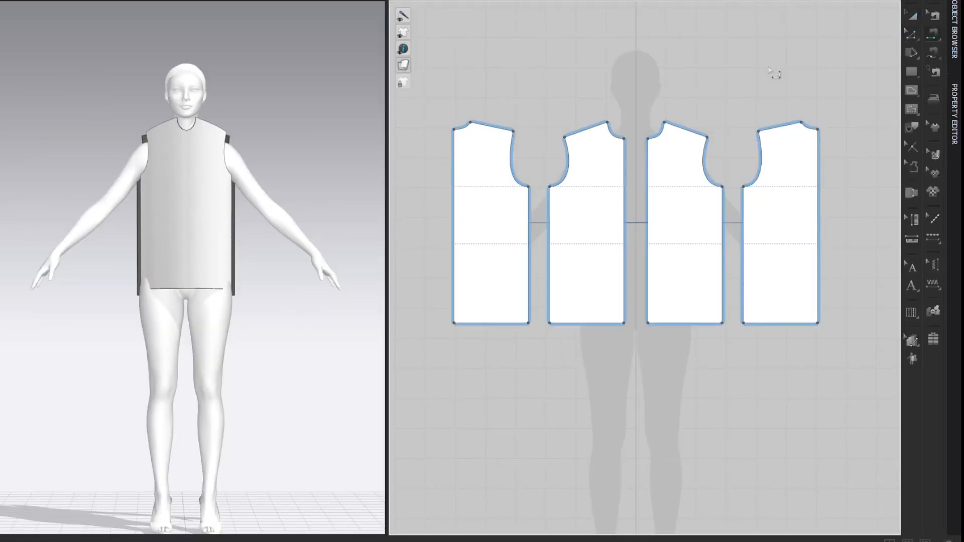
left_click(454, 160)
left_click(817, 168)
left_click(529, 215)
left_click(550, 221)
- Sew the two front pieces together along the centre front, and join the front and back shoulder edges
left_click(624, 175)
left_click(653, 177)
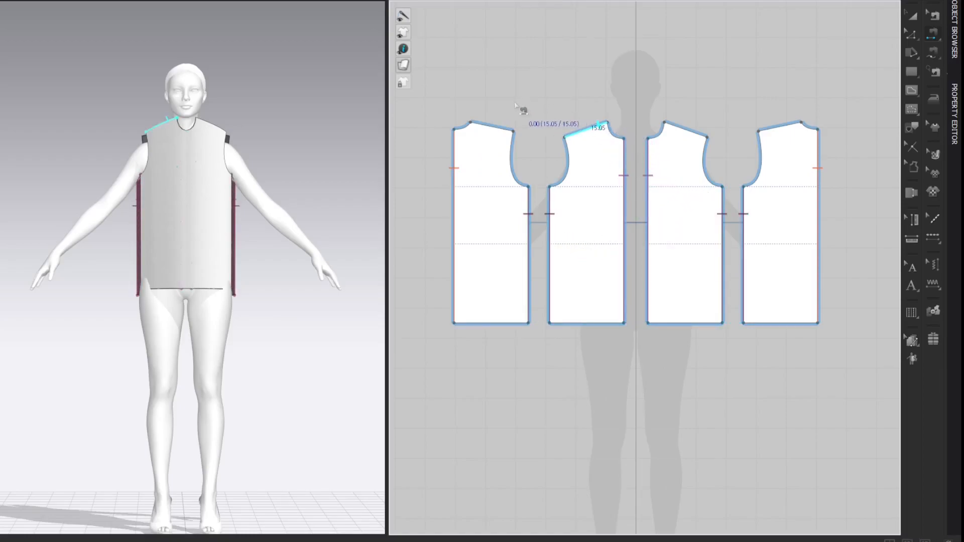
left_click(490, 124)
key("a")
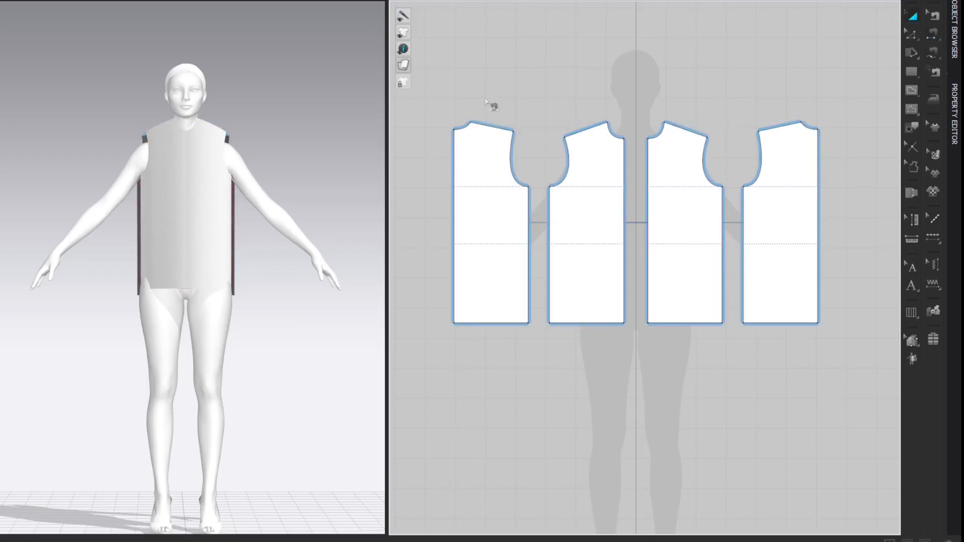
right_click_drag(274, 110, 313, 134)
scroll(316, 128, "up", 3)
middle_click_drag(333, 92, 329, 115)
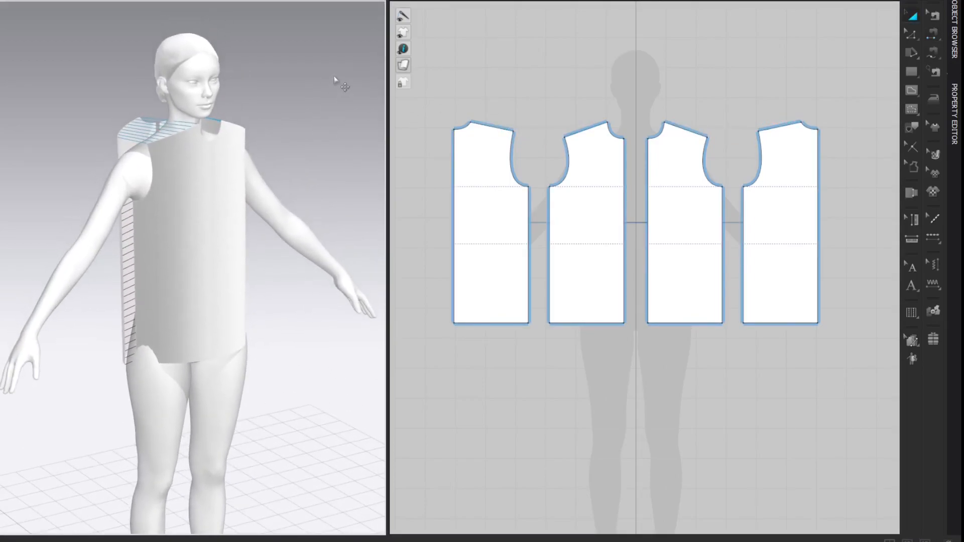
- Simulate the sewn pieces to drape them on the avatar, and examine the garment from the back and front
key("space")
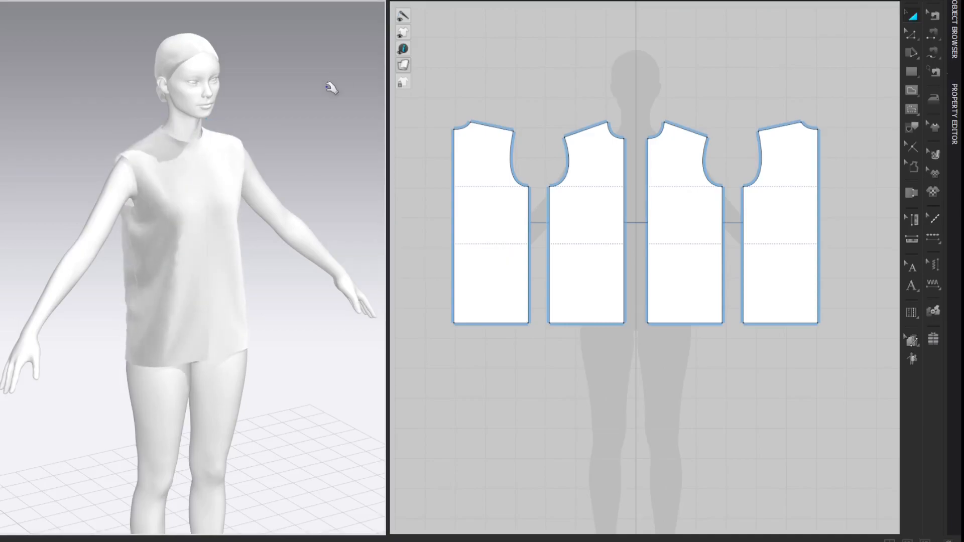
right_click_drag(136, 107, 83, 88)
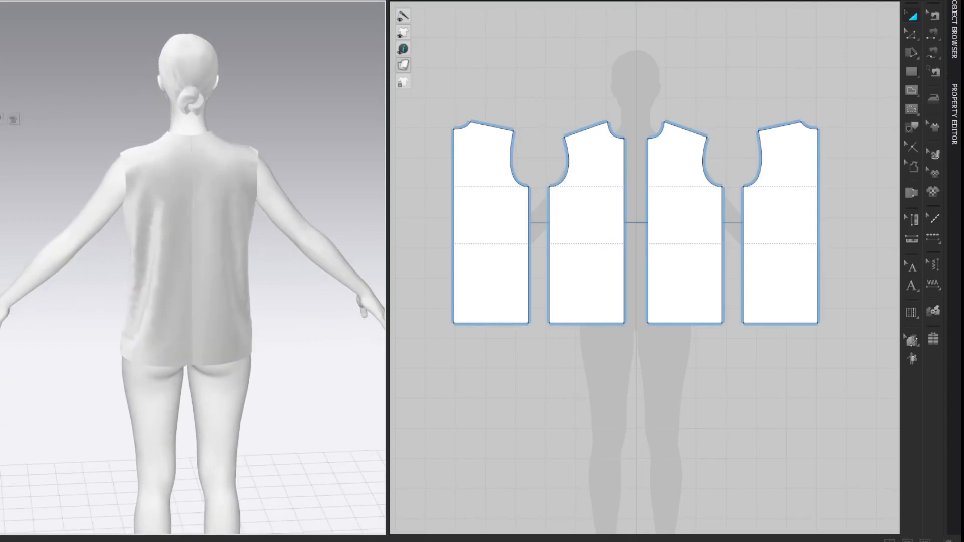
right_click_drag(25, 77, 161, 78)
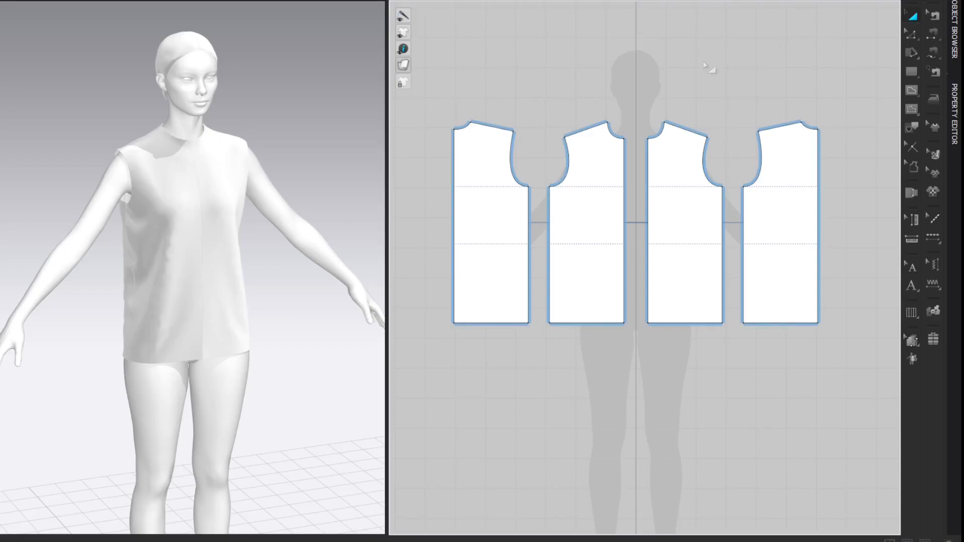
- Move the front piece's side seam outward by 0.5 cm
left_click_drag(551, 215, 547, 215)
right_click(547, 215)
type(".5")
key("Return")
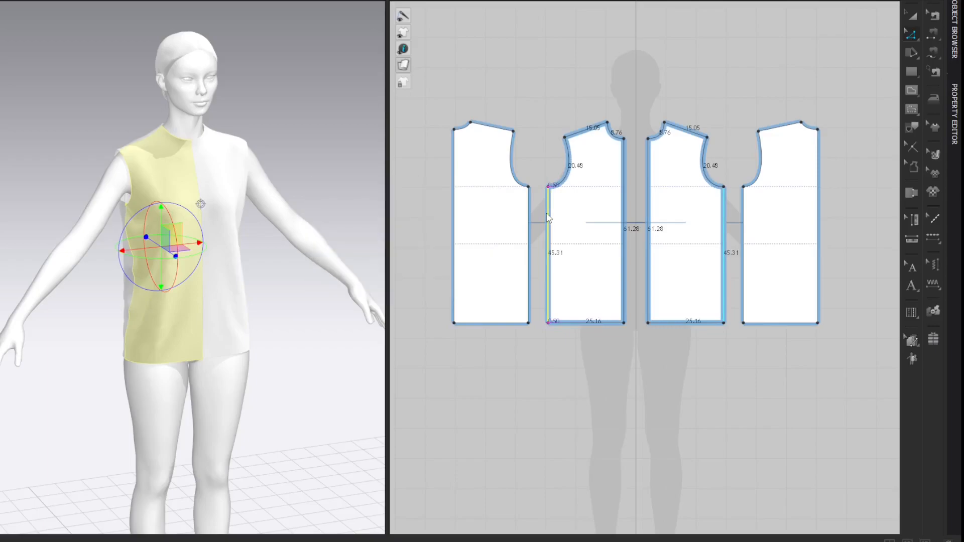
left_click(751, 403)
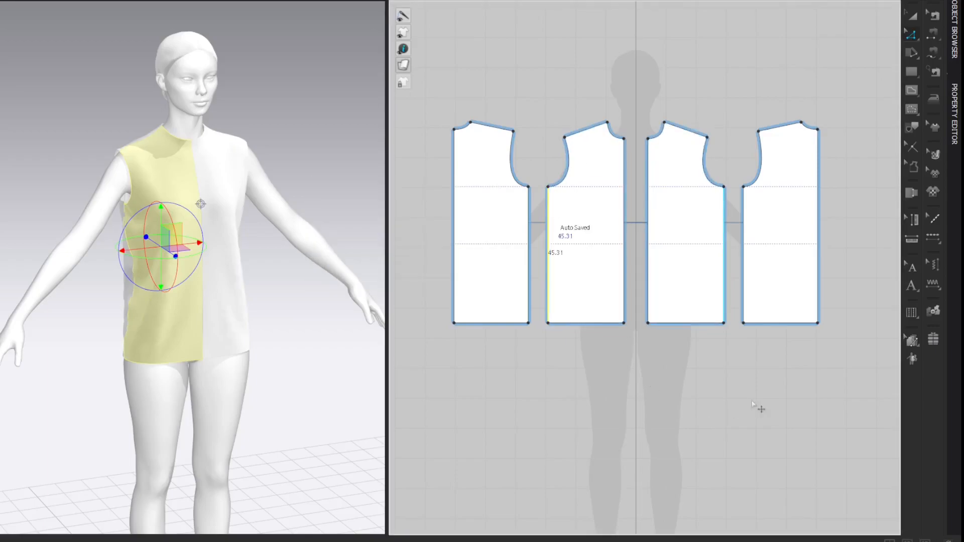
- Move the back piece's side seam outward by 0.5 cm
left_click_drag(529, 256, 533, 256)
right_click(533, 256)
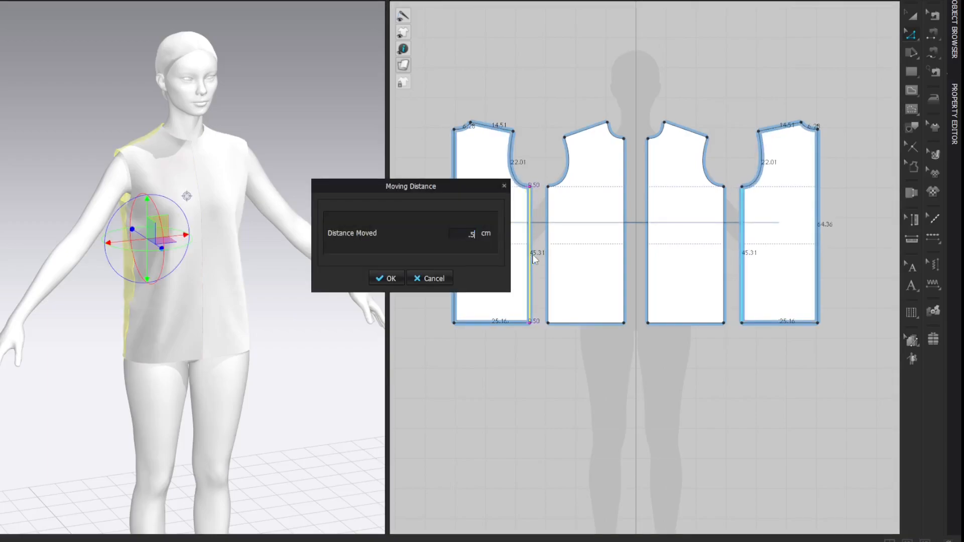
type("0")
key("Return")
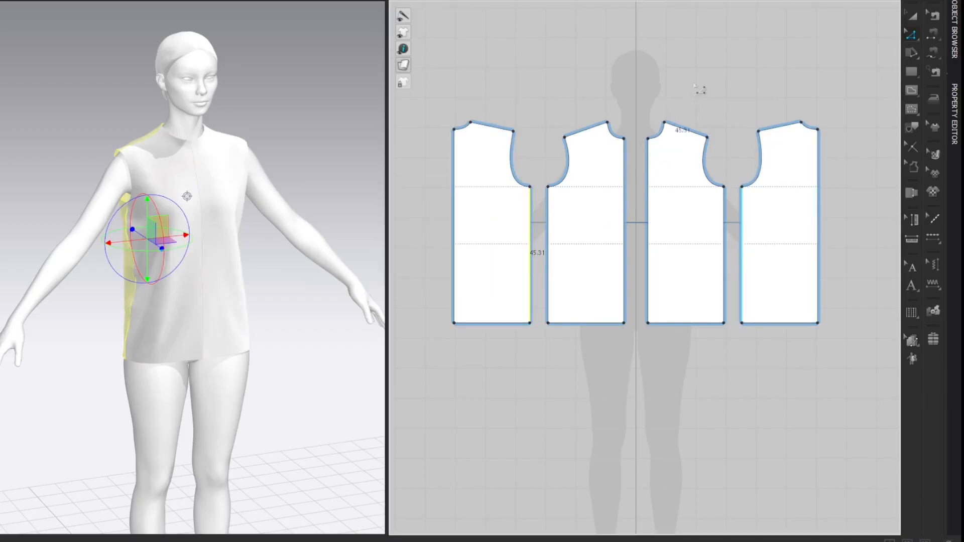
left_click(688, 90)
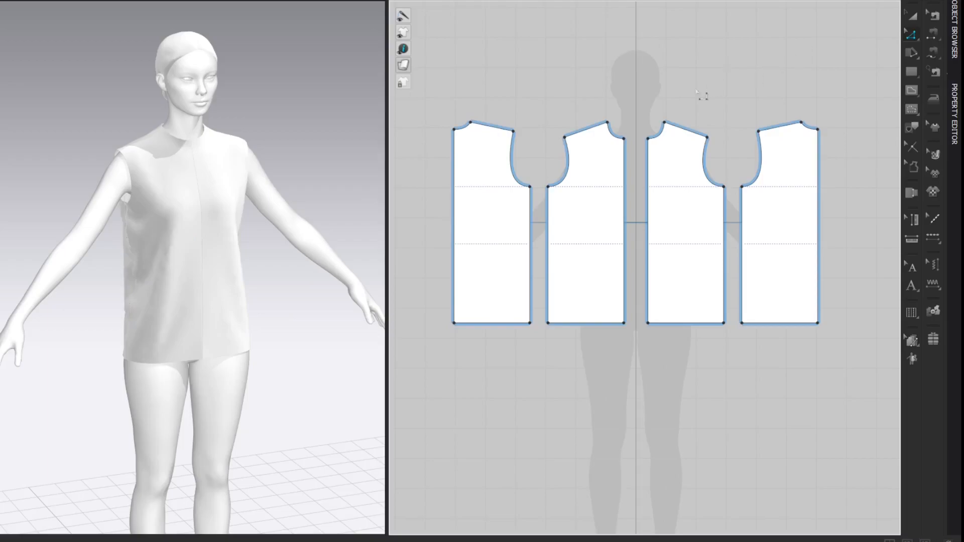
- Lower the underarm points of the front and back pieces together by 2 cm, straight down the side seams
mouse_move(548, 203)
left_mouse_down()
mouse_move(556, 205)
mouse_move(549, 200)
left_mouse_up()
right_click(549, 200)
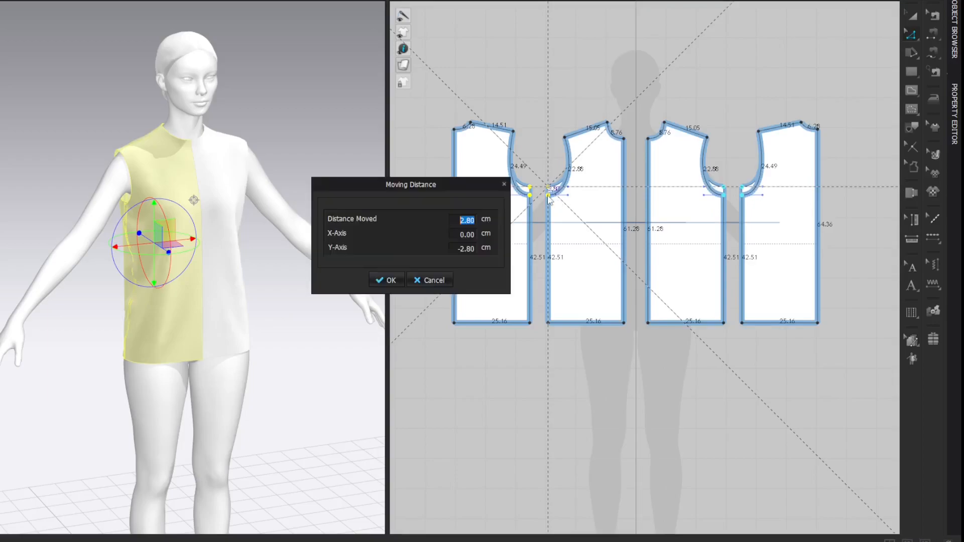
type("2")
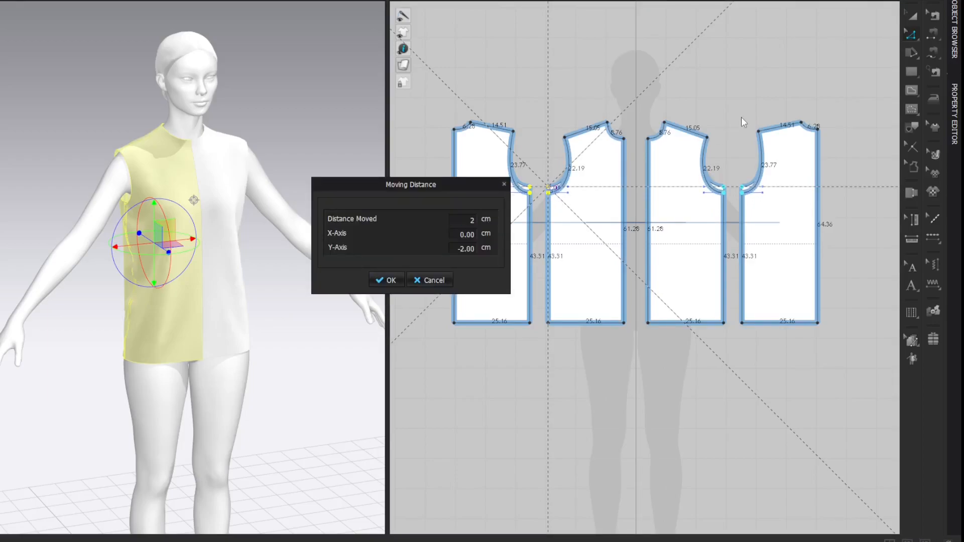
key("Return")
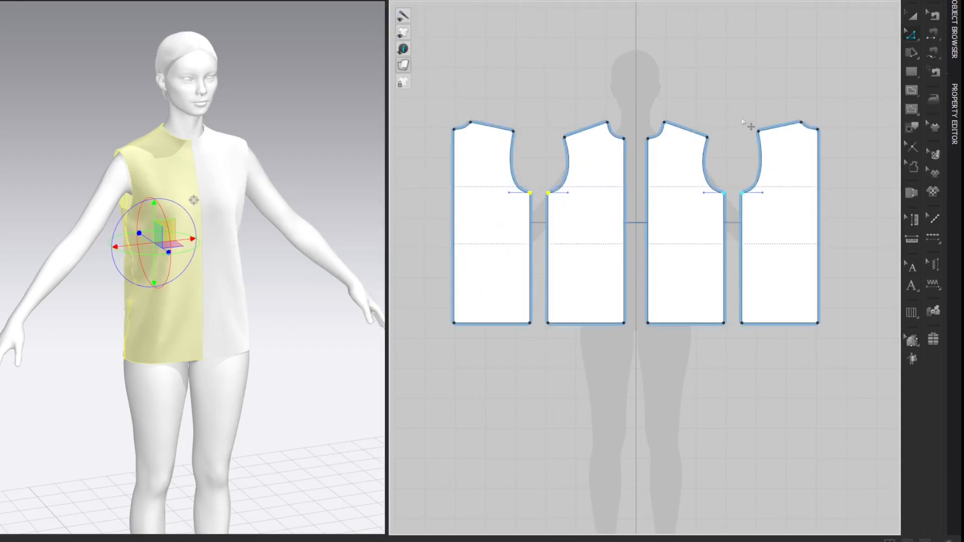
left_click(817, 73)
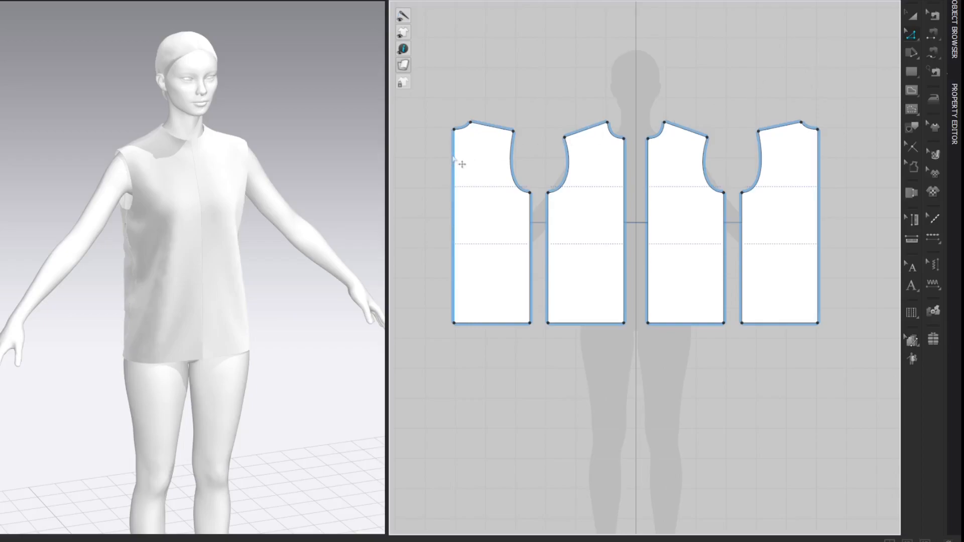
- Extend the front and back shoulder lines outward by 2 cm at their armhole ends
scroll(459, 158, "up", 3)
left_click_drag(653, 134, 638, 136)
right_click(638, 136)
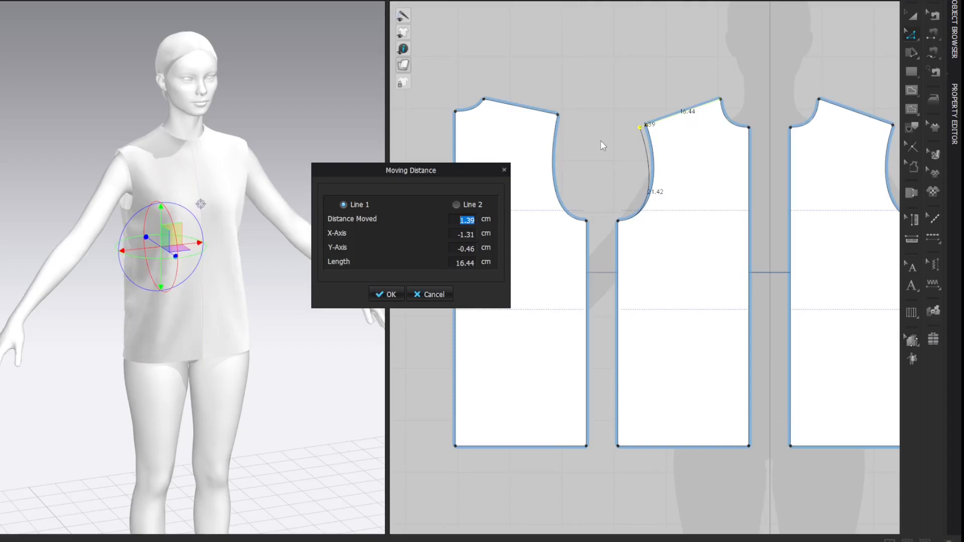
type("0")
key("Return")
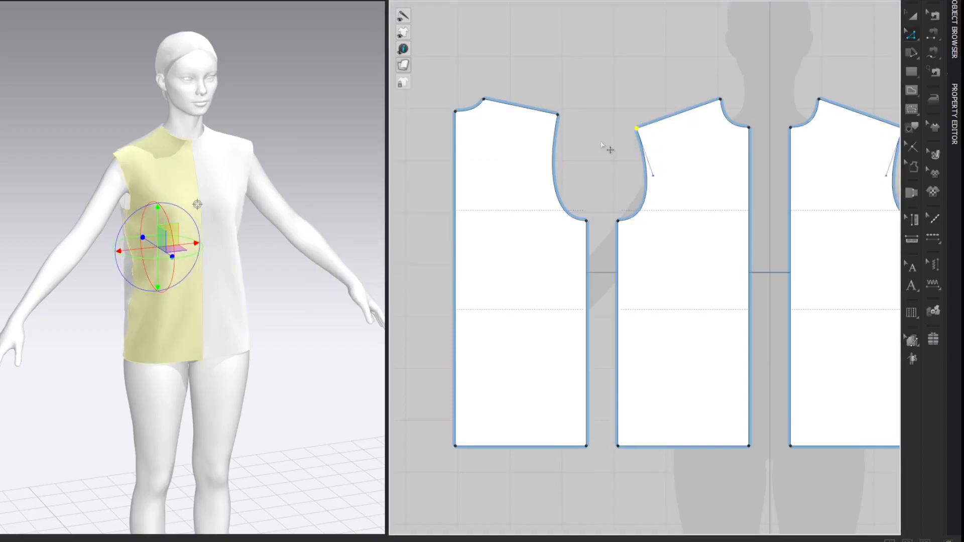
left_click_drag(559, 115, 568, 115)
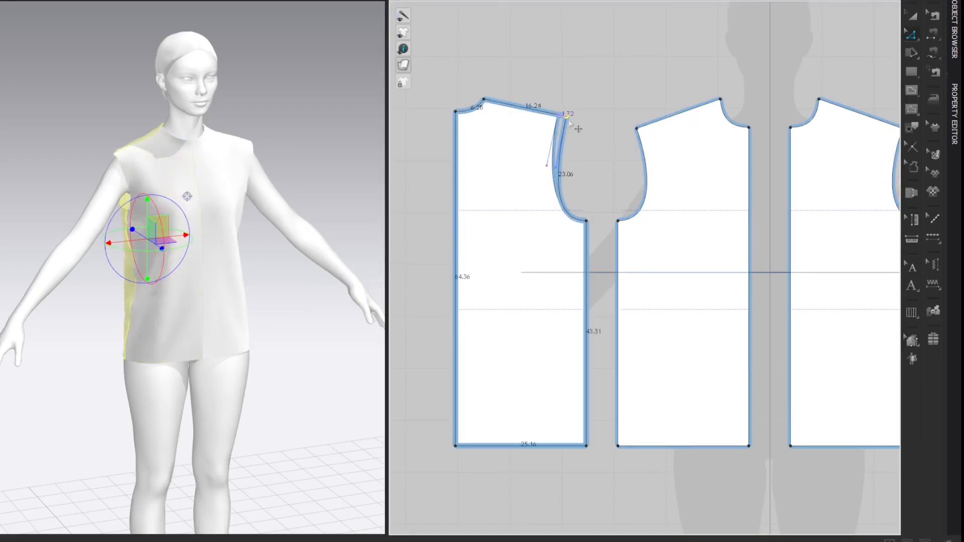
right_click(567, 115)
type("0")
key("Return")
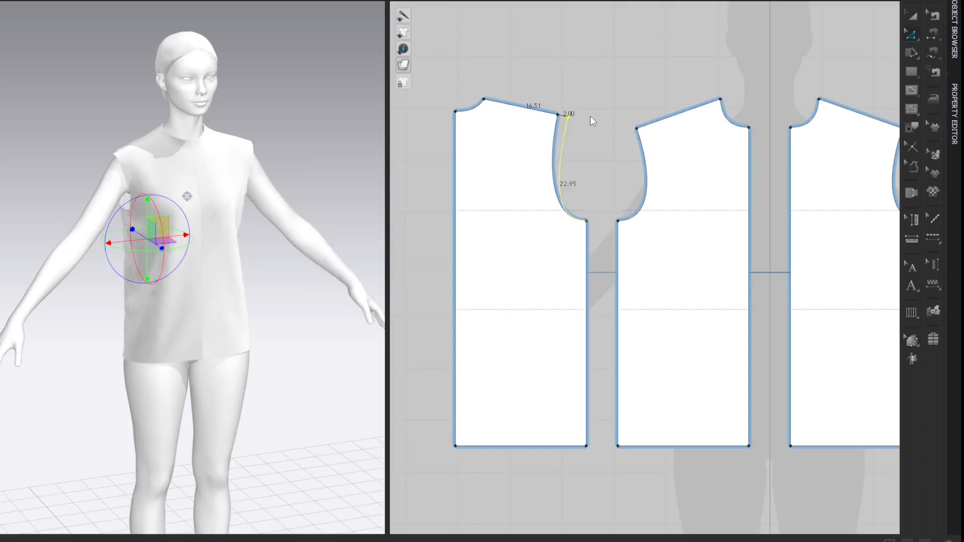
left_click(843, 68)
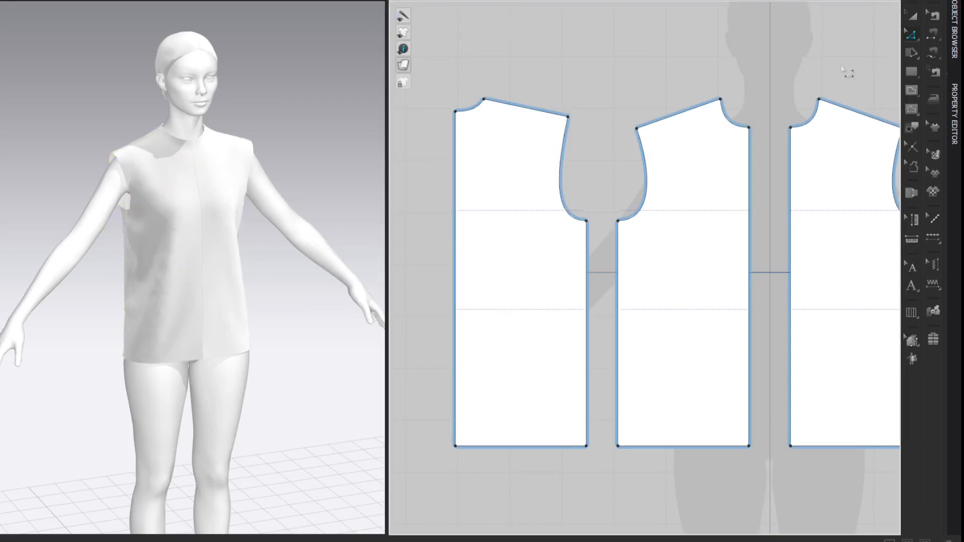
- Raise the front piece's shoulder tip by 1 cm, continuing the direction of the armhole curve
left_click(638, 129)
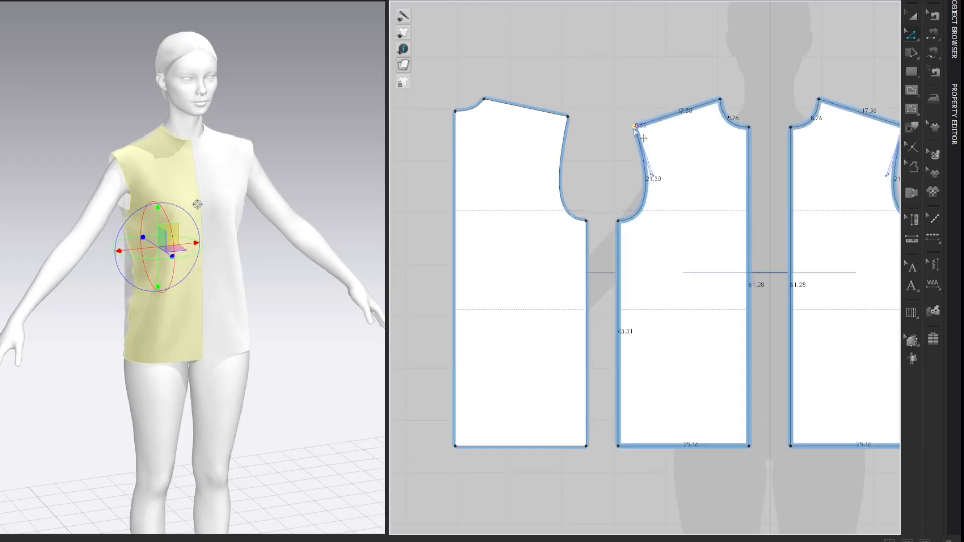
left_click_drag(643, 134, 643, 133)
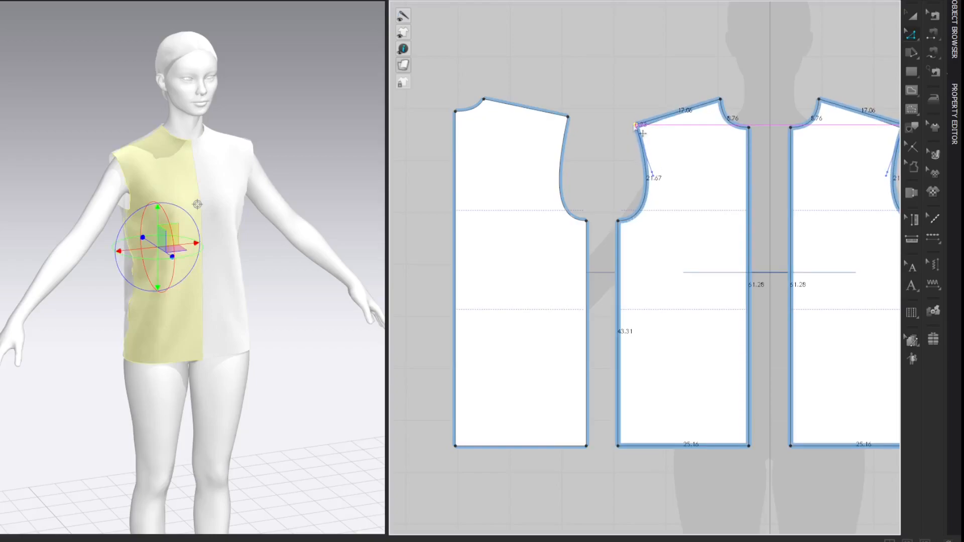
right_click(643, 133)
type("1")
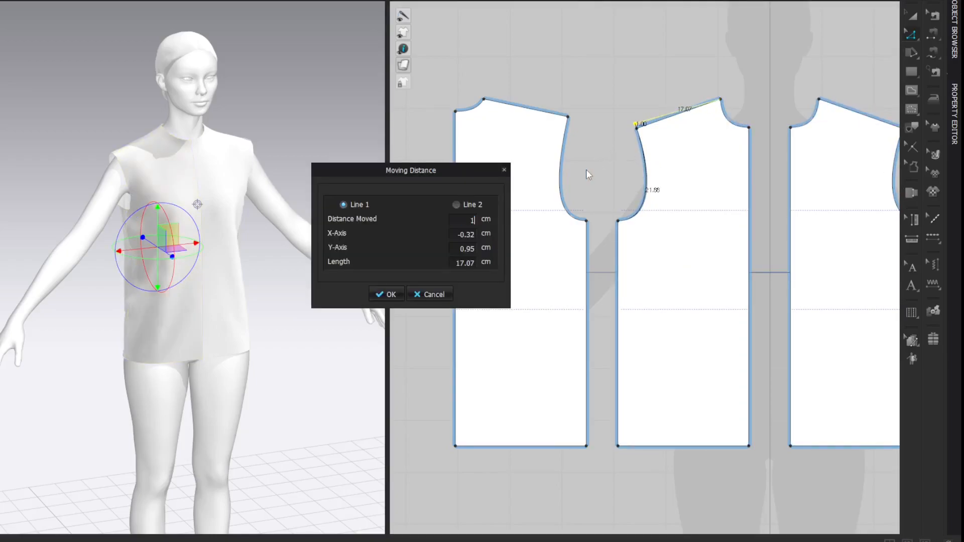
key("Return")
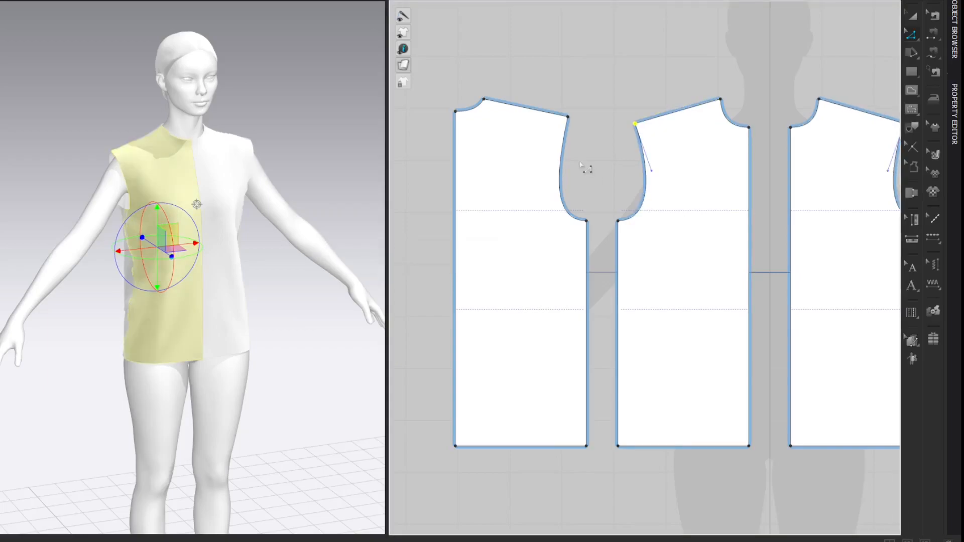
- Raise the back piece's shoulder tip by 1 cm, continuing the direction of the armhole curve
left_click(570, 115)
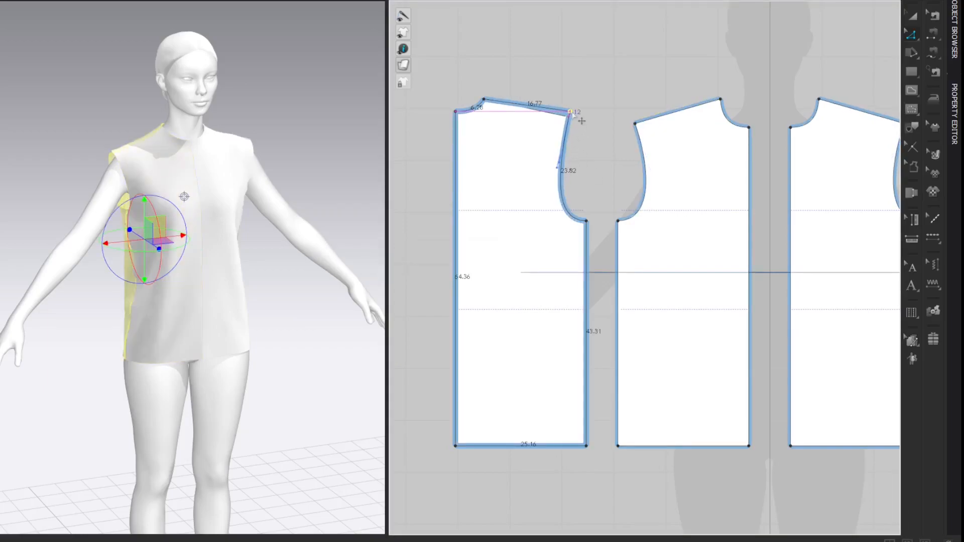
right_click(570, 111)
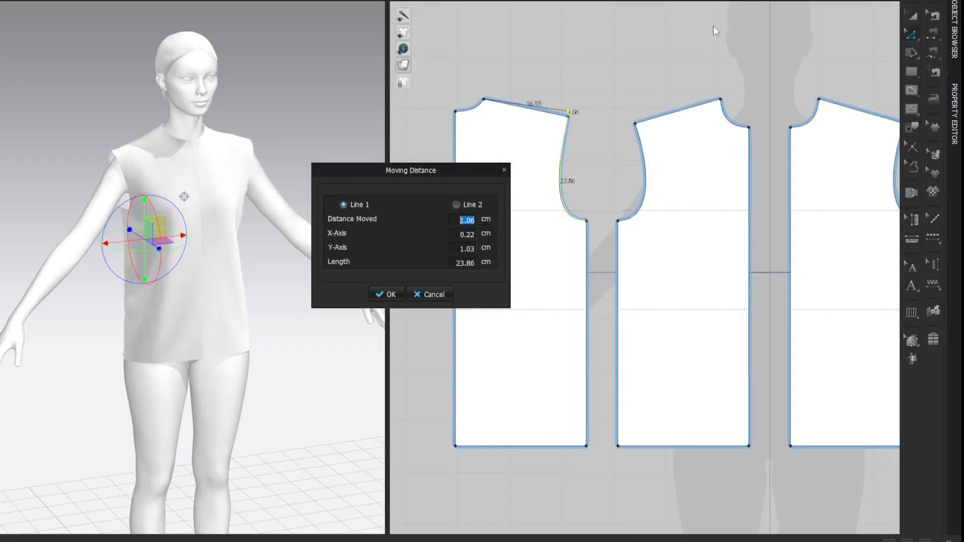
type("1")
key("Return")
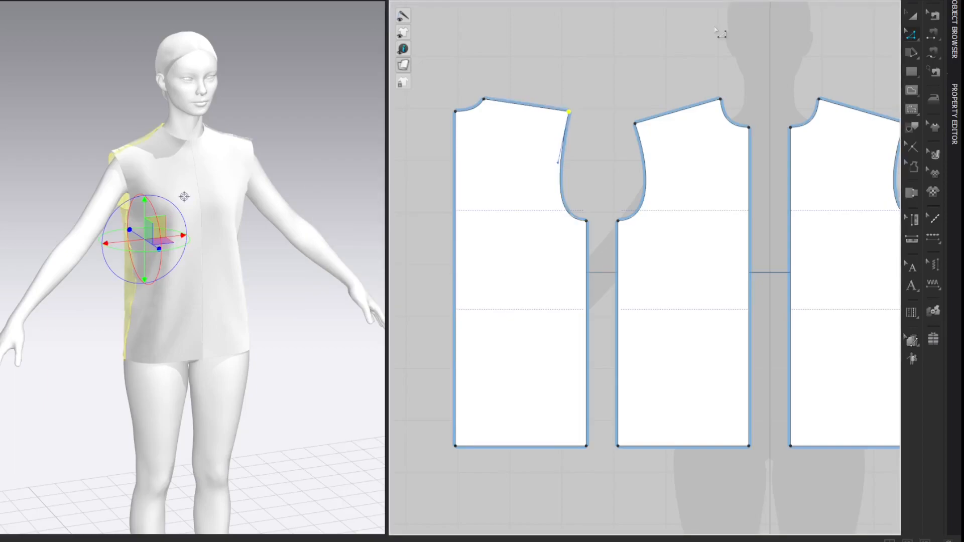
- Add a local 90° perpendicular internal line at the front shoulder tip, referring to the opposite segment so it runs square to the shoulder
scroll(638, 136, "up", 3)
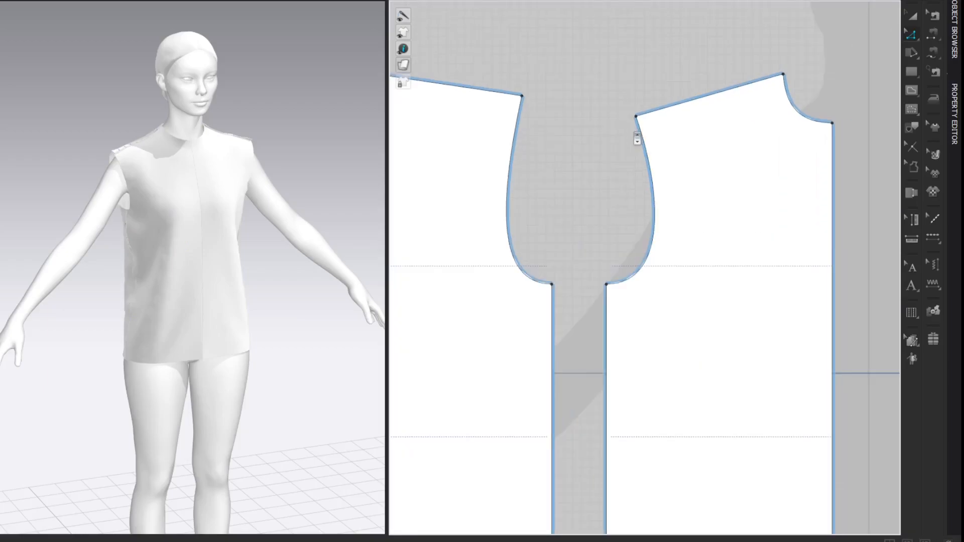
right_click(636, 123)
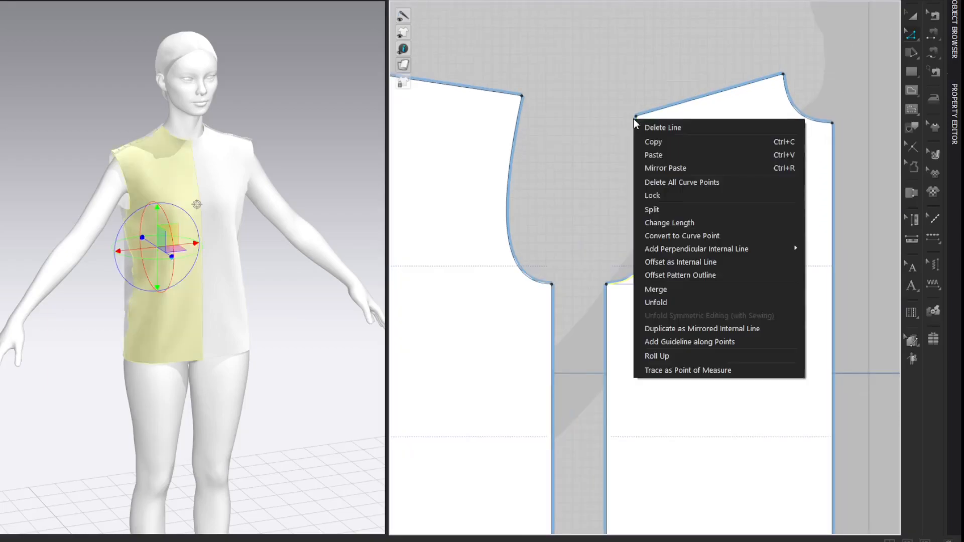
left_click(623, 106)
right_click(636, 116)
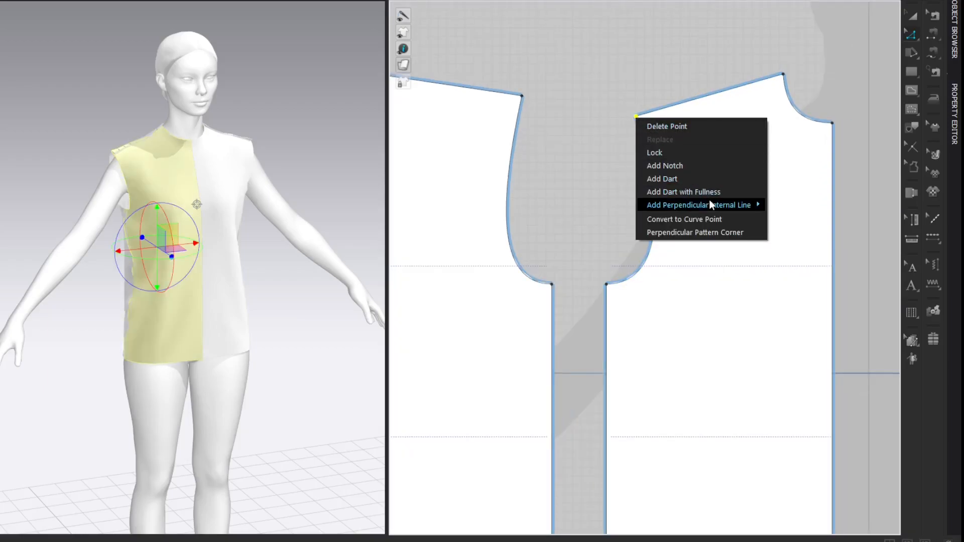
mouse_move(709, 205)
left_click(783, 229)
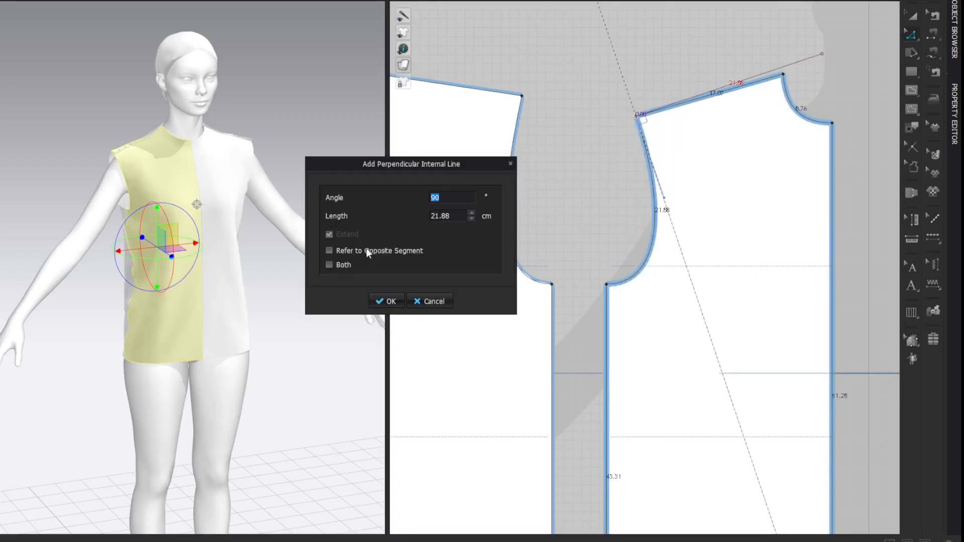
left_click(329, 251)
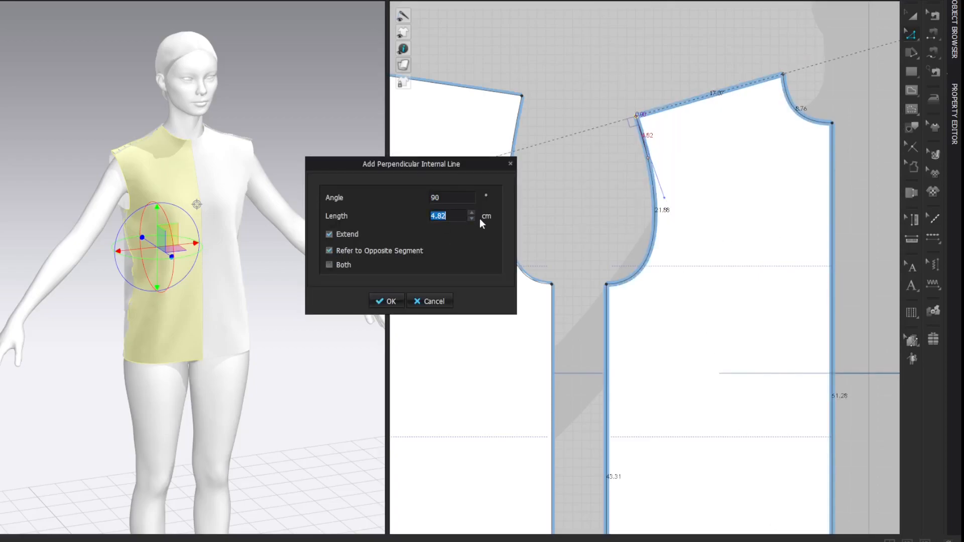
type("0")
key("Return")
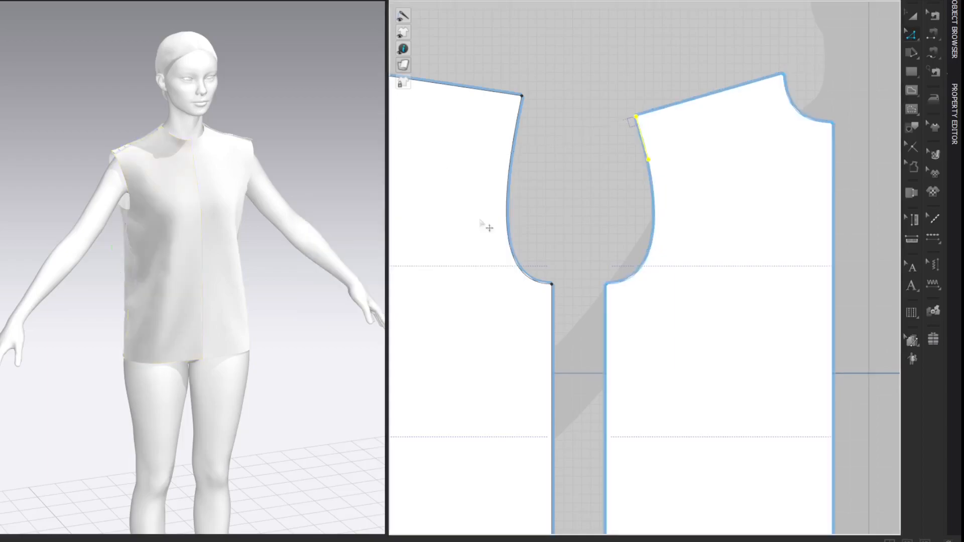
left_click(852, 79)
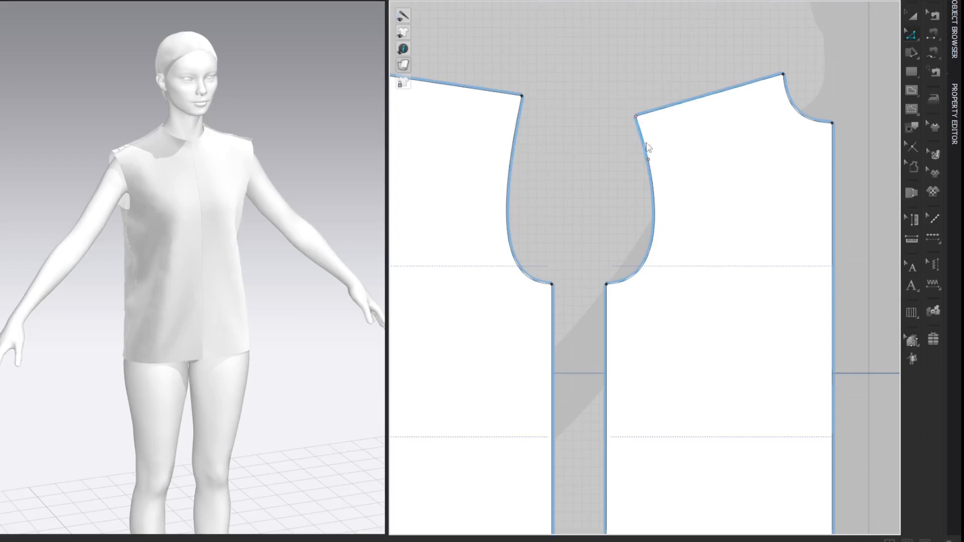
- Adjust the upper handle of the front armhole curve so the curve leaves the shoulder tip at a right angle
right_click(651, 112)
left_click(676, 265)
left_click(661, 184)
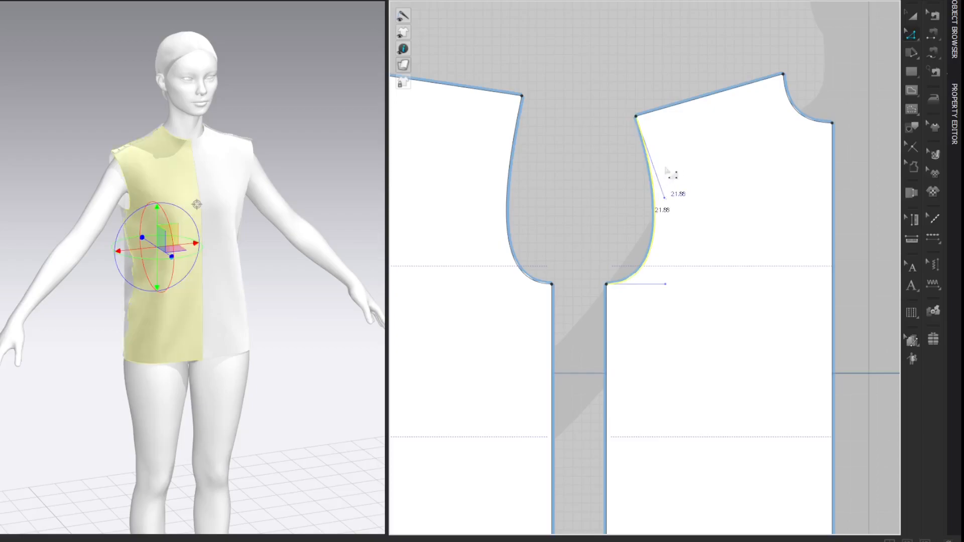
left_click_drag(674, 209, 662, 206)
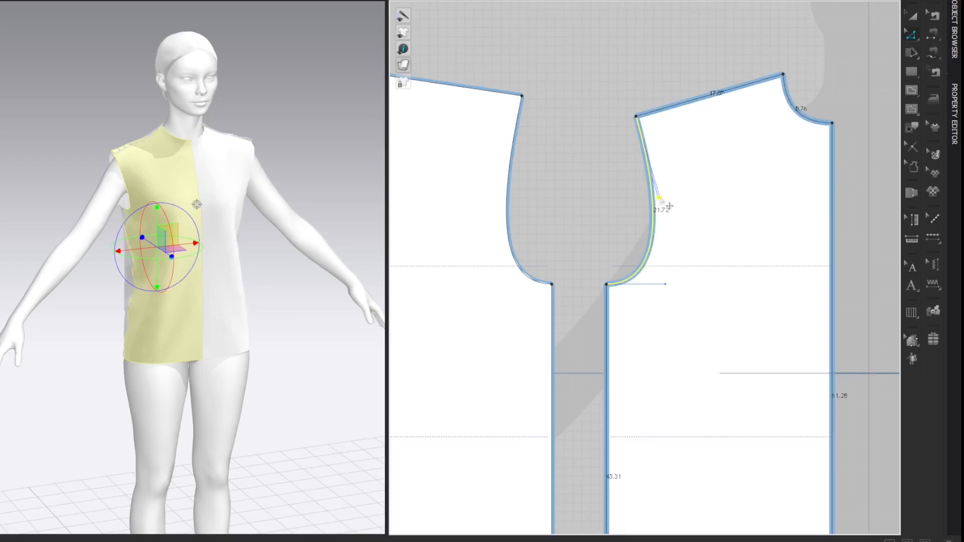
left_click(597, 193)
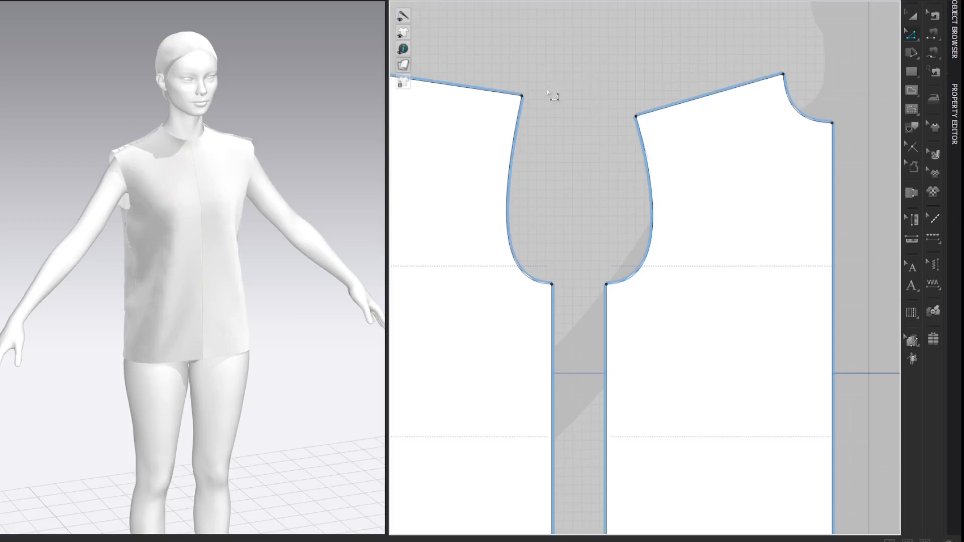
- Add a local 90° perpendicular internal line 5 cm long at the back piece's shoulder tip
right_click(525, 98)
mouse_move(607, 182)
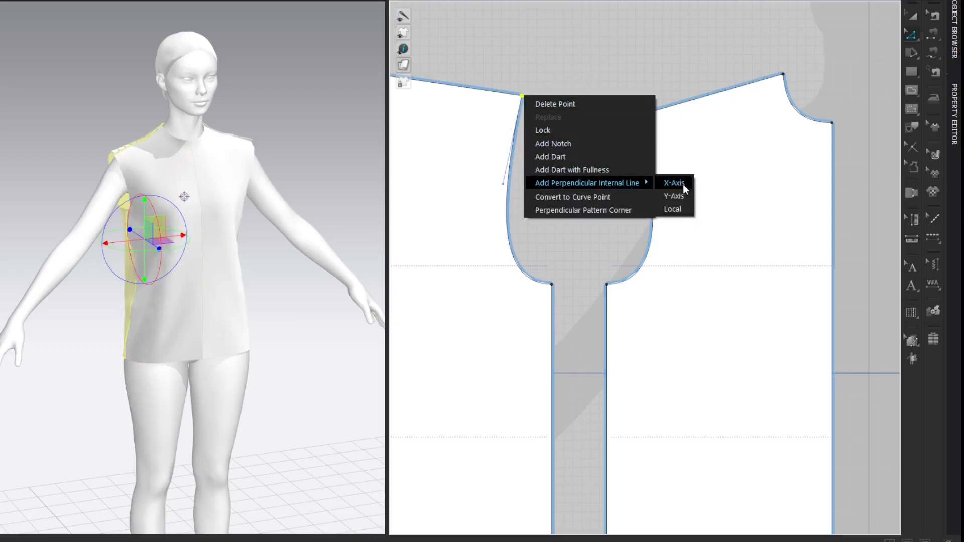
left_click(679, 208)
left_click_drag(434, 216, 458, 215)
type("5")
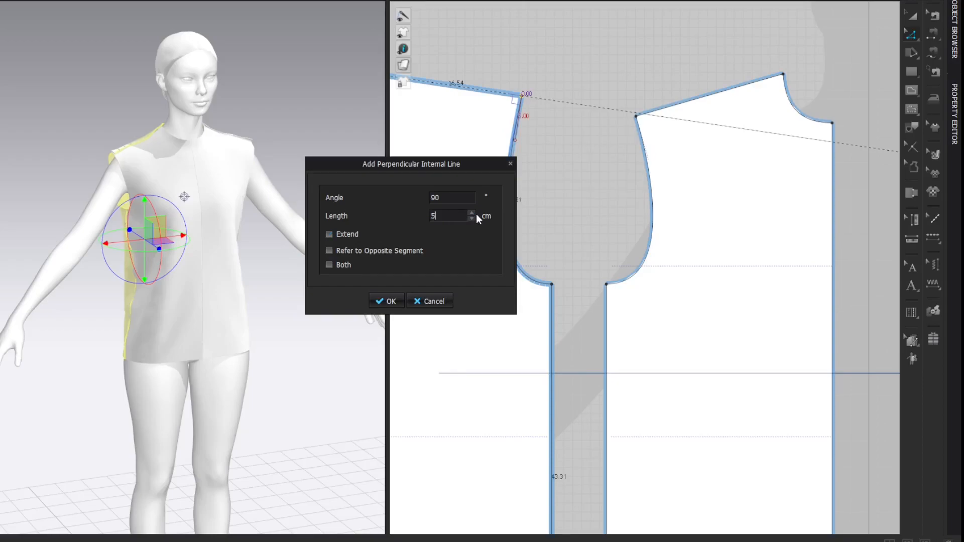
key("Return")
left_click(711, 48)
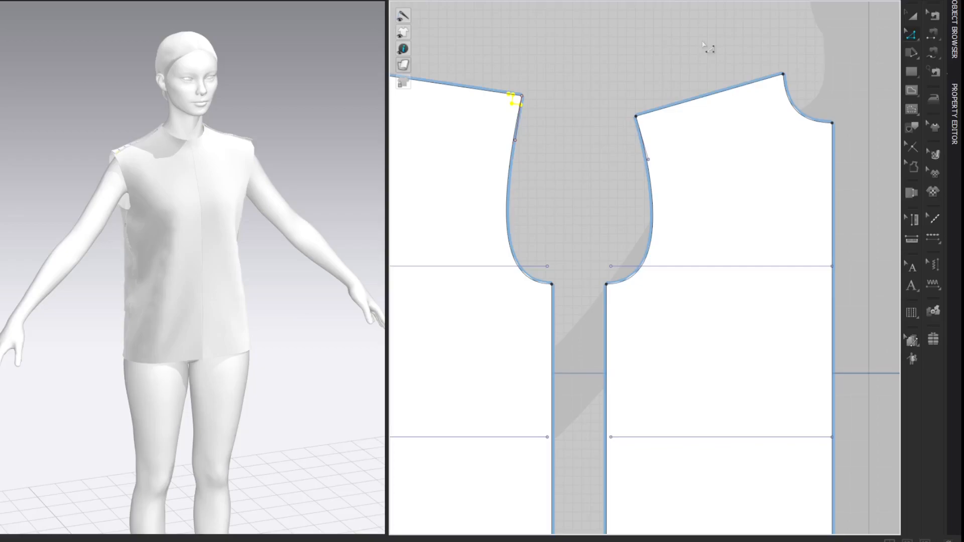
- Adjust the upper handle of the back armhole curve so the curve leaves the shoulder tip at a right angle
right_click(517, 132)
left_click(576, 249)
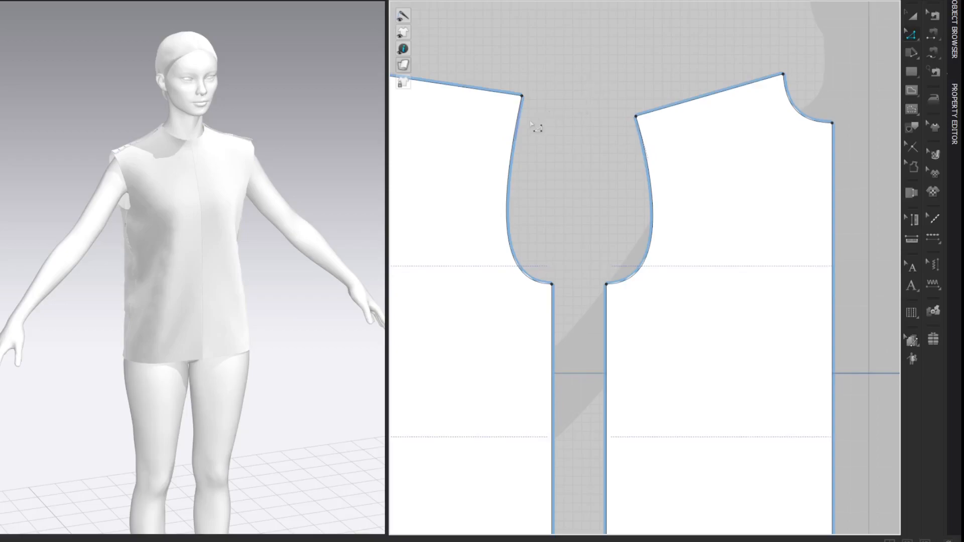
left_click(513, 158)
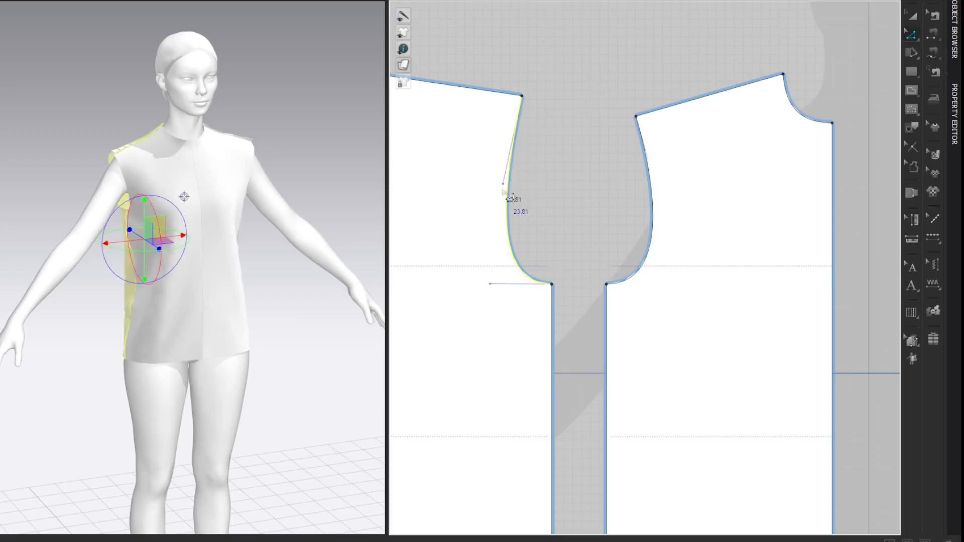
left_click_drag(513, 192, 512, 186)
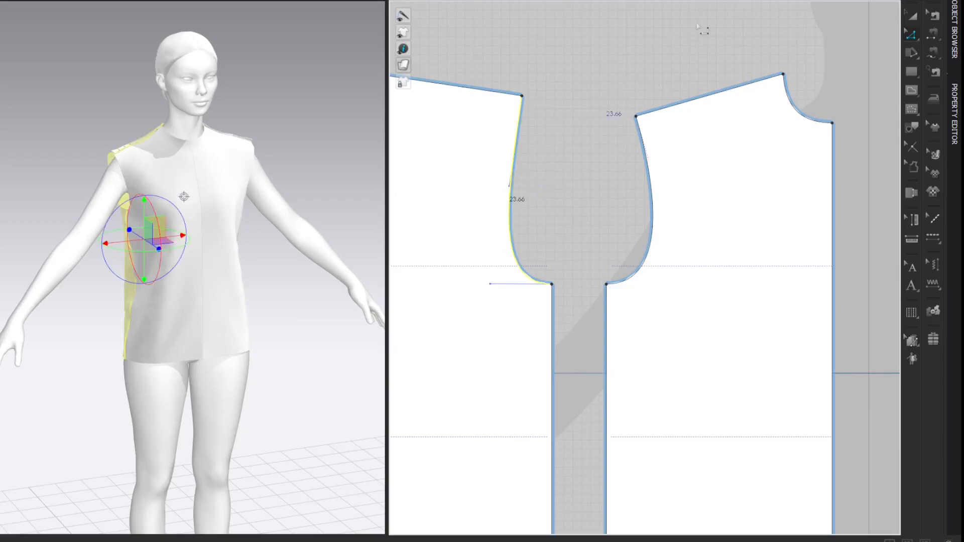
left_click(823, 46)
- Move the front piece's side neck point 1 cm along the shoulder line toward the armhole to widen the neckline
scroll(661, 37, "down", 3)
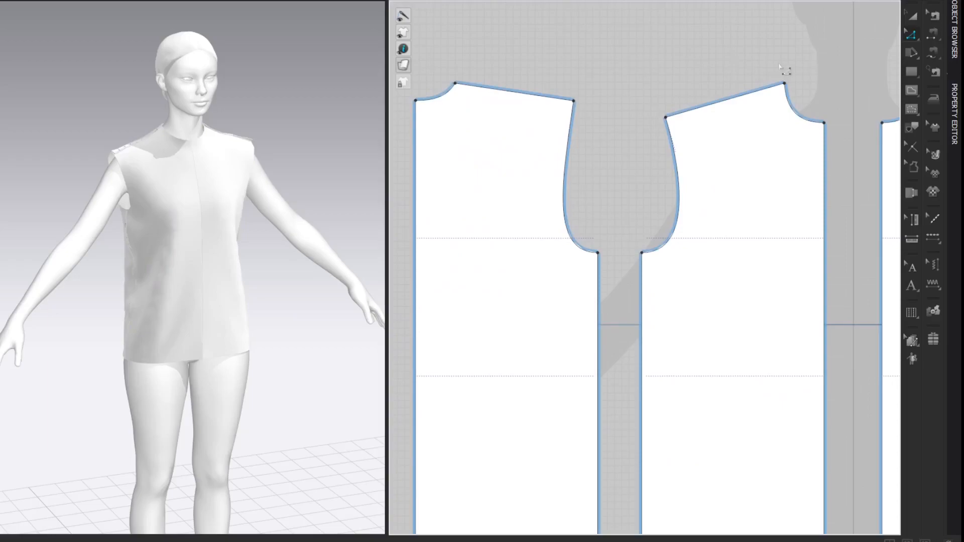
left_click_drag(797, 89, 787, 95)
right_click(787, 95)
type("0")
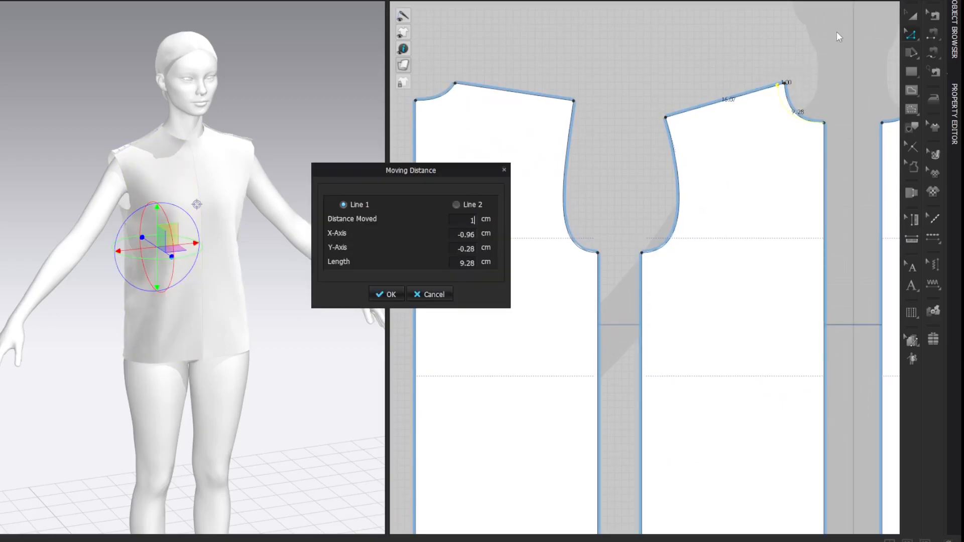
key("Return")
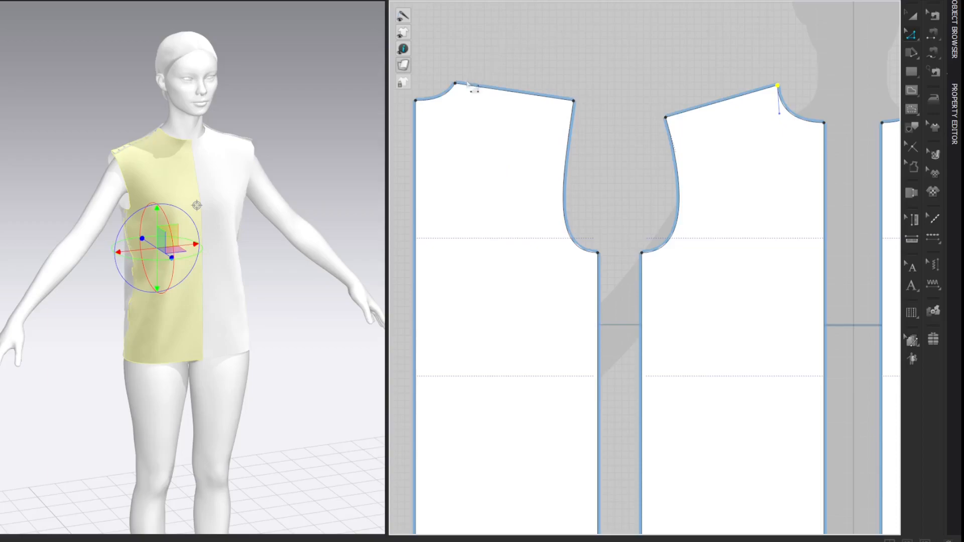
- Move the back piece's side neck point 1 cm along the shoulder line toward the armhole
left_click_drag(466, 91, 473, 87)
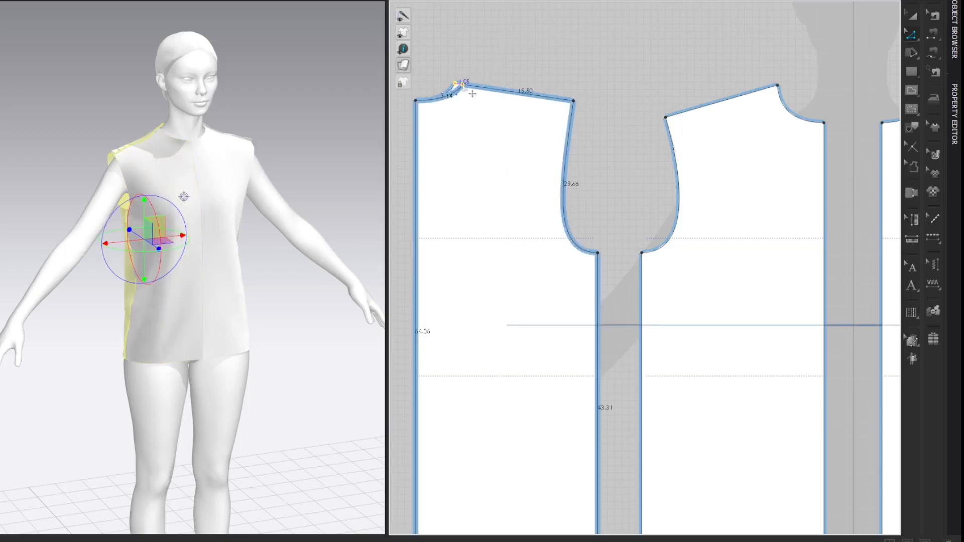
right_click(473, 87)
type("1")
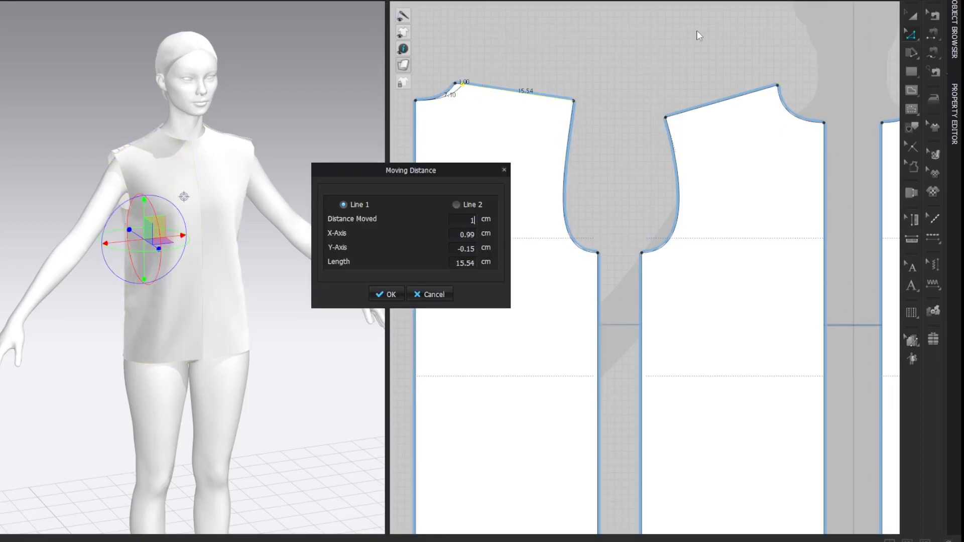
key("Return")
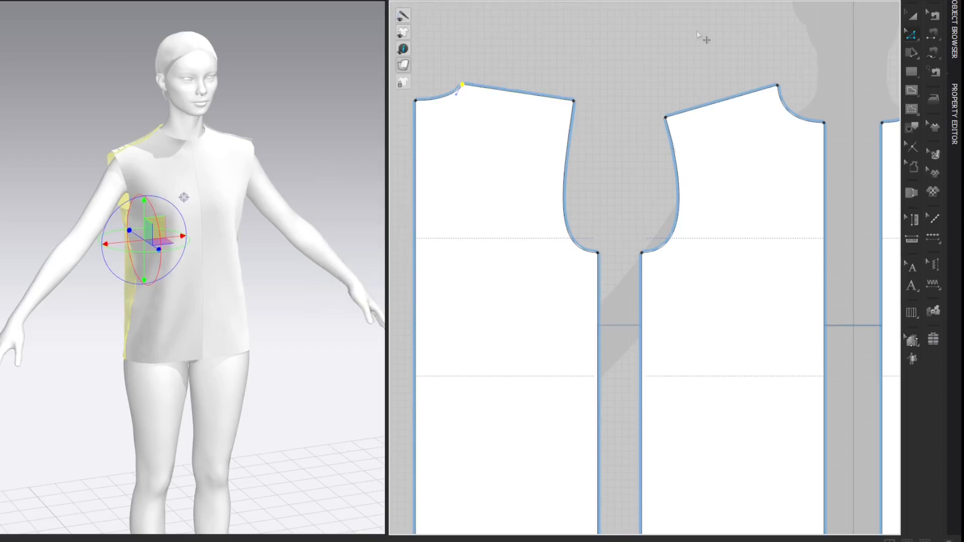
- Lower the hem edges of the front and back pieces by 5 cm
scroll(700, 58, "down", 2)
left_click_drag(801, 374, 756, 404)
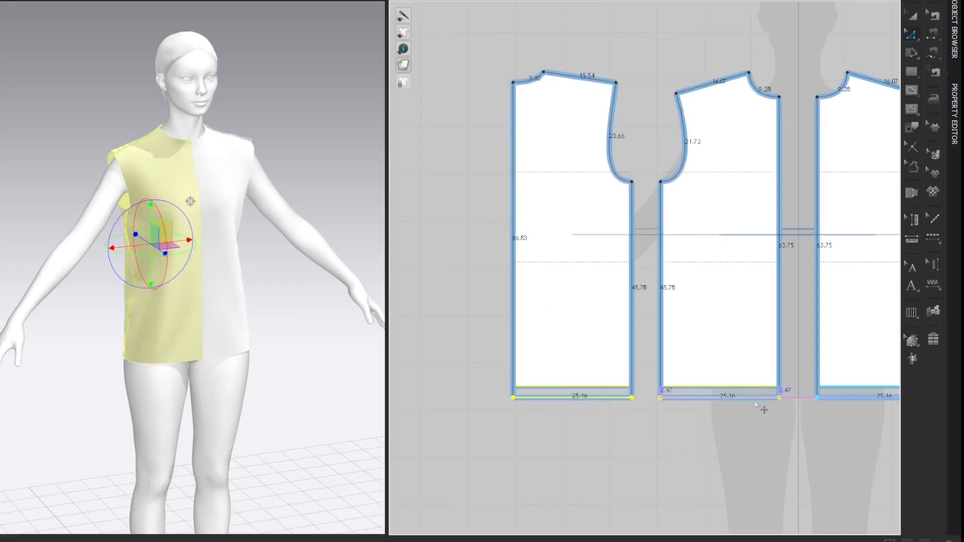
key("Return")
type("5")
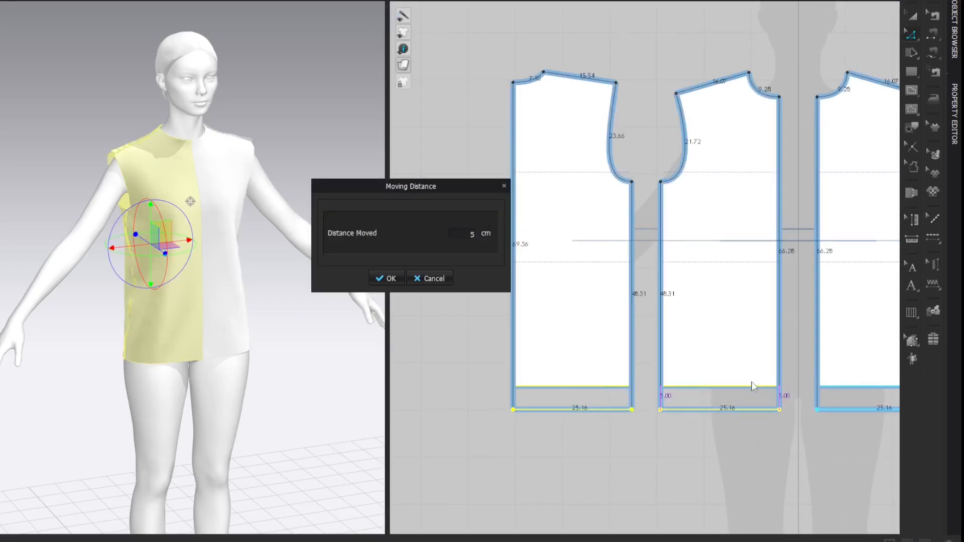
key("Return")
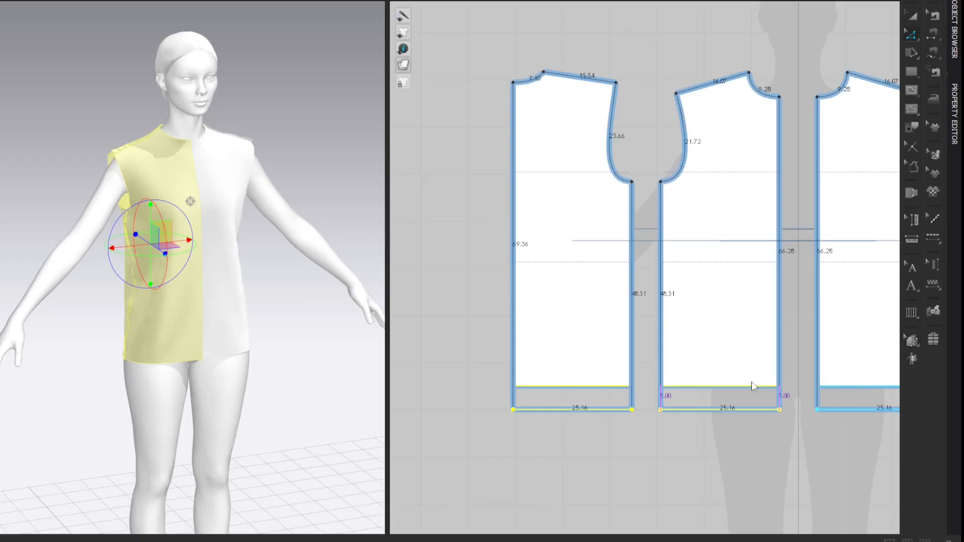
left_click(831, 57)
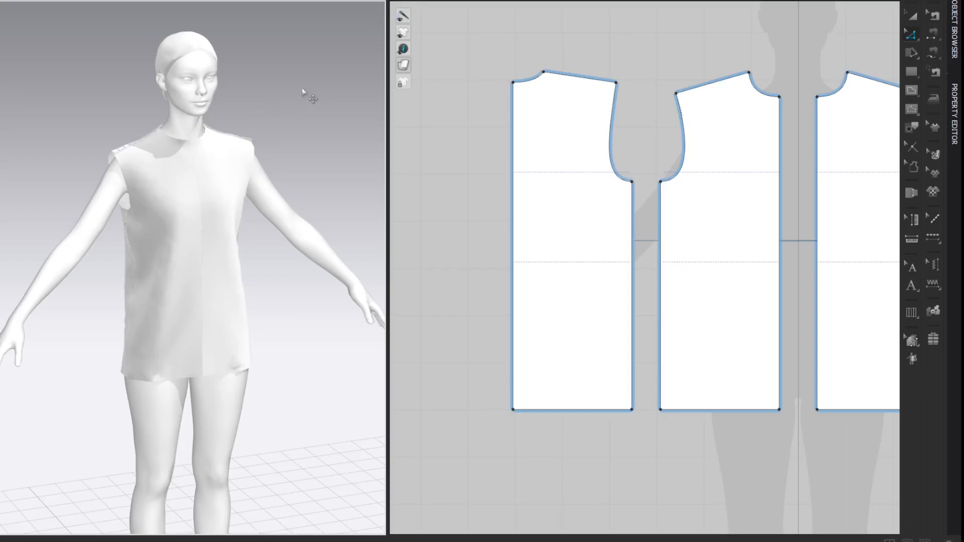
- Inspect the drape from the back and front, turning the stress map on and back off
mouse_move(296, 98)
right_mouse_down()
mouse_move(310, 104)
mouse_move(269, 101)
mouse_move(318, 101)
mouse_move(301, 107)
mouse_move(286, 97)
mouse_move(299, 92)
right_mouse_up()
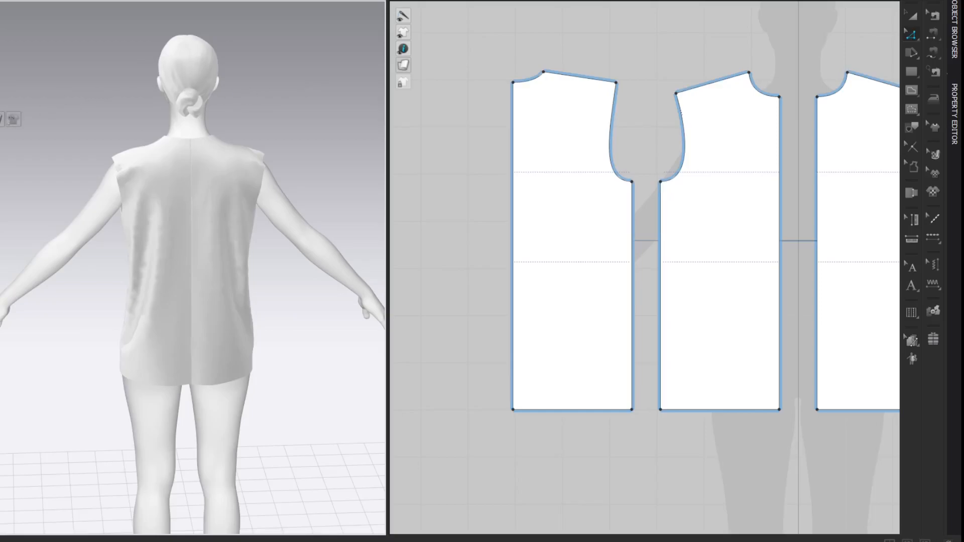
left_click(13, 119)
right_click_drag(32, 64, 84, 87)
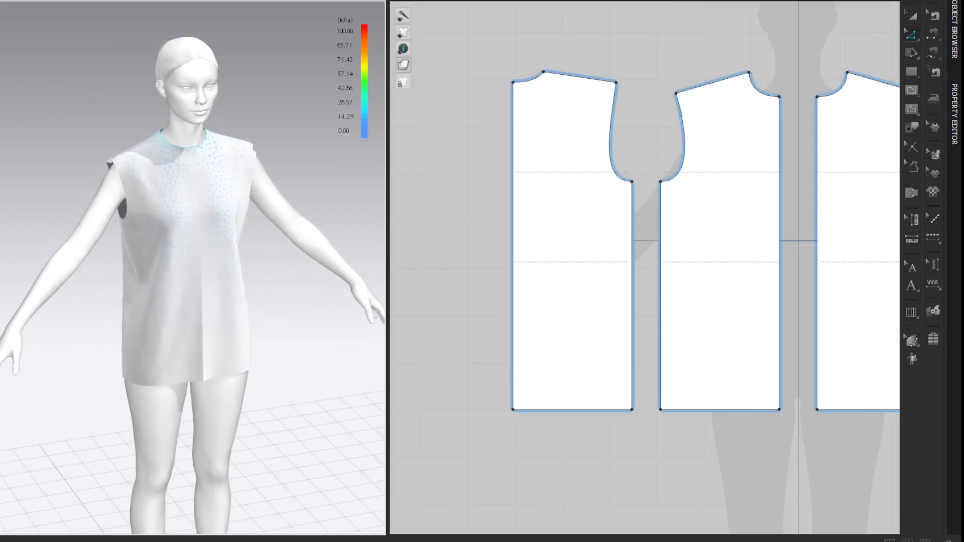
left_click(13, 119)
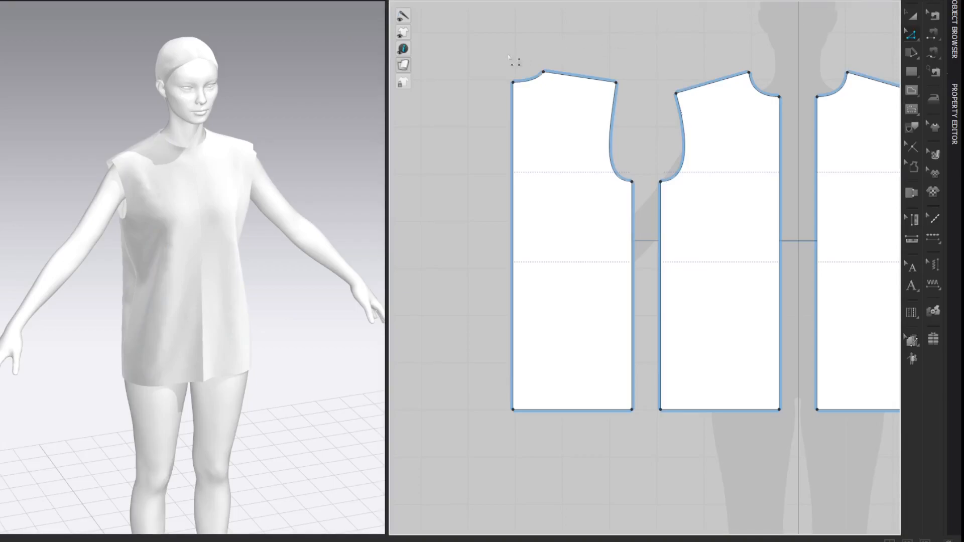
- Widen the pattern view and draw a tall rectangle about 17 cm by 68 cm beside the back piece
left_click_drag(387, 93, 229, 90)
right_click_drag(331, 82, 558, 97)
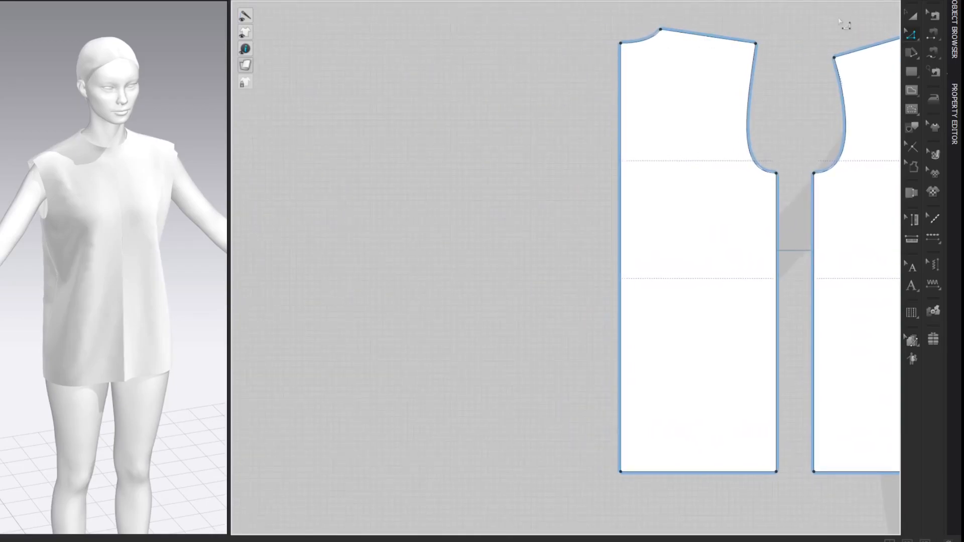
key("s")
mouse_move(374, 27)
left_mouse_down()
mouse_move(469, 363)
mouse_move(480, 449)
left_mouse_up()
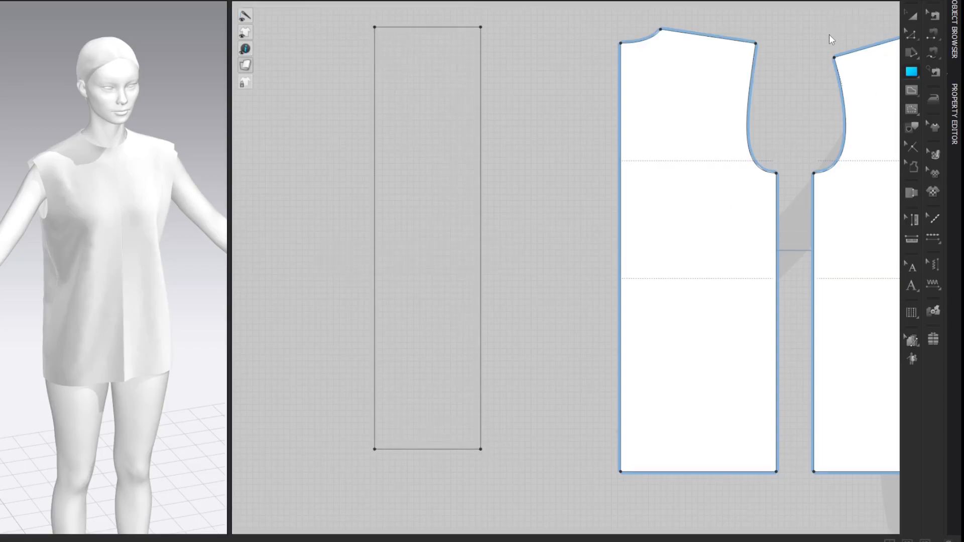
- Shorten the new rectangle to a height of 58 cm, lowering its second upper corner to keep the upper edge horizontal
key("z")
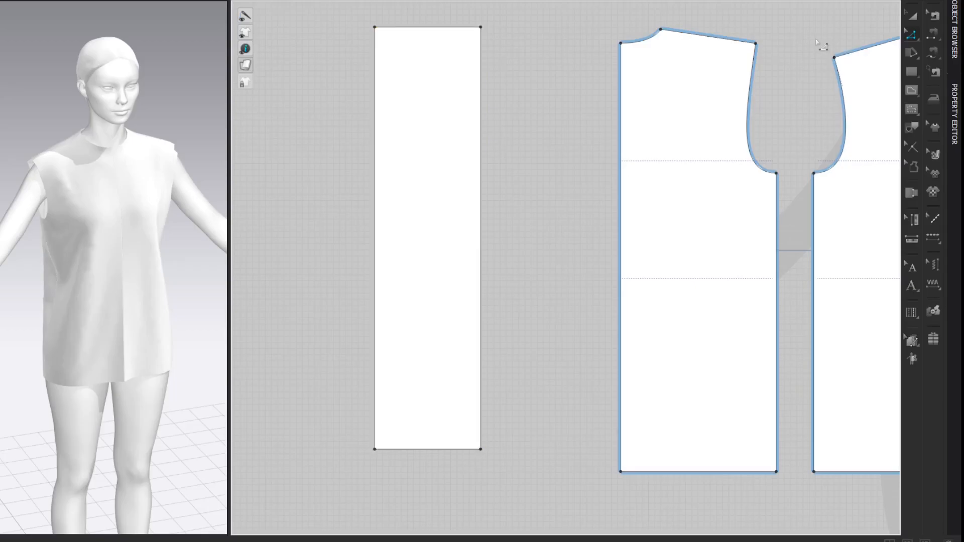
right_click(376, 84)
left_click(411, 174)
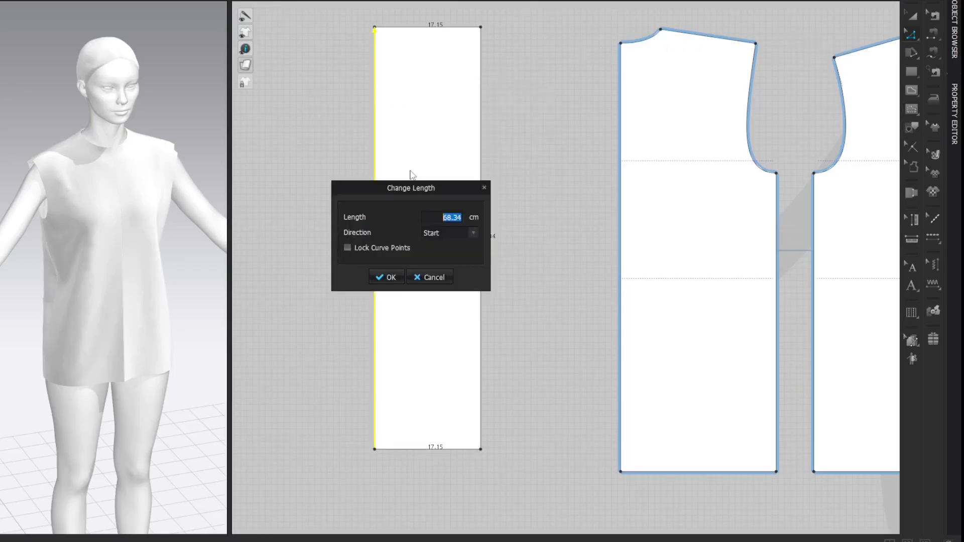
type("58")
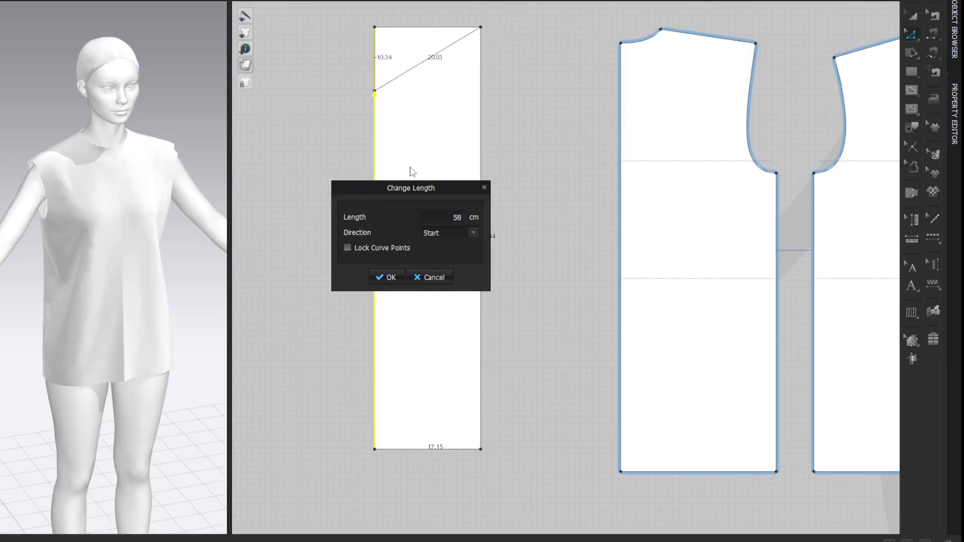
left_click(390, 276)
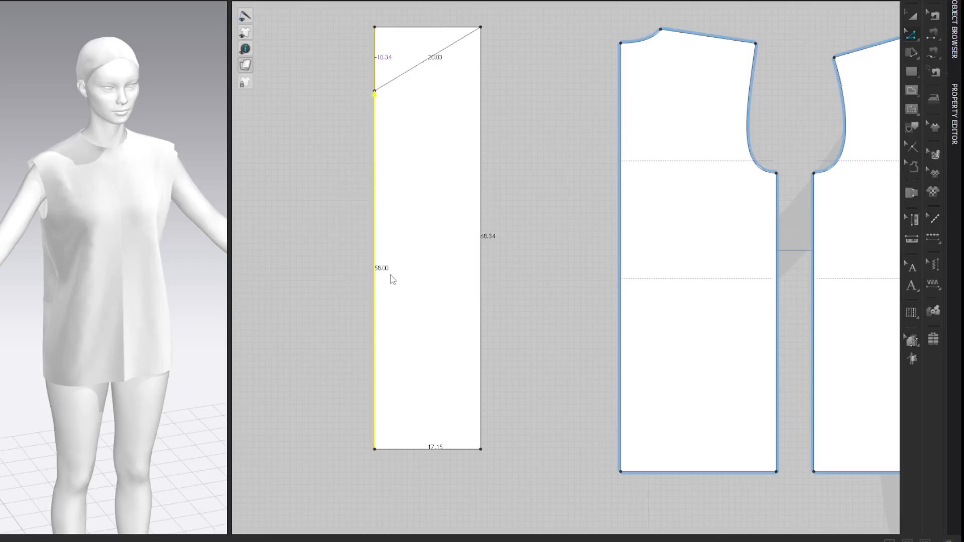
left_click_drag(481, 29, 481, 91)
- Measure the combined underarm width with temporary horizontal internal lines from the back and front underarm points, and remove the lines
key("g")
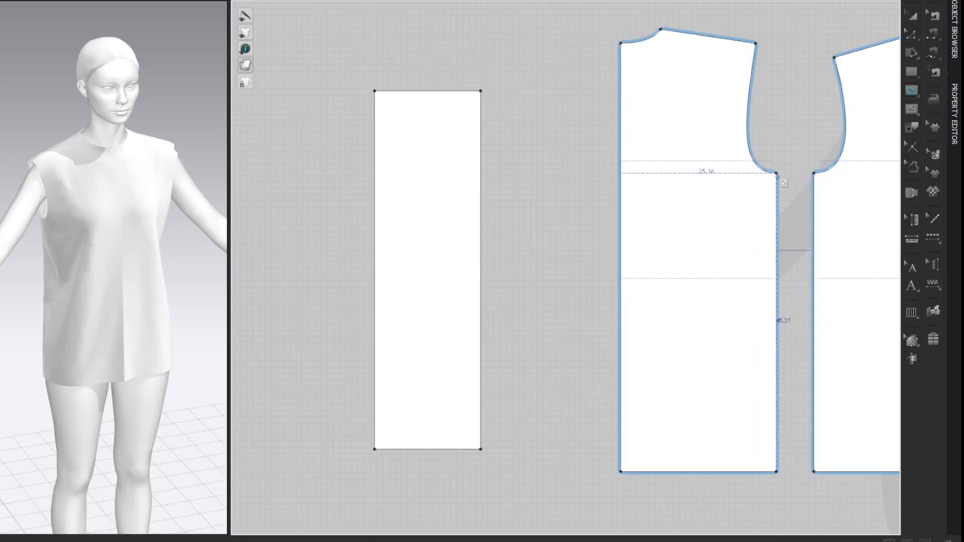
left_click(777, 174)
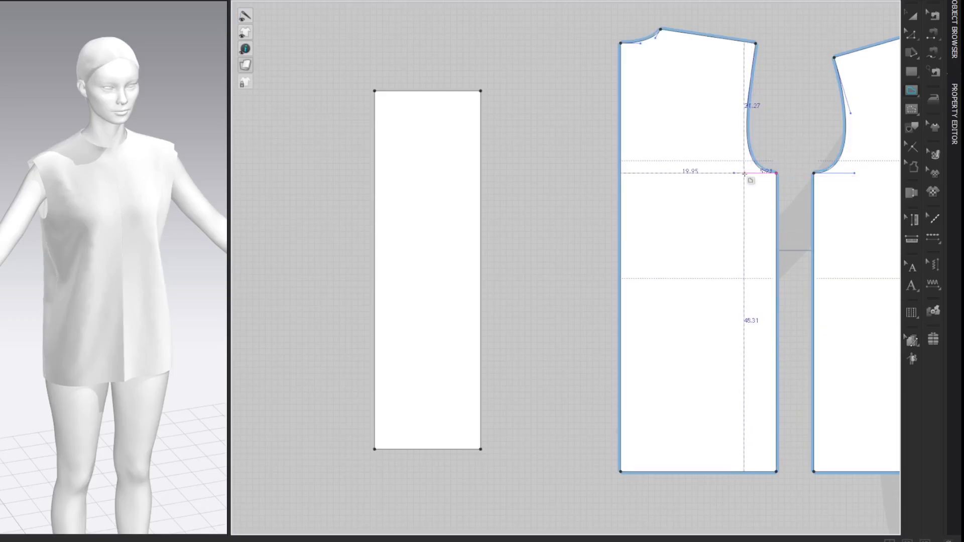
double_click(747, 173)
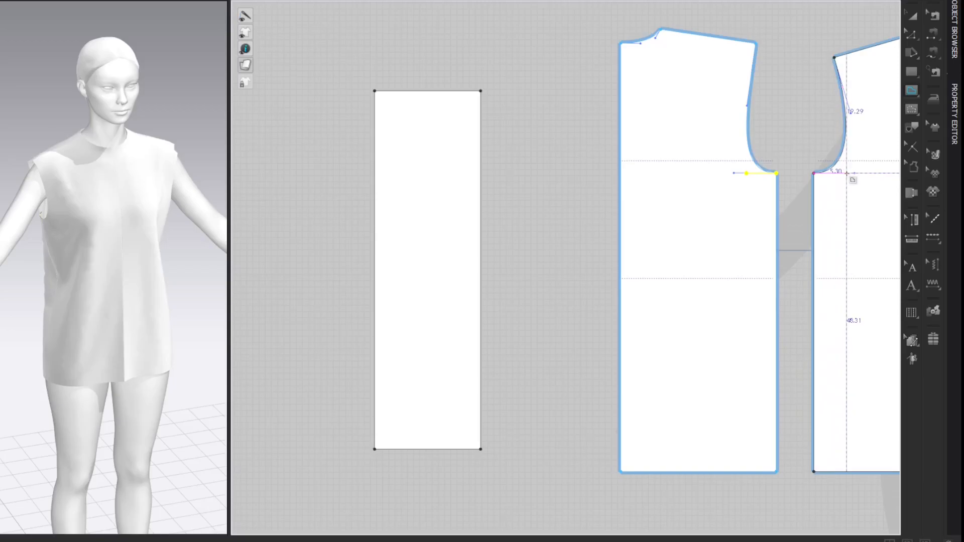
left_click(849, 172)
key("b")
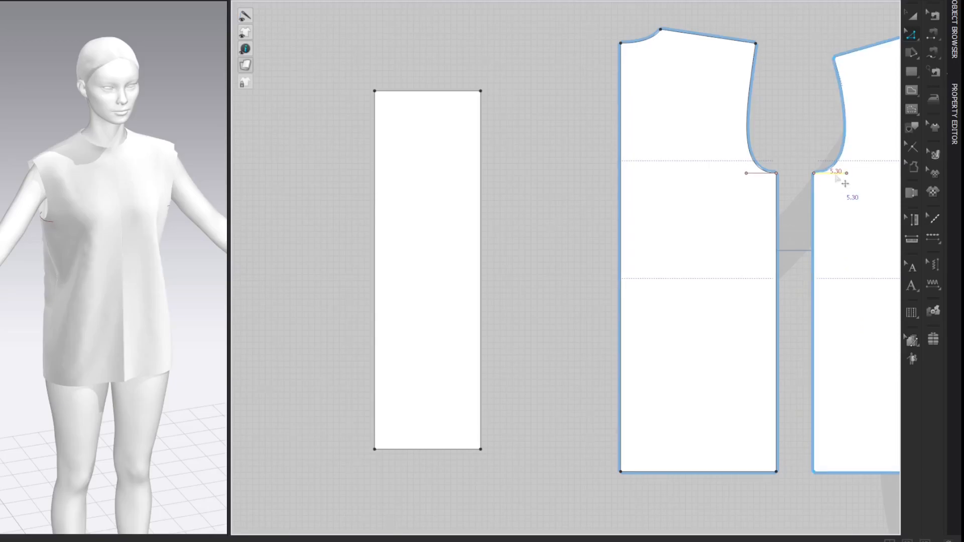
left_click(767, 180)
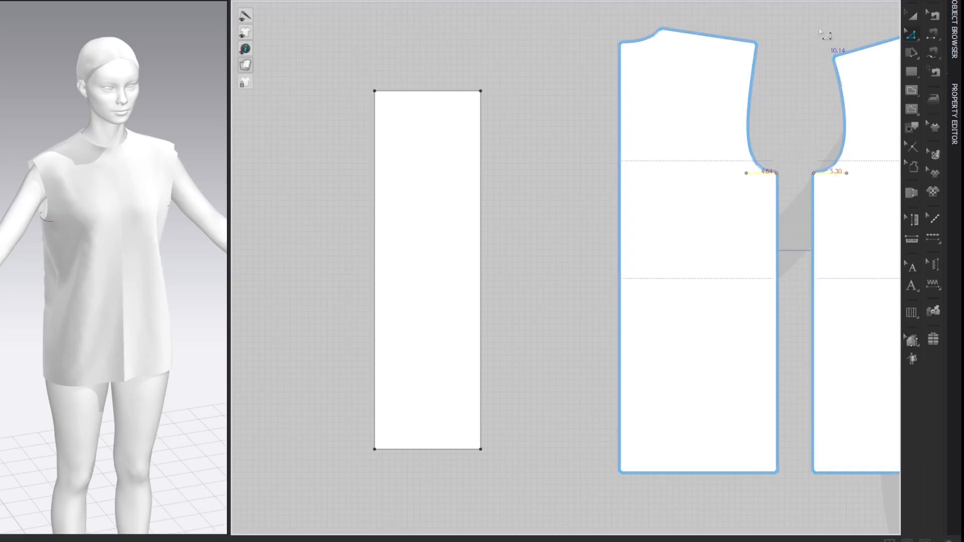
left_click(763, 181)
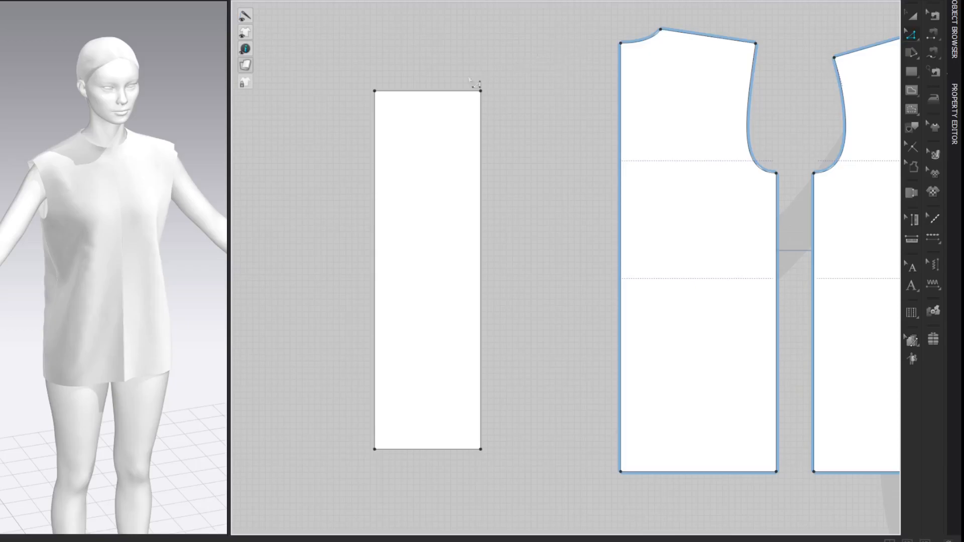
- Set the rectangle's upper edge to 18.28 cm, calculated as 10.14 × 2 − 2, and align its lower corner to keep the sides vertical
right_click(424, 92)
left_click(440, 180)
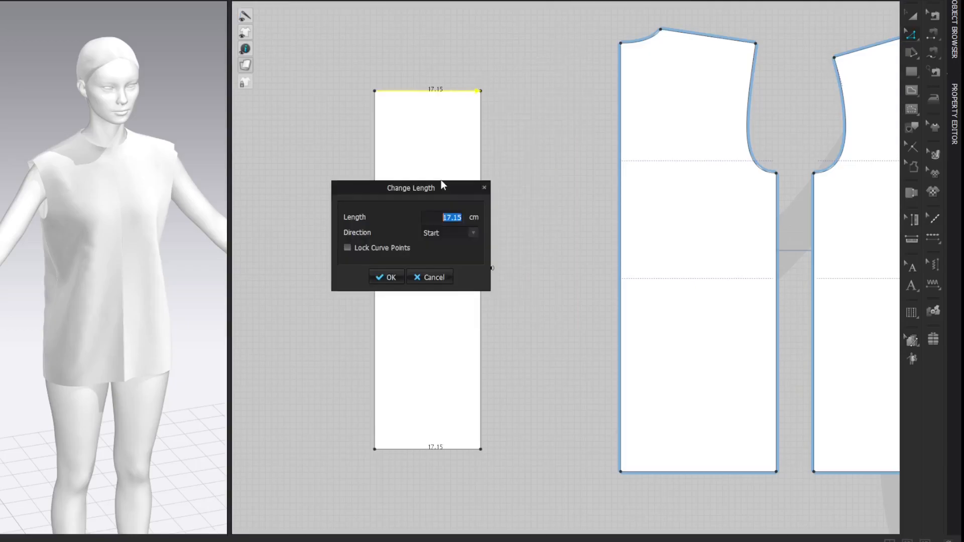
right_click(448, 217)
left_click(455, 218)
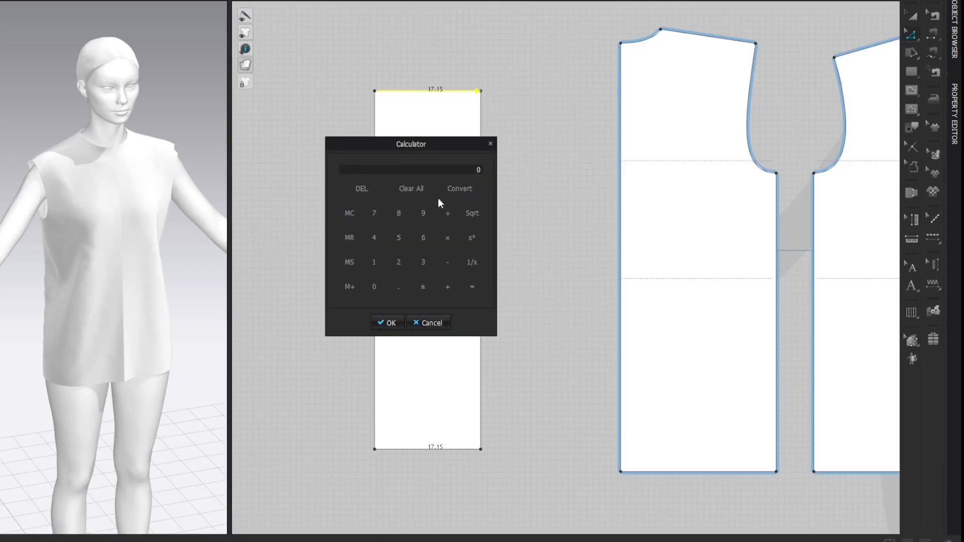
type("10.14*2=-2=")
left_click(387, 323)
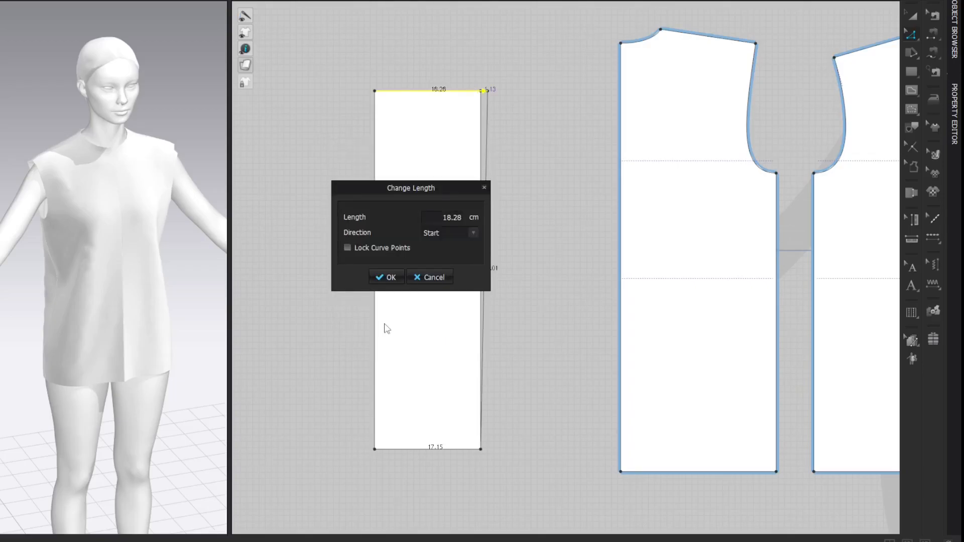
left_click(400, 270)
left_click_drag(483, 450, 489, 450)
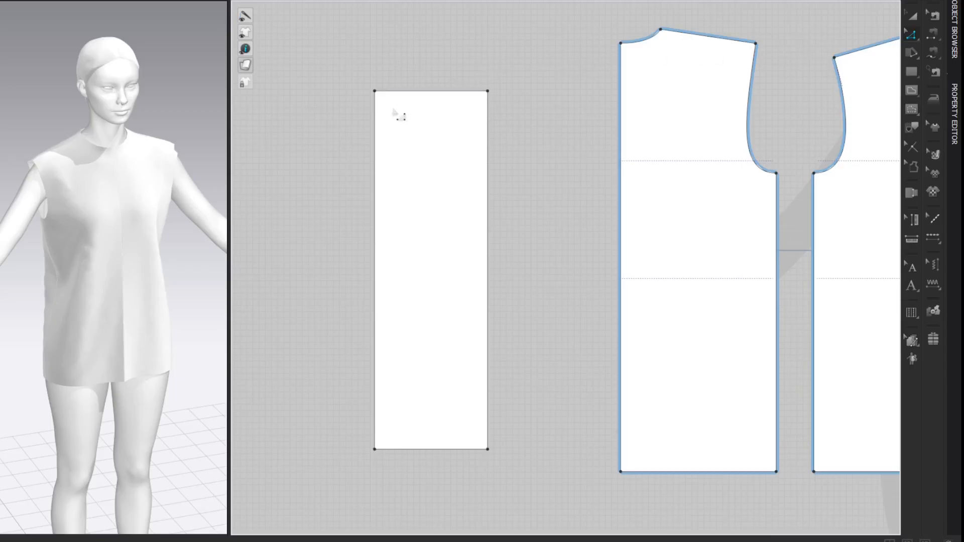
- Split the rectangle's outer left side 6 cm below its upper corner and delete that corner to slope the upper edge
right_click(376, 114)
left_click(415, 190)
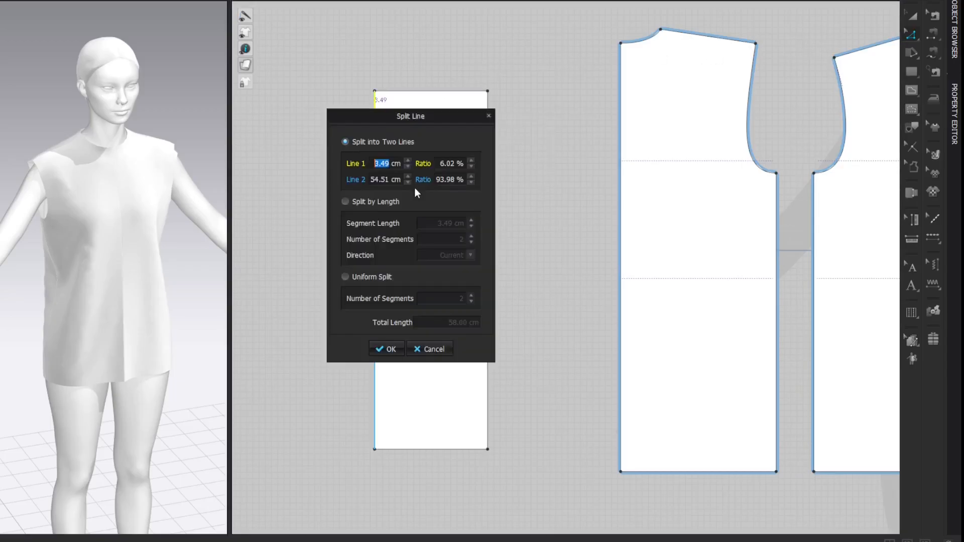
left_click_drag(442, 117, 274, 102)
type("6")
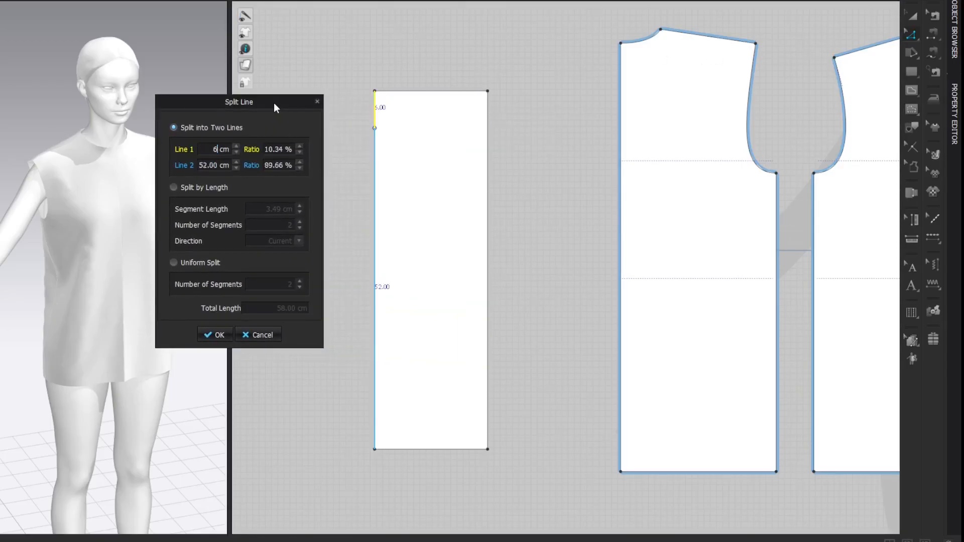
key("Return")
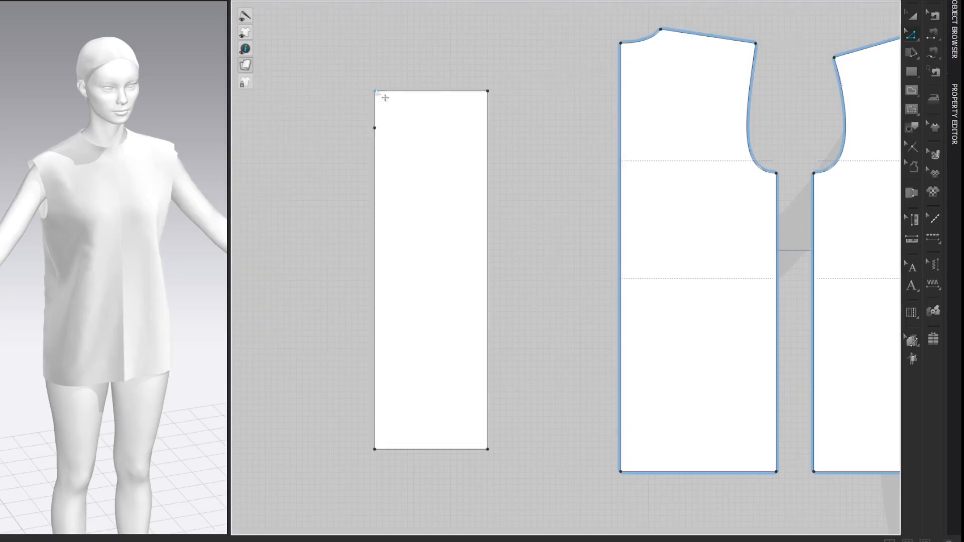
key("Delete")
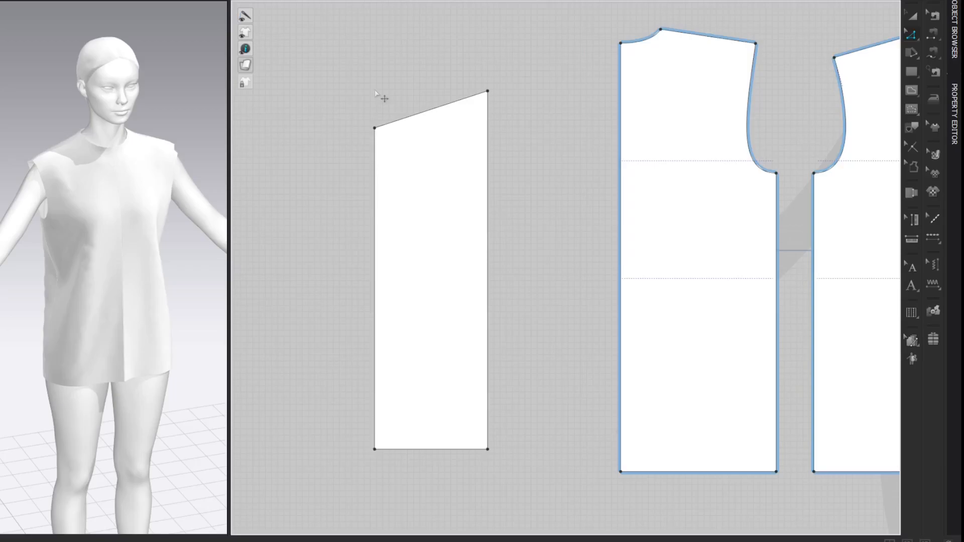
- Bend the sloped upper edge into a smooth S-shaped half sleeve cap about 19.4 cm long
key("c")
mouse_move(442, 111)
left_mouse_down()
mouse_move(441, 99)
mouse_move(409, 111)
mouse_move(412, 120)
mouse_move(437, 92)
left_mouse_up()
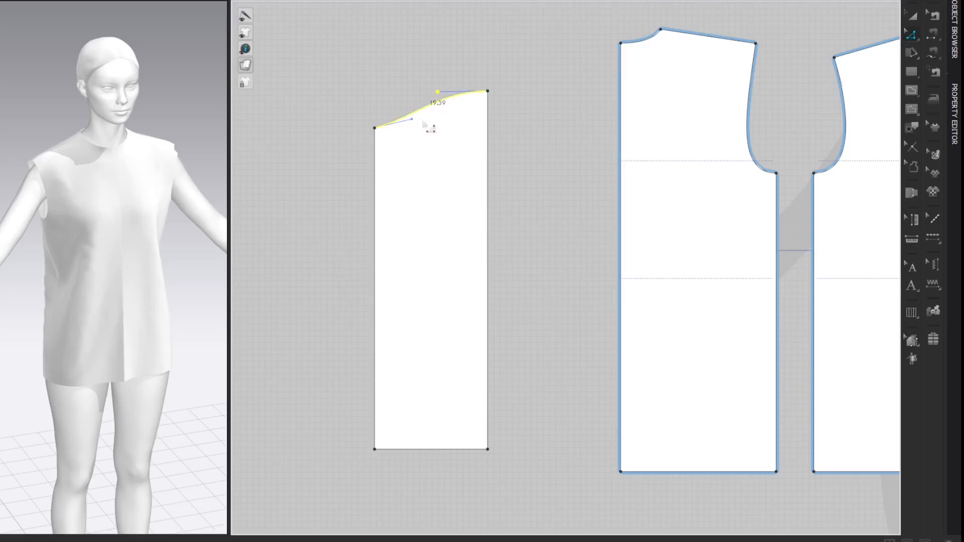
left_click(537, 60)
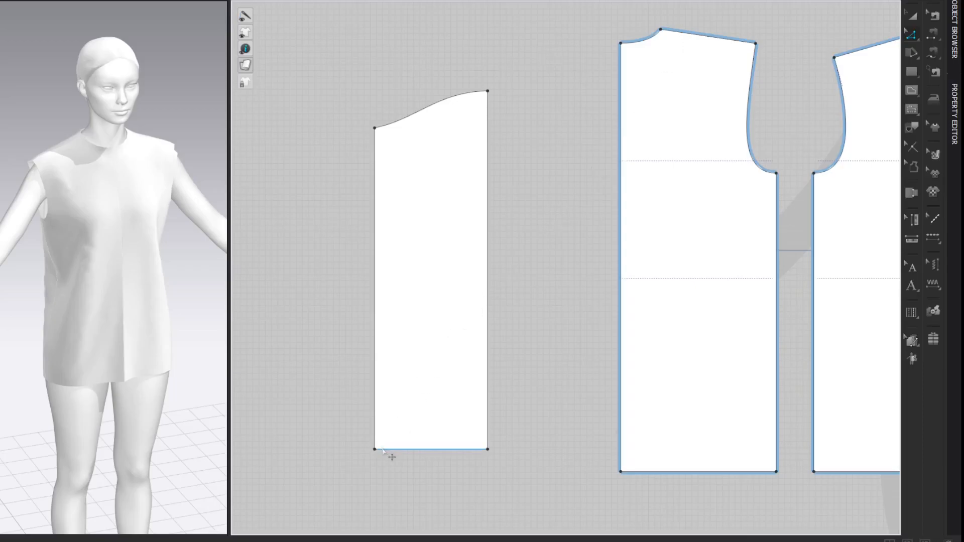
- Move the half sleeve's outer hem corner 4 cm inward and unfold the piece across its straight centre edge
left_click_drag(374, 449, 385, 451)
right_click(384, 450)
type("4")
key("Return")
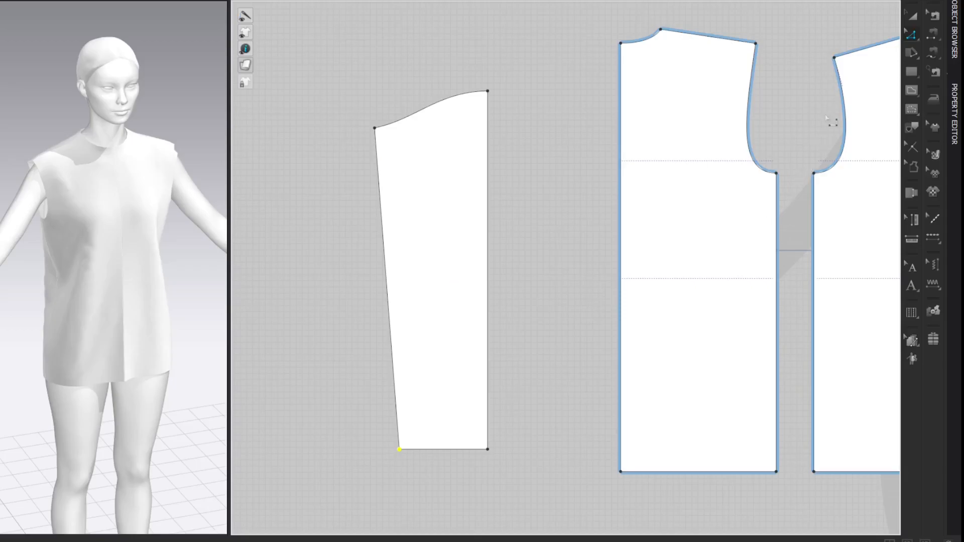
right_click(486, 174)
left_click(508, 330)
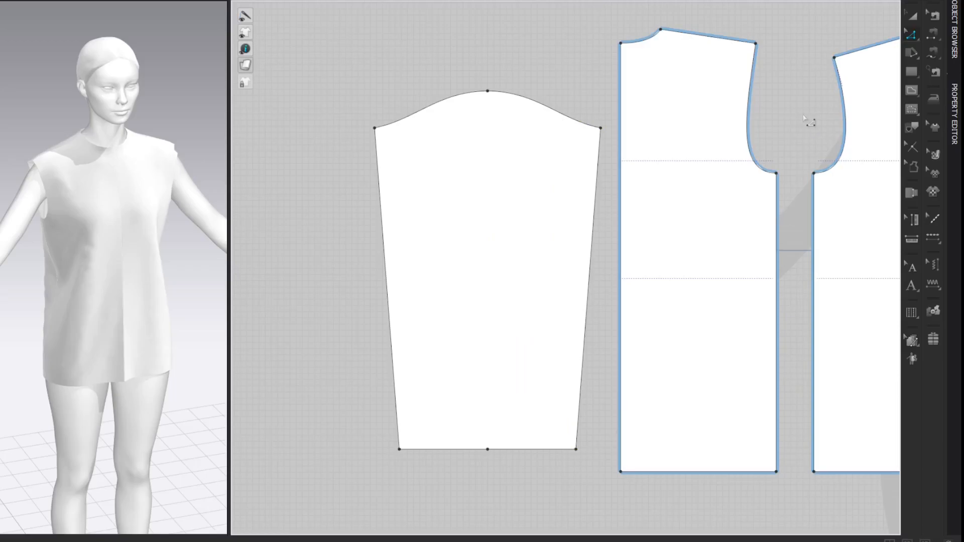
- Compare the sleeve cap's length with the combined front and back armholes using a temporary M:N free seam
key("a")
key("m")
left_click(600, 129)
left_click(375, 128)
left_click(813, 175)
left_click(835, 58)
left_click(756, 44)
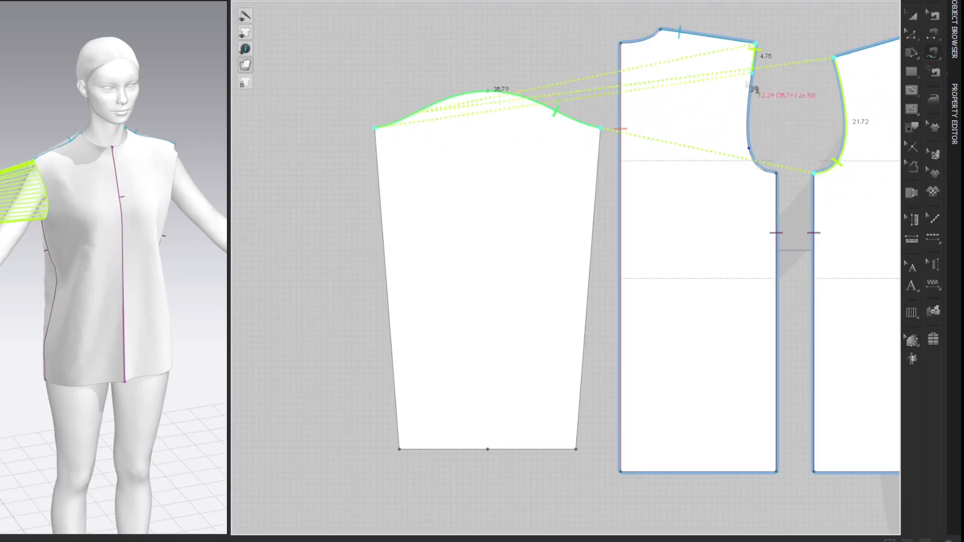
left_click(778, 174)
- Raise the sleeve cap's top centre point vertically by 2 cm
key("z")
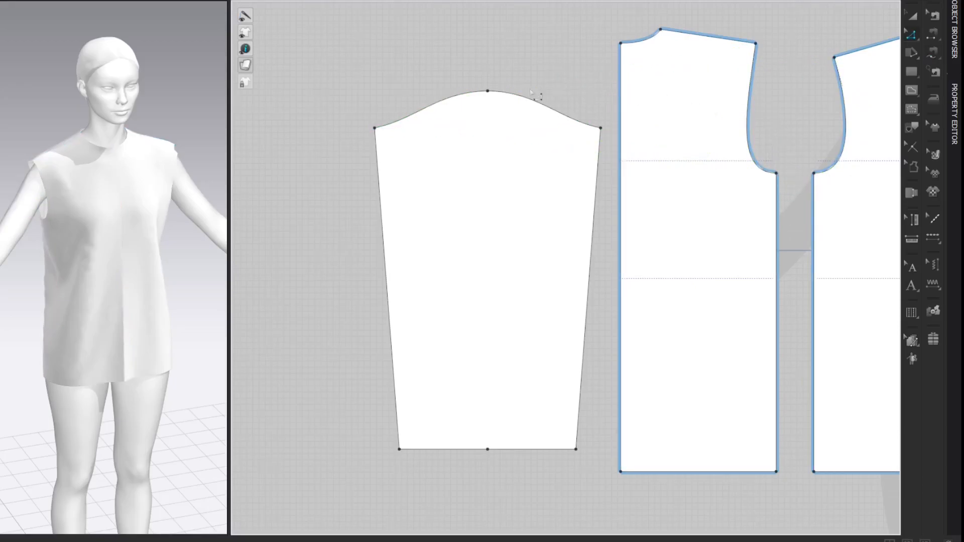
left_click_drag(488, 93, 488, 83)
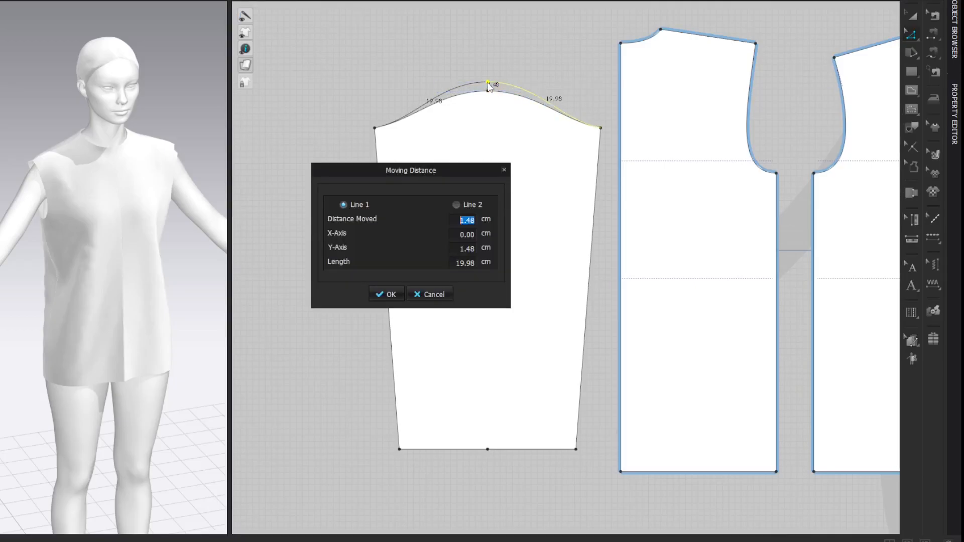
type("2")
key("Return")
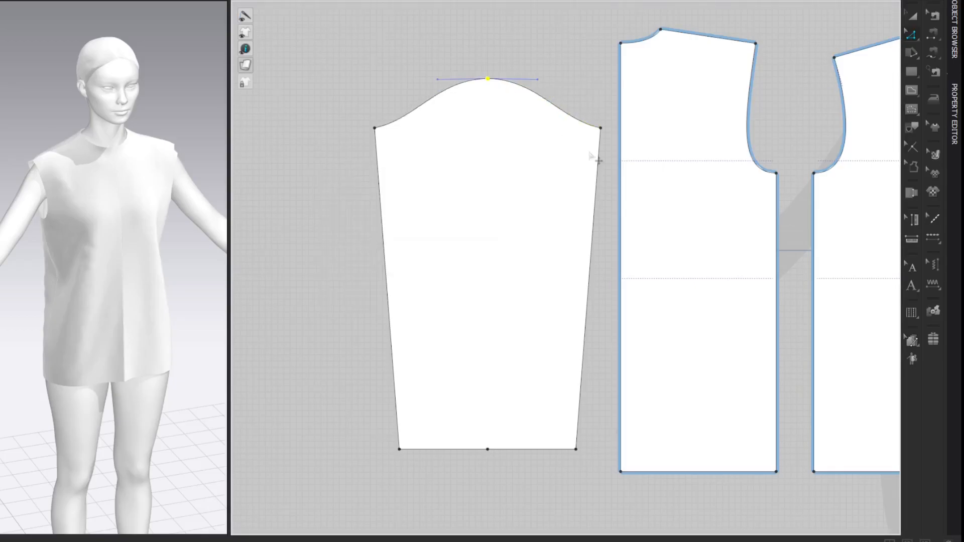
- Recheck the raised sleeve cap's length against the front and back armholes with a temporary free seam
key("m")
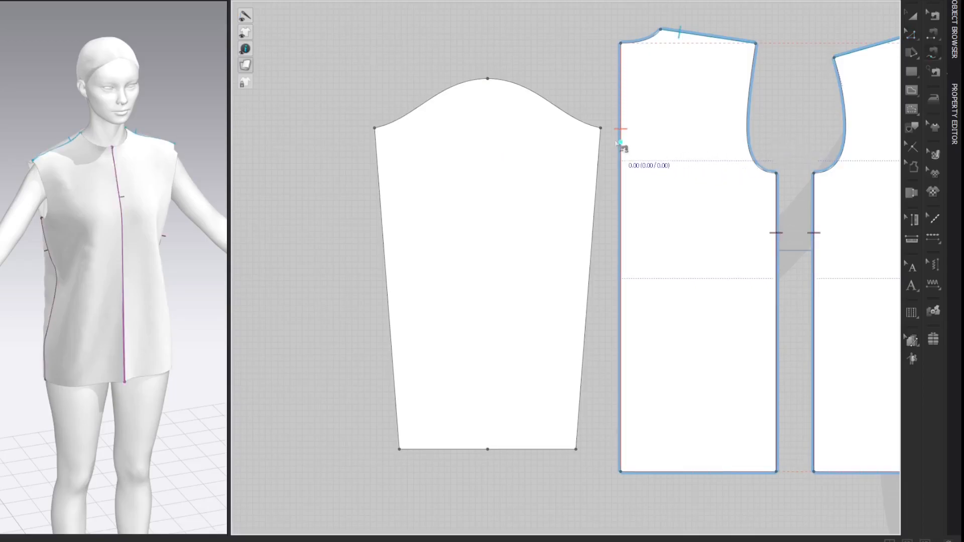
left_click(376, 128)
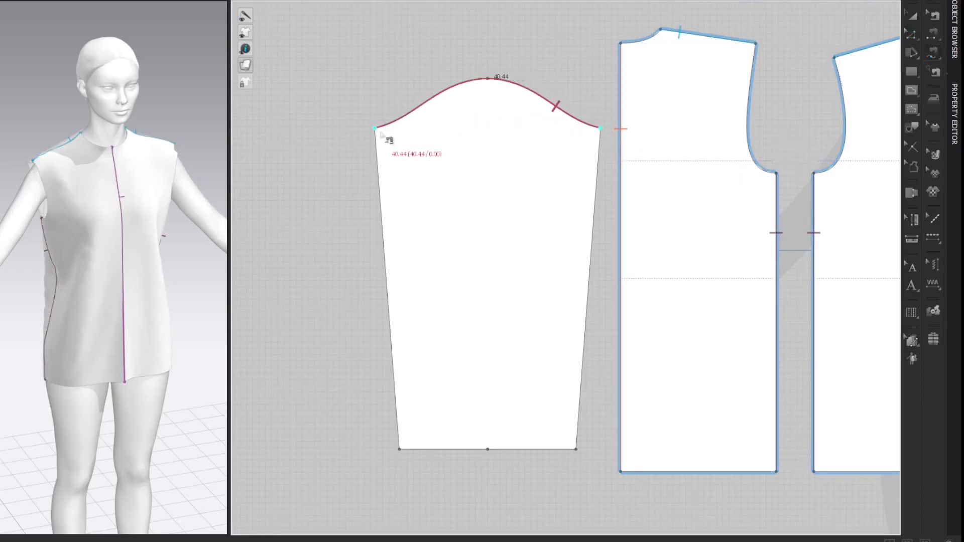
left_click(815, 173)
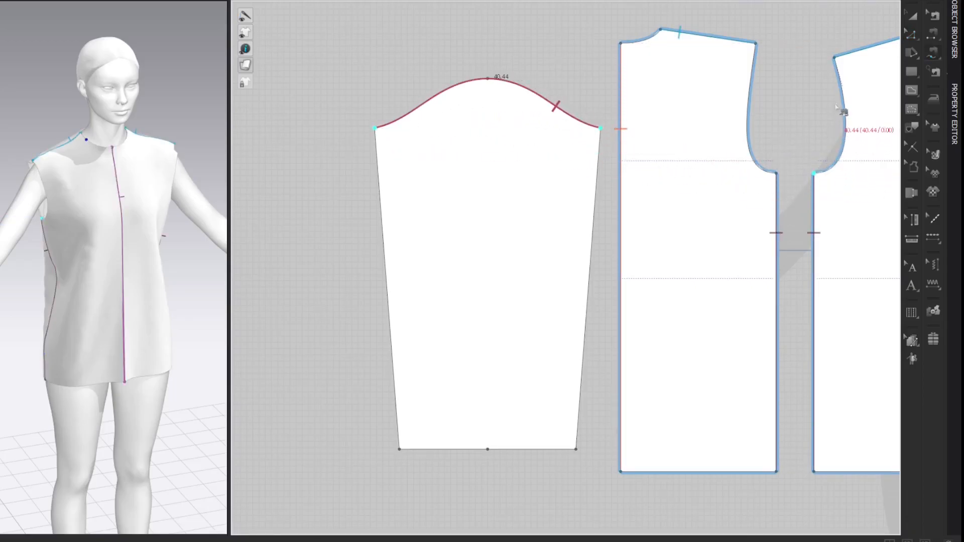
left_click(834, 60)
left_click(756, 44)
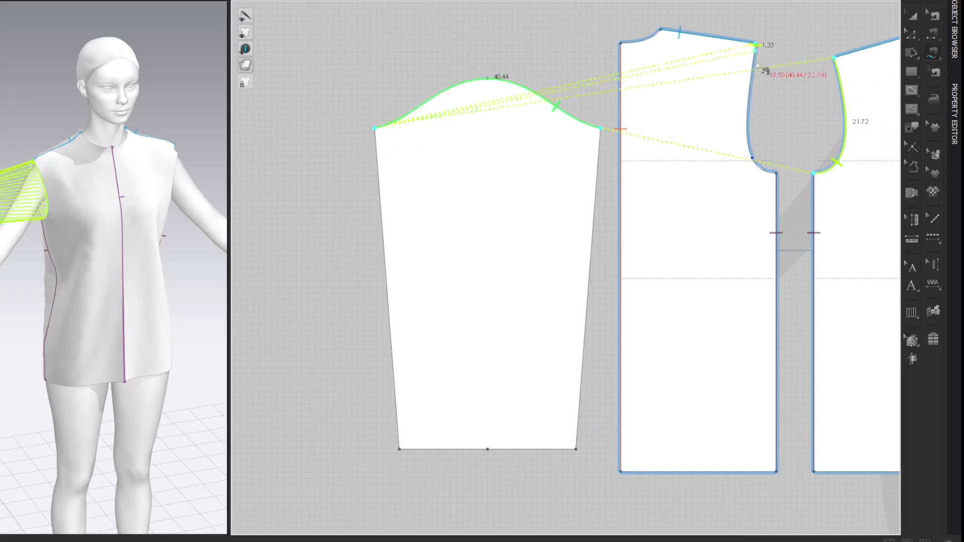
left_click(776, 174)
- Raise the top point of the sleeve cap vertically by another 2 cm
left_click_drag(487, 79, 490, 70)
right_click(490, 71)
type("2")
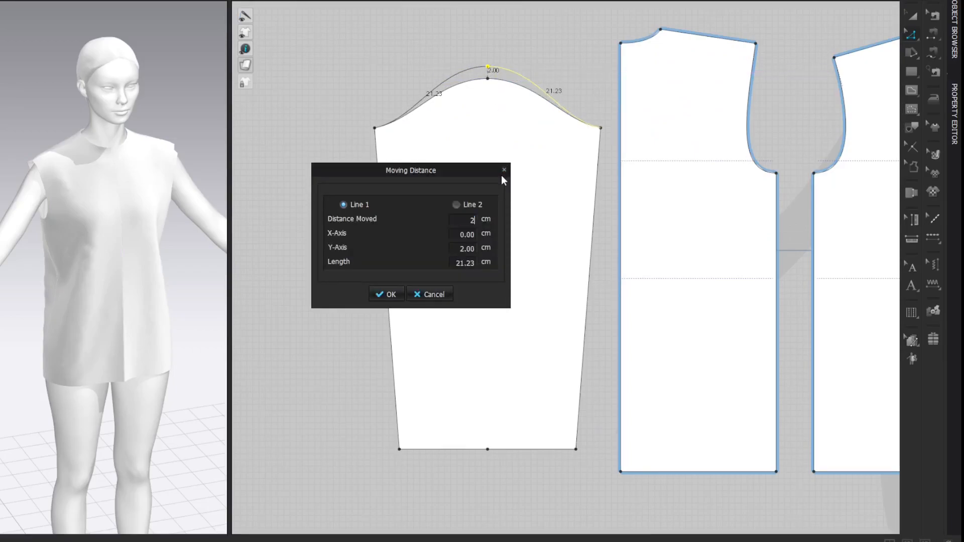
key("Return")
- Measure the sleeve cap against the front and back armhole curves again with a temporary free seam
key("m")
left_click(600, 128)
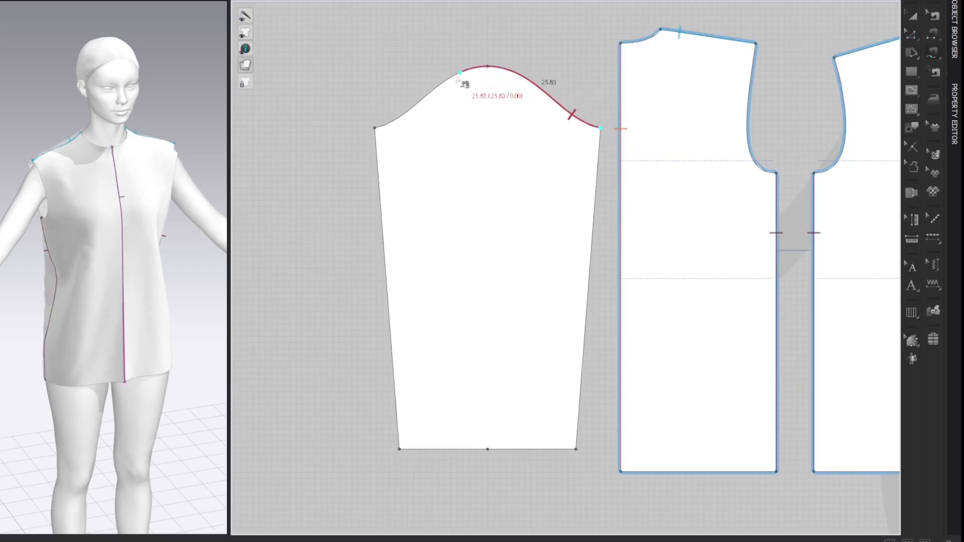
left_click(376, 129)
left_click(813, 173)
left_click(835, 57)
left_click(756, 44)
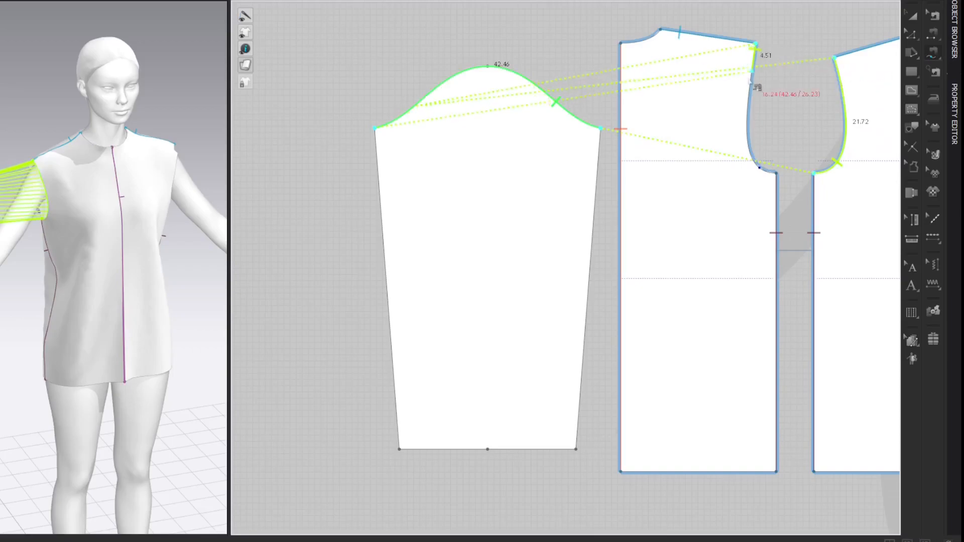
left_click(778, 173)
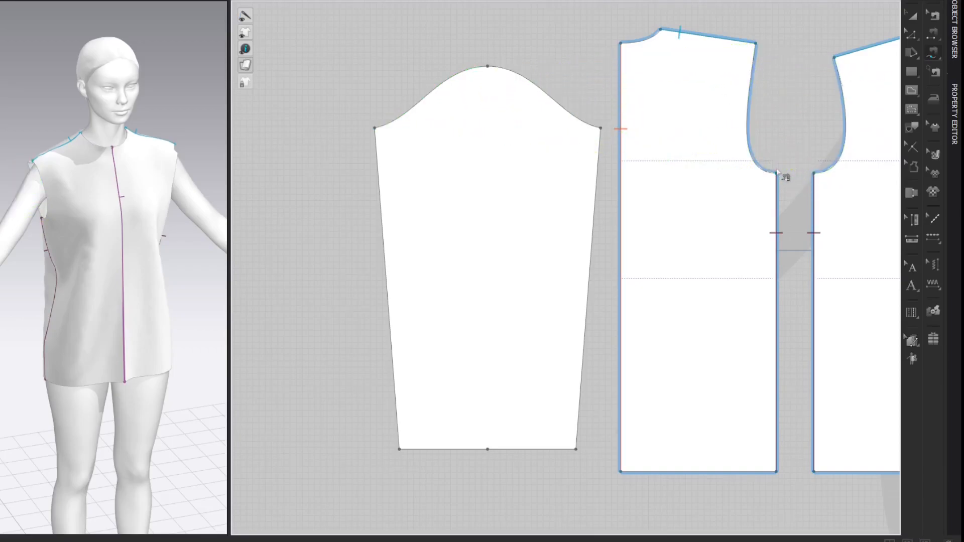
- Raise the sleeve cap's top point further, bringing the full cap curve to about 44.8 cm
left_click_drag(488, 66, 493, 60)
right_click(492, 60)
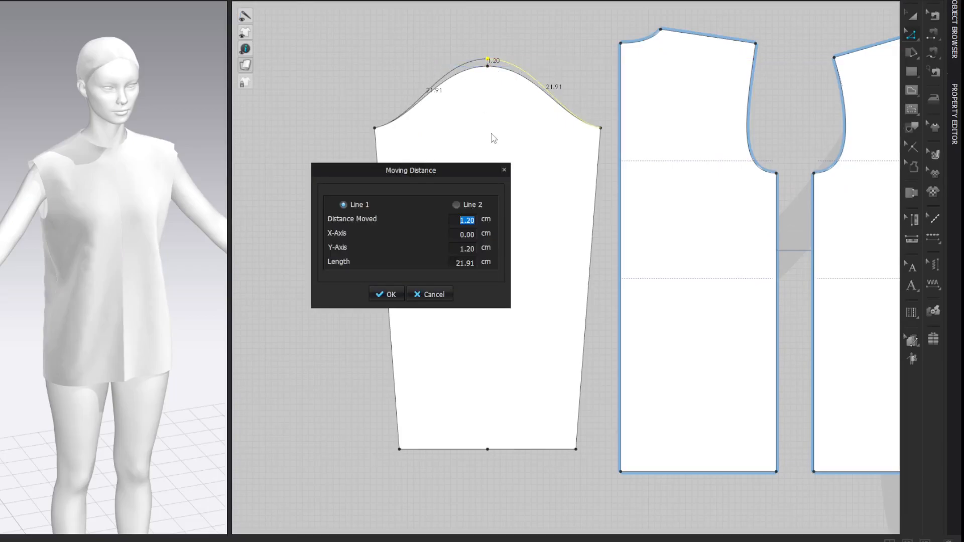
key("Return")
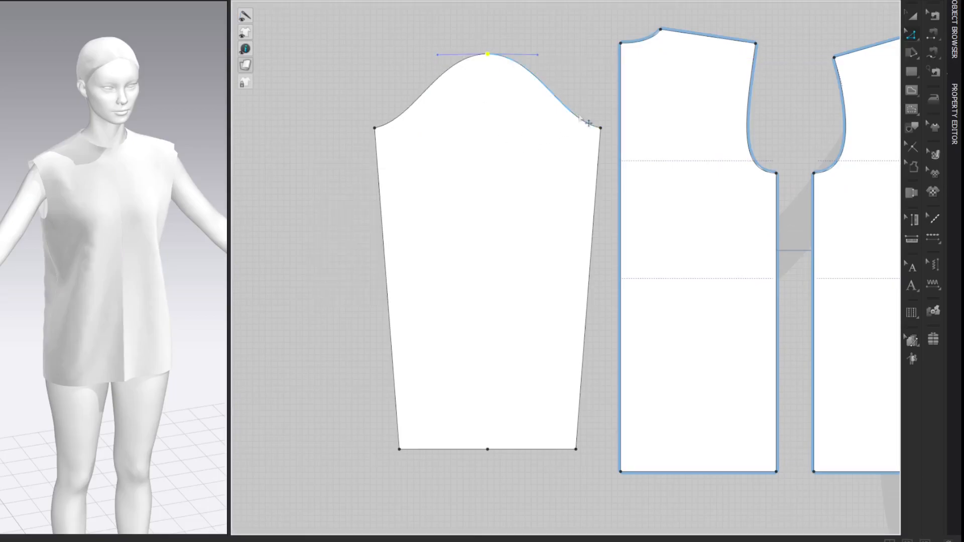
- Check the heightened sleeve cap's length against both armhole curves with a temporary free seam
key("m")
left_click(602, 128)
left_click(375, 128)
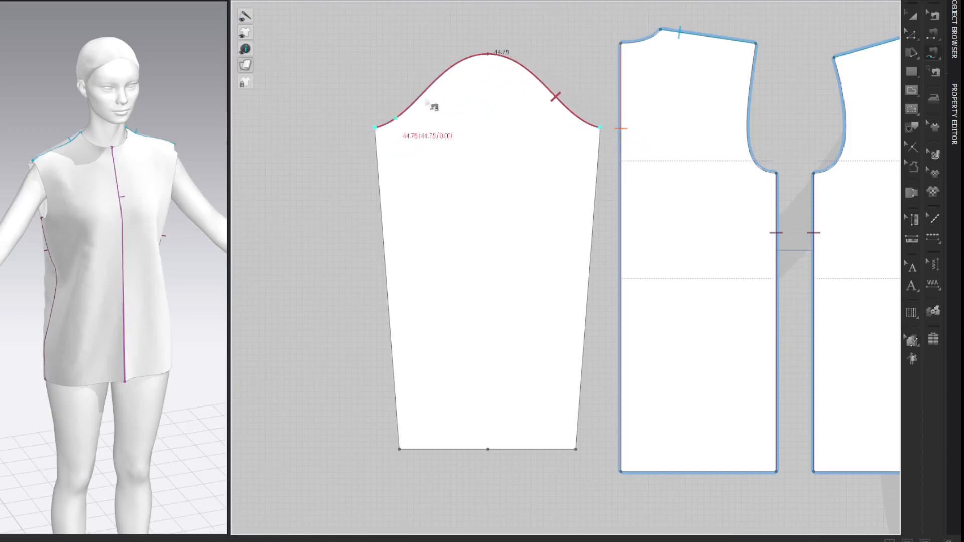
left_click(815, 174)
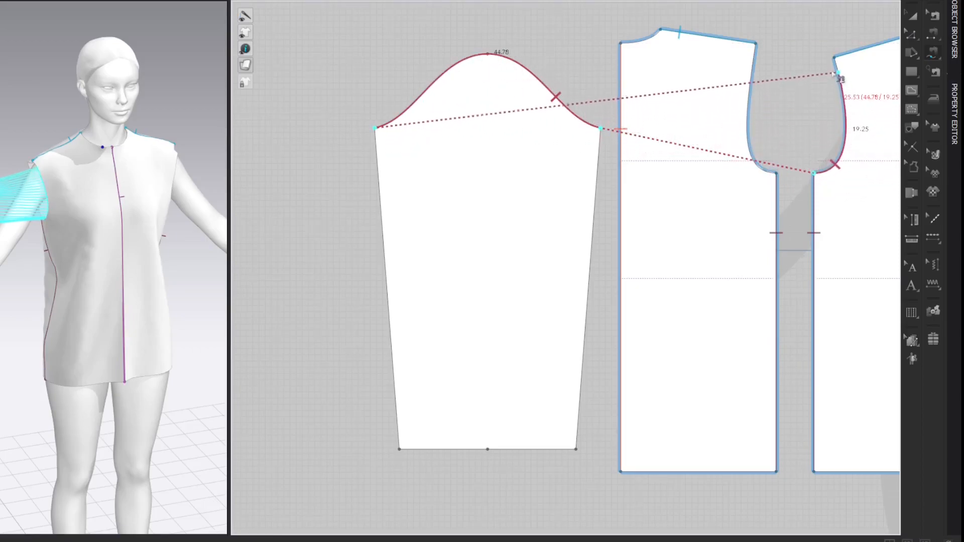
left_click(833, 59)
left_click(756, 44)
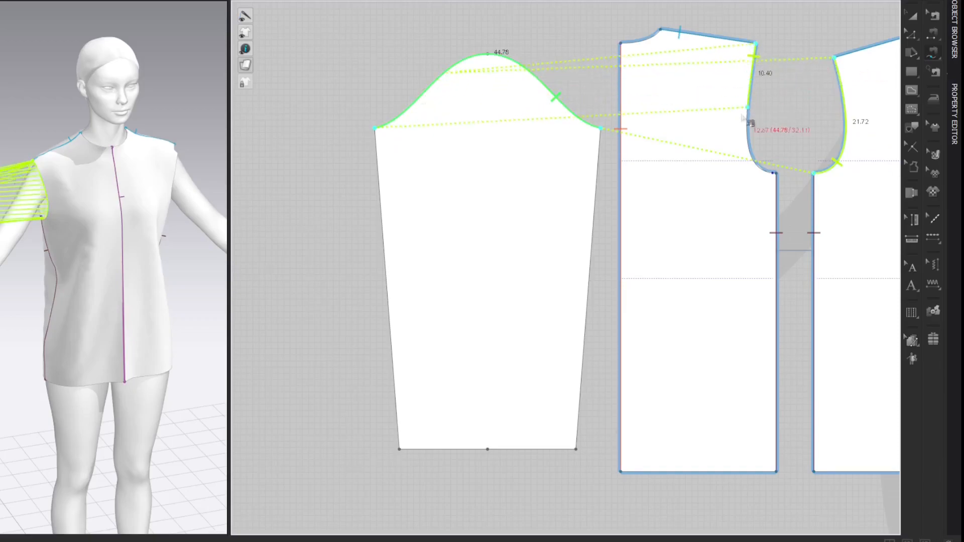
left_click(777, 173)
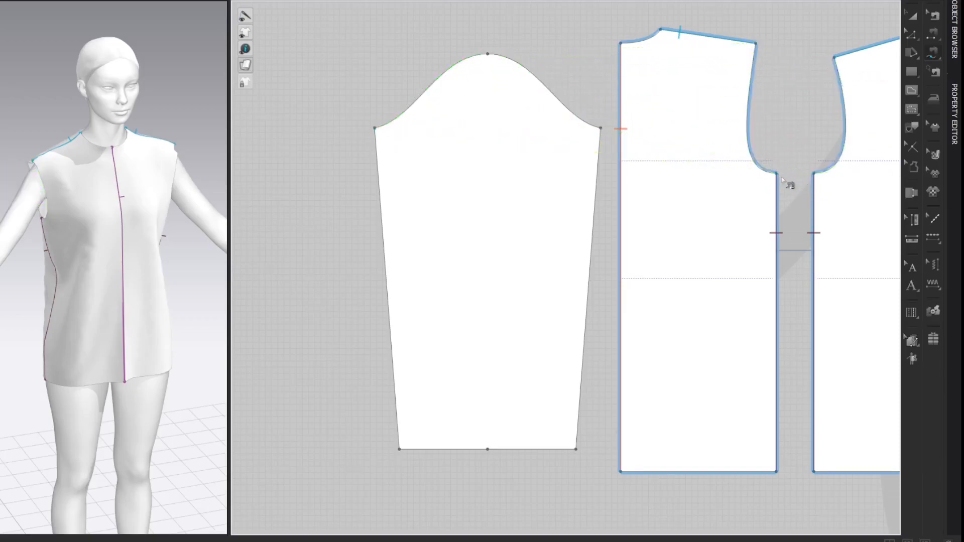
- Raise the sleeve cap's top point vertically by 0.3 cm
key("z")
left_click_drag(497, 62, 495, 54)
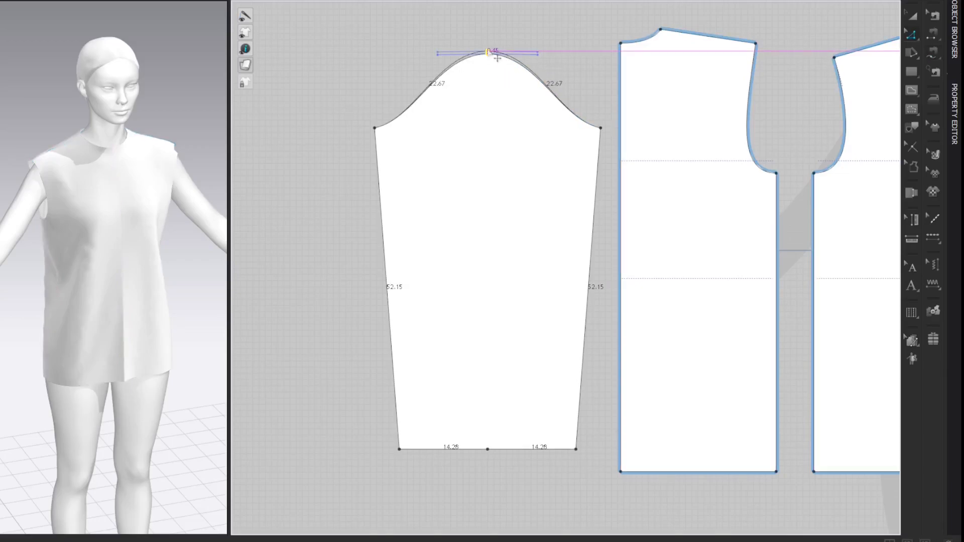
key("Return")
type(".3")
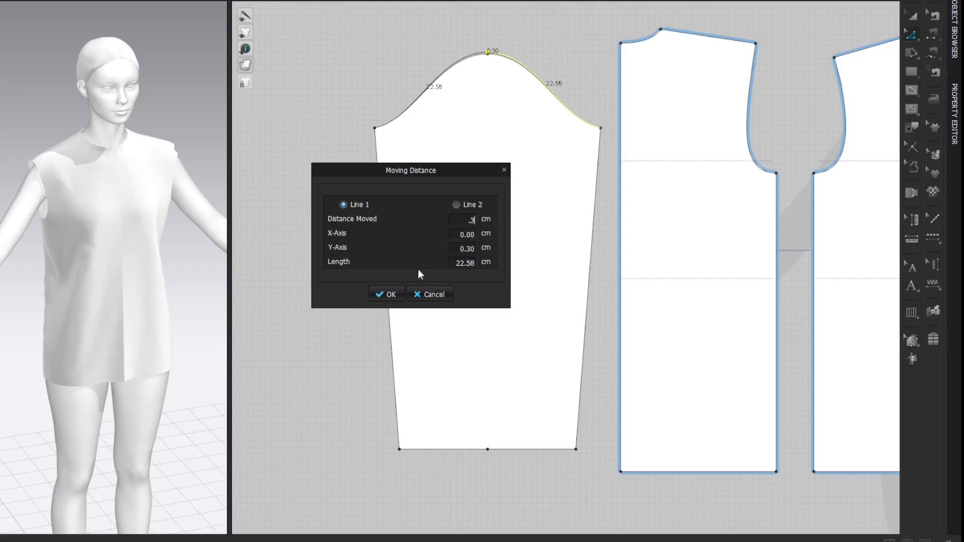
left_click(387, 295)
- Compare the adjusted sleeve cap with the front and back armhole lengths using a temporary free seam
key("m")
left_click(601, 129)
left_click(376, 128)
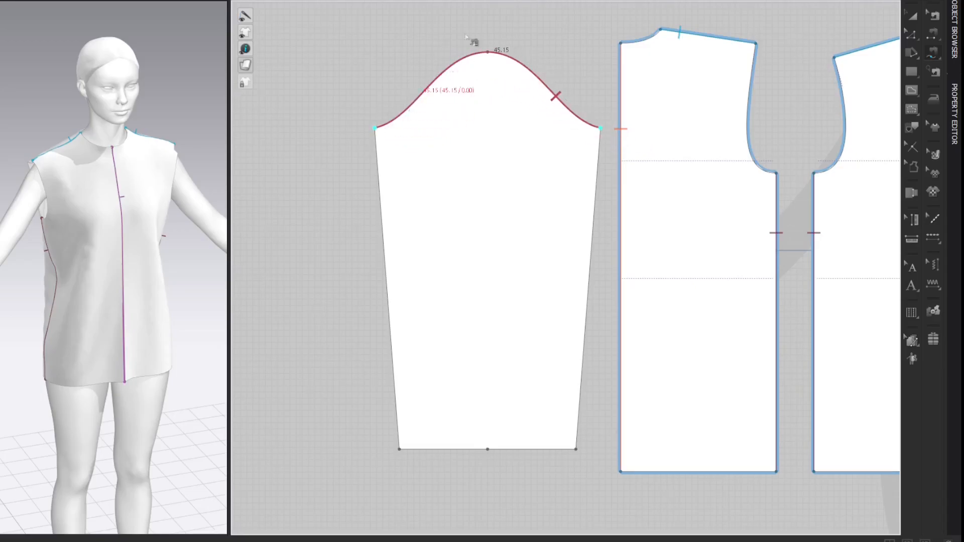
left_click(814, 173)
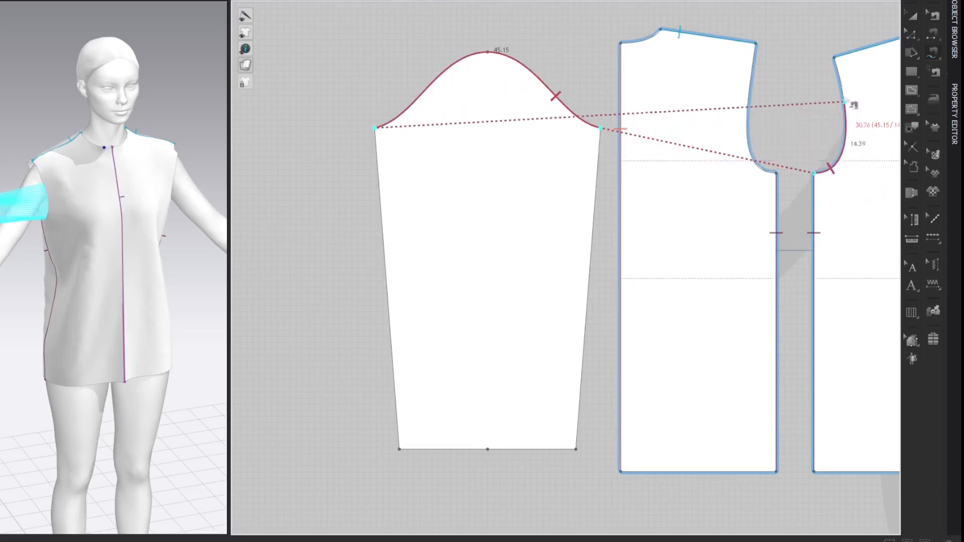
left_click(834, 58)
left_click(756, 45)
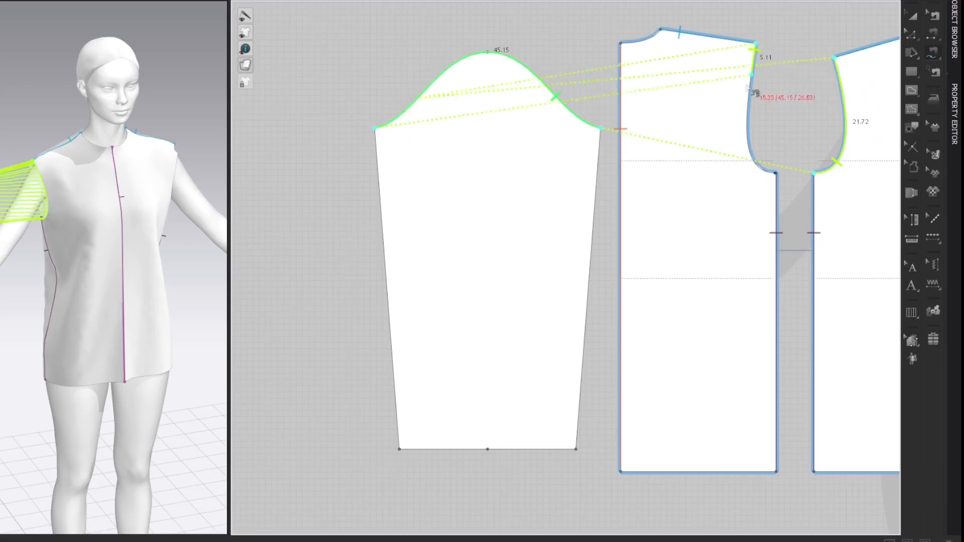
left_click(777, 174)
- Raise the sleeve cap's top point vertically by another 0.2 cm
key("z")
left_click_drag(490, 56, 491, 48)
right_click(491, 48)
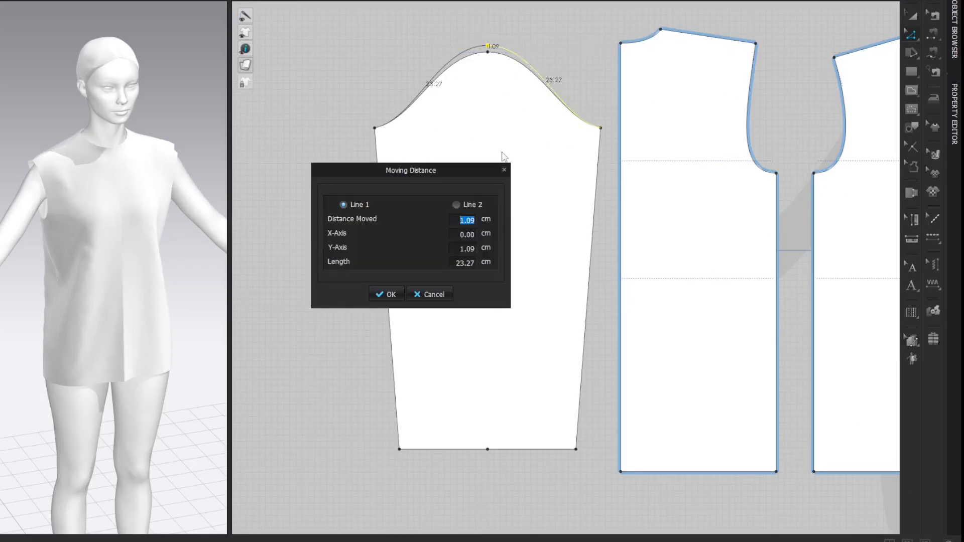
type(".2")
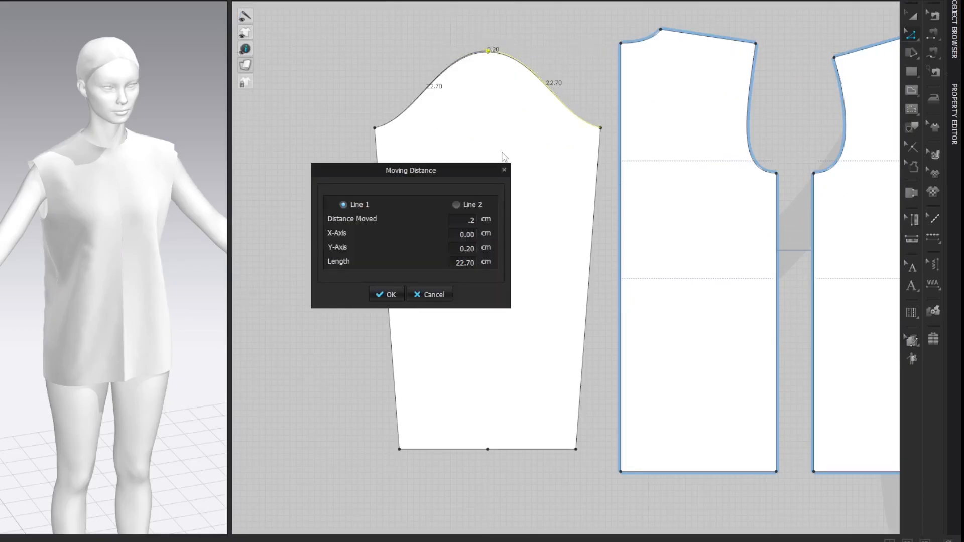
key("Return")
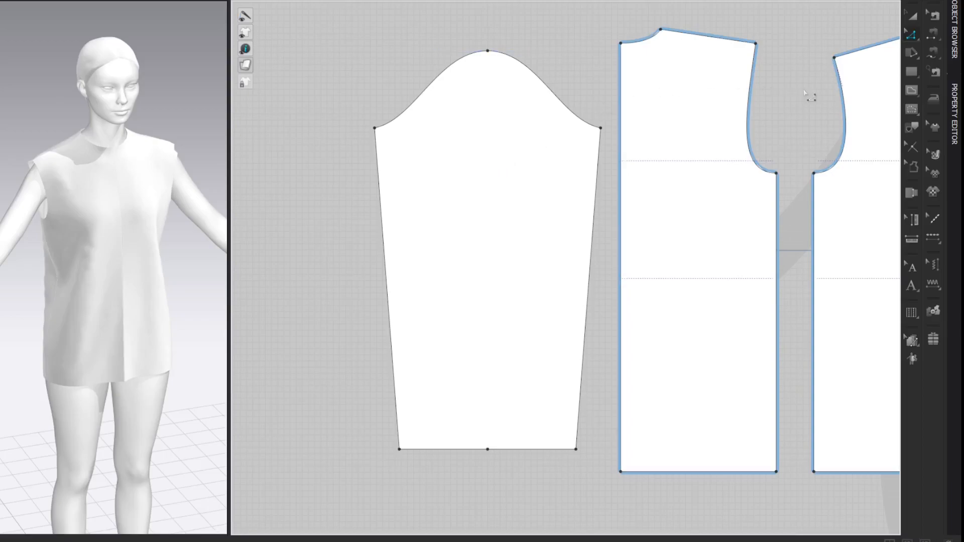
- Check the raised sleeve cap's length against the front and back armhole curves with a temporary free seam
key("m")
left_click(601, 129)
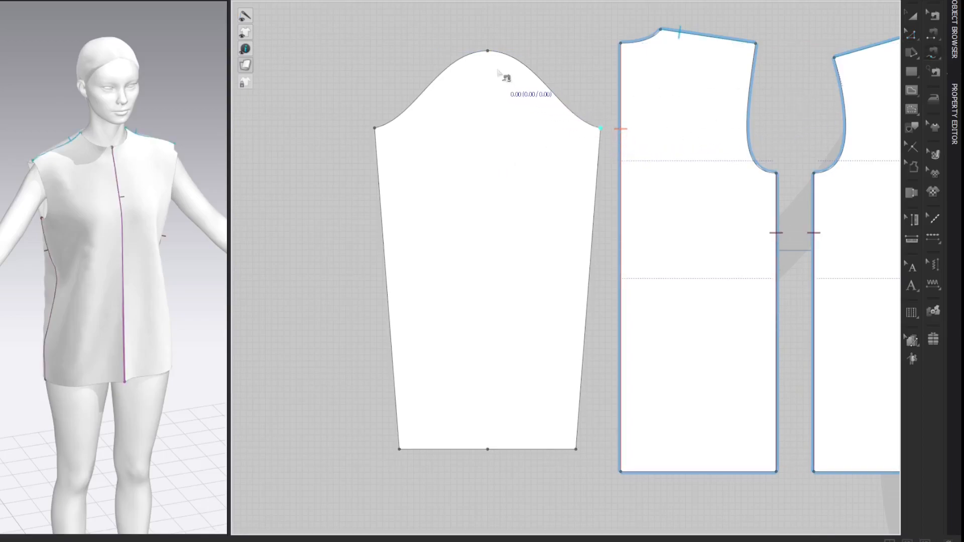
left_click(376, 129)
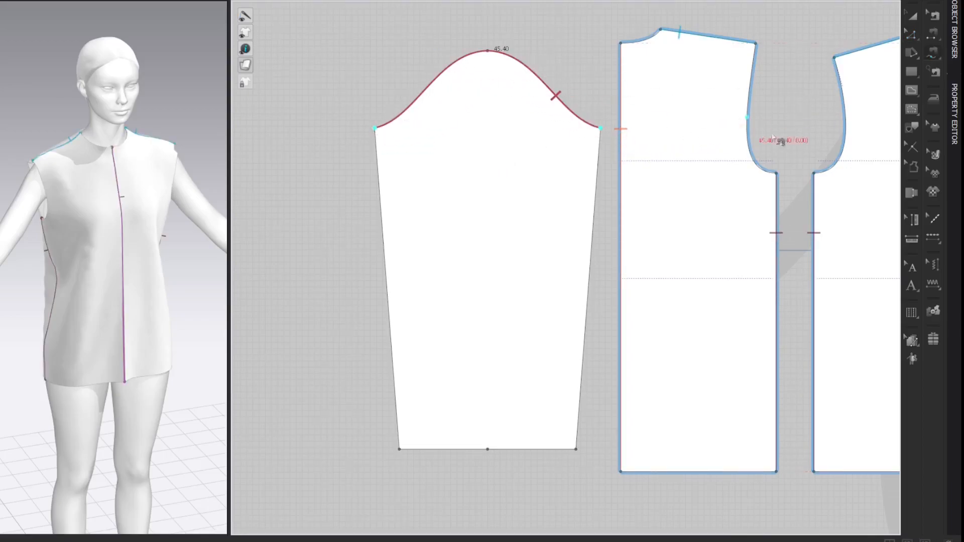
left_click(814, 174)
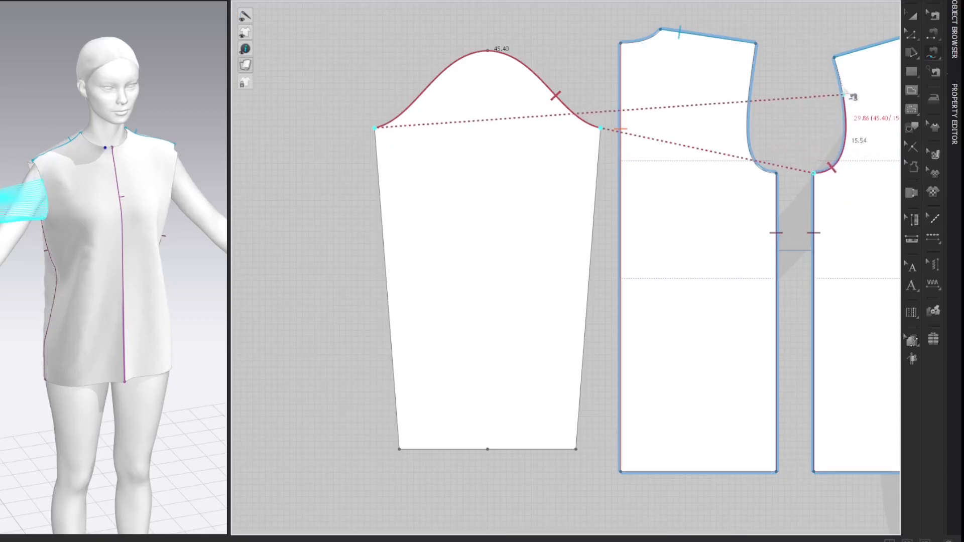
left_click(834, 58)
left_click(756, 44)
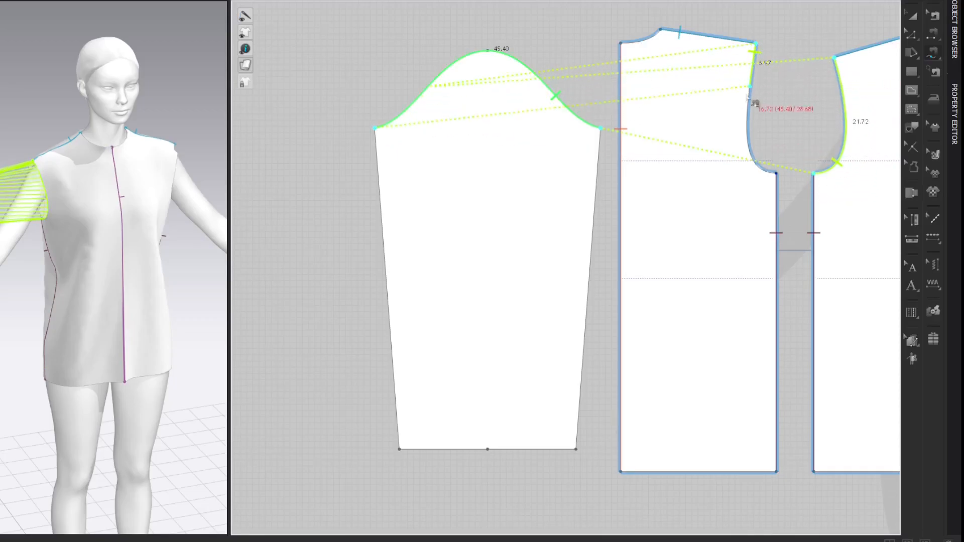
left_click(778, 175)
key("z")
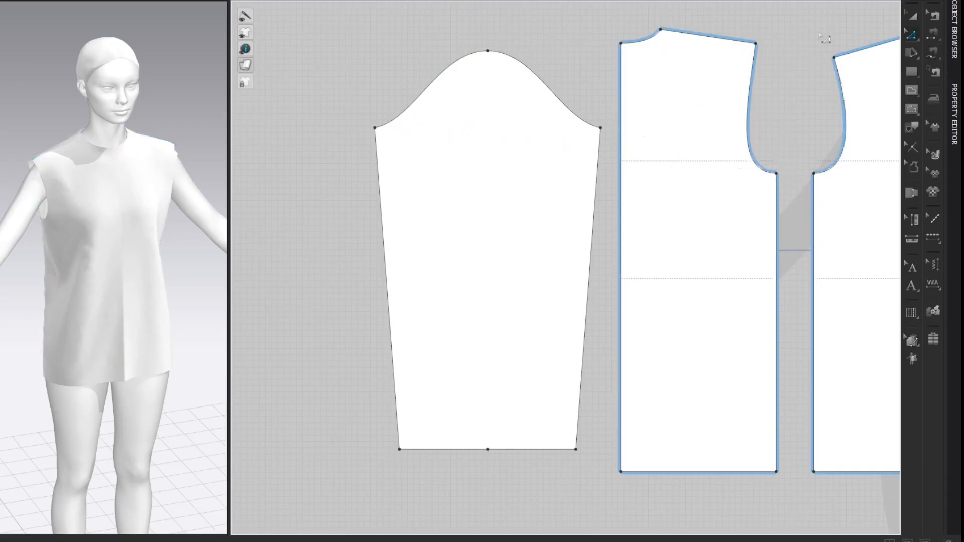
- Wrap the sleeve piece around the avatar's right arm using an upper-arm arrangement point, with the arrangement points shown only for the placement
left_click_drag(230, 155, 539, 176)
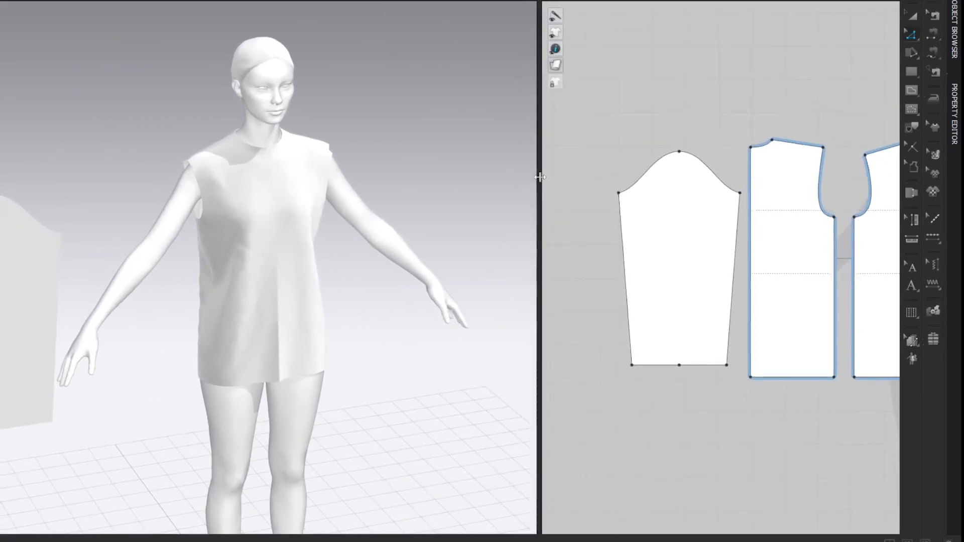
key("shift+f")
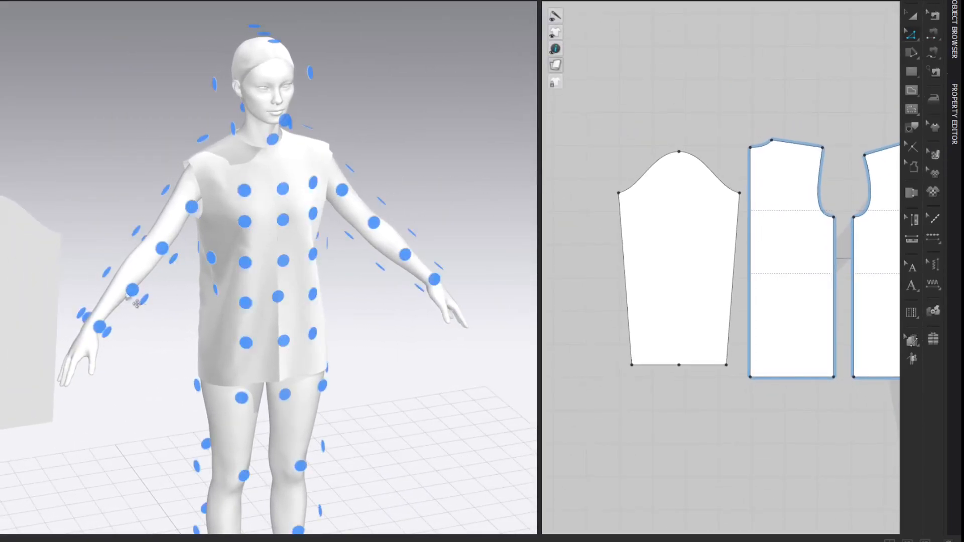
left_click(12, 300)
left_click(136, 232)
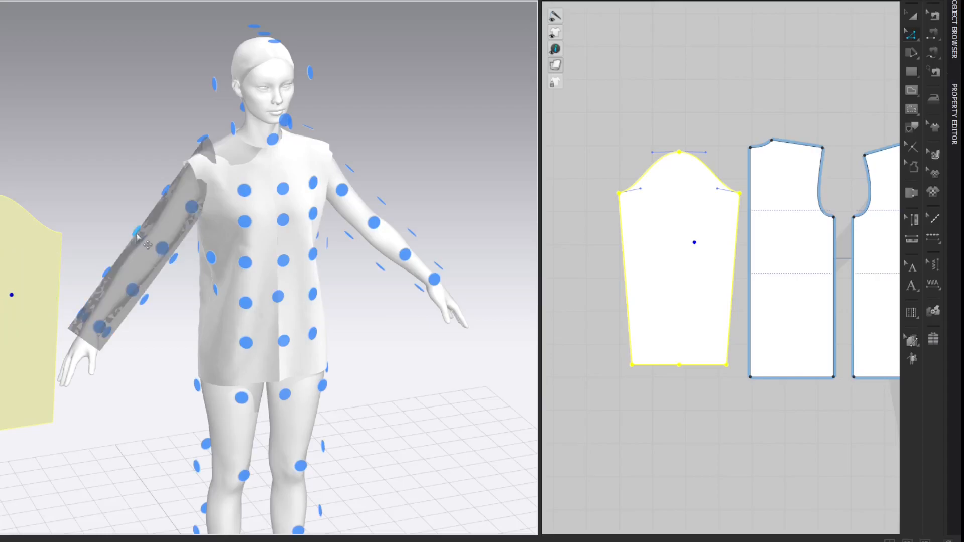
left_click(445, 142)
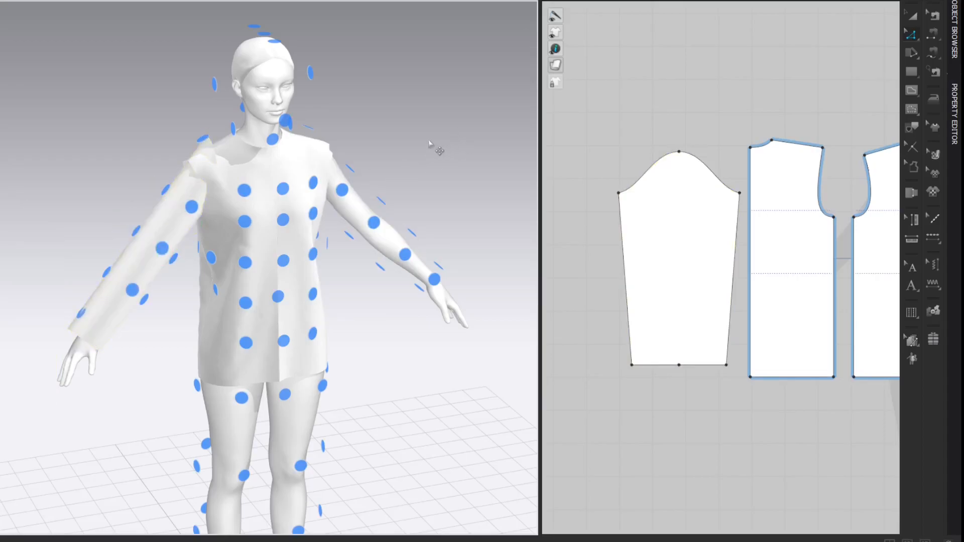
right_click(432, 135)
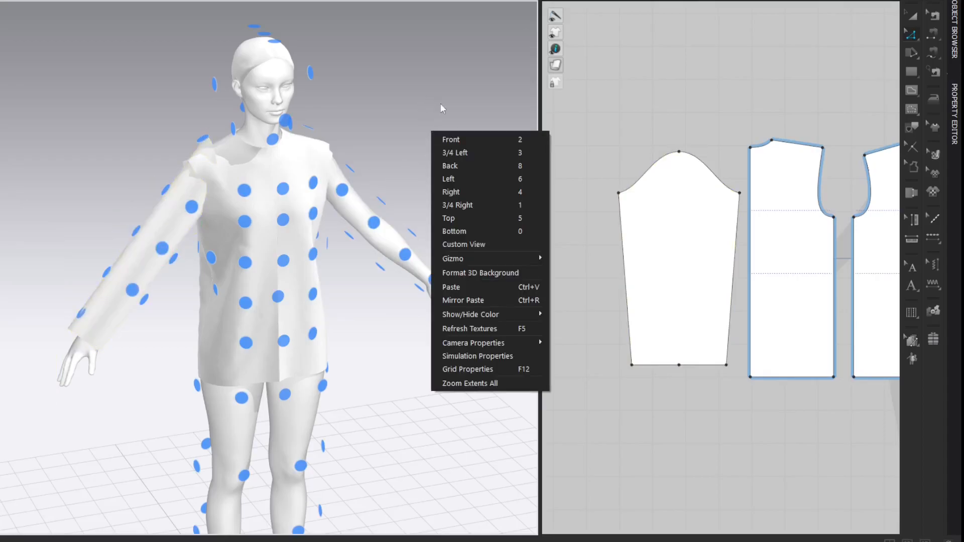
left_click(463, 139)
key("shift+f")
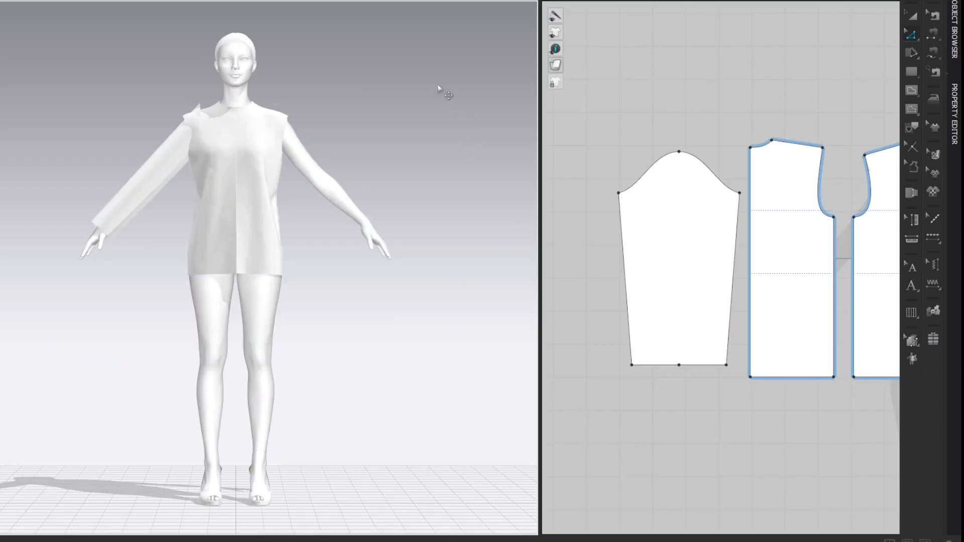
- Paste a symmetric copy of the sleeve beyond the outermost back bodice piece, level with the original sleeve
right_click(438, 89)
left_click(481, 119)
right_click(453, 68)
left_click(463, 77)
left_click_drag(540, 107, 303, 107)
scroll(508, 66, "down", 2)
scroll(570, 35, "down", 2)
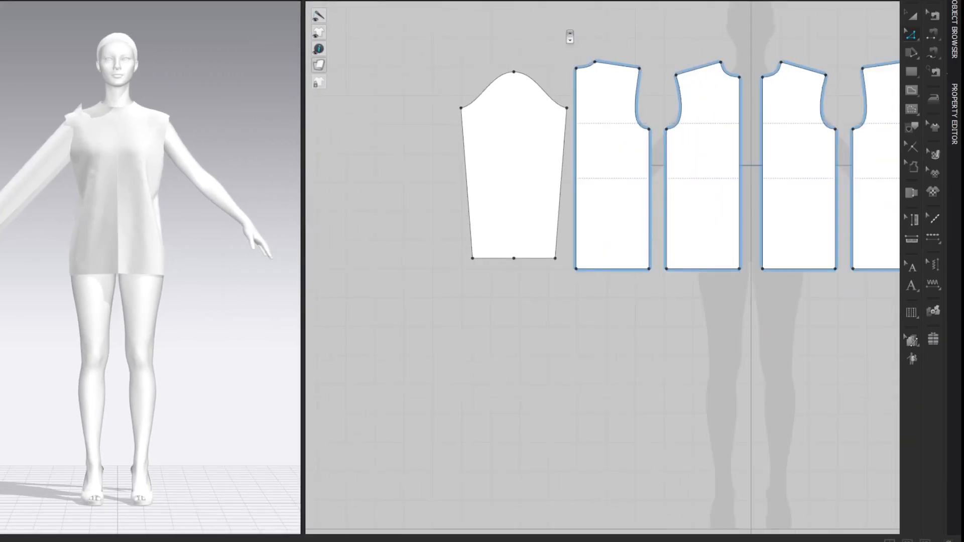
middle_click_drag(518, 65, 438, 90)
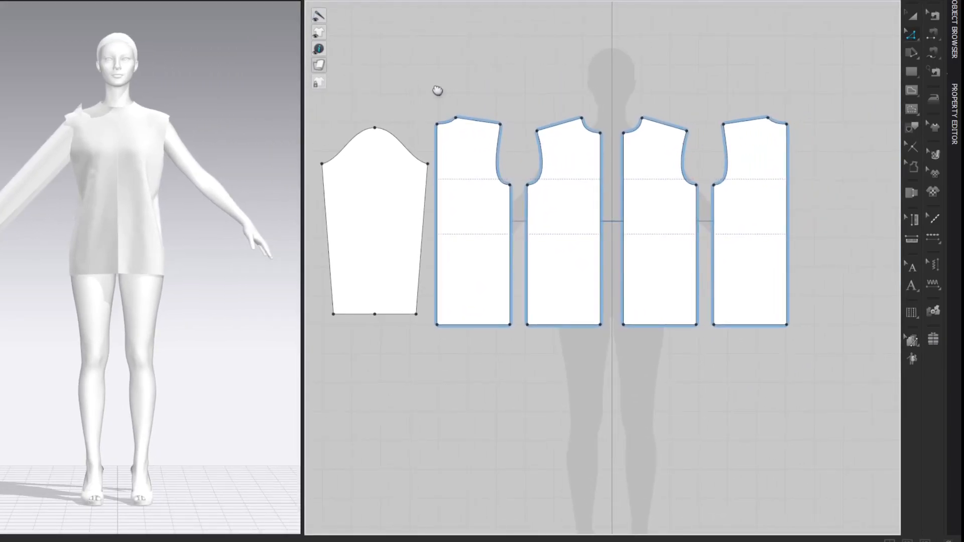
left_click(357, 153)
key("ctrl+c")
key("ctrl+v")
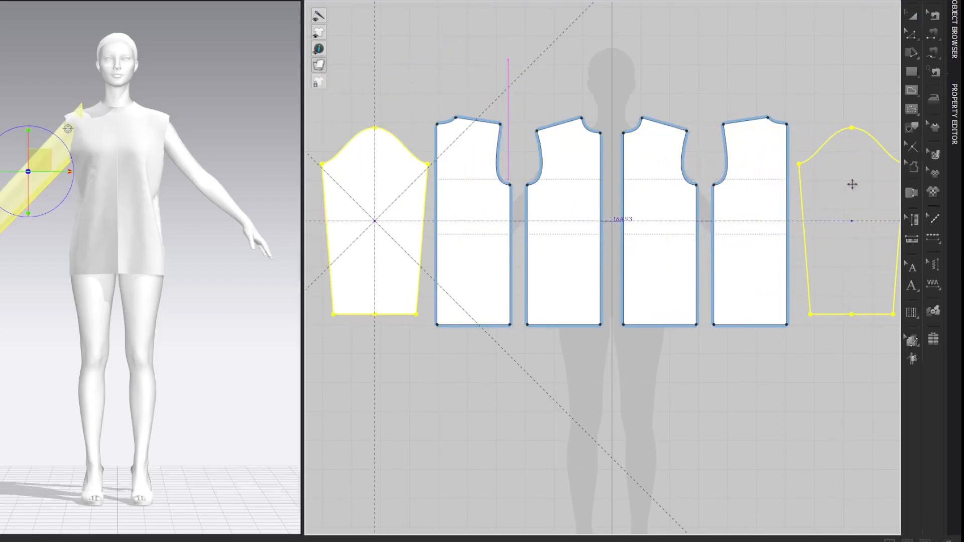
left_click(828, 38)
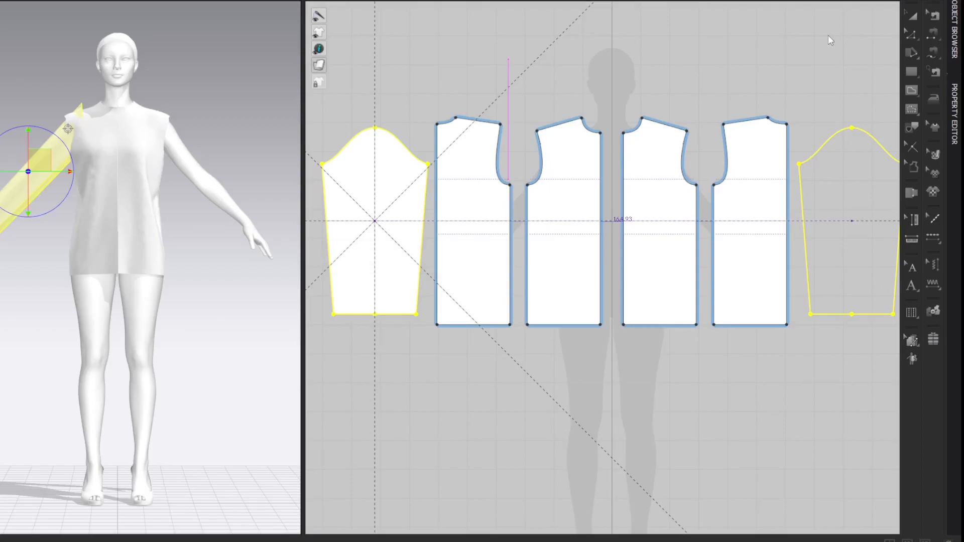
- Select both sleeve pieces and set their shared property value to 1
scroll(813, 47, "down", 1)
mouse_move(817, 55)
middle_mouse_down()
mouse_move(827, 73)
mouse_move(768, 88)
mouse_move(819, 68)
middle_mouse_up()
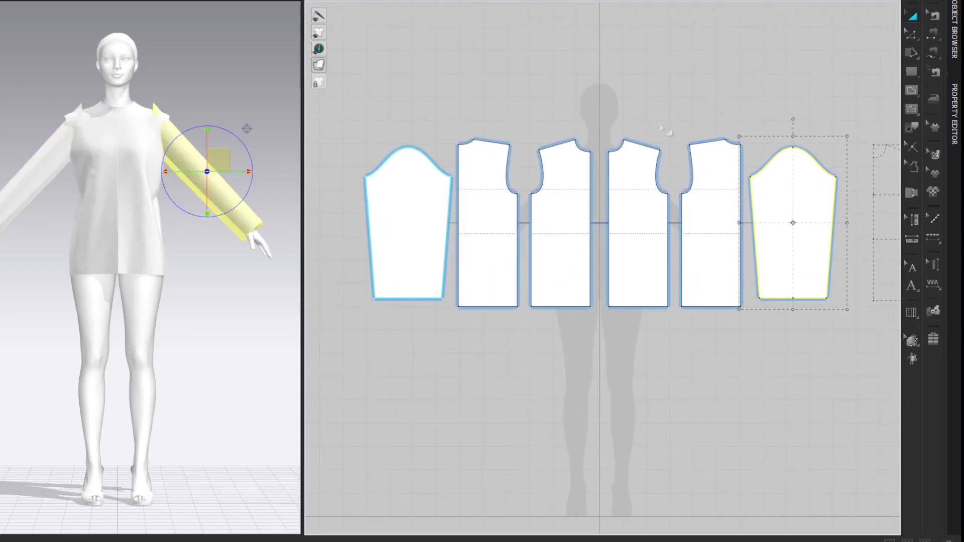
left_click(437, 191, "shift")
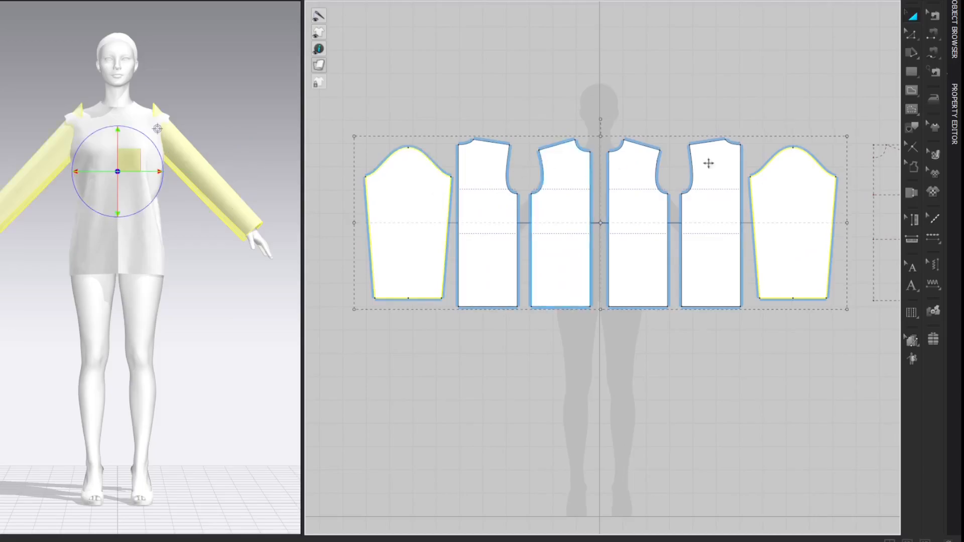
left_click(956, 128)
left_click(901, 356)
type("1")
key("Return")
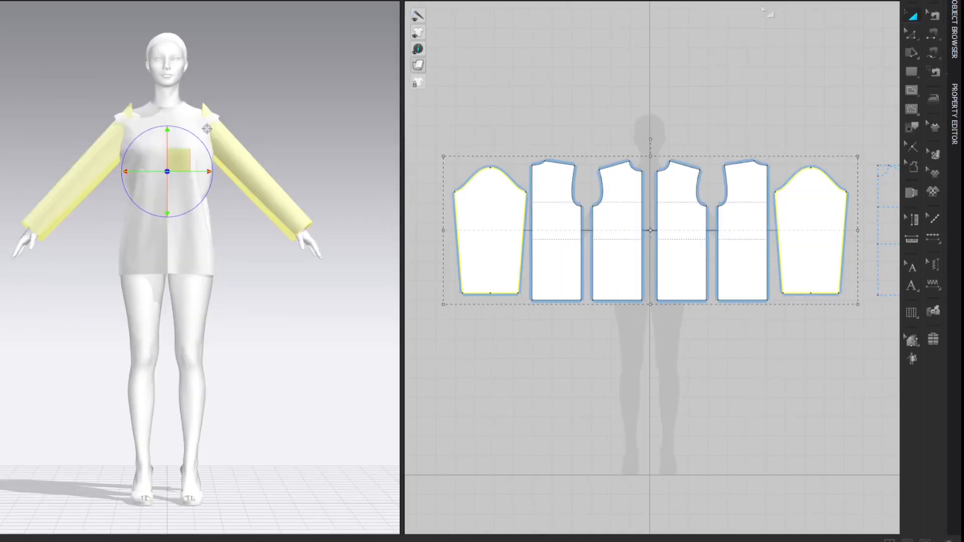
left_click(839, 76)
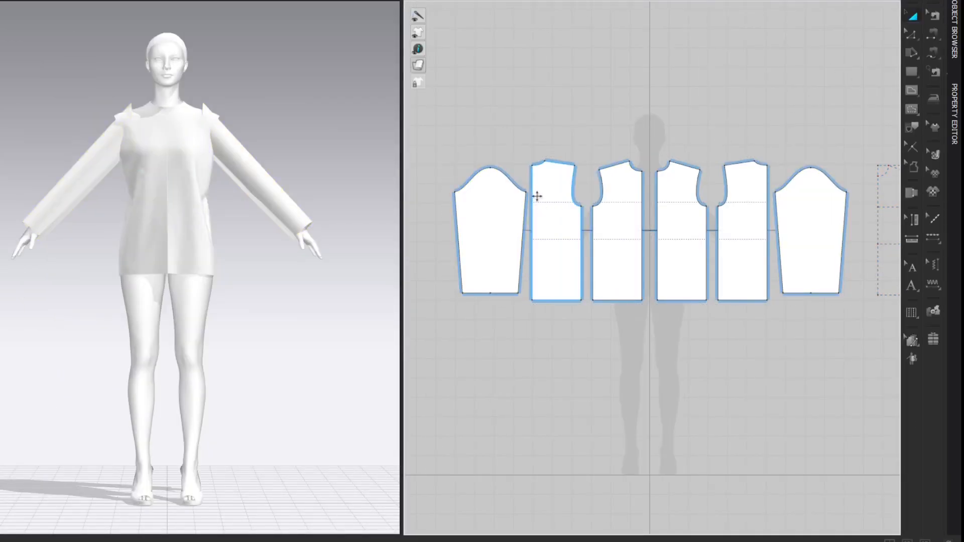
- Free-sew the sleeve cap to the front and back armholes and sew the sleeve's two long side edges together
scroll(536, 196, "up", 5)
right_click_drag(639, 125, 725, 125)
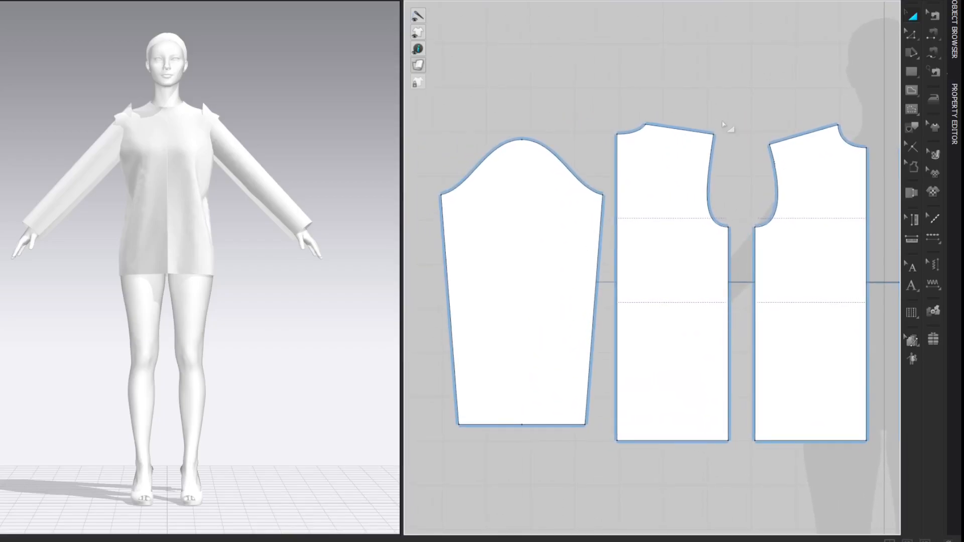
key("m")
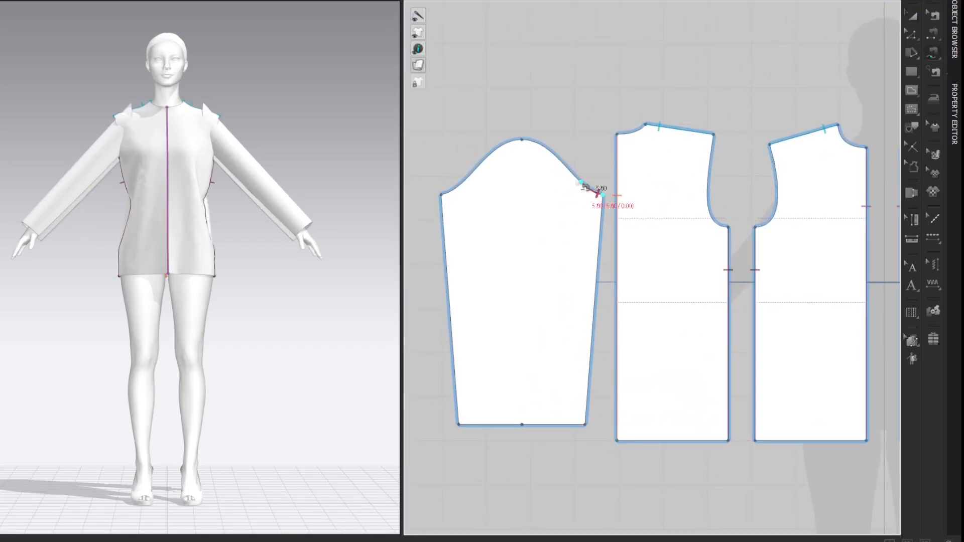
left_click(442, 195)
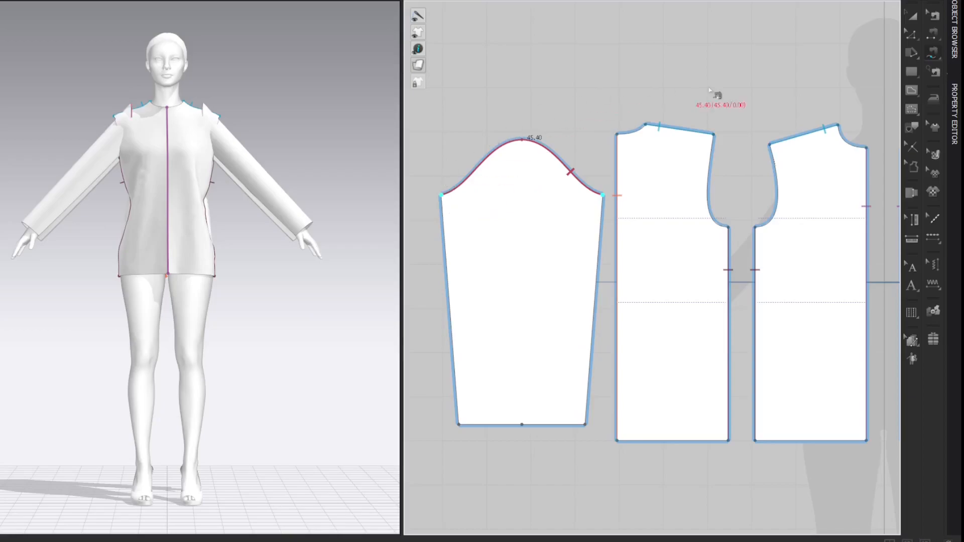
left_click(757, 225)
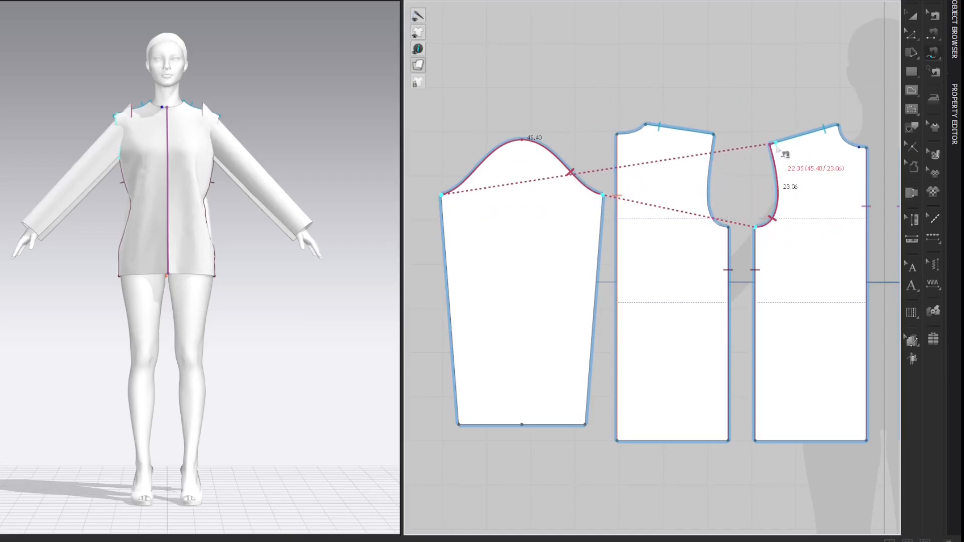
left_click(771, 146)
left_click(713, 134)
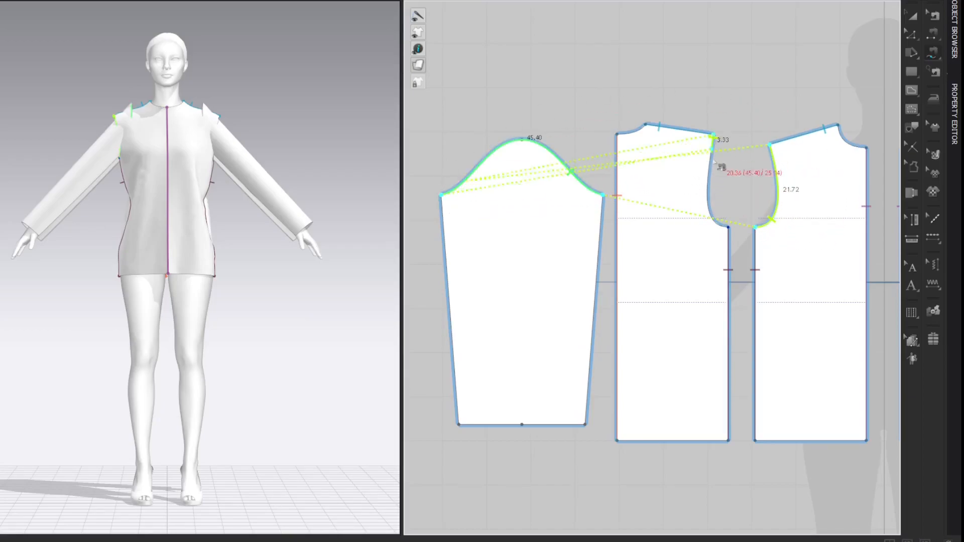
left_click(729, 228)
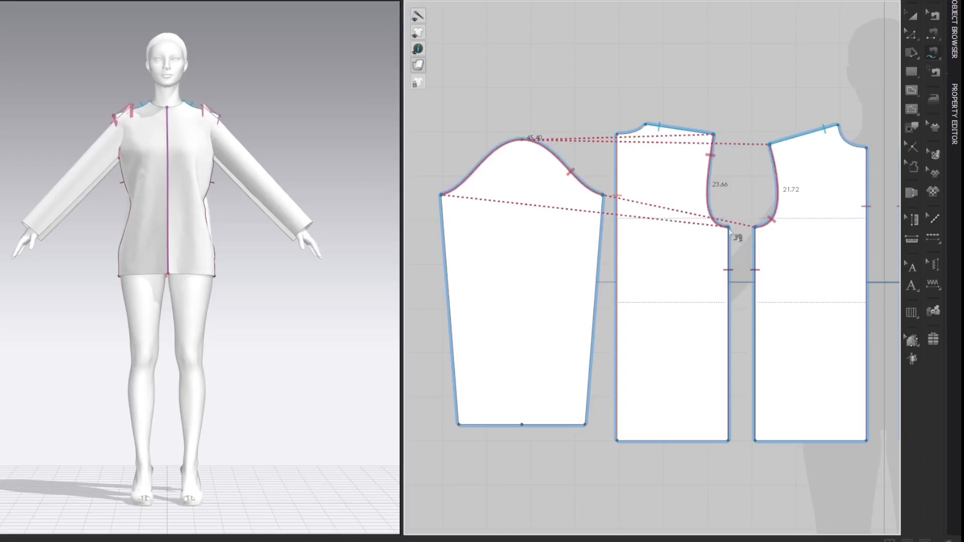
left_click(598, 243)
left_click(446, 254)
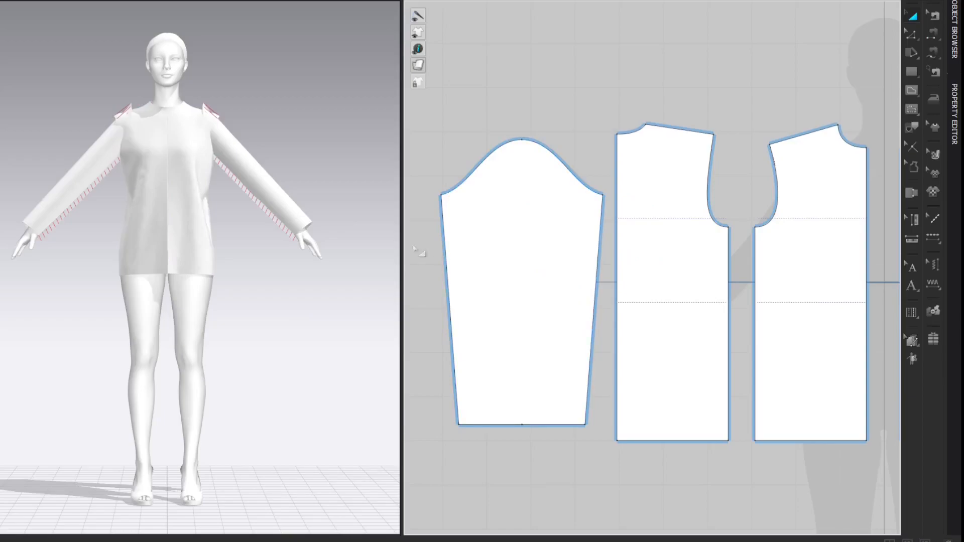
- Simulate the garment to drape the sewn sleeves on the avatar and inspect the fit from behind
right_click_drag(279, 113, 305, 114)
scroll(323, 114, "up", 4)
middle_click_drag(327, 113, 353, 153)
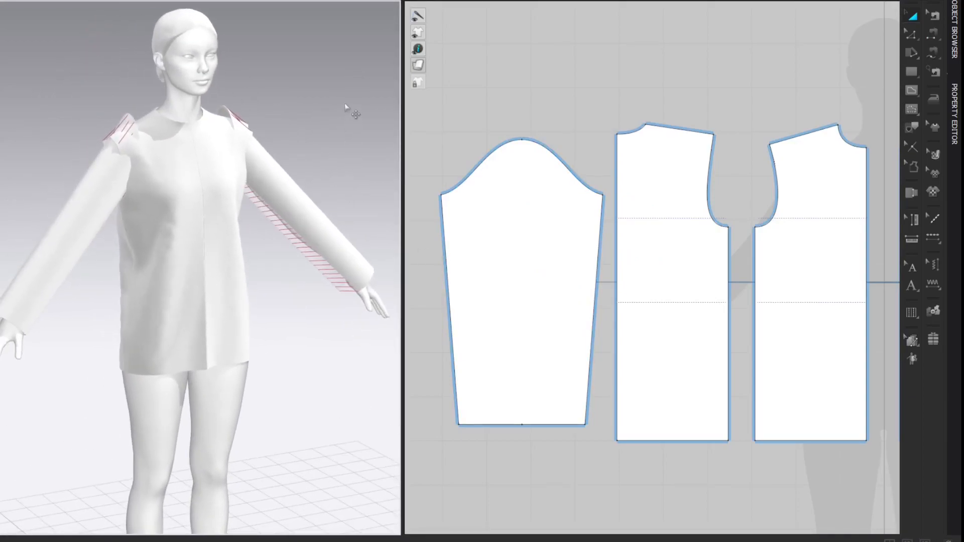
key("space")
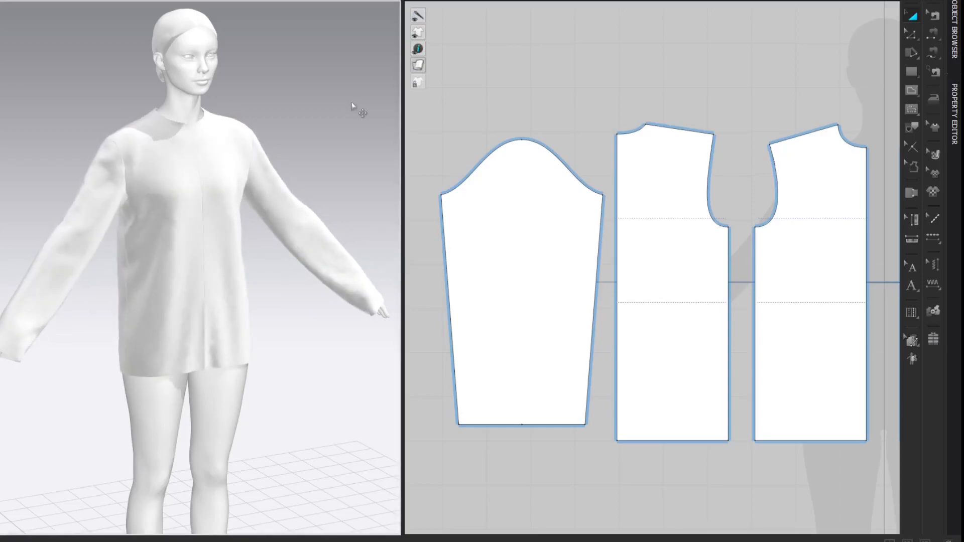
right_click_drag(322, 114, 291, 124)
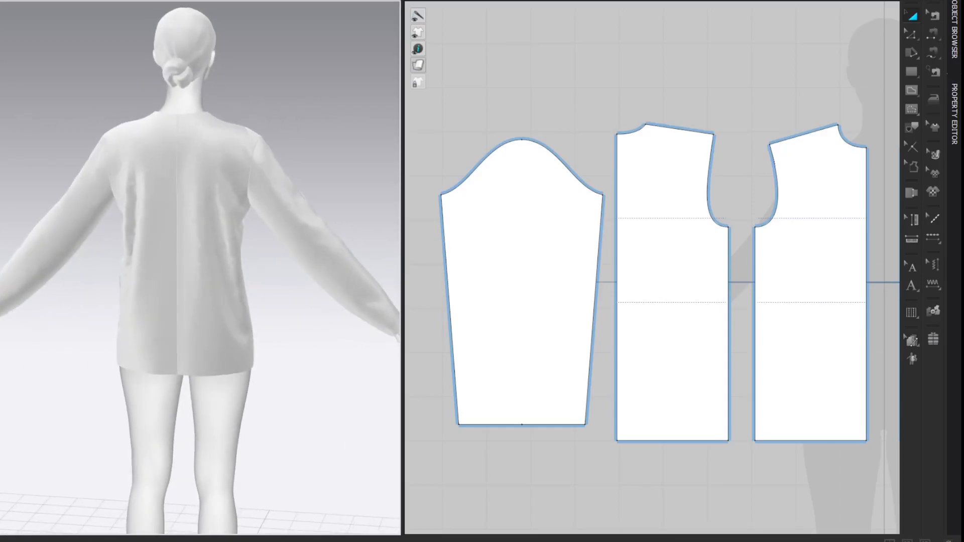
- Examine the draped garment's stress map around the body
left_click(2, 119)
right_click_drag(4, 48, 77, 54)
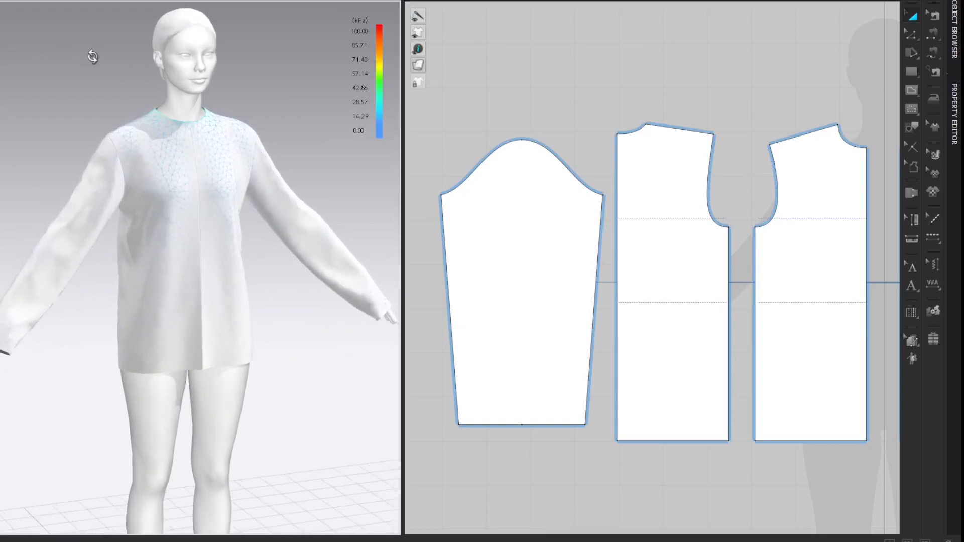
left_click(1, 119)
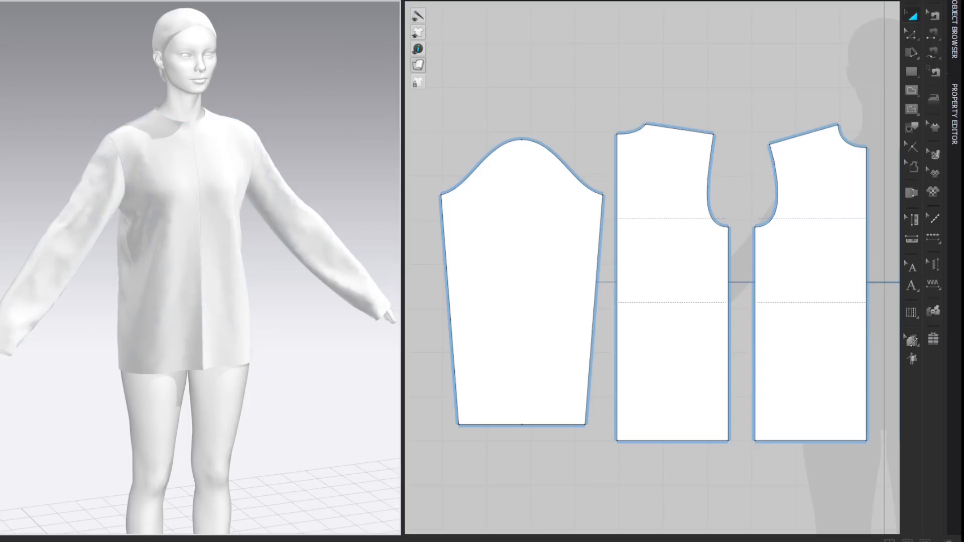
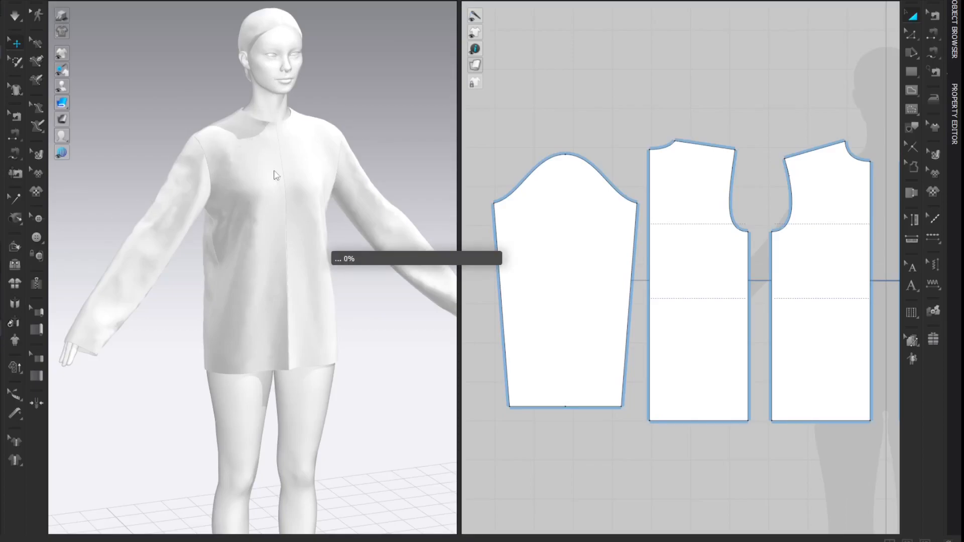
- Test the garment's drape on the avatar in an arms-down pose and restore the arms-out pose
left_click(422, 305)
key("space")
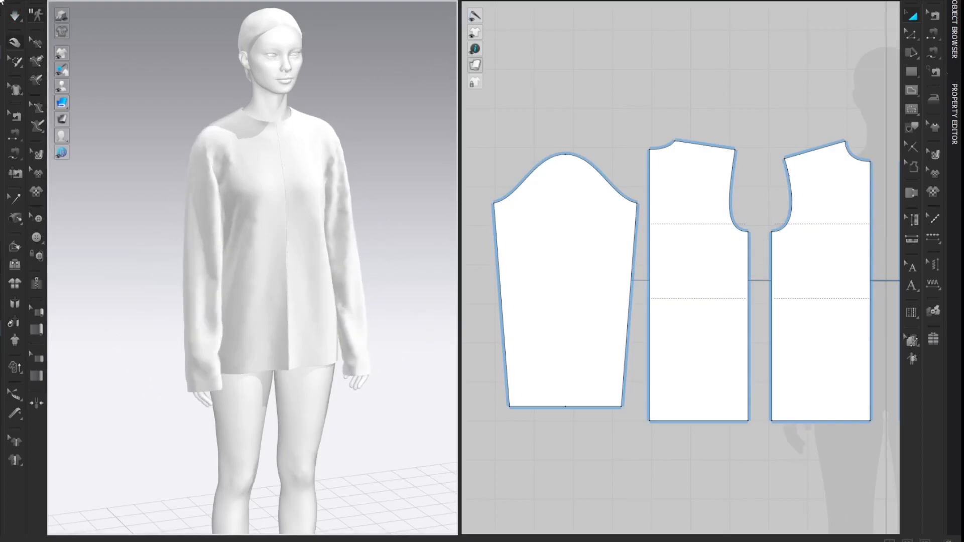
left_click(1, 2)
key("space")
key("space")
right_click_drag(327, 62, 414, 74)
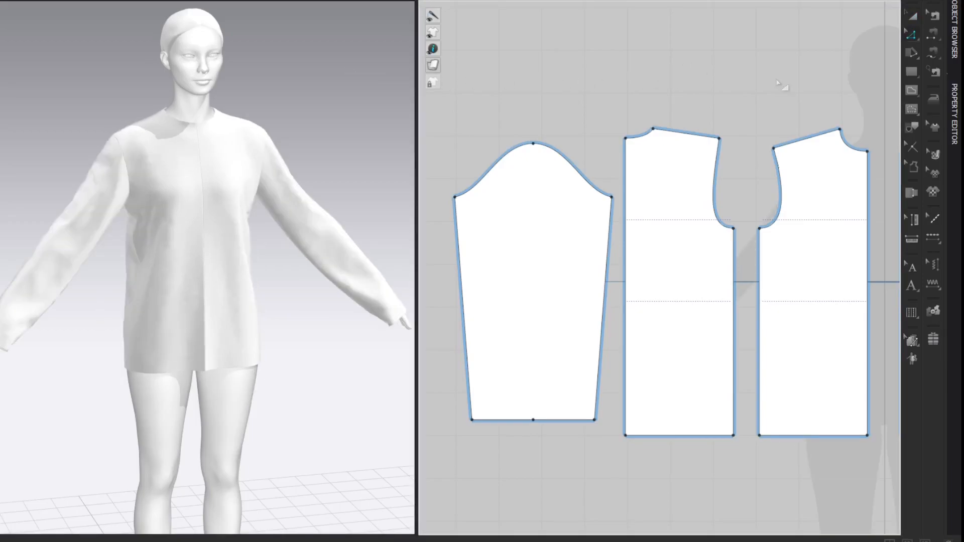
- Split the back bodice's centre-back line 5 cm down from the neckline
right_click(626, 147)
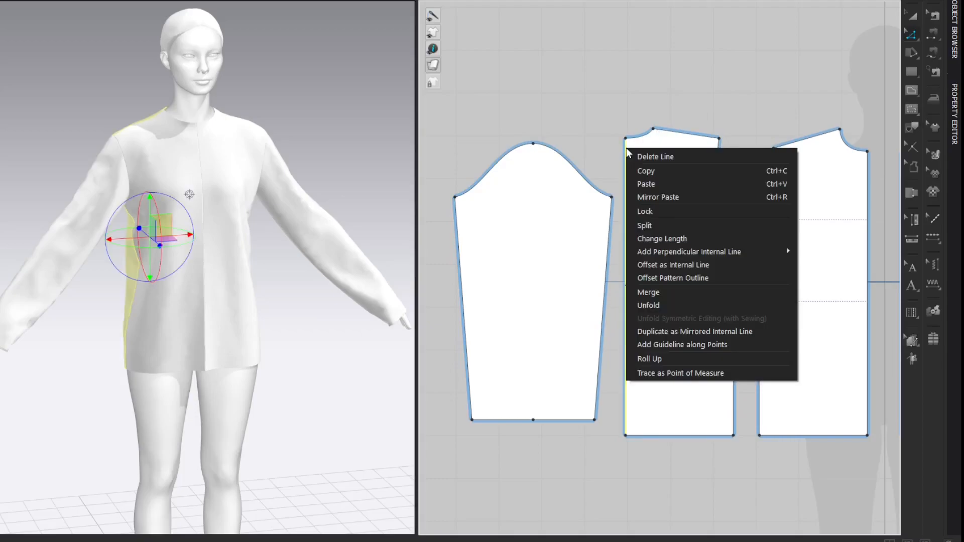
left_click(652, 210)
type("5")
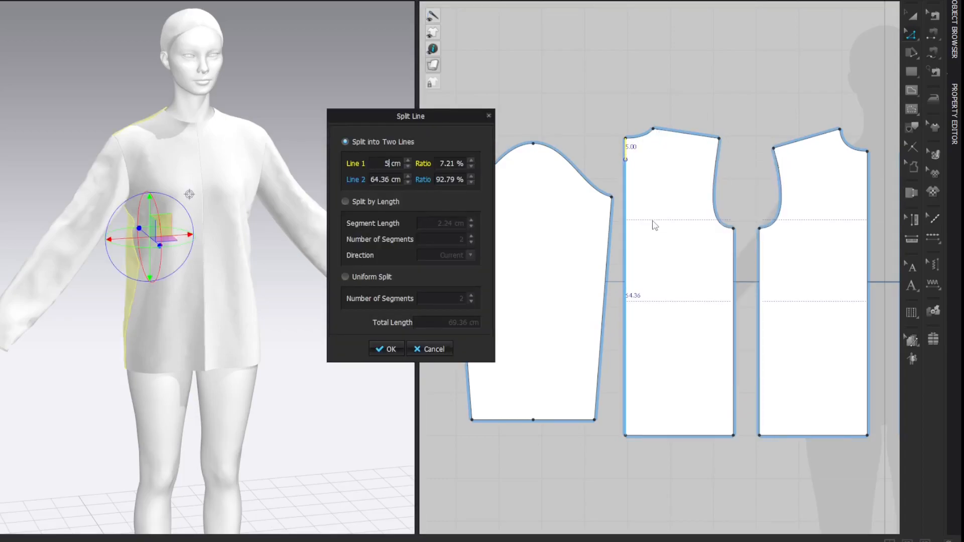
key("Return")
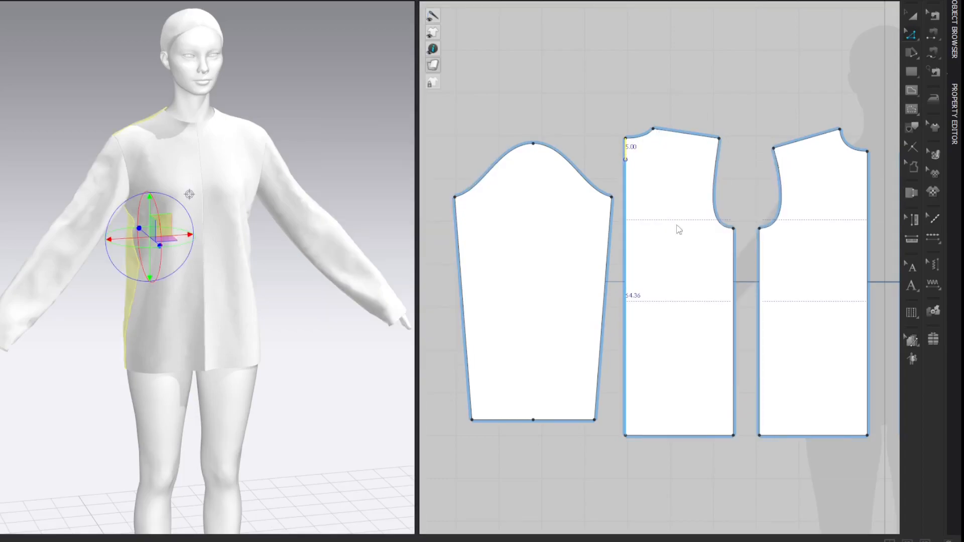
left_click(846, 55)
left_click(847, 57)
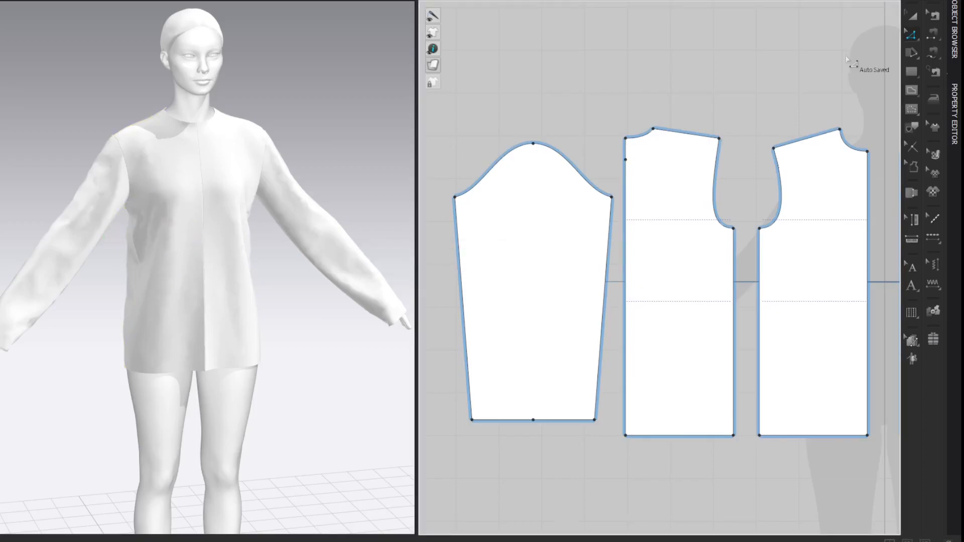
- Split the back bodice's shoulder line 5 cm from the neck point
right_click(661, 133)
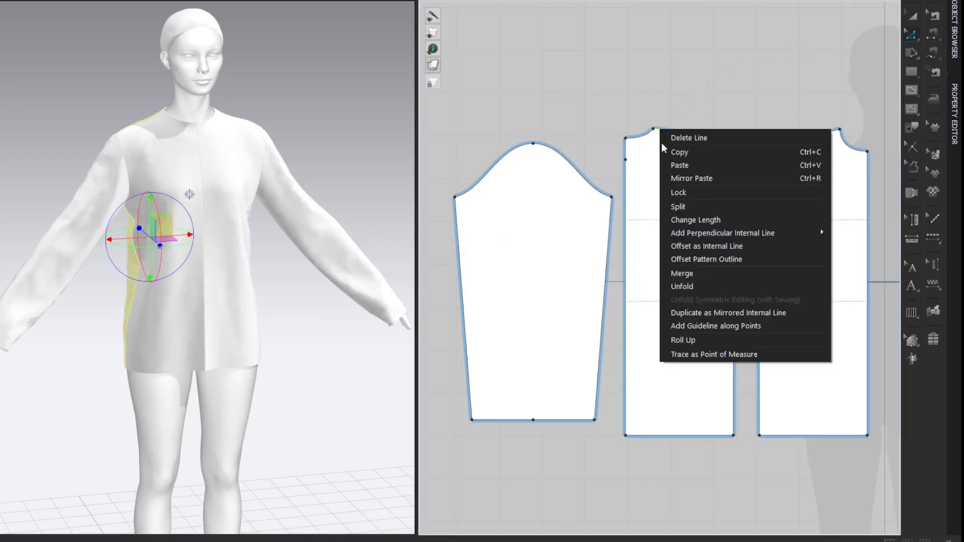
left_click(678, 209)
type("5")
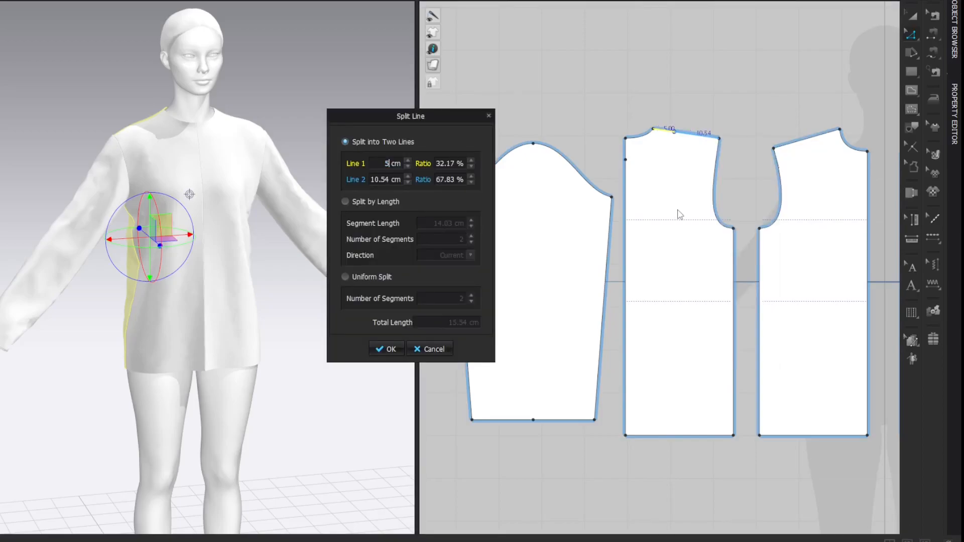
key("Return")
left_click(830, 82)
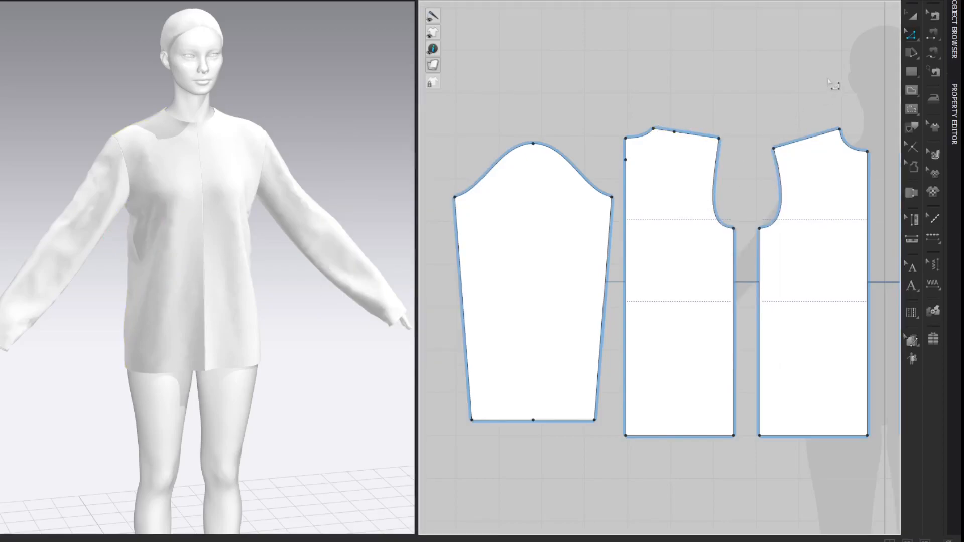
- Draw an internal line across the back neck between the centre-back and shoulder split points and curve it to follow the neckline
left_click(625, 160)
left_click(674, 132)
key("c")
left_click_drag(651, 146, 675, 158)
key("z")
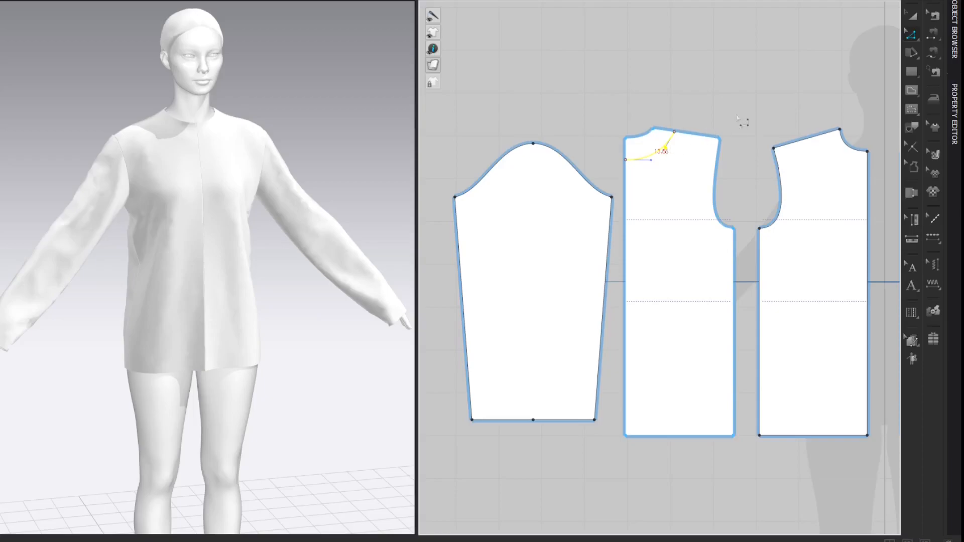
- Draw a straight internal line about 24 cm long on the front, from the neck-shoulder point to centre front just below the bust line
left_click(823, 79)
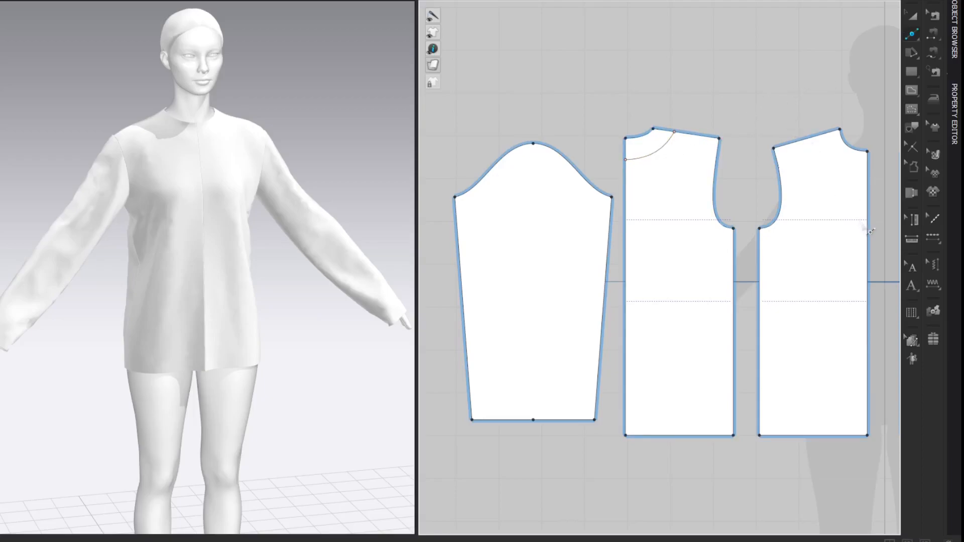
key("z")
key("v")
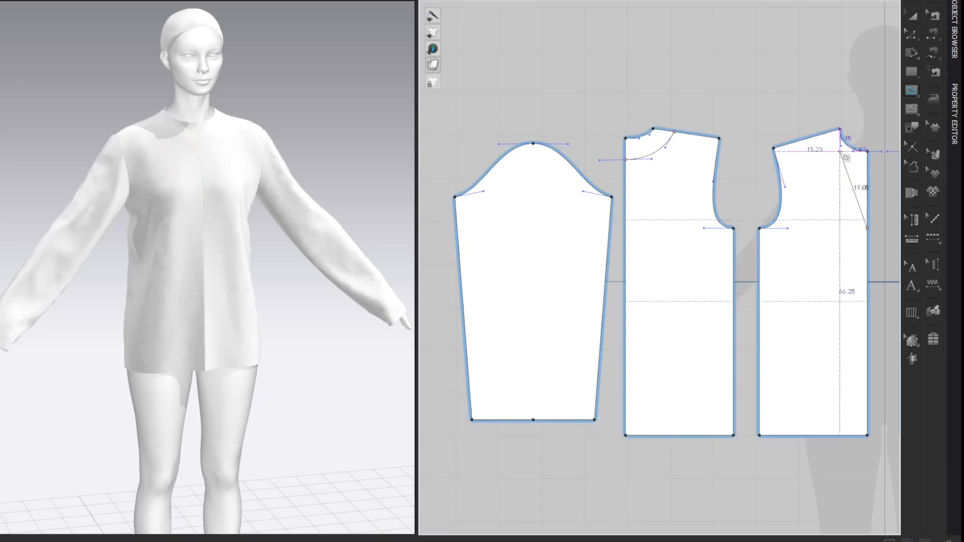
double_click(840, 129)
key("z")
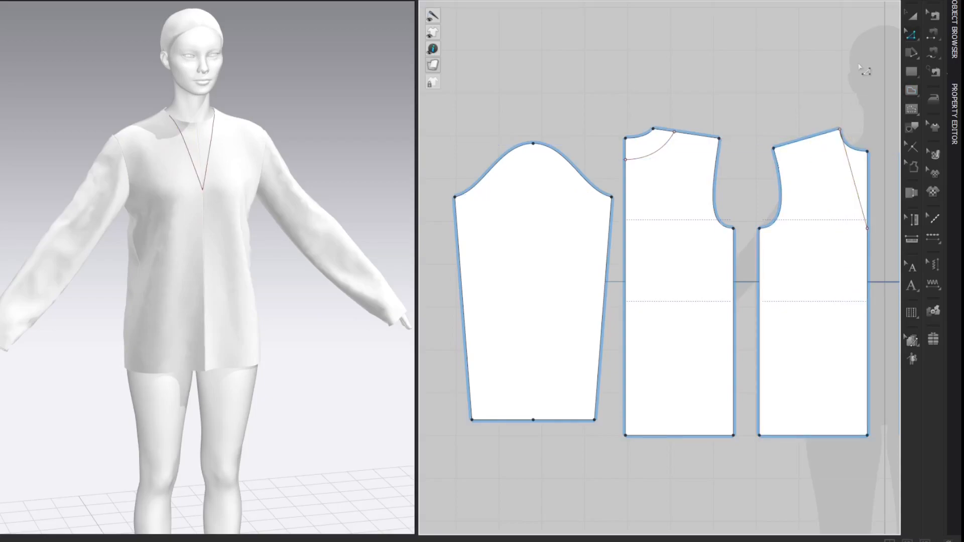
- Cut the front pattern along the diagonal neck line and delete the cut-off neckline corner to form a V-neck
right_click(853, 176)
left_click(841, 320)
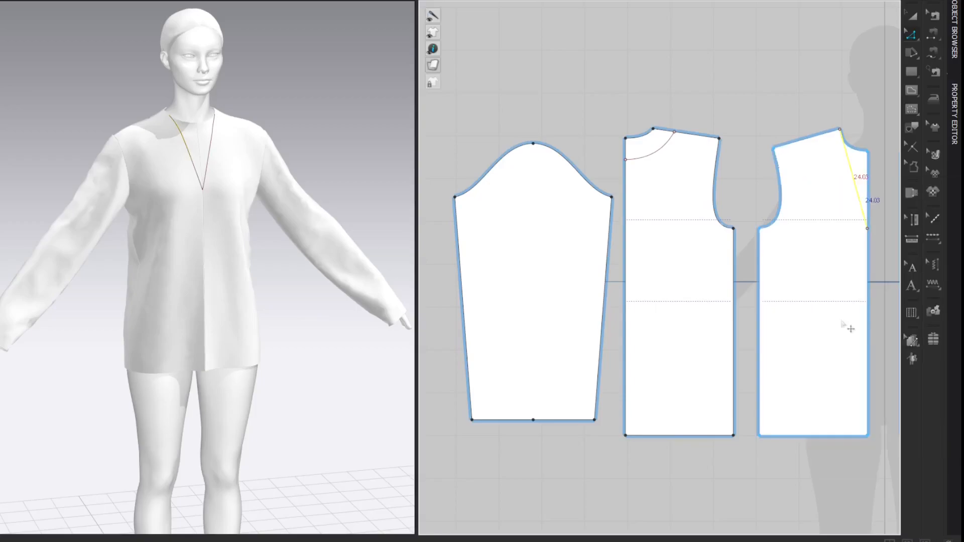
left_click(865, 173)
key("Delete")
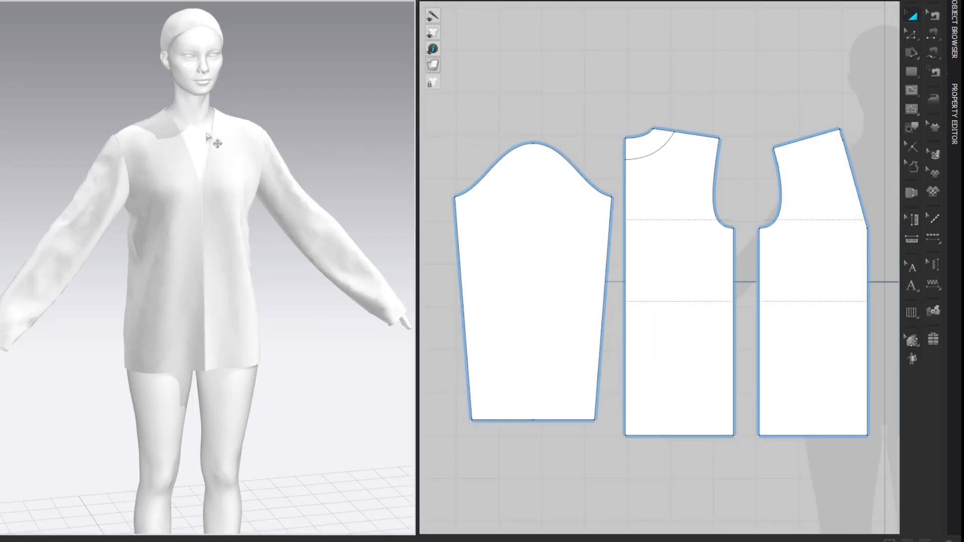
- Delete the extra point near the shoulder end of the front's V-neck edge
key("z")
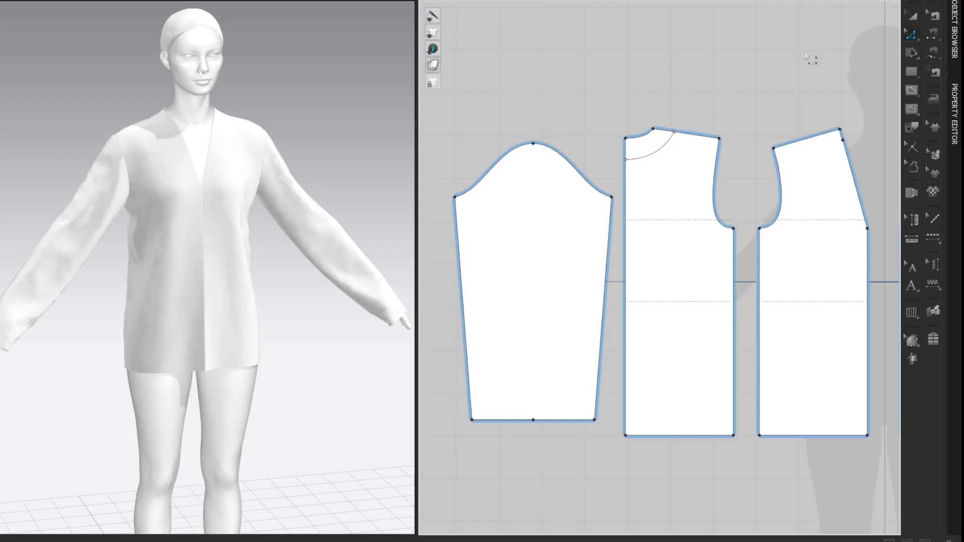
left_click_drag(868, 128, 849, 164)
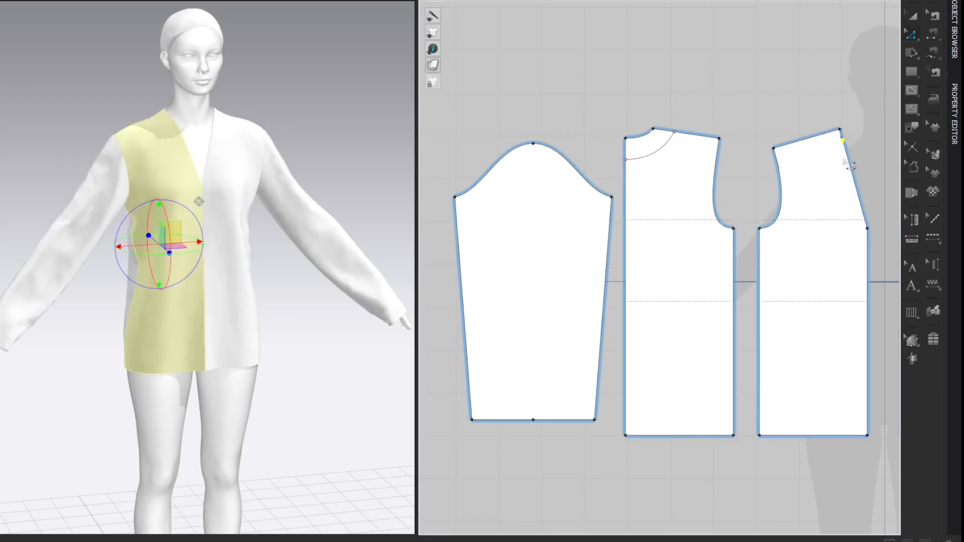
left_click(884, 104)
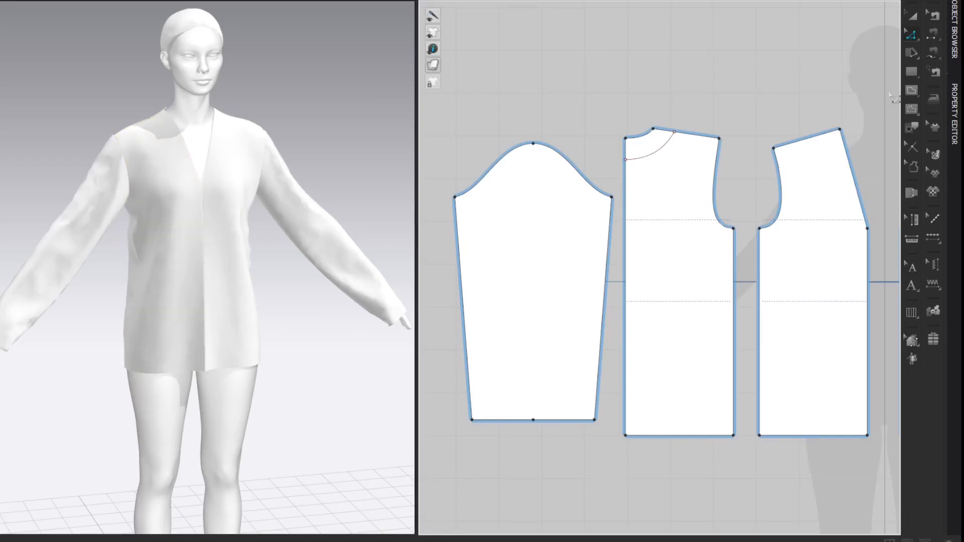
- Offset the front's V-neck edge as an extended internal line at a distance of 5 cm
left_click(850, 164)
right_click(849, 165)
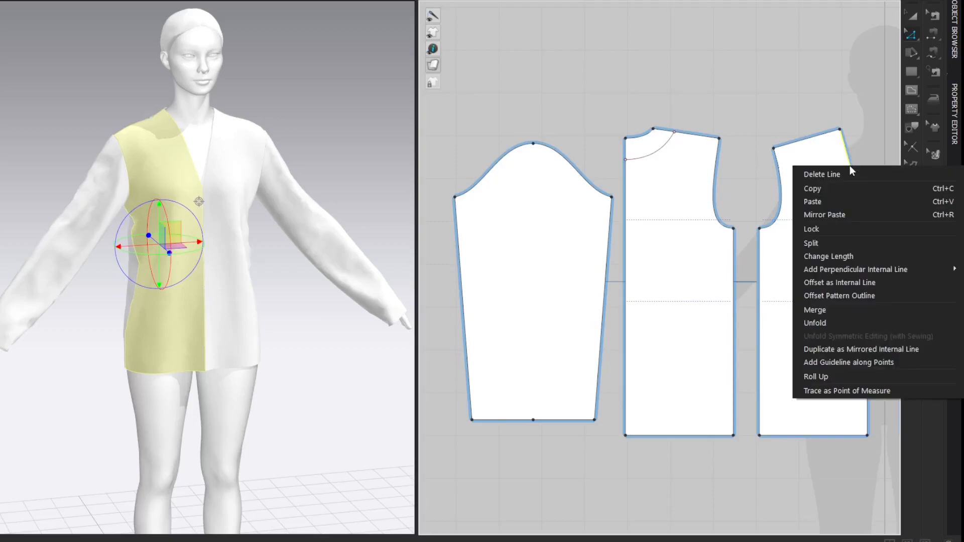
left_click(875, 279)
type("5")
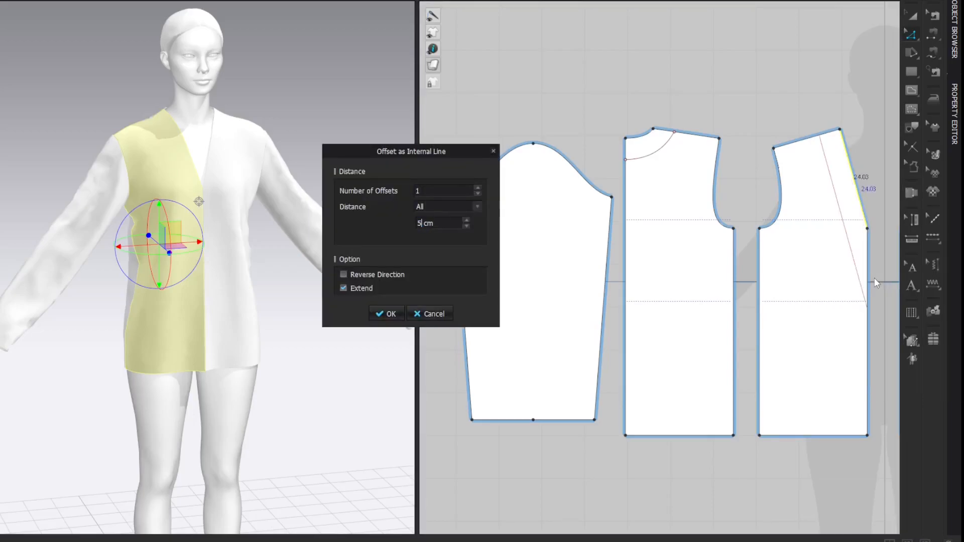
left_click(392, 313)
left_click(783, 40)
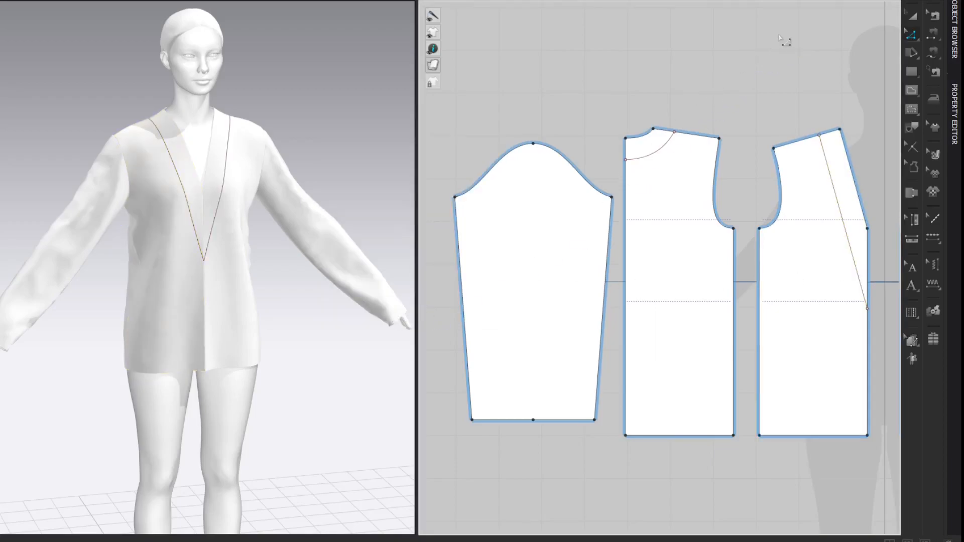
- Offset the front's centre-front edge as an extended internal line at a distance of 2.5 cm
left_click(867, 336)
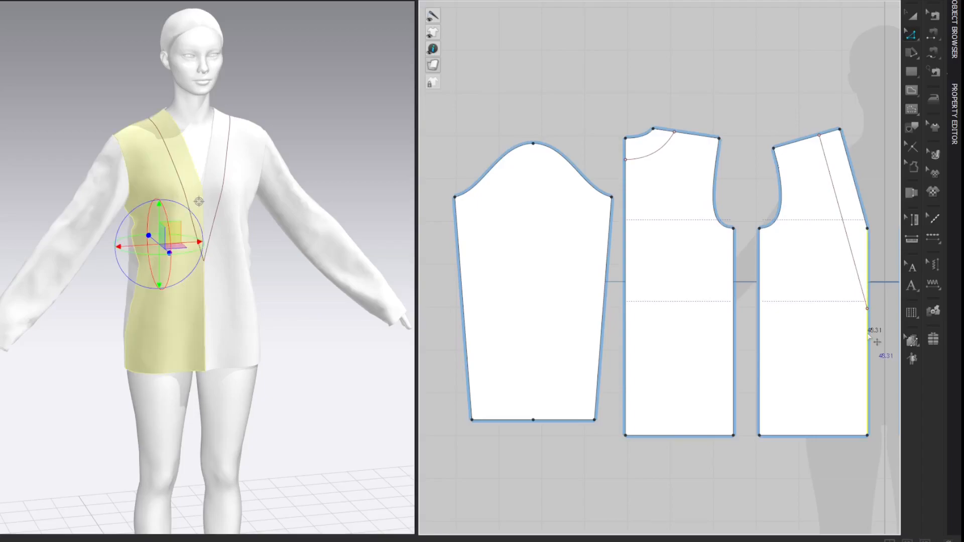
right_click(866, 332)
left_click(860, 457)
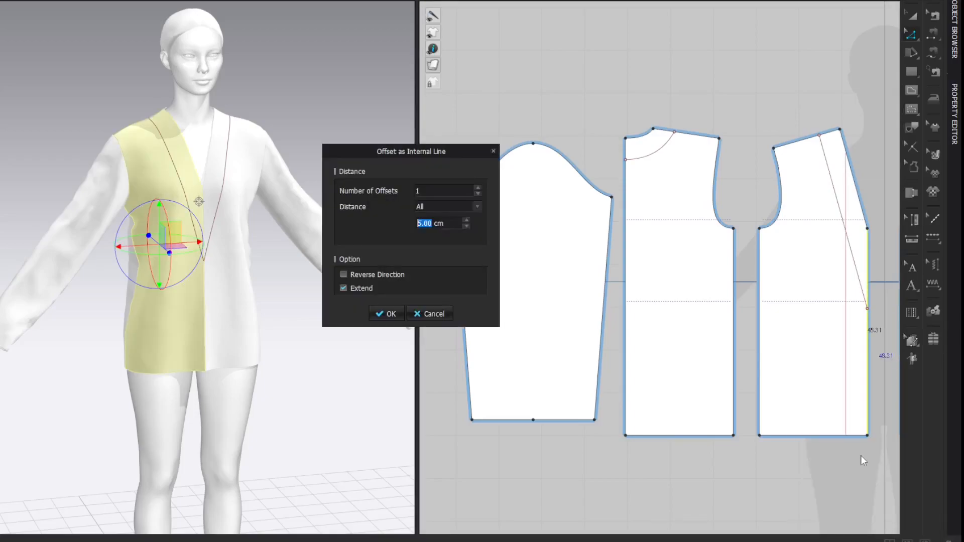
type("2.5")
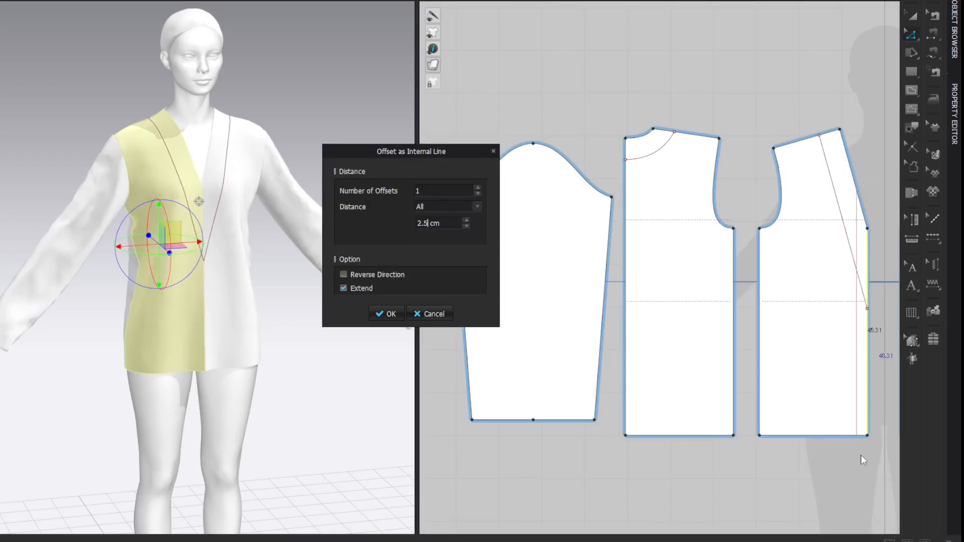
left_click(385, 315)
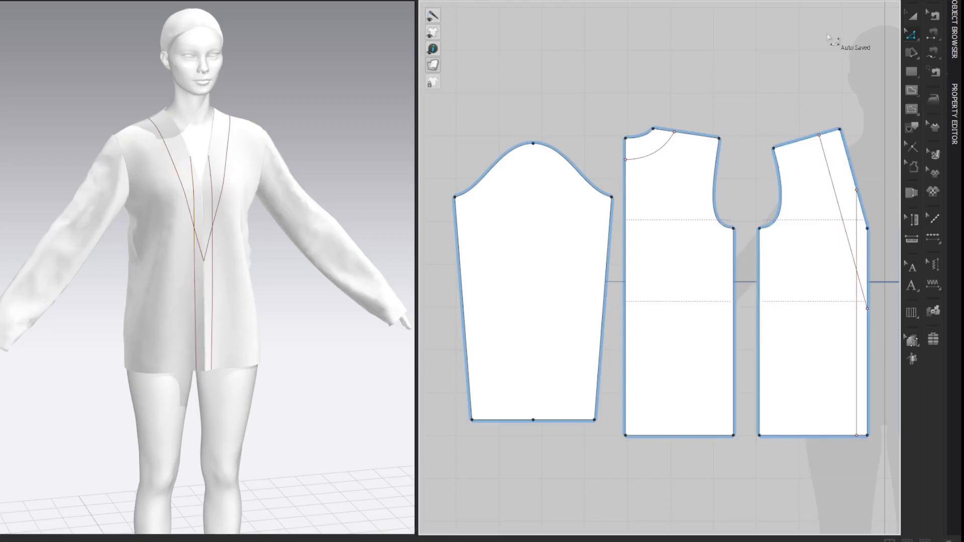
- Add a point where the two offset internal lines intersect and delete the line segments extending past it
right_click(857, 329)
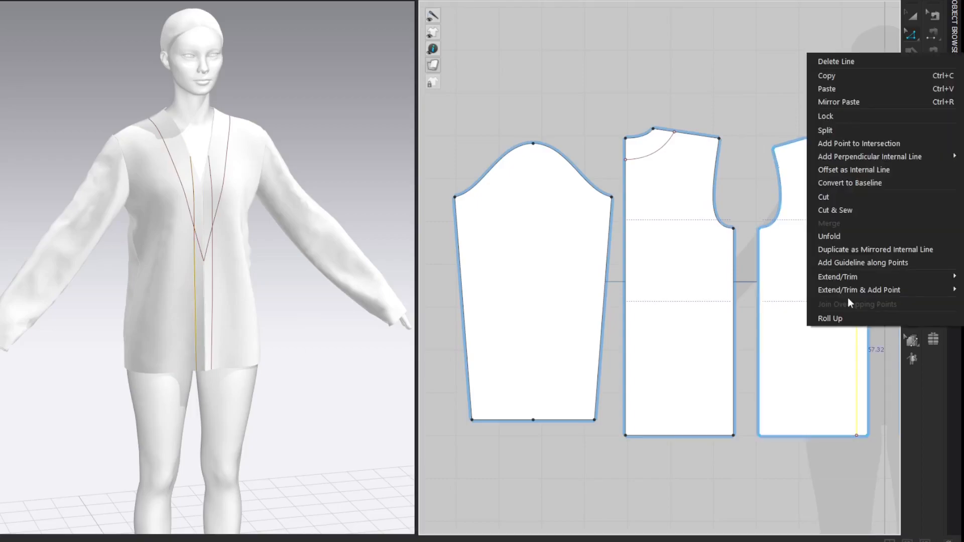
left_click(856, 146)
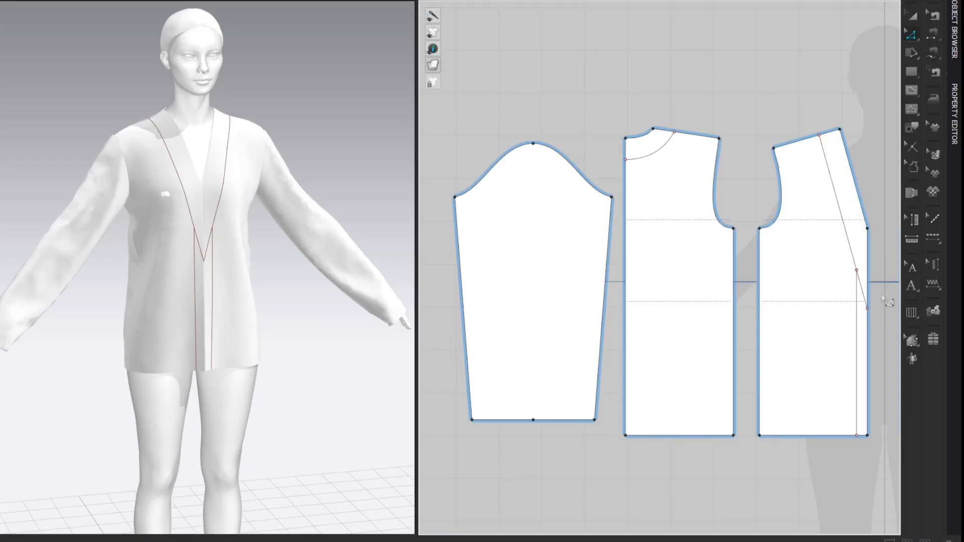
left_click_drag(867, 307, 867, 282)
left_click(880, 113)
- Draw an internal line from the intersection of the offset lines to the lower end of the V-neck edge
key("g")
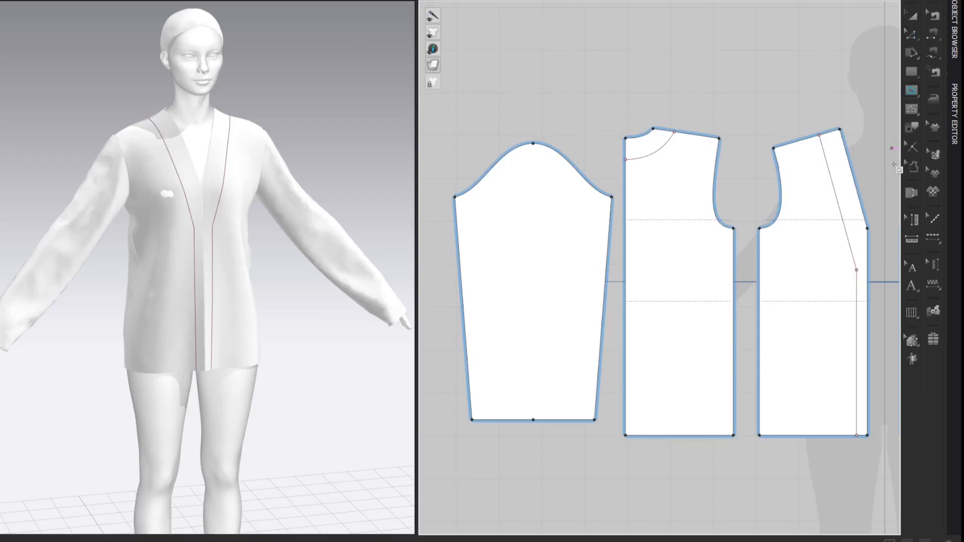
left_click(856, 270)
double_click(867, 229)
key("z")
left_click(860, 58)
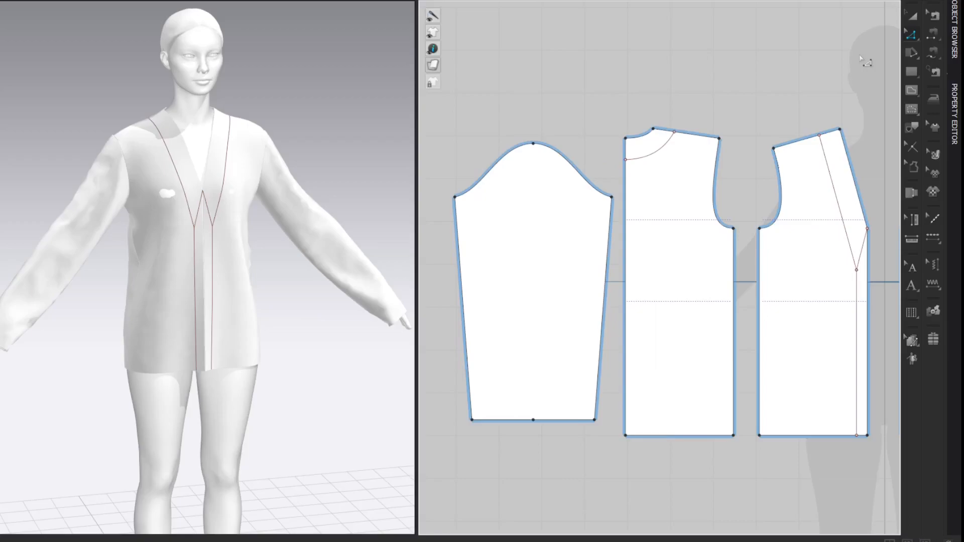
- Create a Layer Clone (Over) of the mirrored front pattern and place the copy directly above the original
middle_click_drag(827, 69, 650, 62)
key("a")
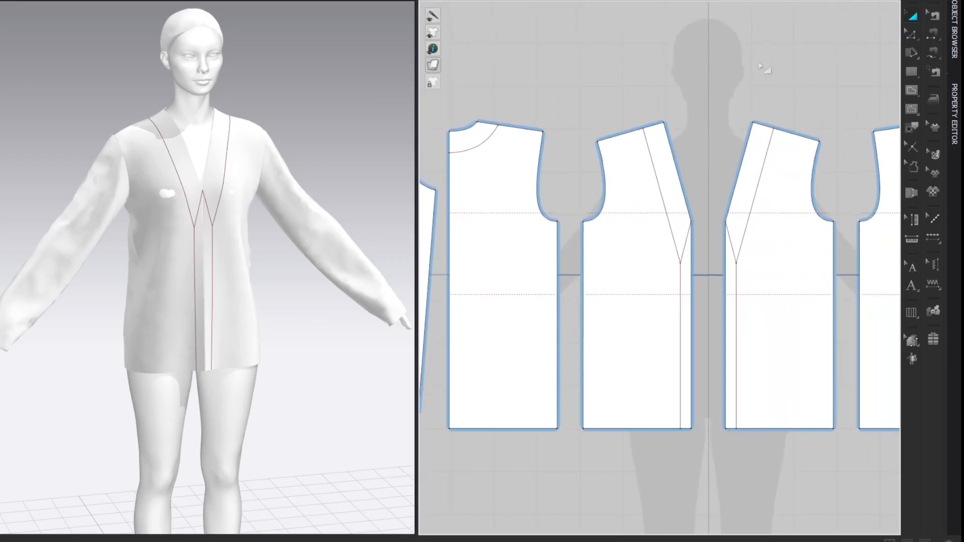
left_click(786, 270)
left_click(786, 270)
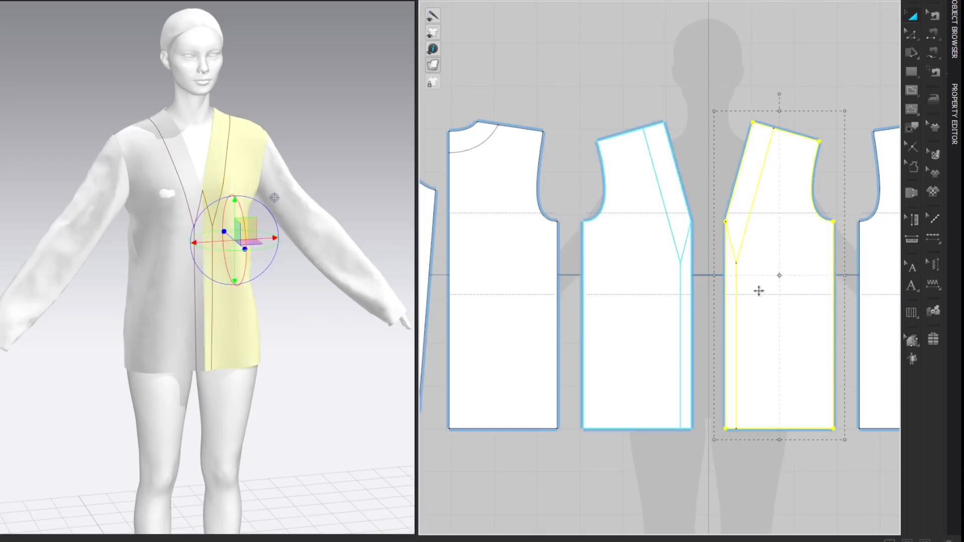
right_click(759, 290)
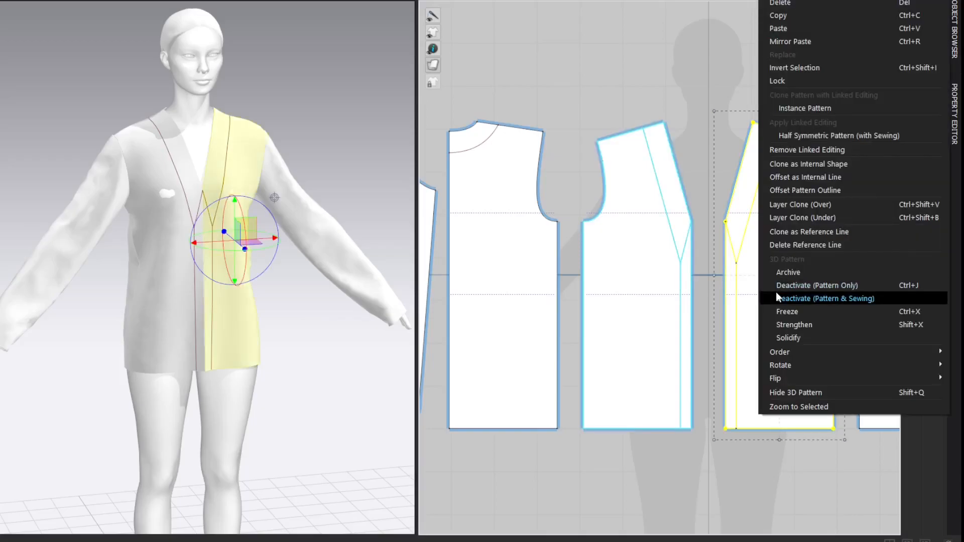
left_click(806, 206)
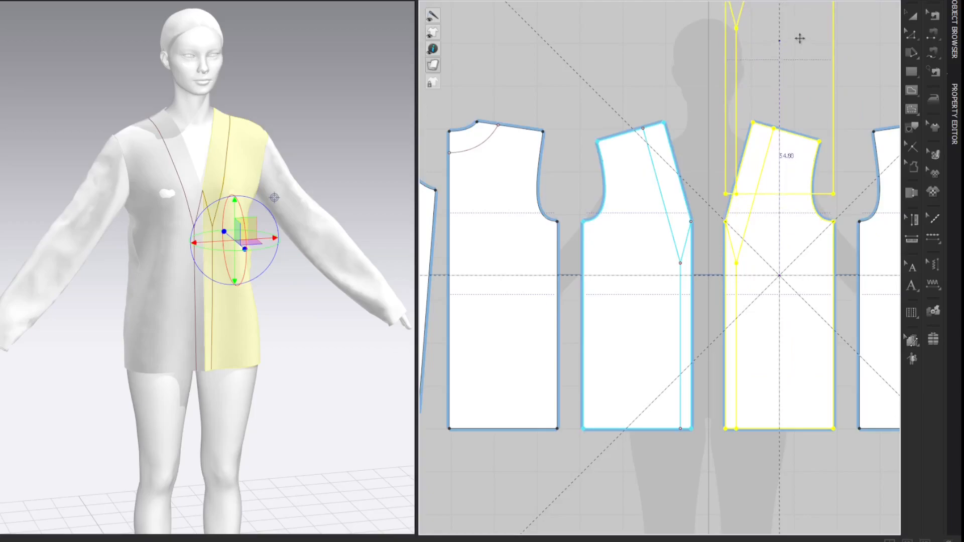
left_click(785, 26)
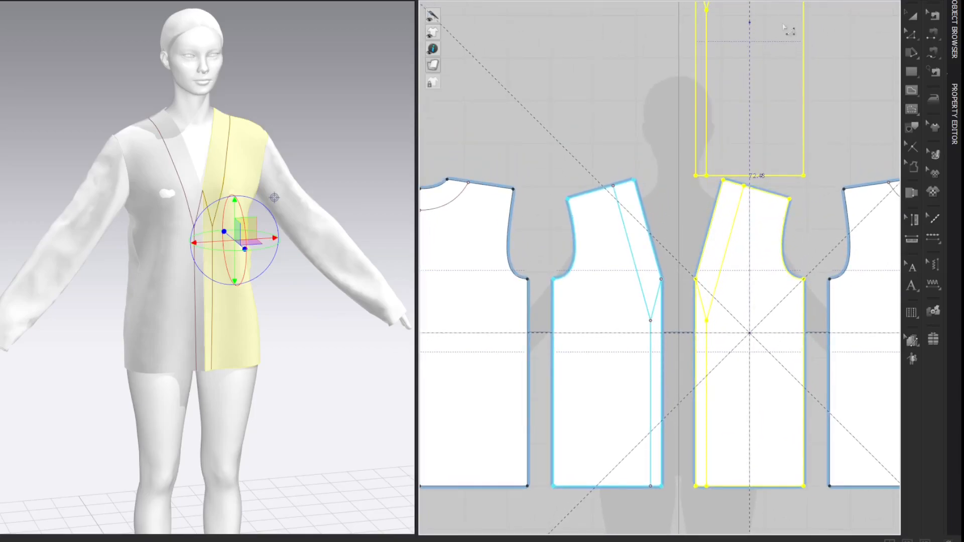
left_click(833, 107)
- Cut the cloned front along its vertical internal line and the short diagonal line above it
right_click_drag(849, 117, 864, 173)
scroll(864, 132, "down", 2)
key("z")
left_click(749, 90)
left_click(753, 143, "shift")
right_click(753, 142)
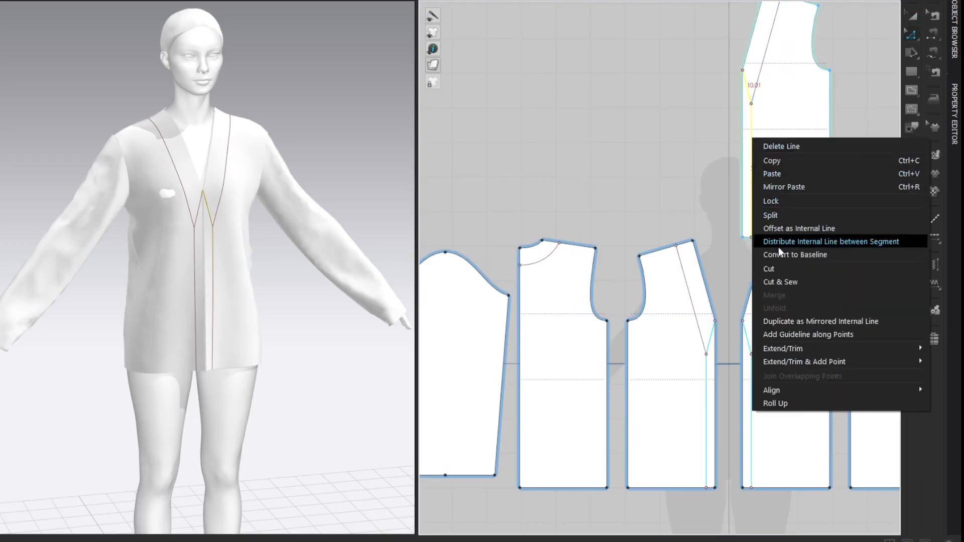
left_click(779, 267)
- Delete the larger body piece of the cut clone, keeping only the narrow placket strip
key("a")
left_click(798, 140)
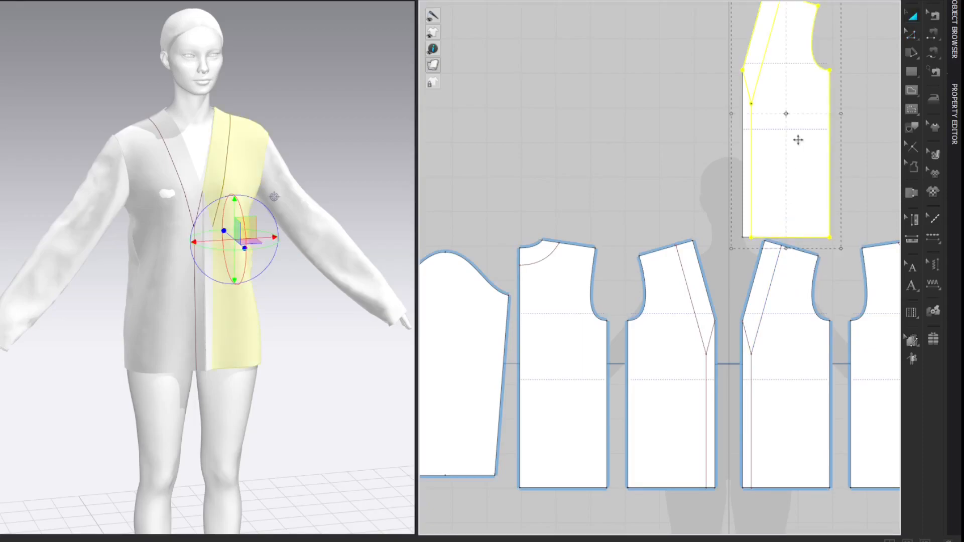
key("Delete")
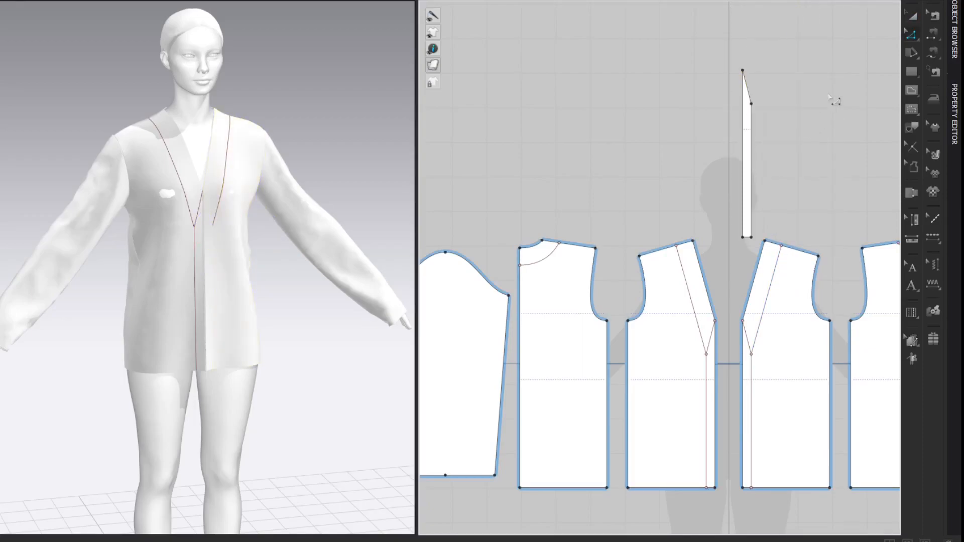
- Merge the long straight edge of the placket strip to the centre-front edge of the original front pattern
left_click(753, 133)
left_click(717, 363, "shift")
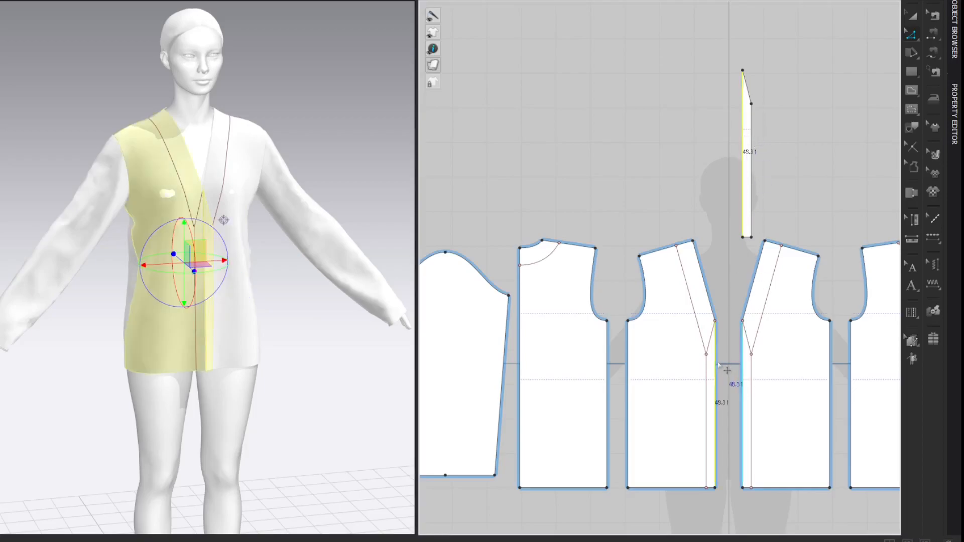
right_click(718, 365)
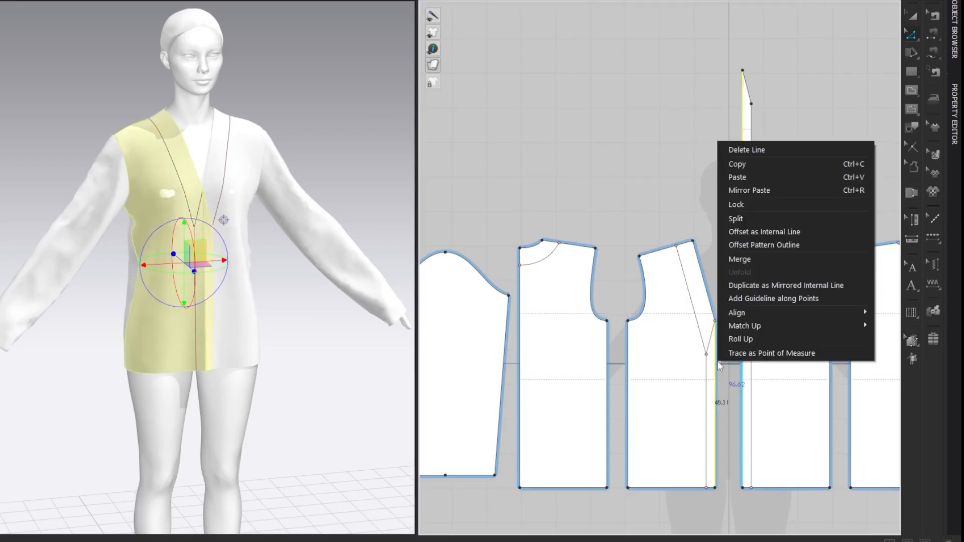
left_click(736, 260)
left_click(834, 124)
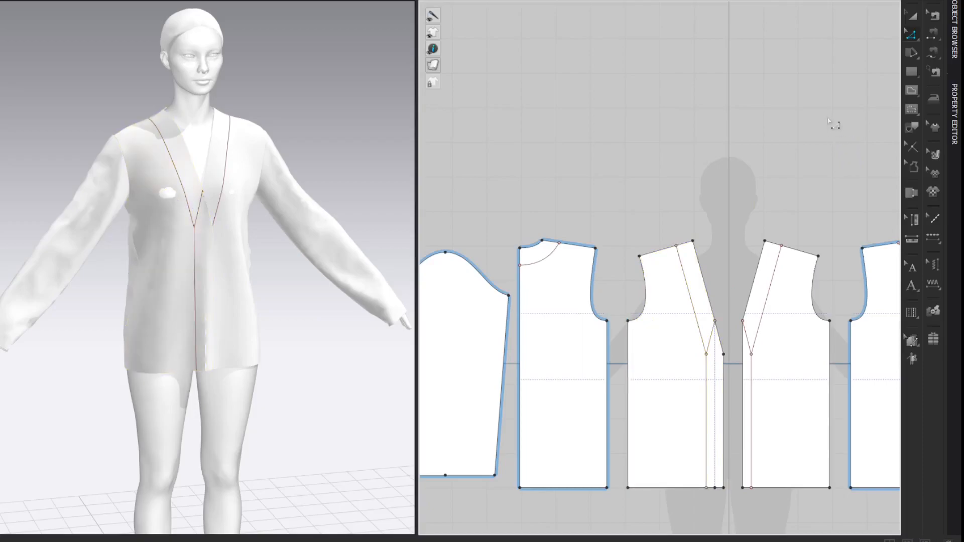
- Delete the mirrored front pattern that has no placket extension
right_click_drag(818, 177, 792, 43)
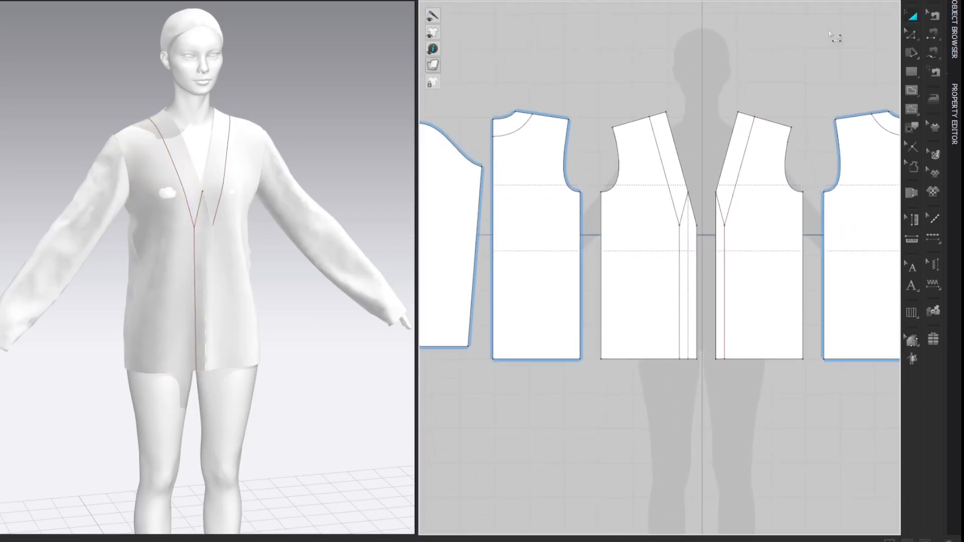
left_click(774, 231)
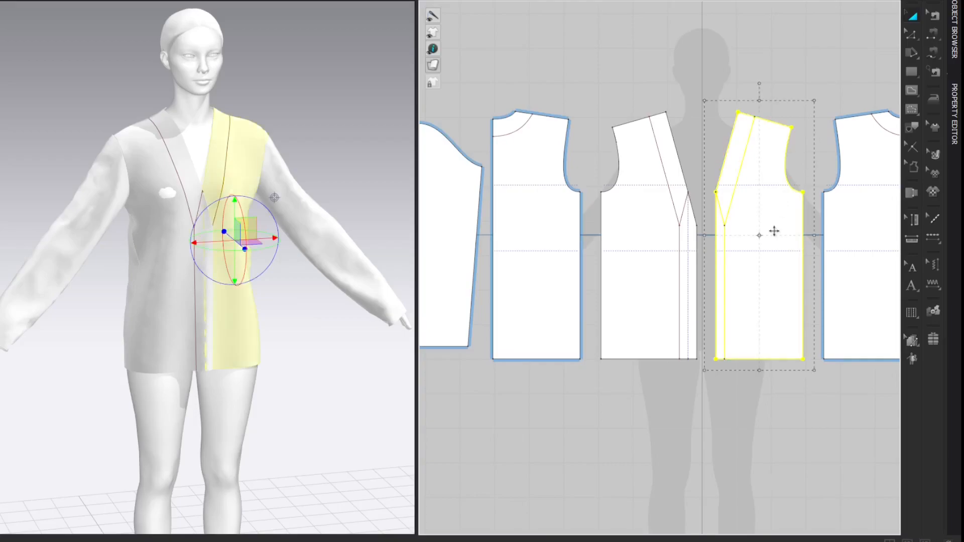
key("Delete")
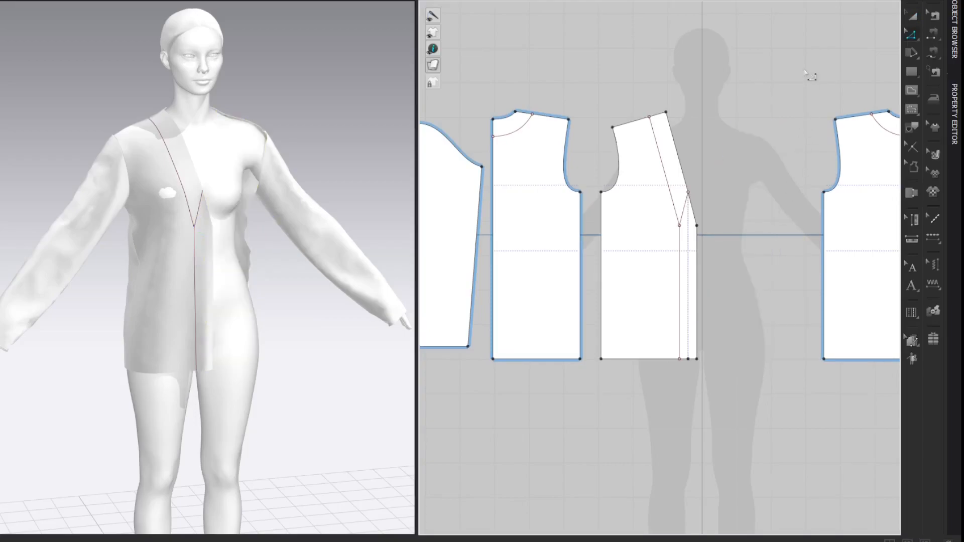
- Mirror-paste the front pattern with its placket extension and place the copy on the opposite side of the centre line
left_click(632, 246)
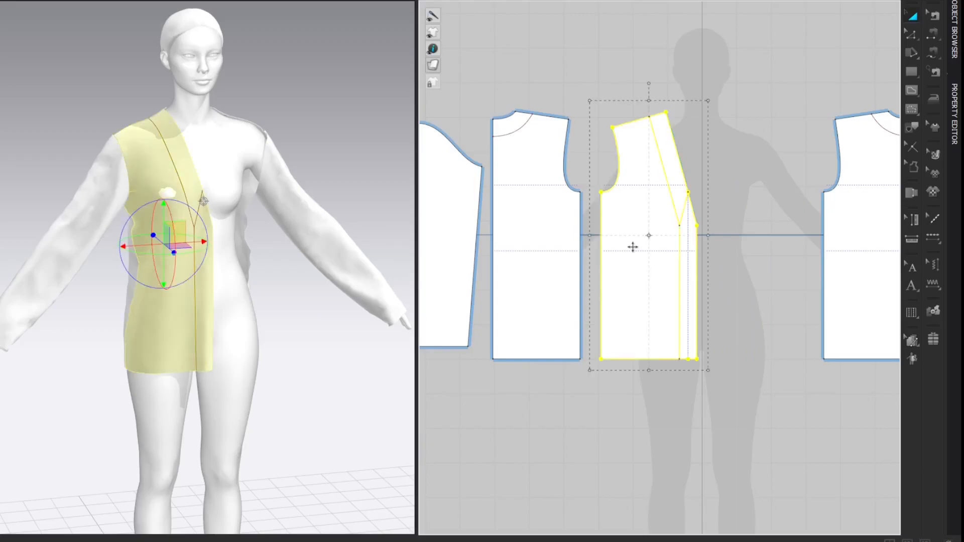
key("ctrl+c")
key("ctrl+r")
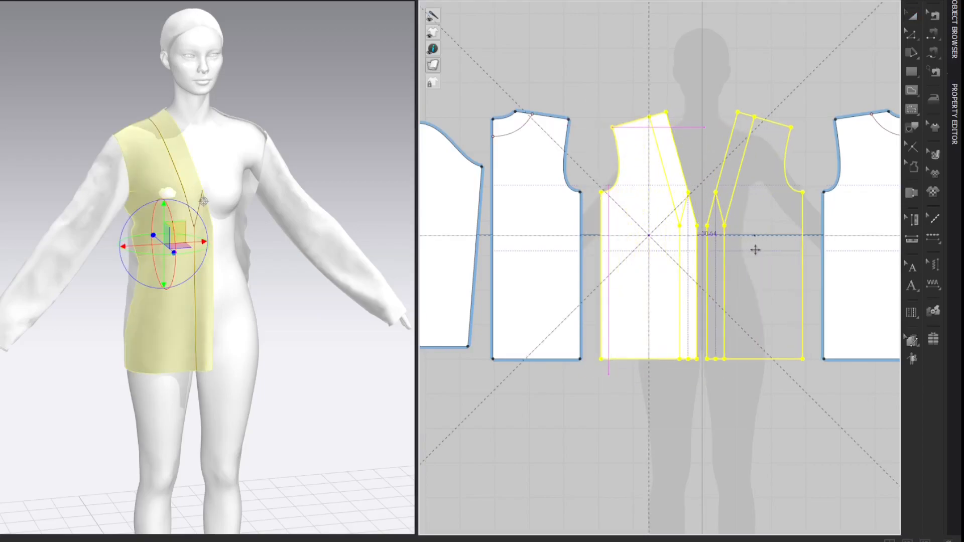
left_click(762, 255)
left_click(830, 39)
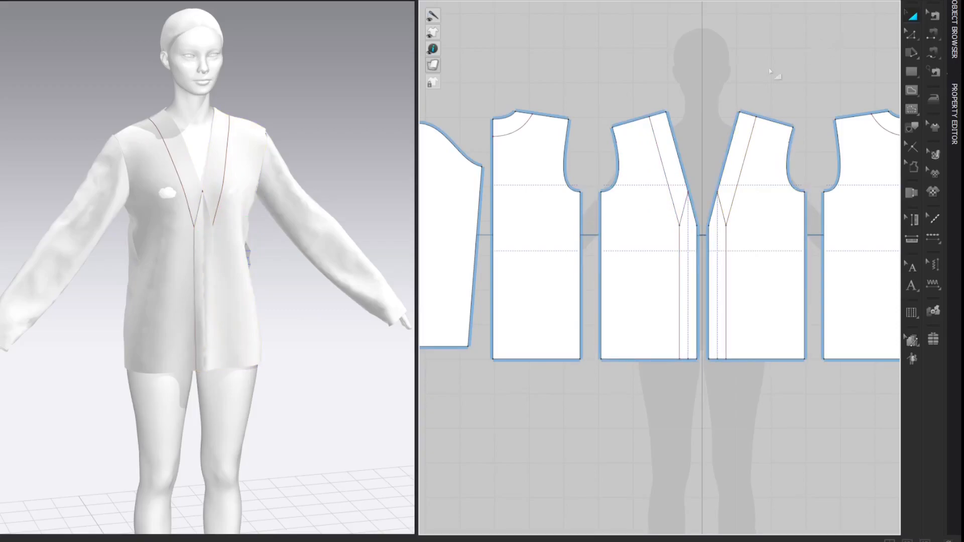
- Move the wearer's right front slightly forward in 3D so its placket lies over the opposite front
left_click(174, 296)
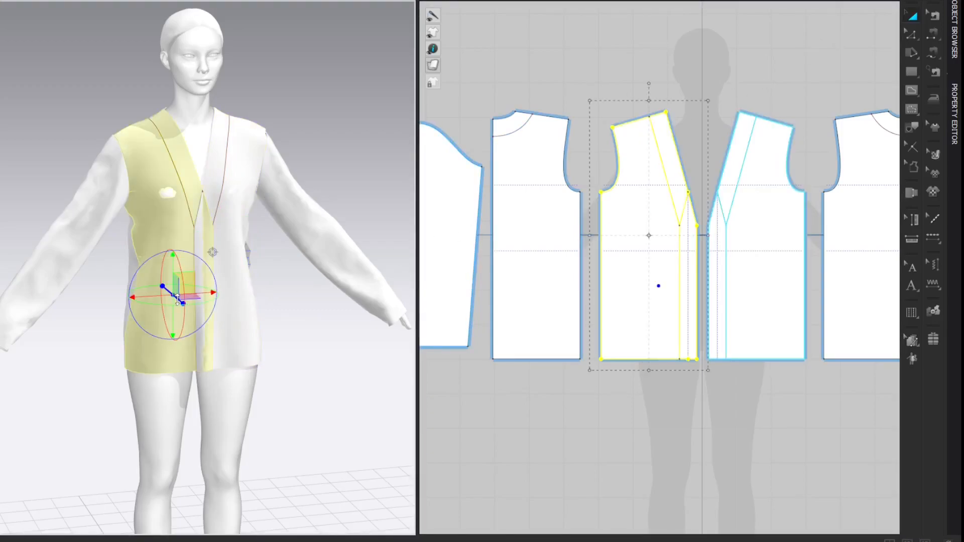
left_click_drag(178, 300, 180, 301)
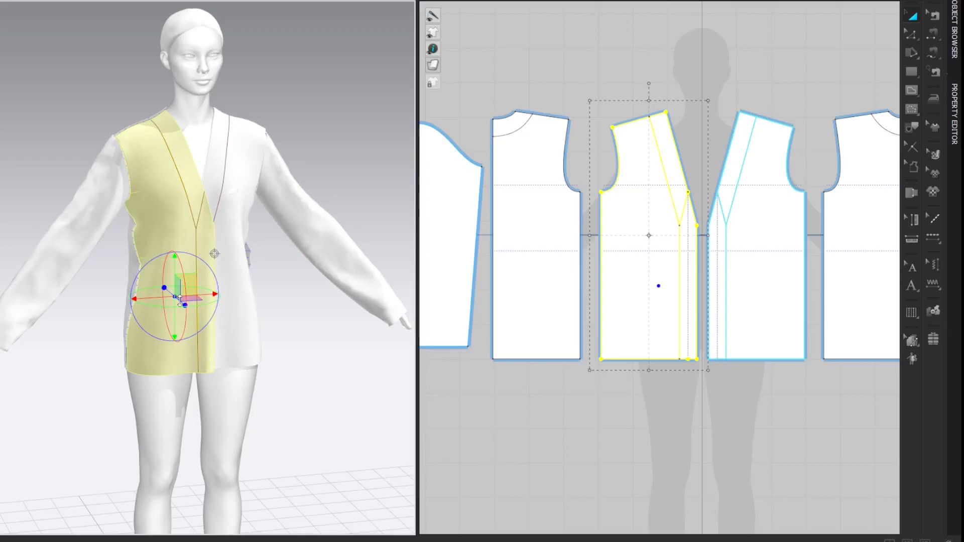
left_click(848, 73)
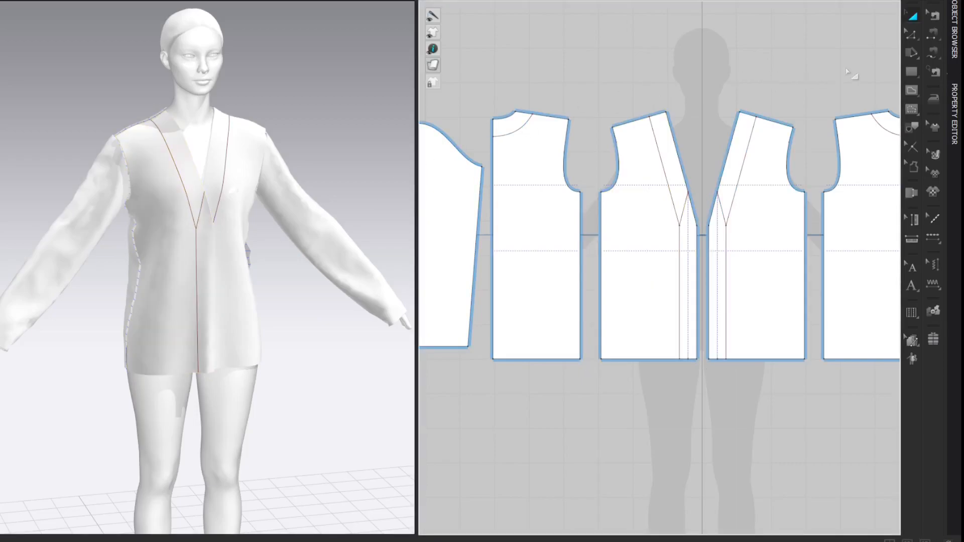
- Cut & Sew the fronts along the diagonal neckline and vertical placket lines, and the backs along their curved neckline line
left_click(669, 182)
left_click(680, 273, "shift")
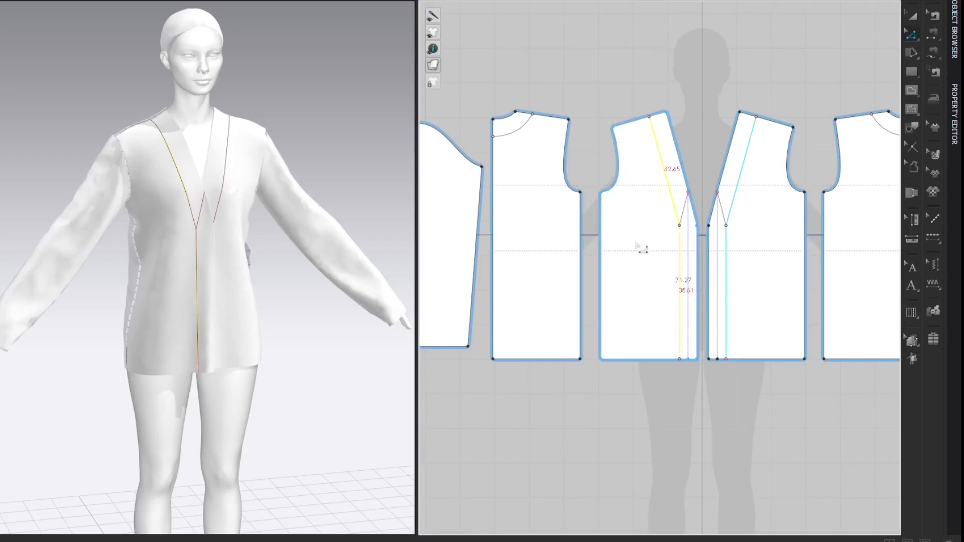
left_click(522, 132, "shift")
right_click(520, 130)
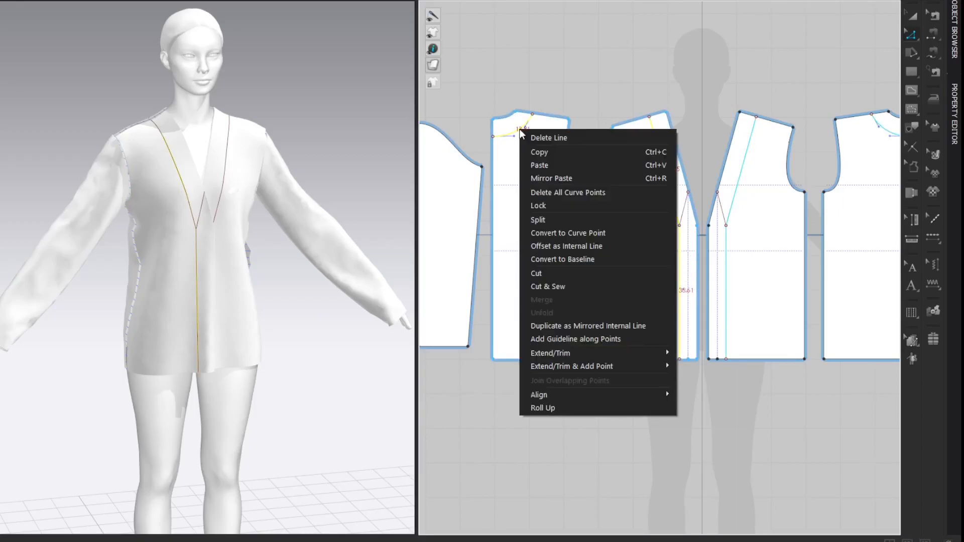
left_click(551, 286)
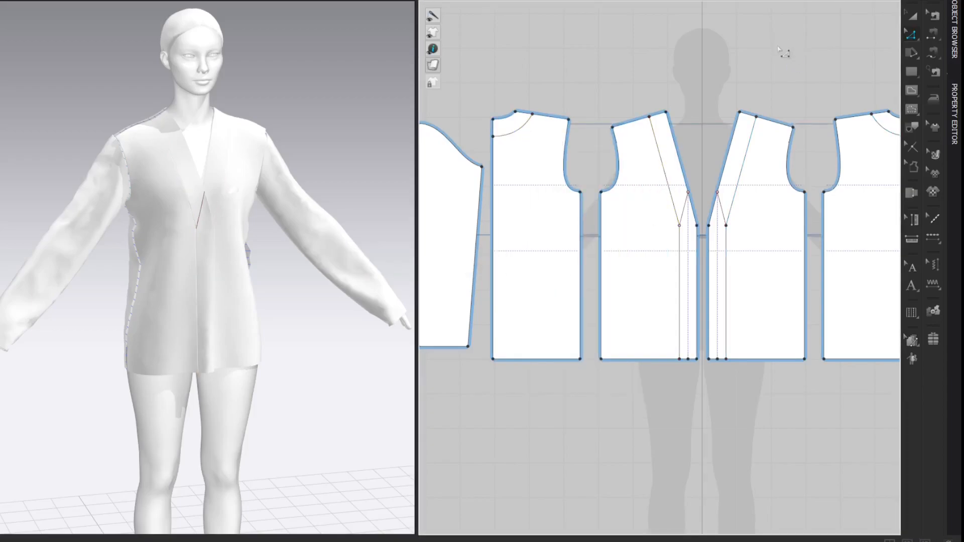
- Move the wearer's right sleeve, back and front body pieces horizontally away from their separated neckline and placket strip
scroll(728, 80, "down", 3)
key("a")
left_click(512, 226)
left_click(580, 221, "shift")
left_click(649, 222, "shift")
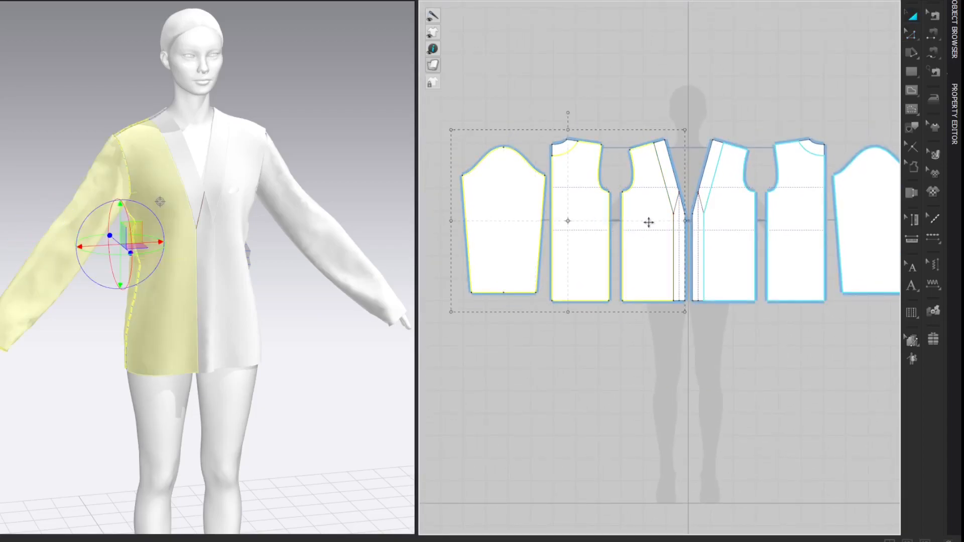
left_click_drag(560, 189, 556, 191)
right_click(555, 190)
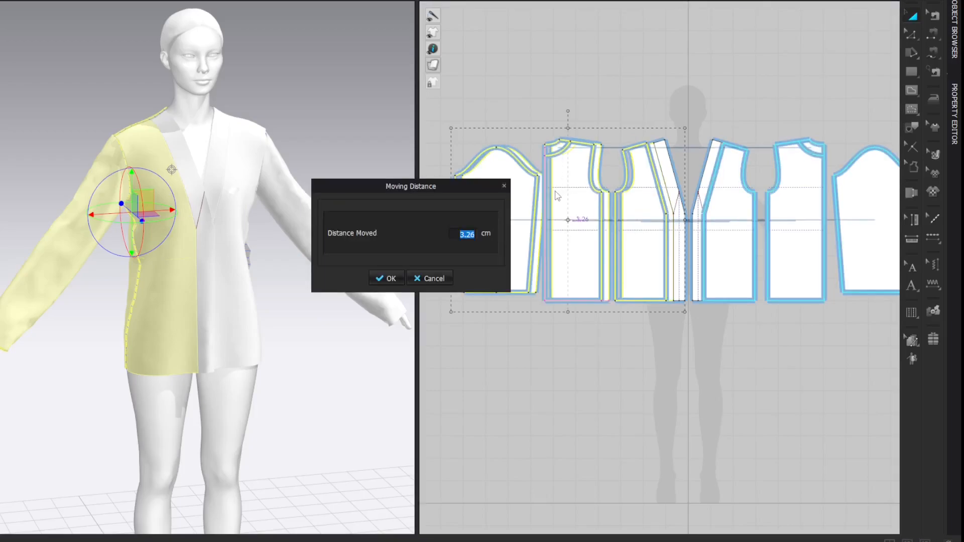
key("Return")
- Move the wearer's left front, back and sleeve patterns 4 cm away from their separated neckline and placket strip
left_click(707, 176)
left_click(792, 207, "shift")
left_click(854, 206, "shift")
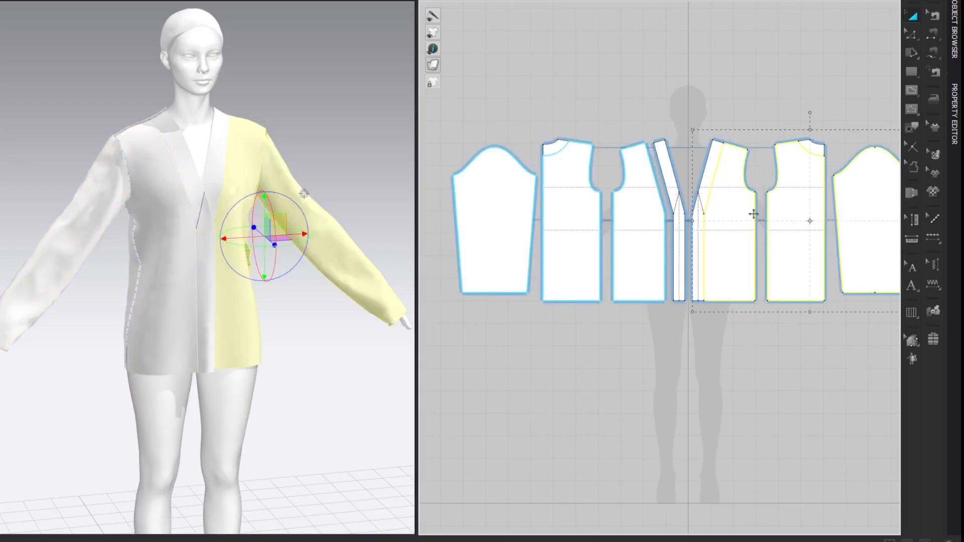
left_click_drag(736, 214, 743, 213)
right_click(743, 214)
type("6")
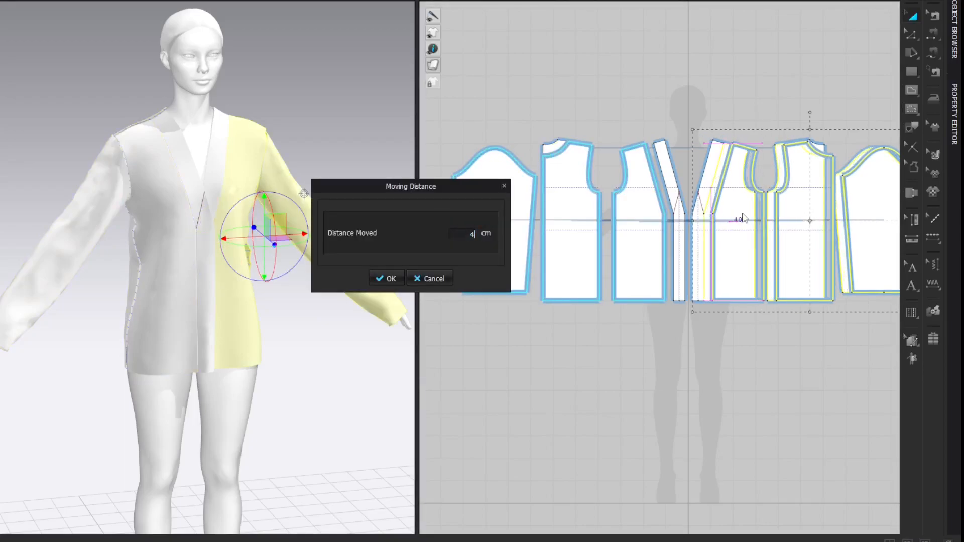
key("Return")
left_click(727, 53)
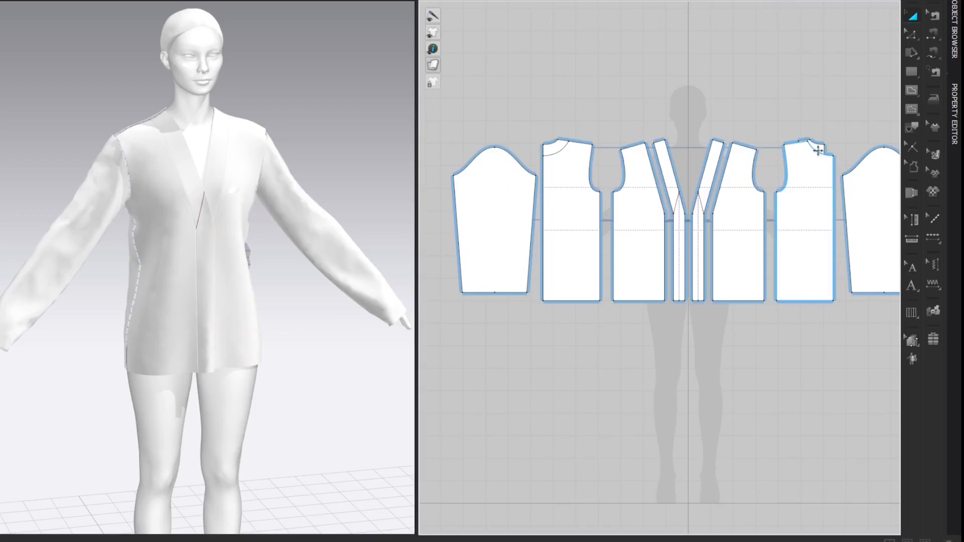
- Move the two small back neckline pieces up, clear of the back body patterns, and level them with each other
left_click_drag(819, 148, 839, 127)
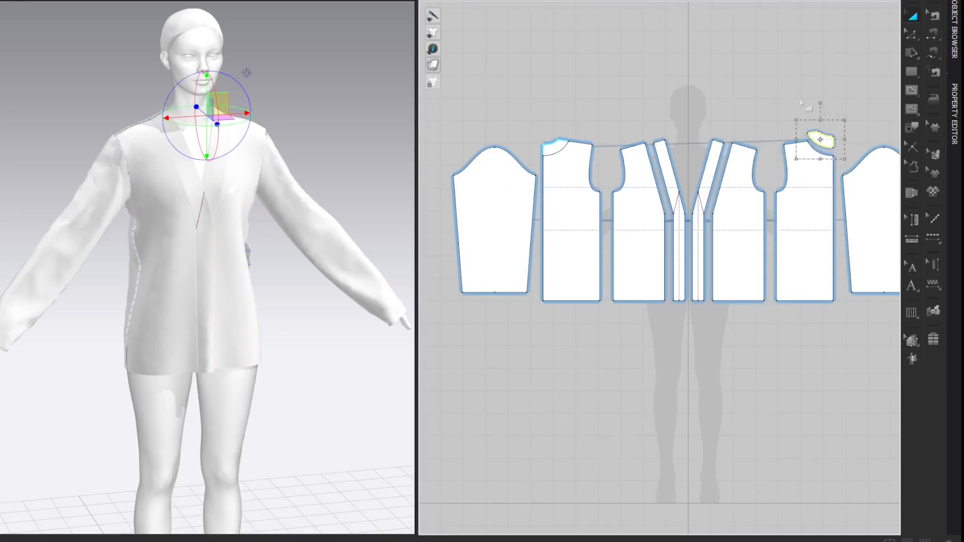
left_click_drag(558, 143, 555, 130)
left_click(813, 136, "shift")
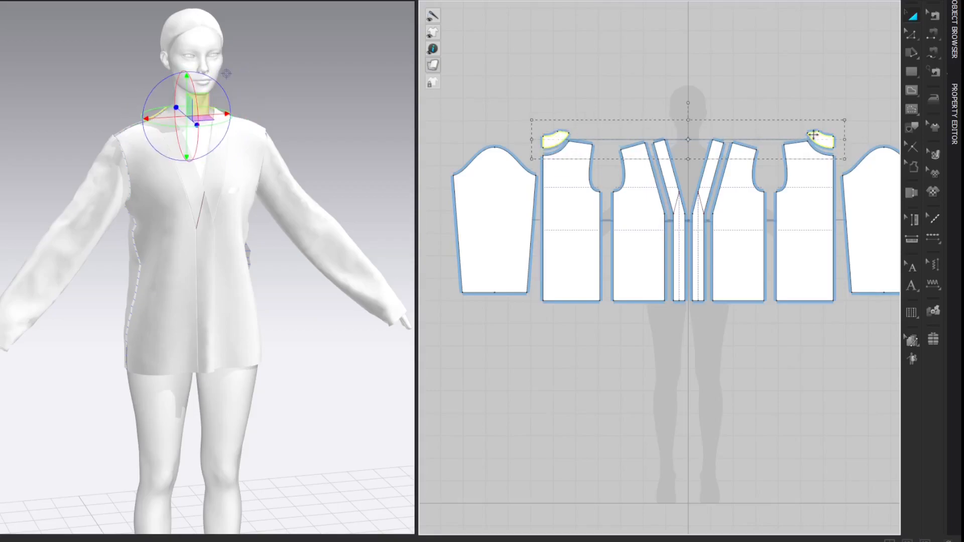
left_click_drag(813, 134, 813, 127)
left_click(820, 61)
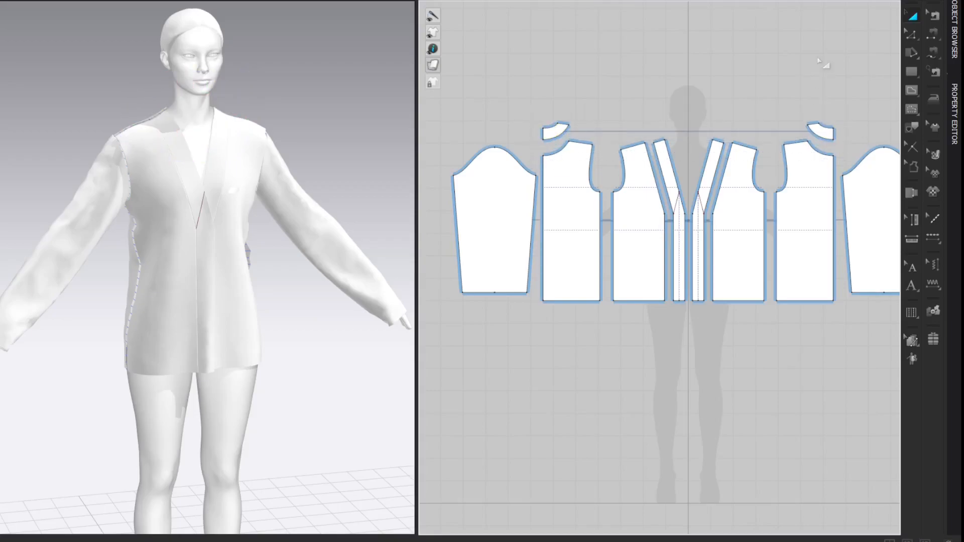
- Sew the outer vertical edge of the wearer's right placket to the inner vertical seam edge of the opposite placket with Free Sewing
key("m")
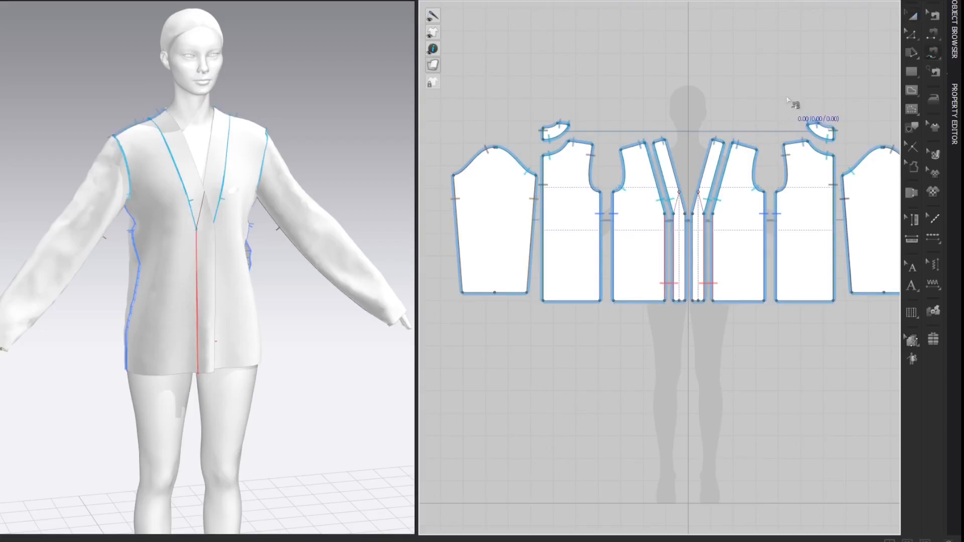
left_click(686, 300)
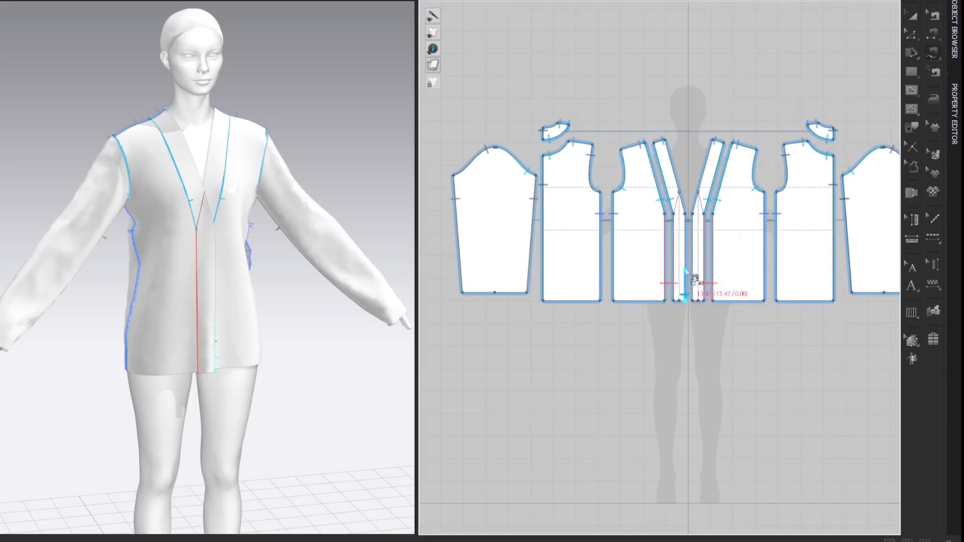
left_click(687, 221)
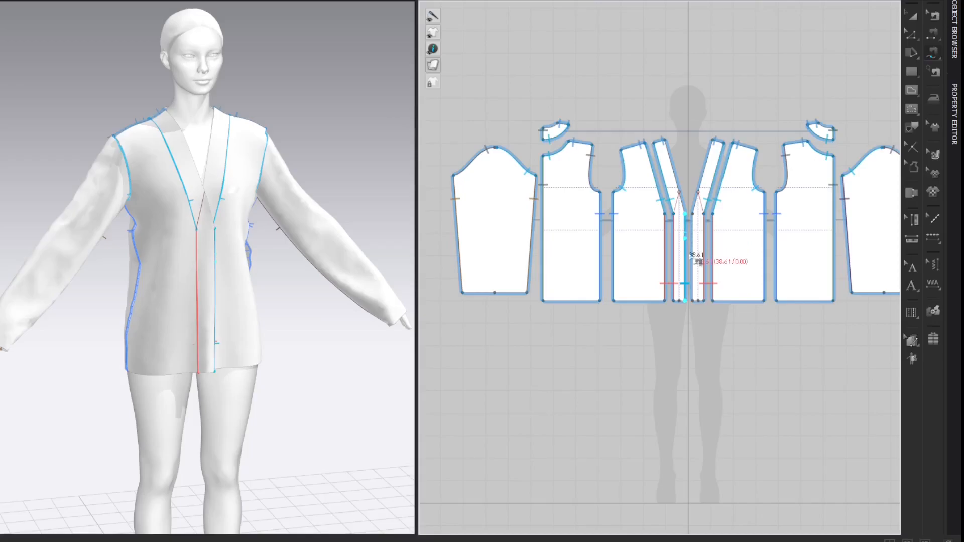
left_click(705, 303)
left_click(713, 221)
- Set the vertical placket seam's sewing line type to Turned and its 3D seamline intensity to 0
left_click(954, 98)
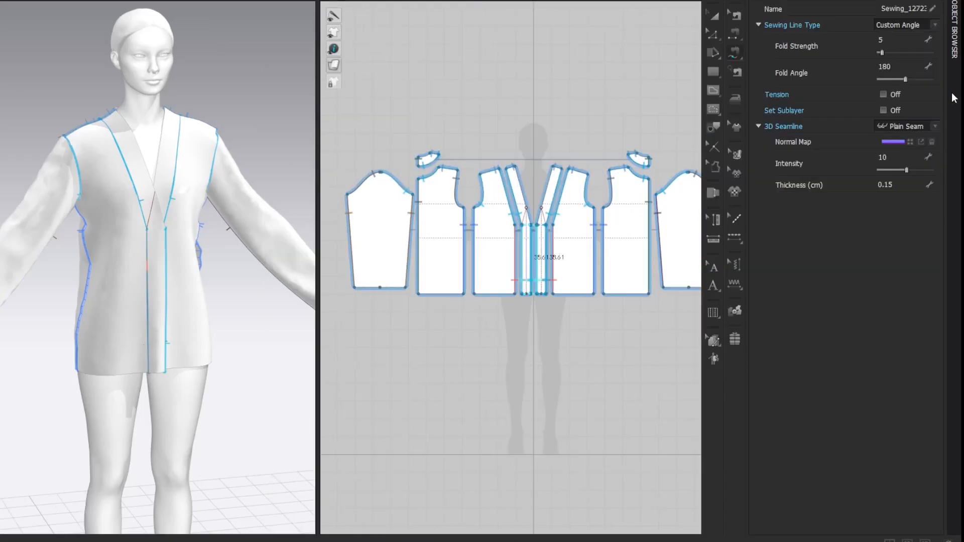
left_click(929, 24)
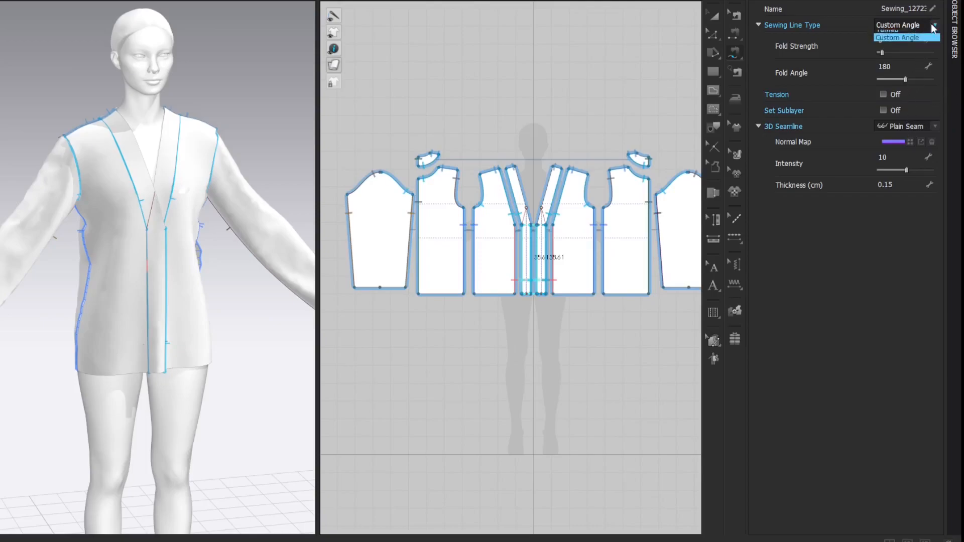
left_click(903, 37)
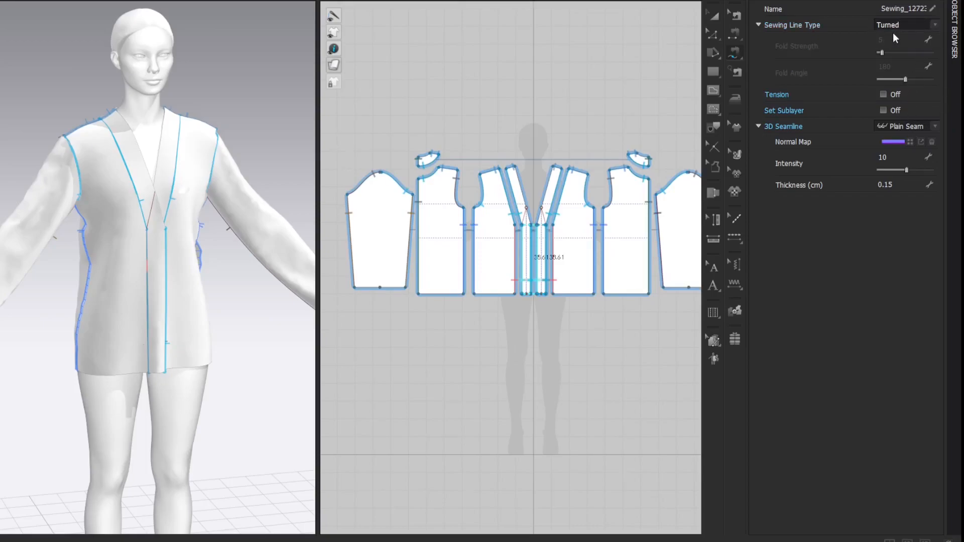
left_click(904, 157)
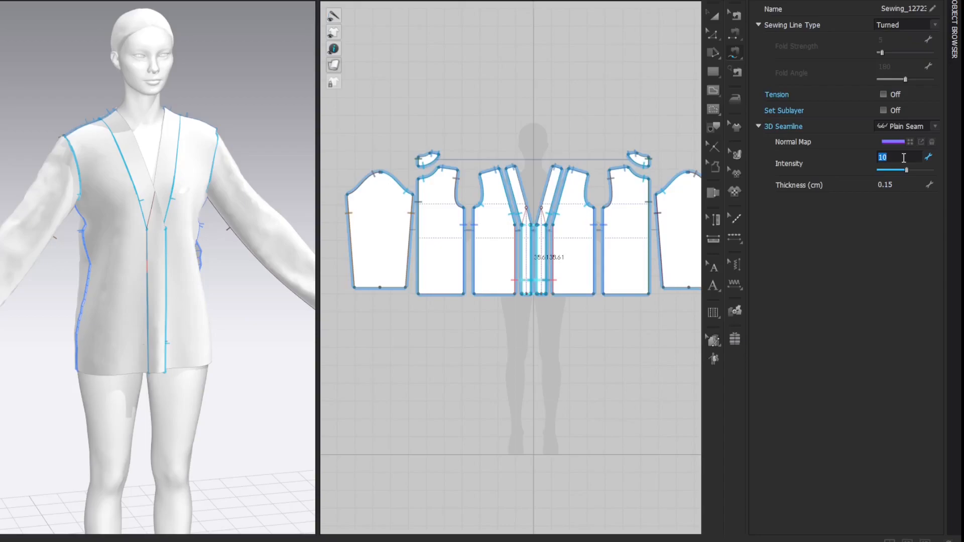
key("Return")
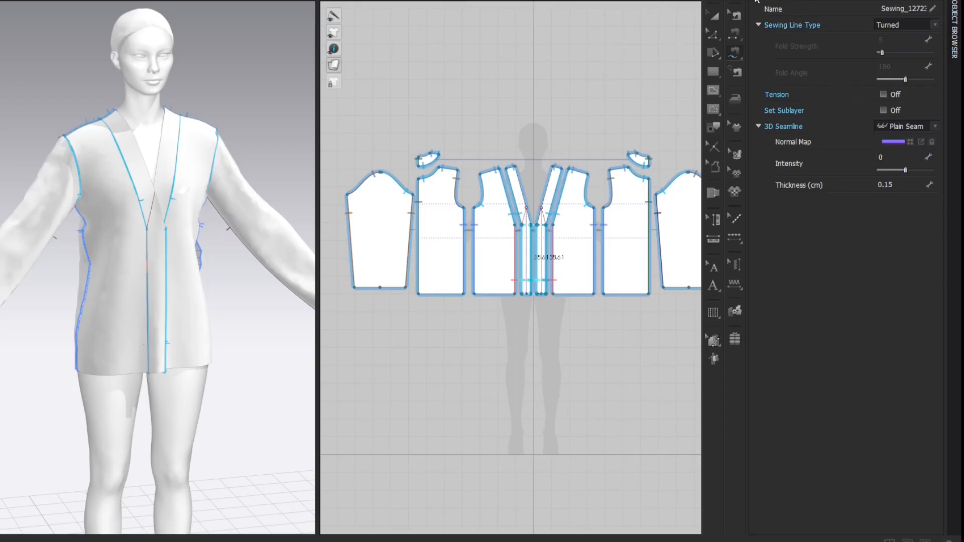
key("z")
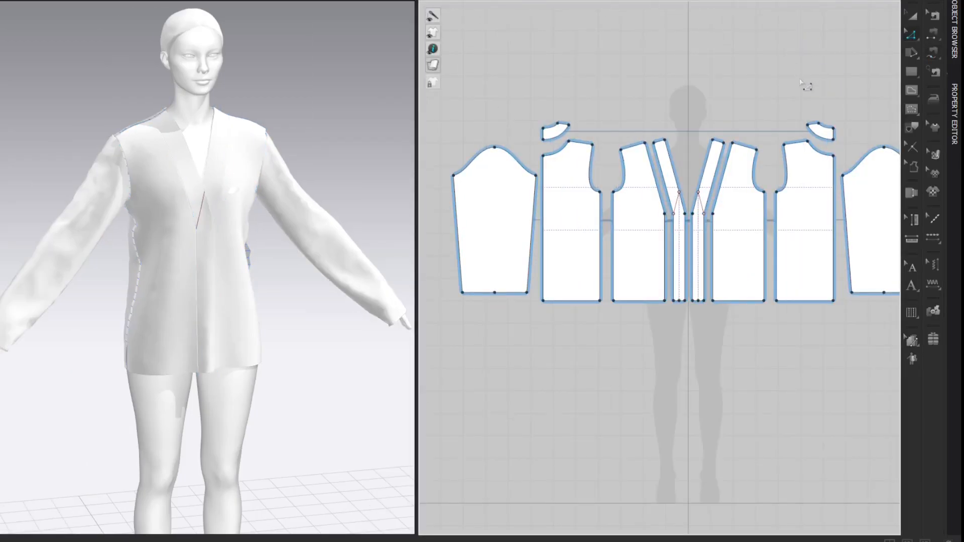
- Sew the short diagonal segments at the base of the V-neck to their counterparts on the opposite placket
key("b")
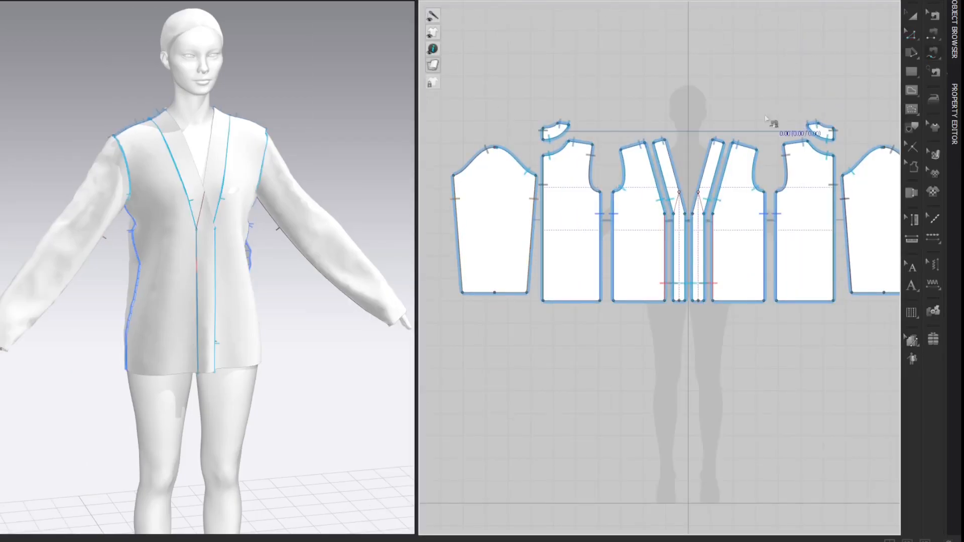
left_click_drag(702, 221, 704, 208)
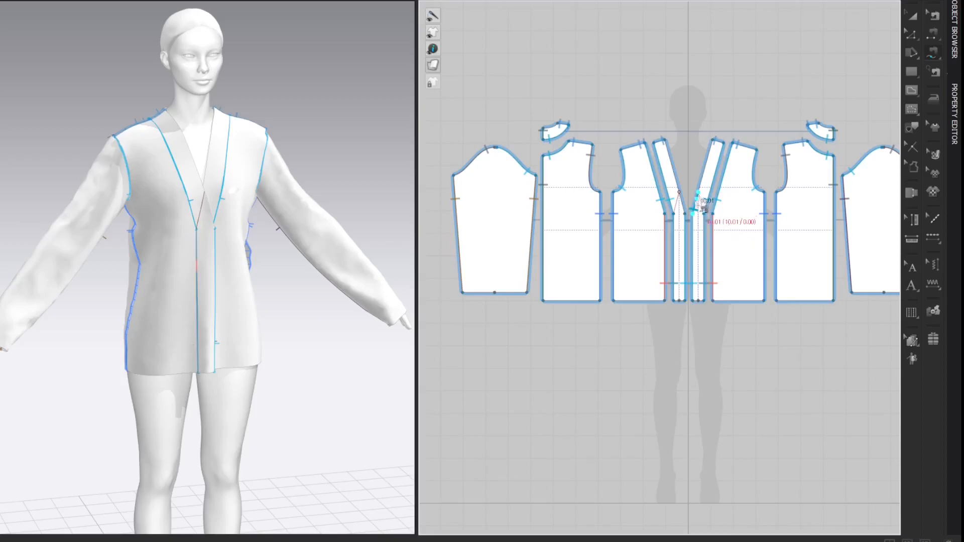
left_click(684, 220)
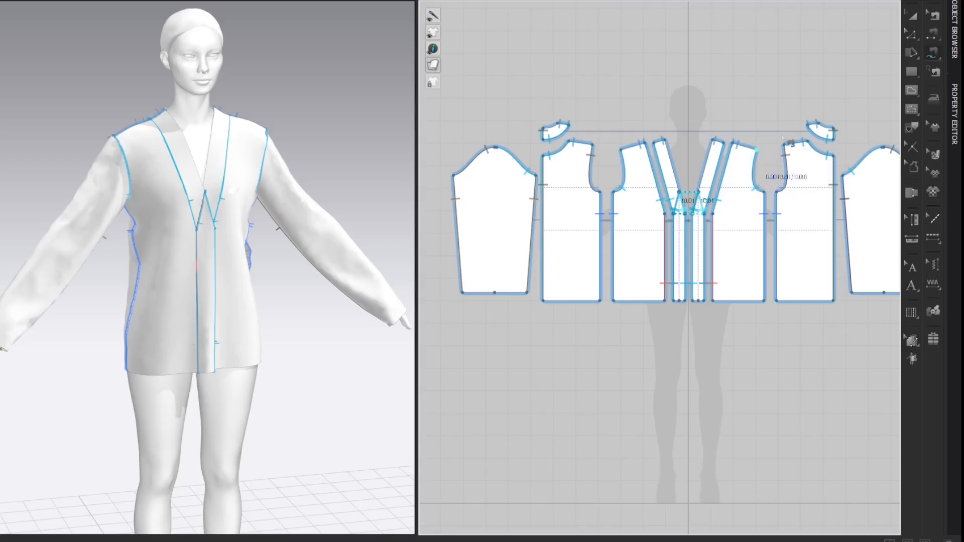
- Set the 3D seamline intensity of the short diagonal placket seams to 0
left_click(956, 102)
left_click(899, 160)
type("0")
key("Return")
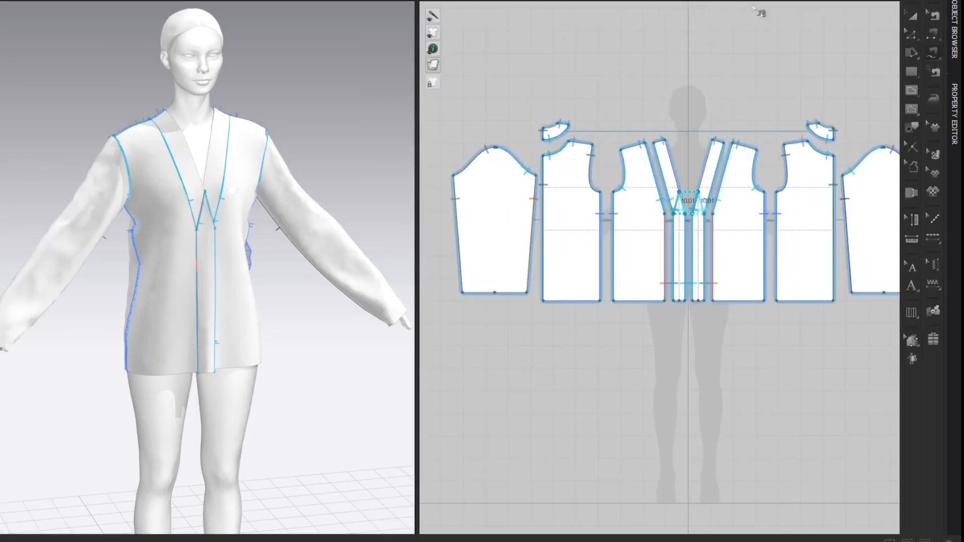
left_click(720, 75)
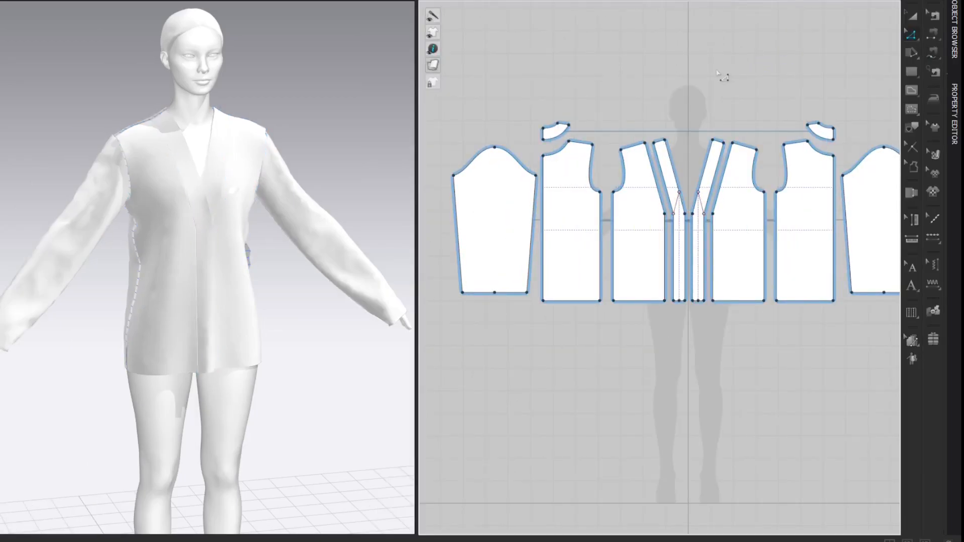
- Simulate the garment and check its drape from the sides, back and front
key("space")
mouse_move(295, 82)
right_mouse_down()
mouse_move(308, 79)
mouse_move(300, 87)
right_mouse_up()
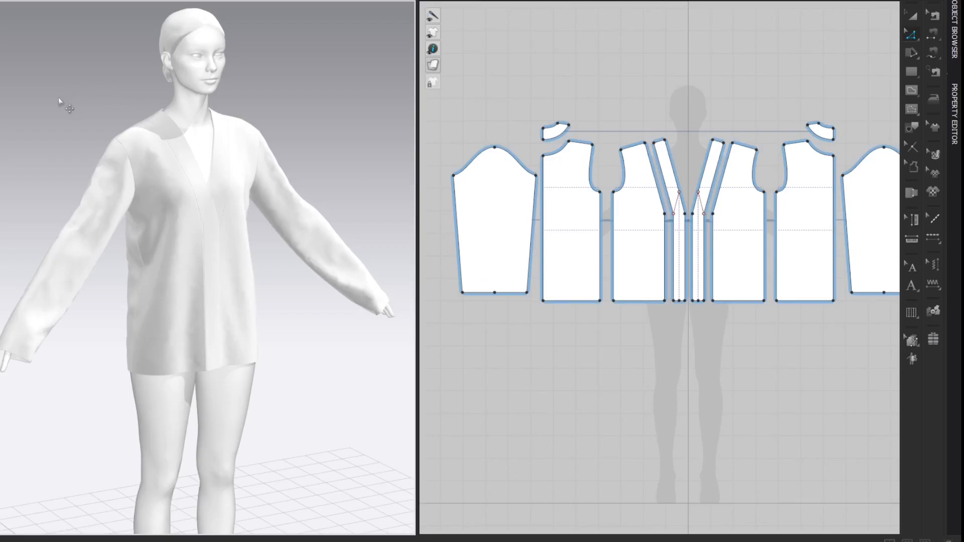
key("4")
key("8")
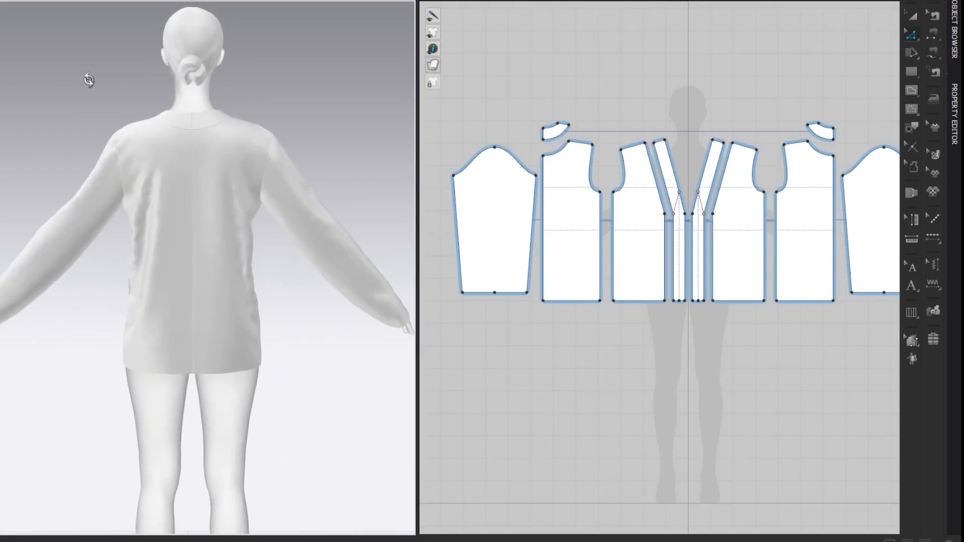
key("6")
key("2")
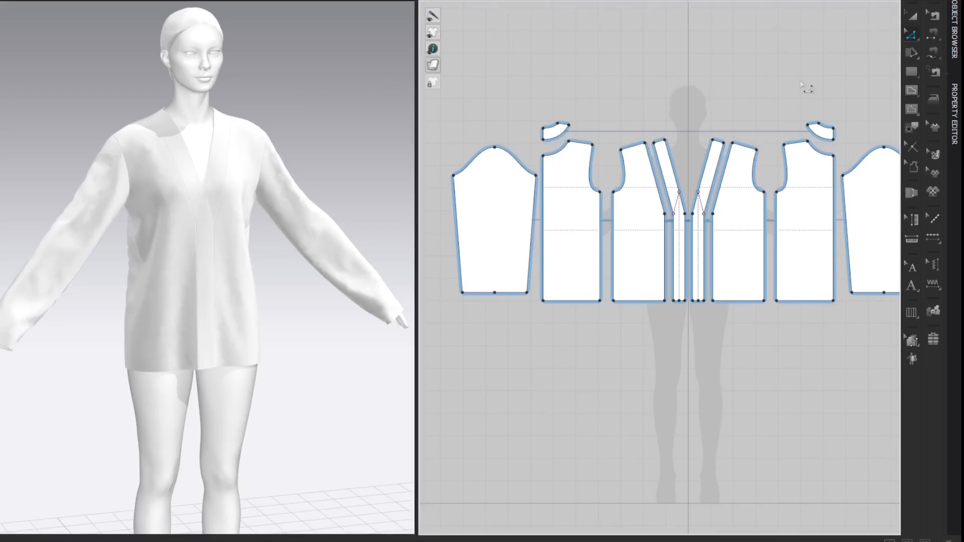
- Delete the back neckline bands and both front placket pieces from the pattern
left_click(555, 131)
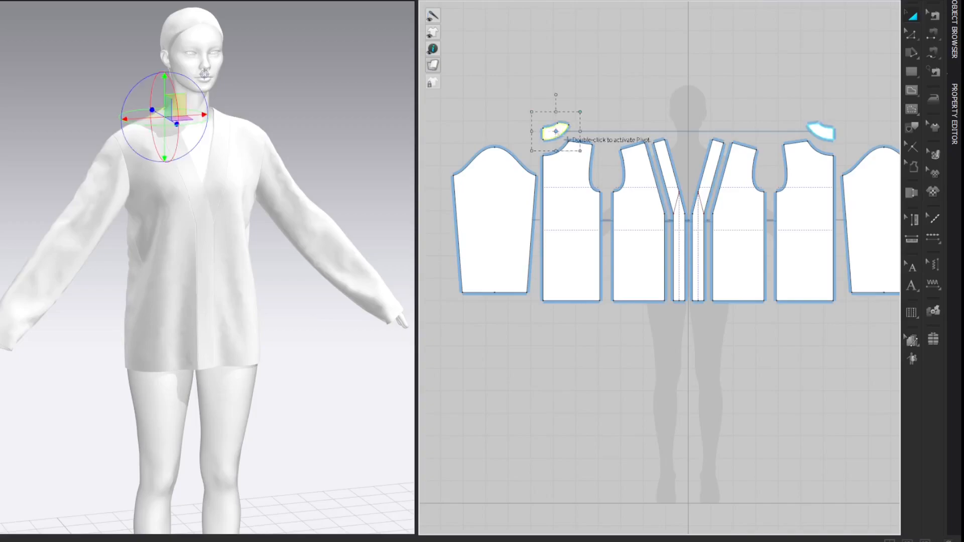
left_click(659, 151, "shift")
left_click(709, 150, "shift")
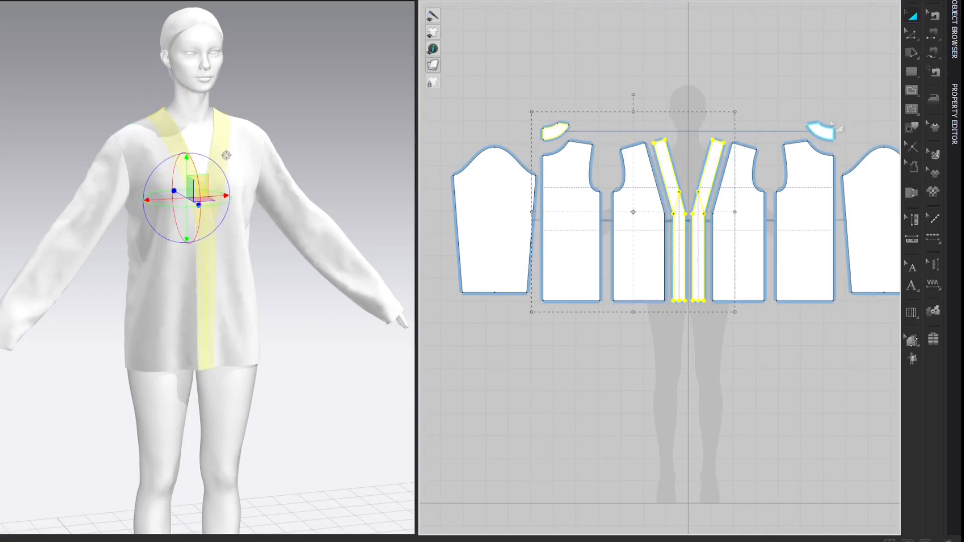
left_click(824, 126, "shift")
key("Delete")
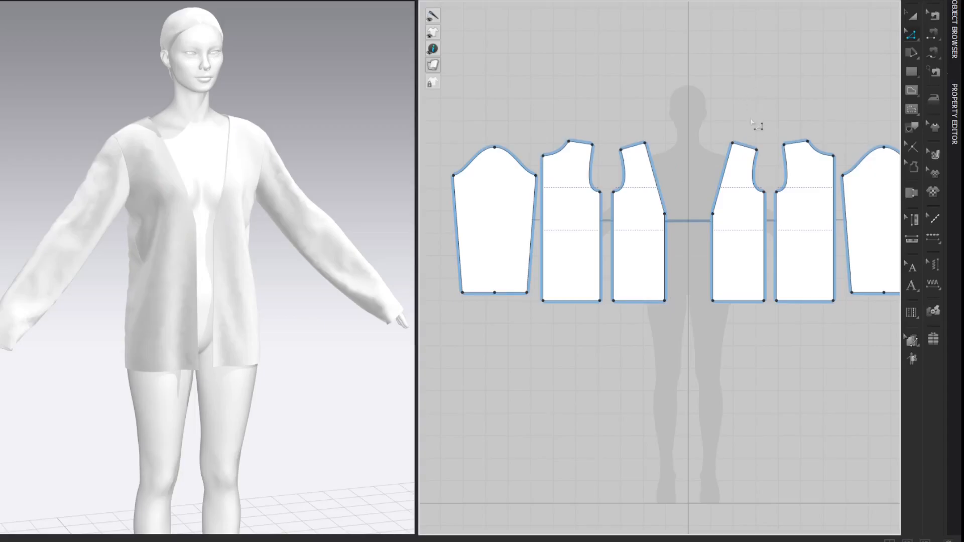
- Split the front opening edge 5 cm above and 5 cm below the corner point at the base of the V-neck
right_click(668, 216)
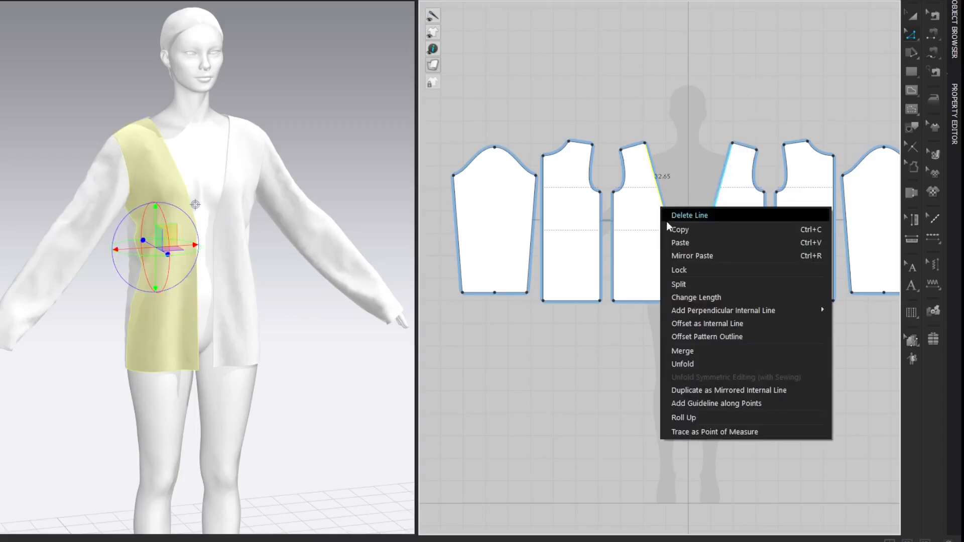
left_click(677, 280)
type("5")
key("Return")
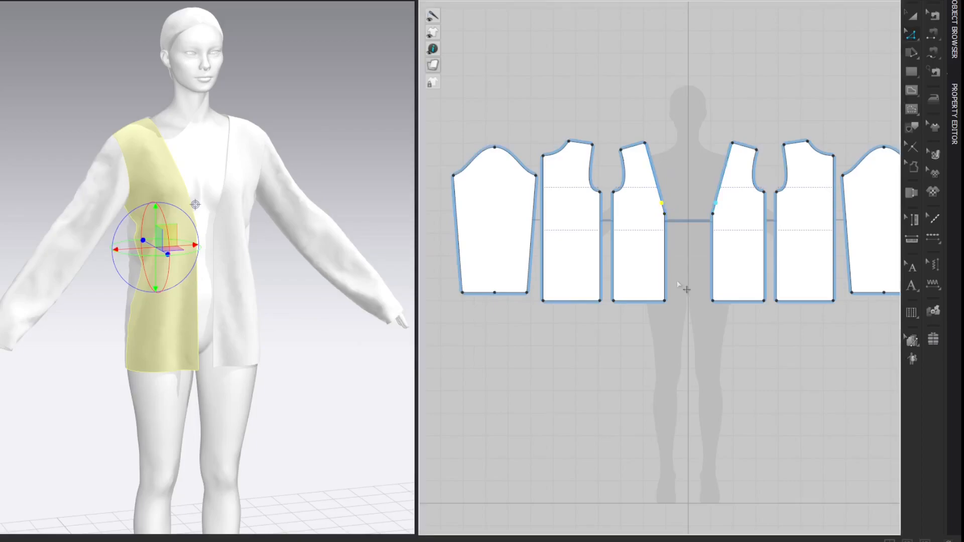
right_click(668, 216)
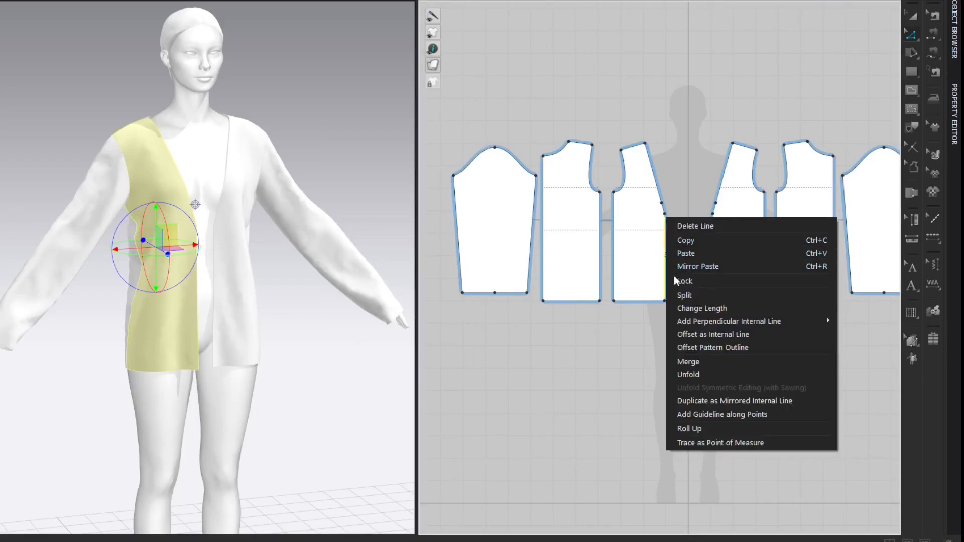
left_click(674, 293)
type("5")
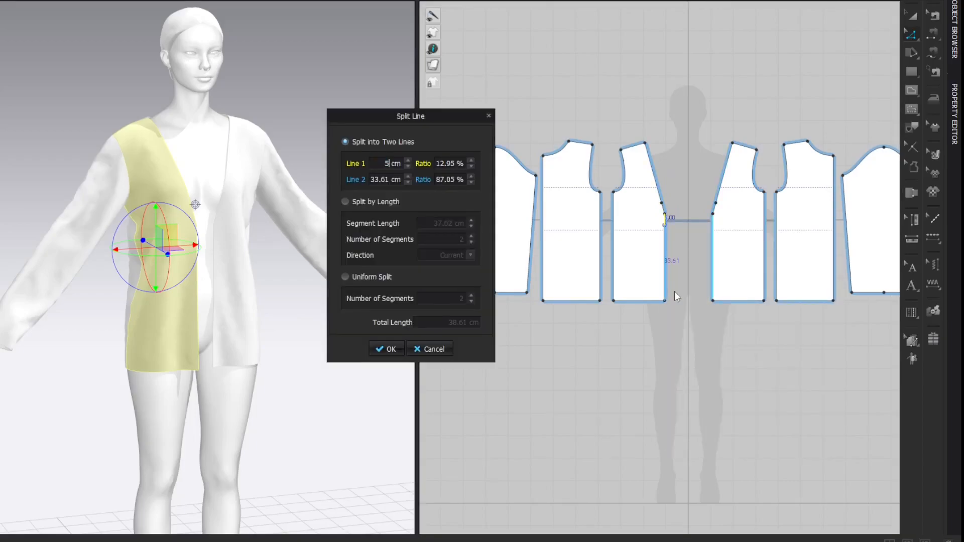
key("Return")
left_click(711, 115)
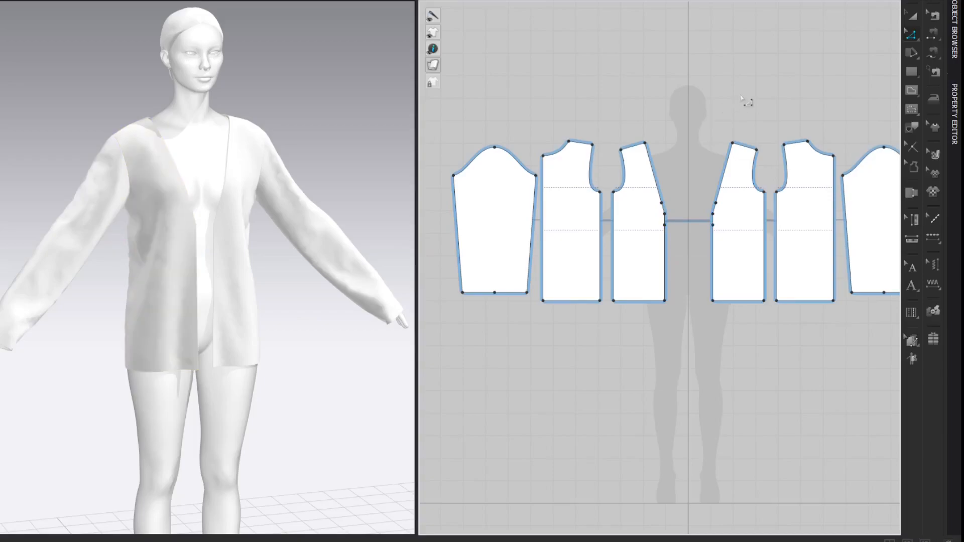
- Delete the V-neck corner point between the two split points and curve the resulting segment into a smooth transition
scroll(670, 215, "up", 5)
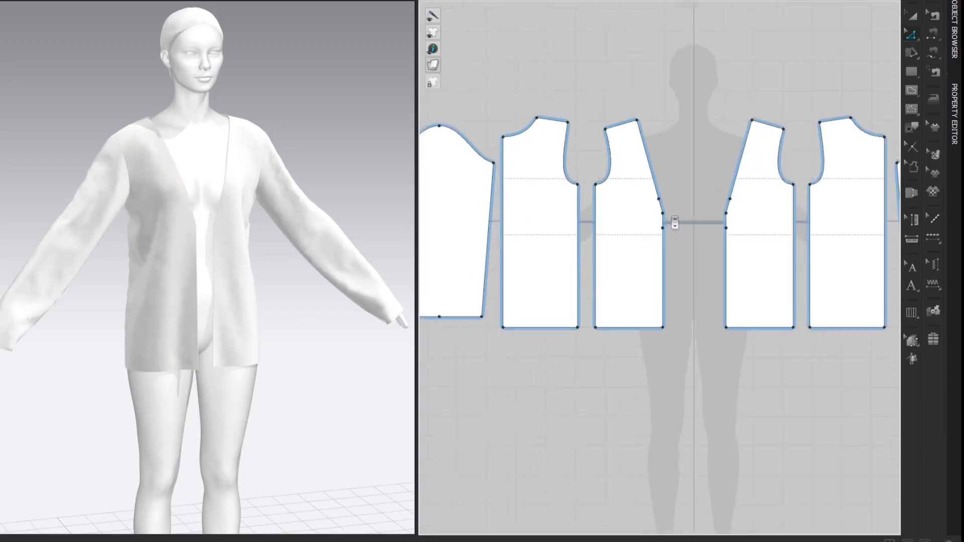
scroll(677, 193, "up", 3)
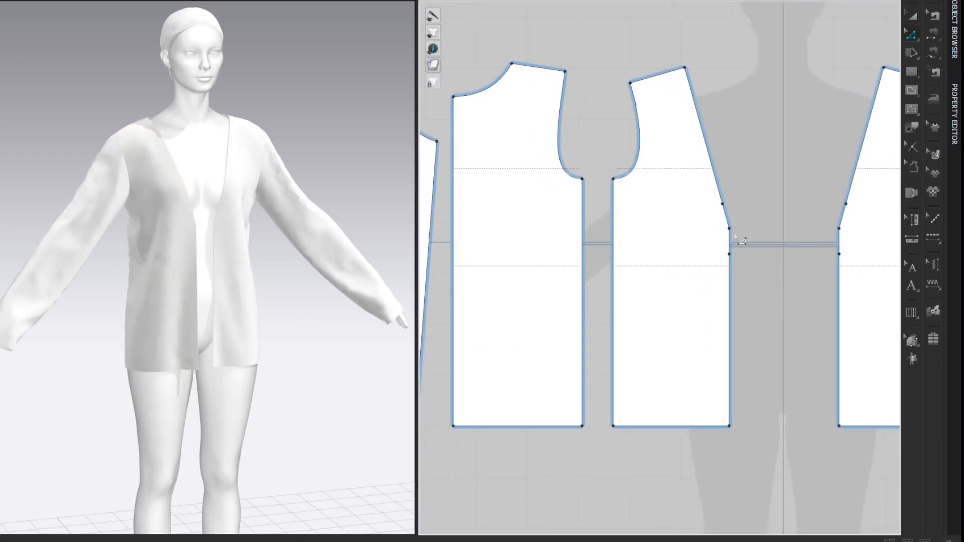
left_click(730, 229)
key("Delete")
key("c")
left_click(729, 230)
left_click_drag(729, 229, 729, 229)
key("v")
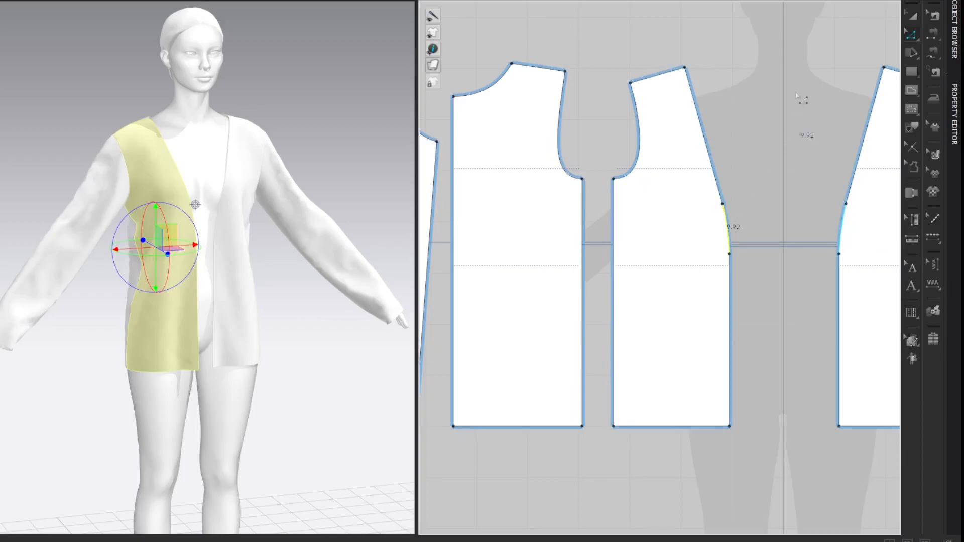
left_click(804, 83)
- Measure the combined front opening and back neckline length, and create a rectangular band pattern 5 cm wide and 85.02 cm high
scroll(798, 112, "down", 2)
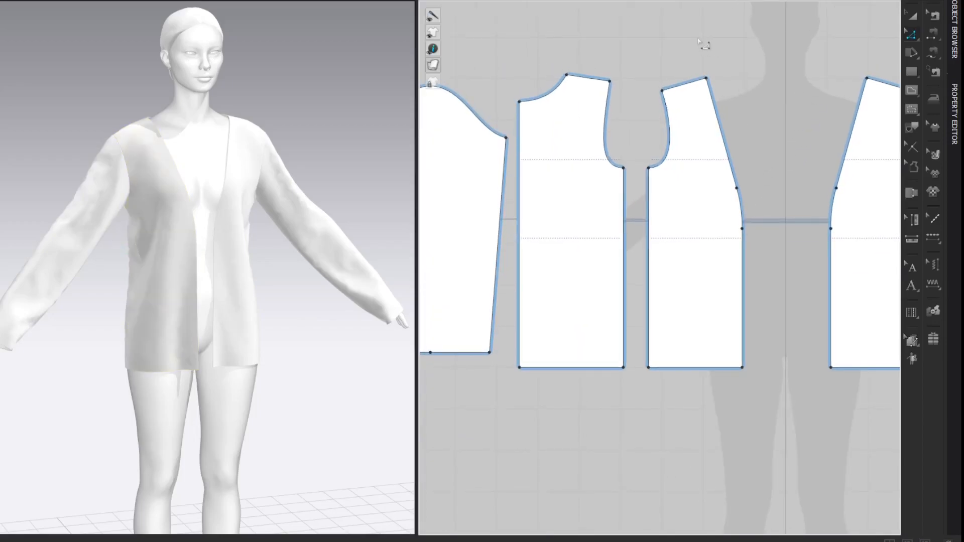
left_click_drag(777, 433, 778, 433)
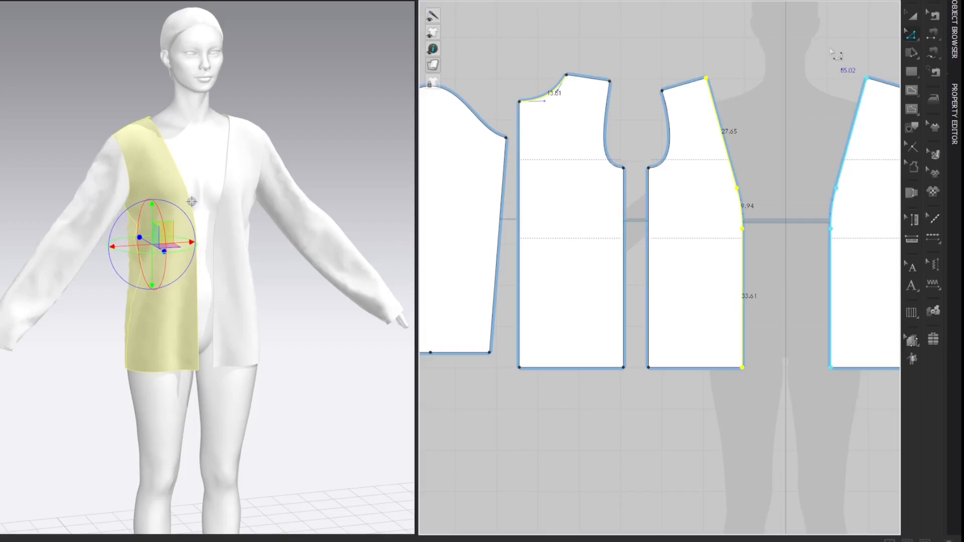
key("s")
left_click(760, 83)
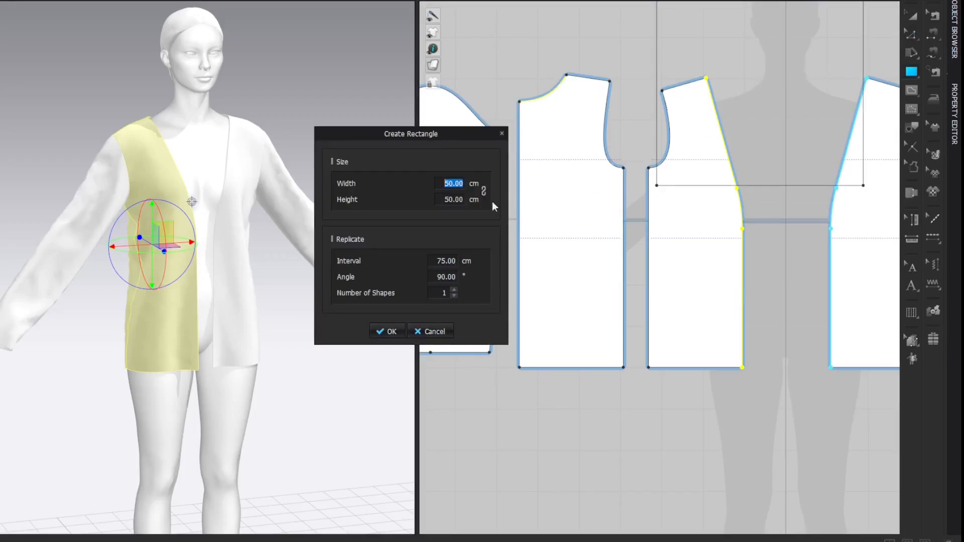
type("5")
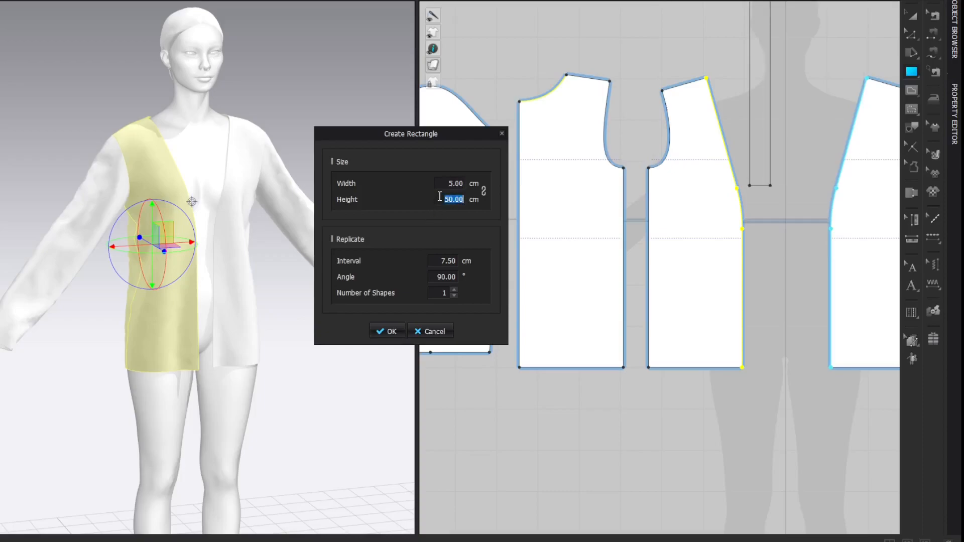
type("85.02")
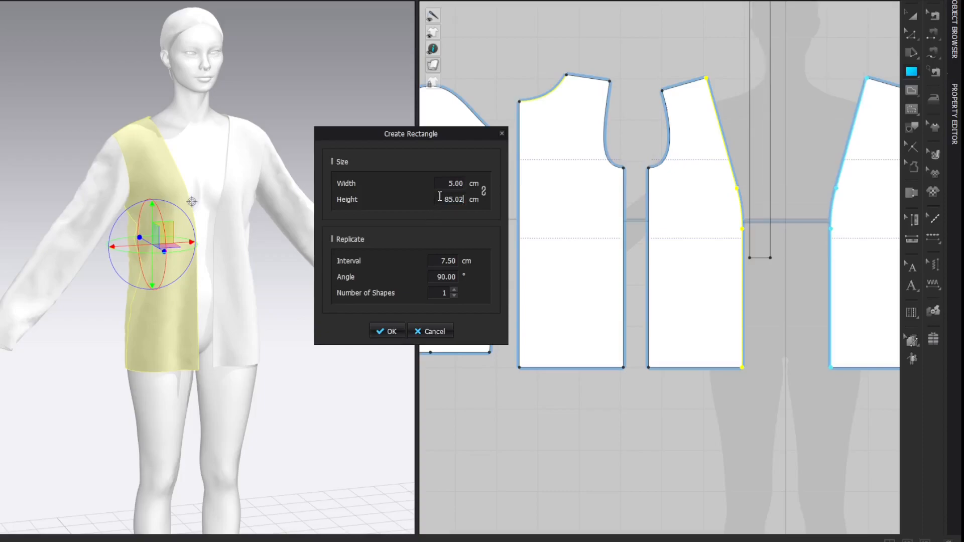
left_click(391, 332)
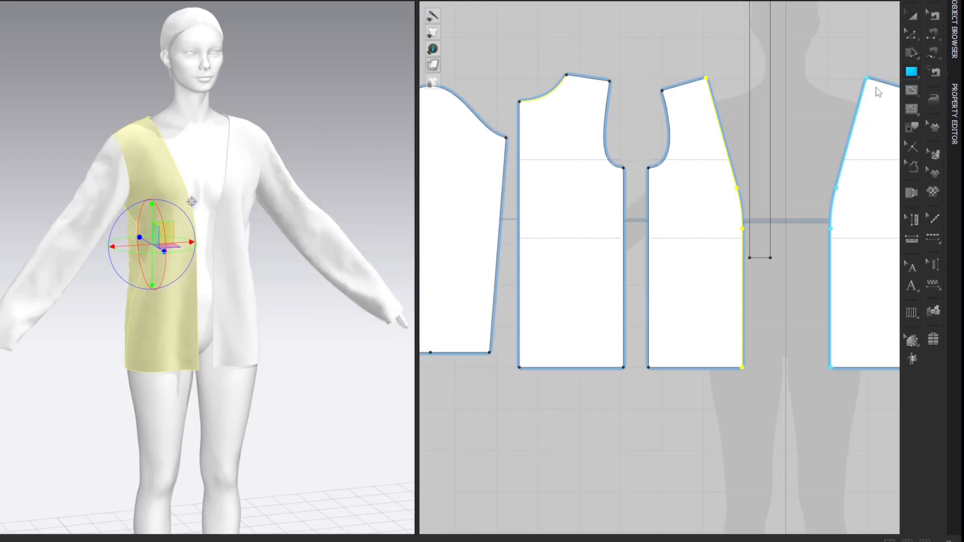
- Move the rectangular band beside the front panel's opening edge, with its lower end level with the hem
key("a")
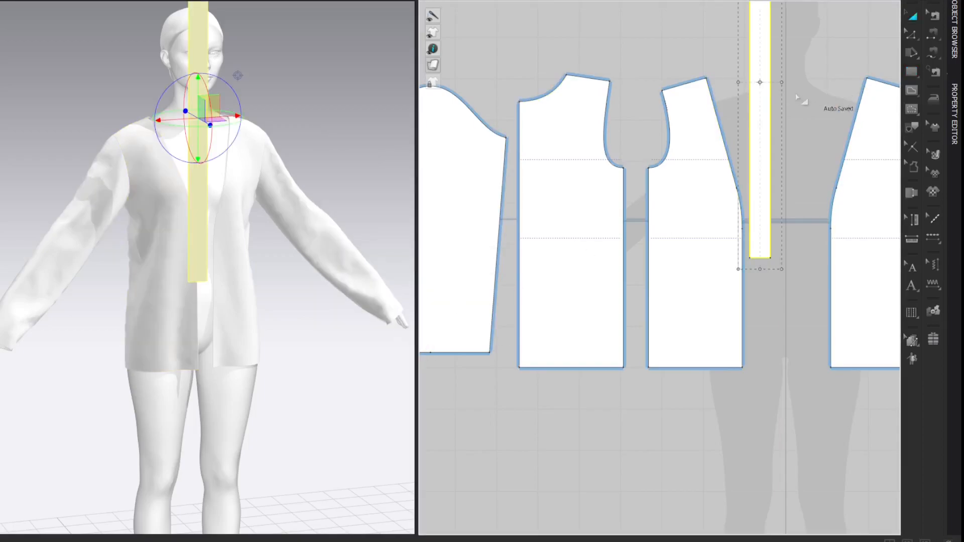
left_click_drag(756, 95, 760, 205)
left_click(864, 38)
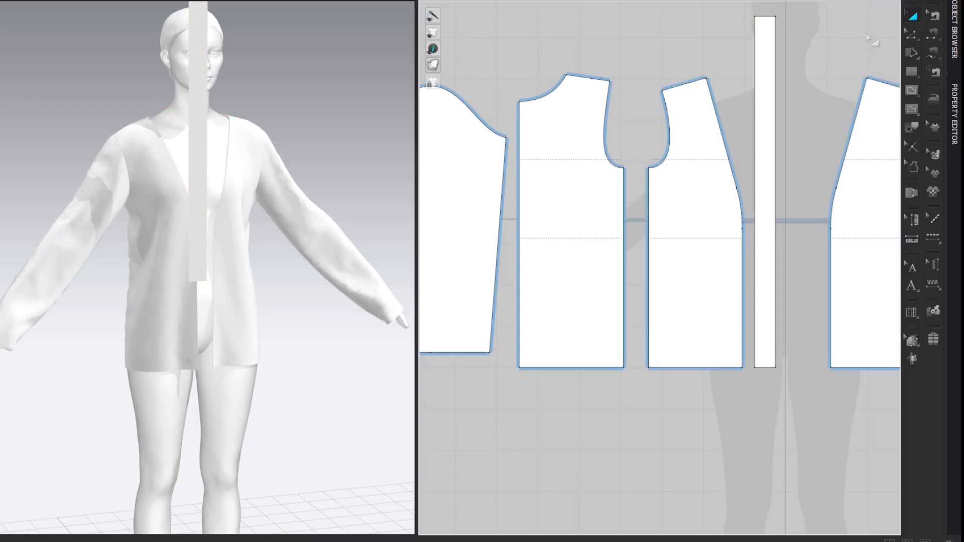
- Set the band's additional rendering thickness to 2 mm
left_click(769, 50)
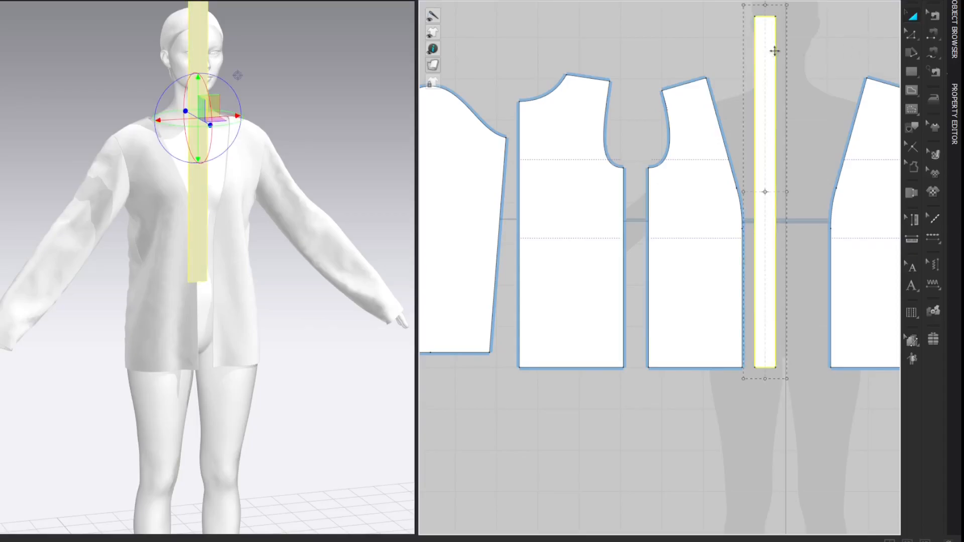
left_click(959, 102)
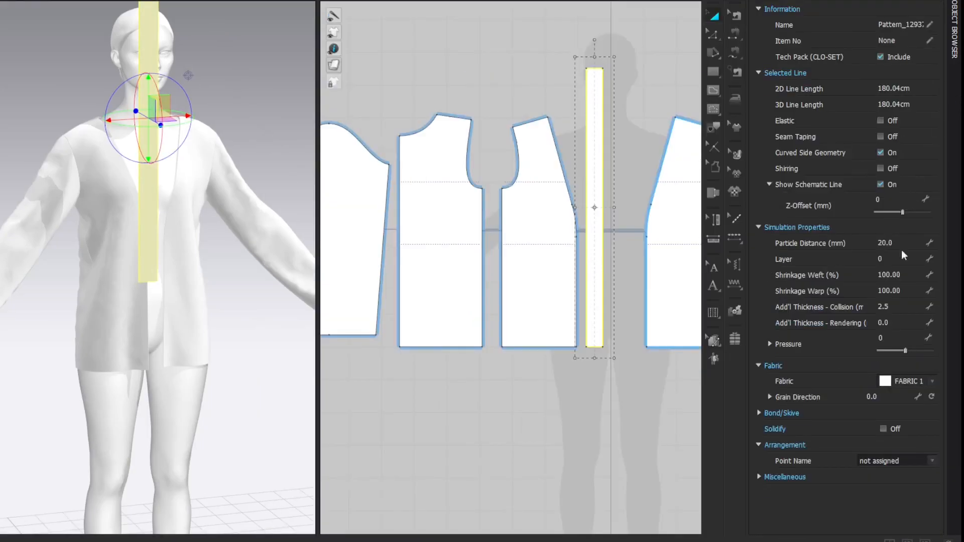
left_click(894, 323)
type("2")
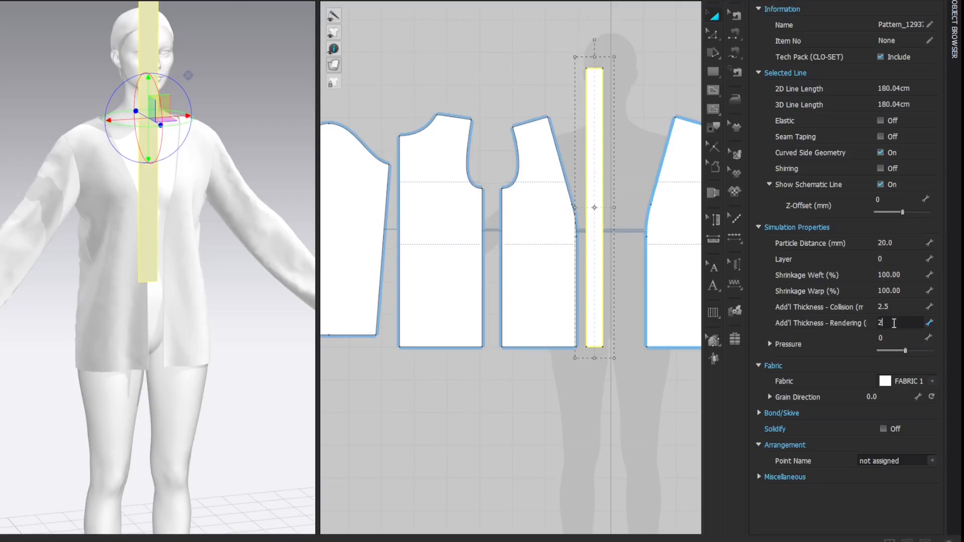
key("Return")
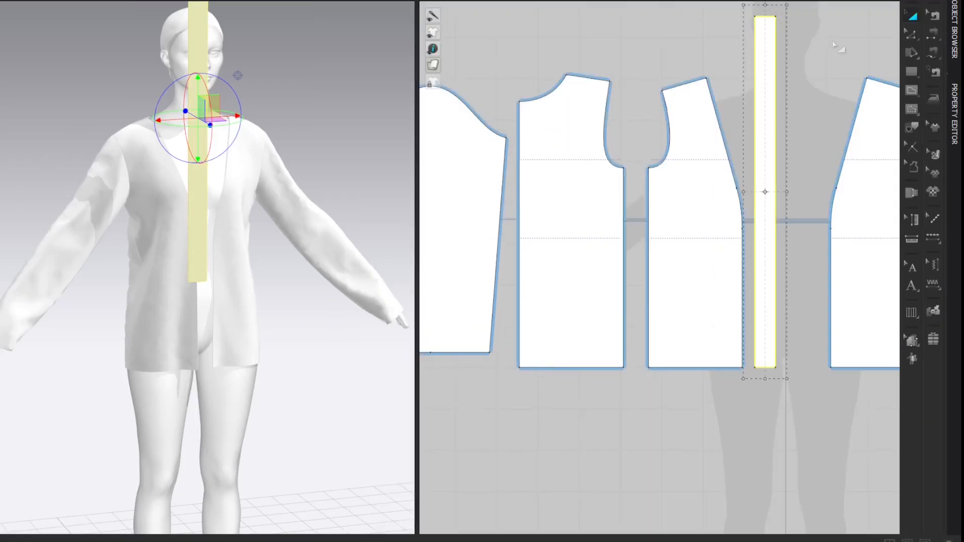
left_click(835, 45)
- Sew the band's long edge from hem to upper end to the front opening edge and the back neckline with free sewing
key("m")
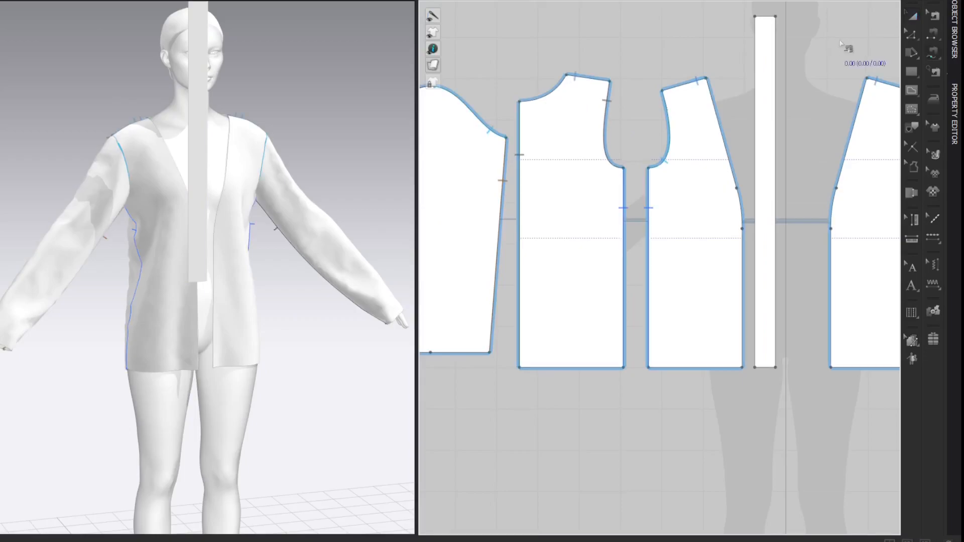
left_click(755, 368)
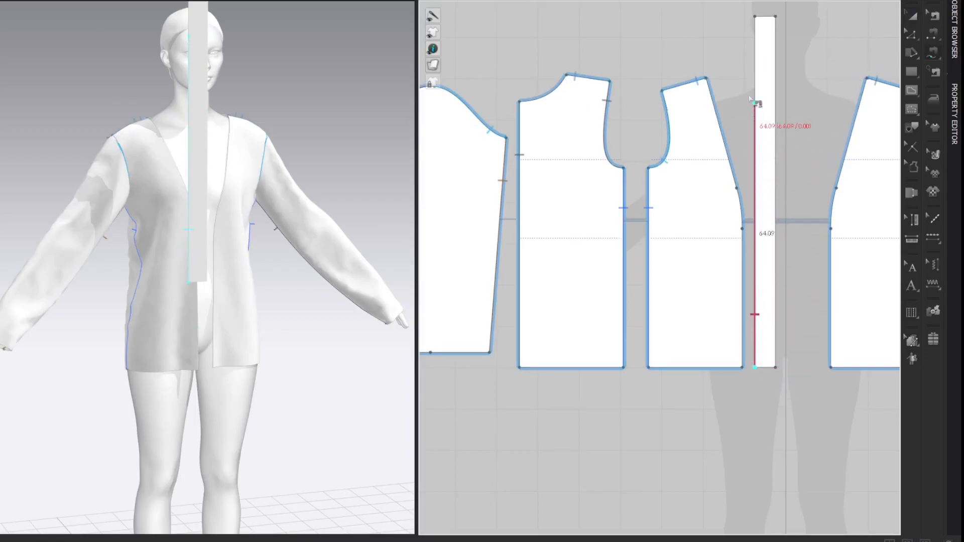
left_click(755, 16)
left_click(742, 368)
left_click(708, 81)
left_click(566, 76)
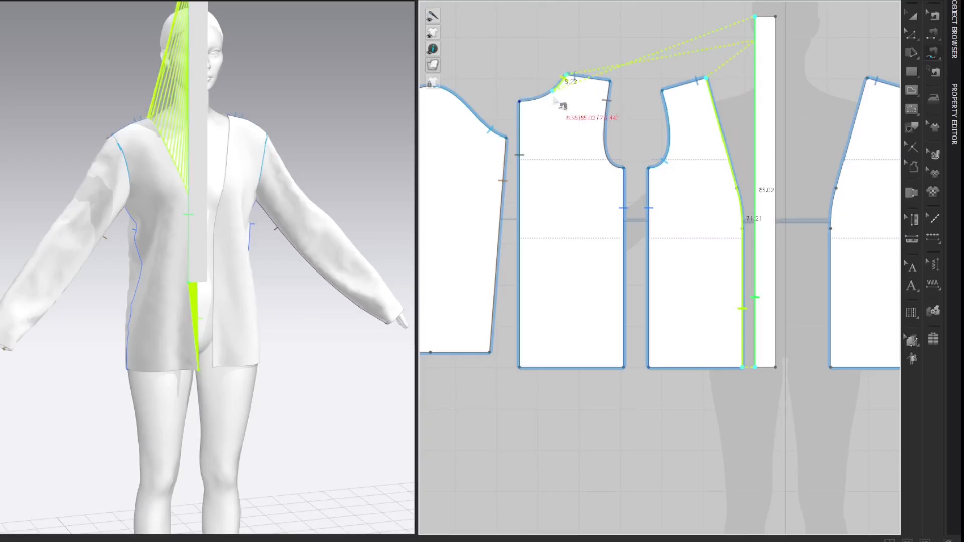
left_click(521, 102)
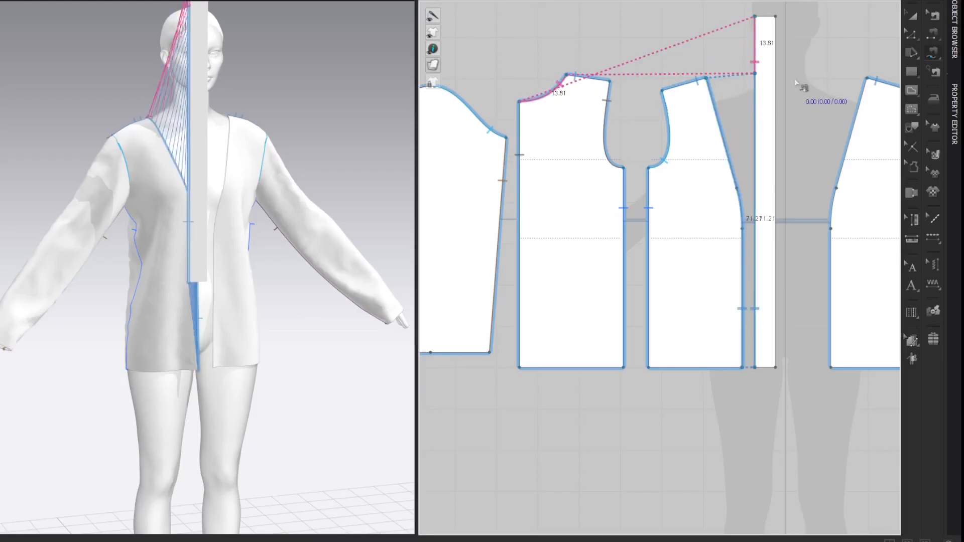
- Superimpose the band onto the garment in 3D using the Side option
key("a")
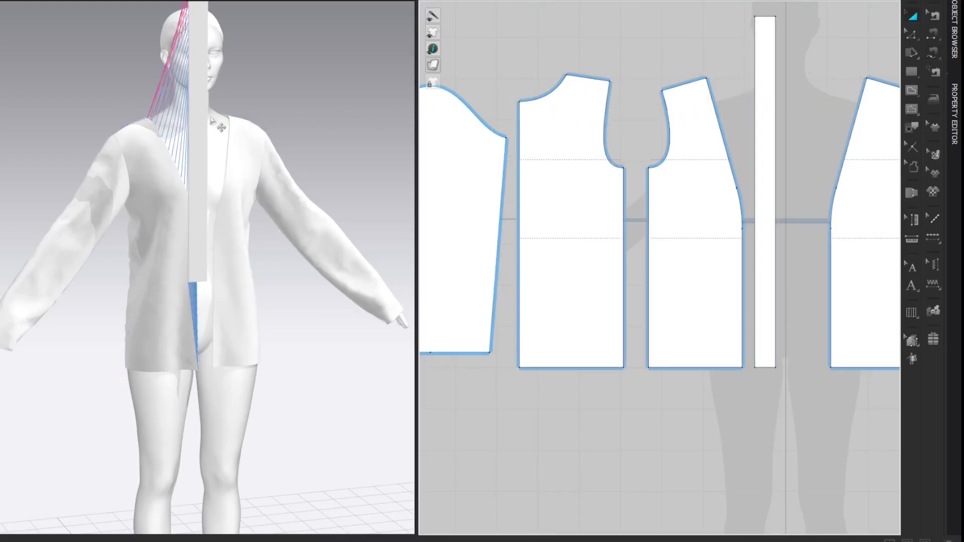
right_click(197, 117)
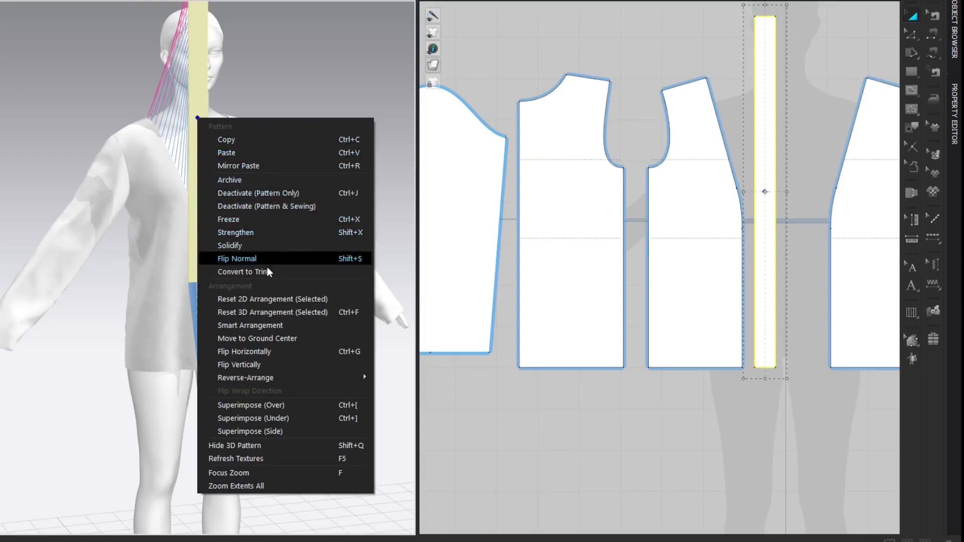
left_click(270, 429)
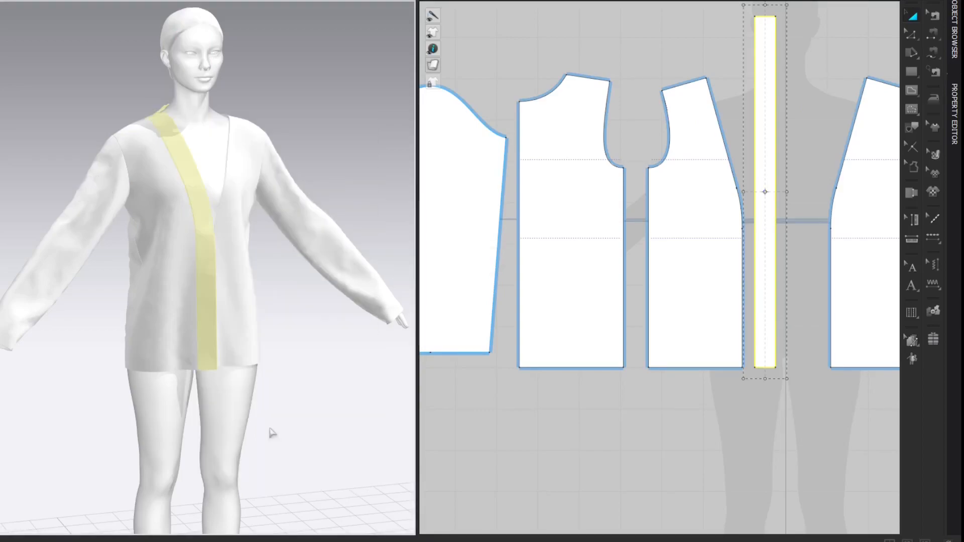
left_click(826, 37)
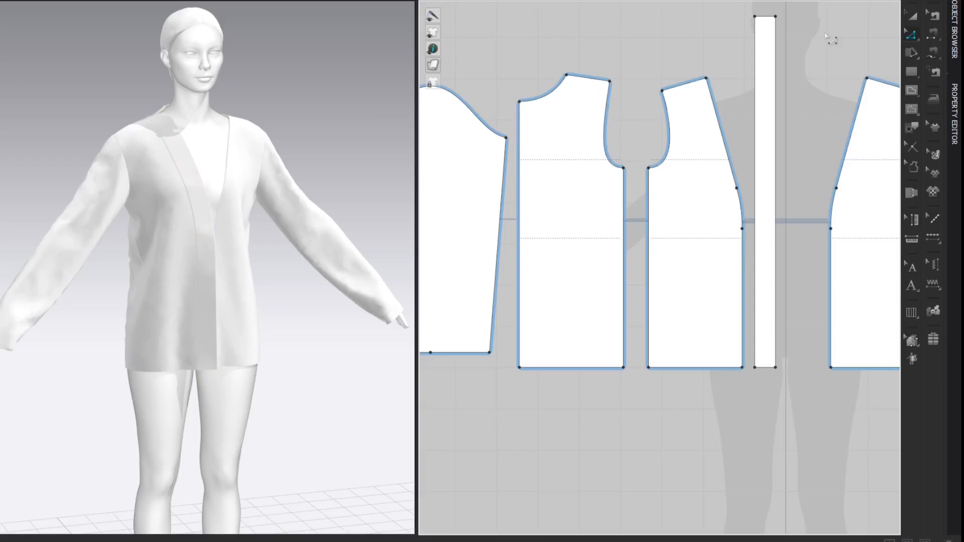
- Create a symmetric copy of the band with its sewing for the opposite front opening
left_click(766, 99)
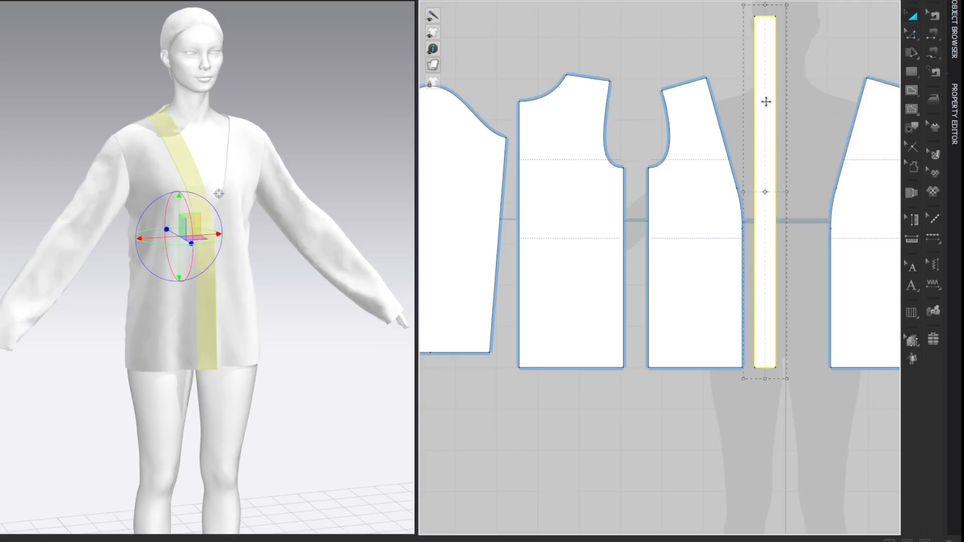
left_click_drag(765, 191, 806, 195)
key("z")
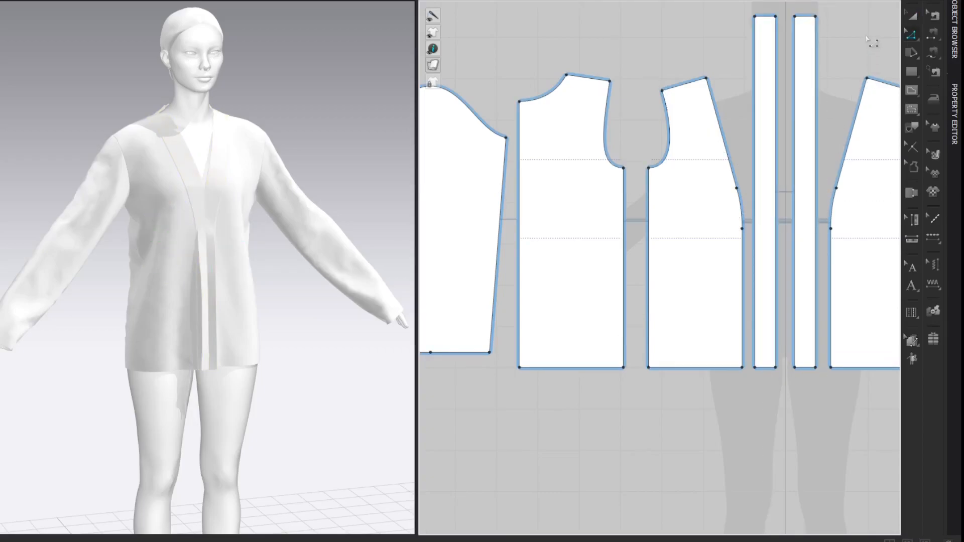
- Sew the upper short ends of the two bands together with free sewing and change the seam's 3D Seamline intensity
key("m")
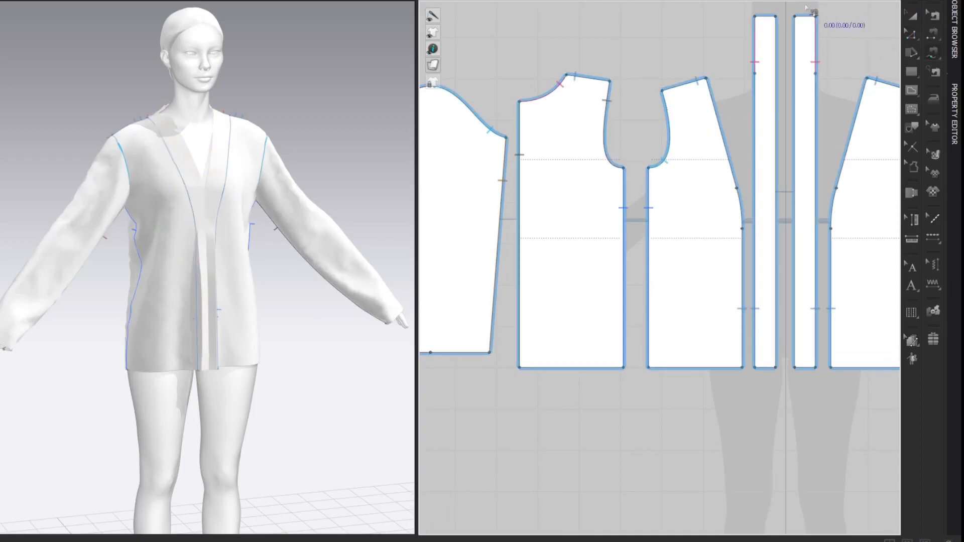
left_click(754, 16)
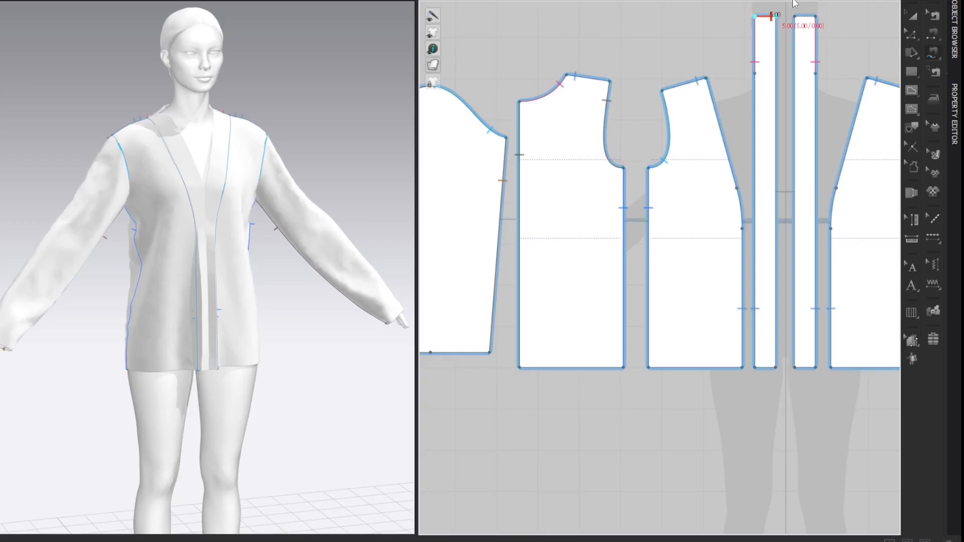
left_click(795, 16)
left_click(815, 16)
left_click(959, 103)
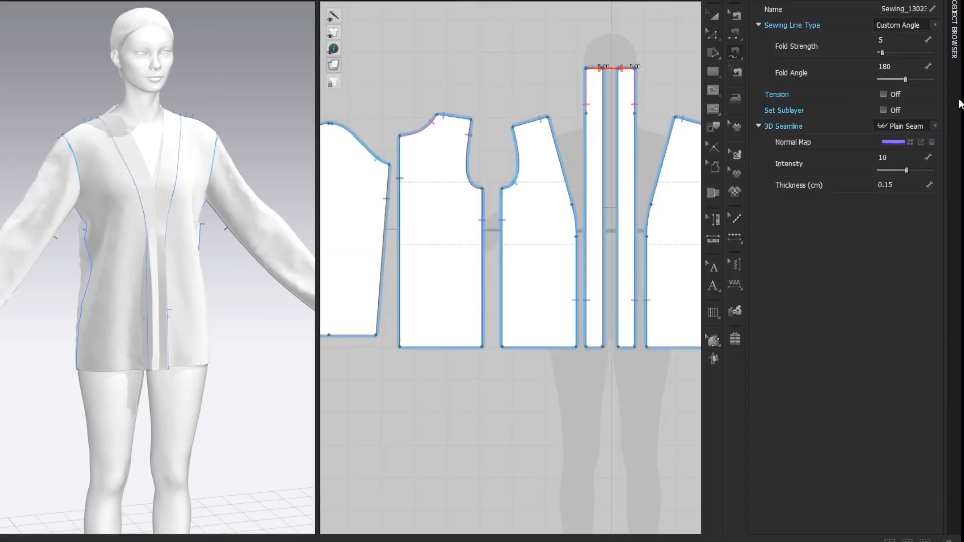
left_click(904, 156)
key("Return")
left_click(752, 1)
- Bring the band on the avatar's right side forward in 3D so it overlaps the opposite band
key("z")
key("a")
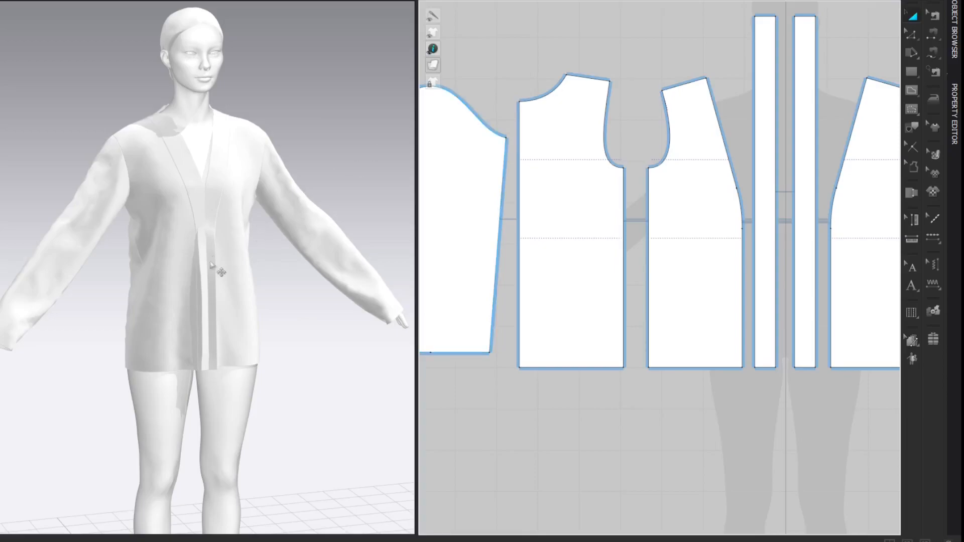
left_click(196, 208)
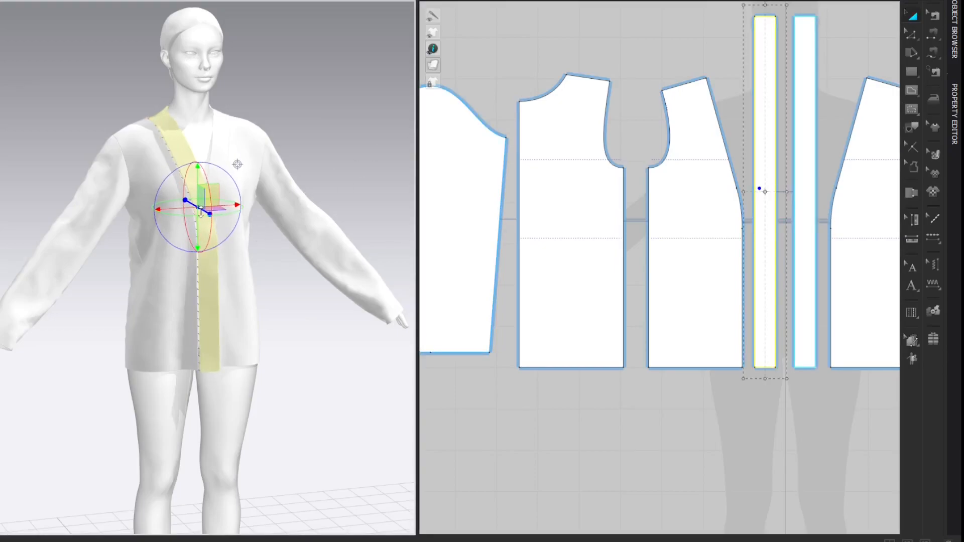
left_click(867, 47)
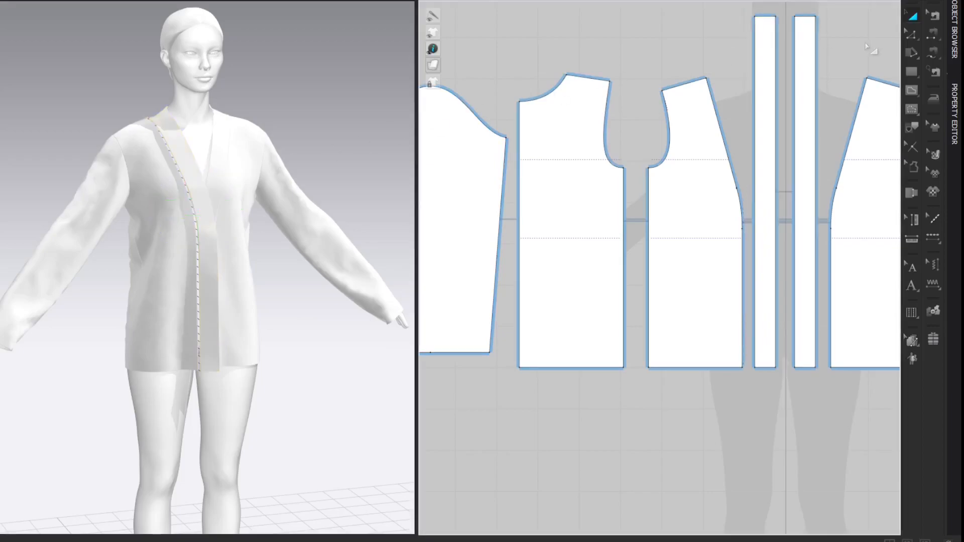
- Add a point on the bands' inner edge 33.61 cm above the hem, level with the front opening's lower curve point
key("z")
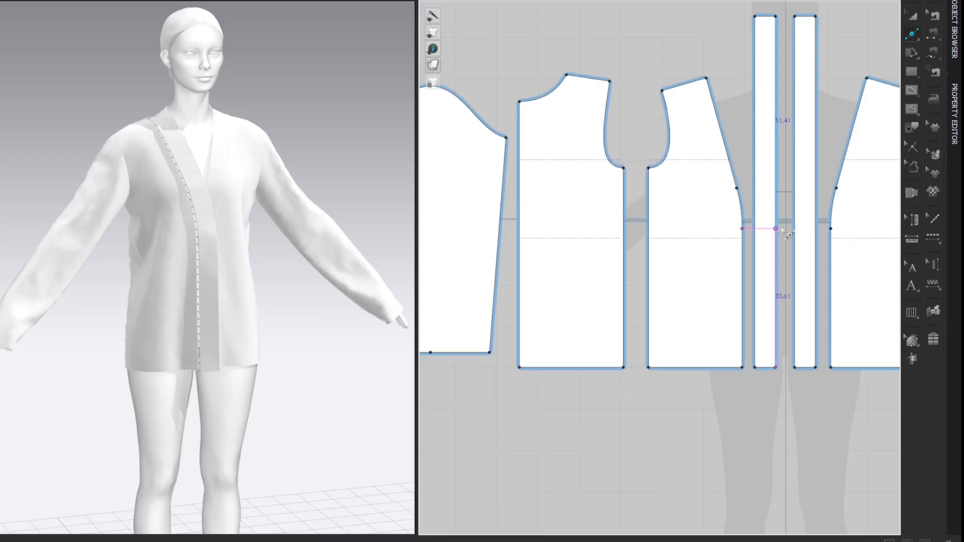
left_click(860, 53)
key("z")
left_click(854, 53)
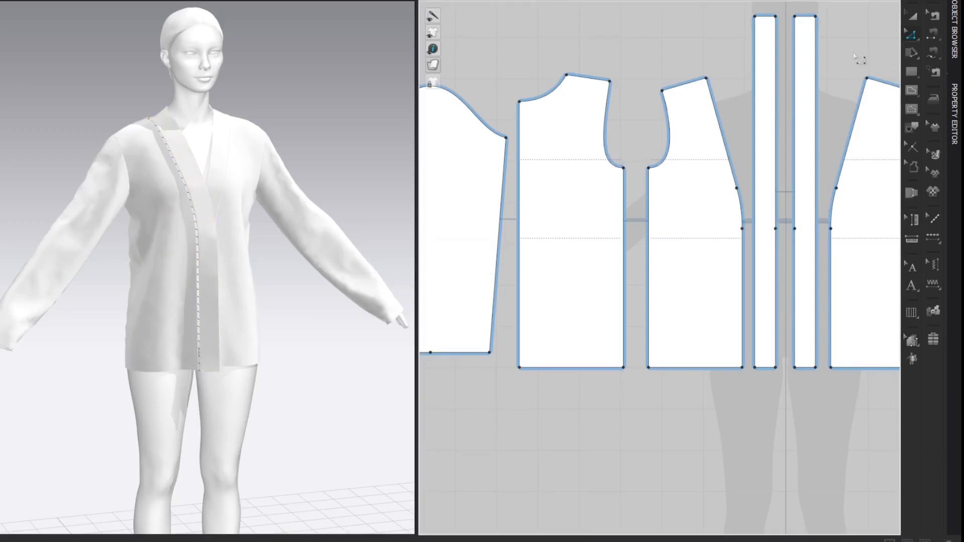
- Free-sew the inner edges of the two bands to each other from the hem up to the added points
key("m")
left_click(775, 368)
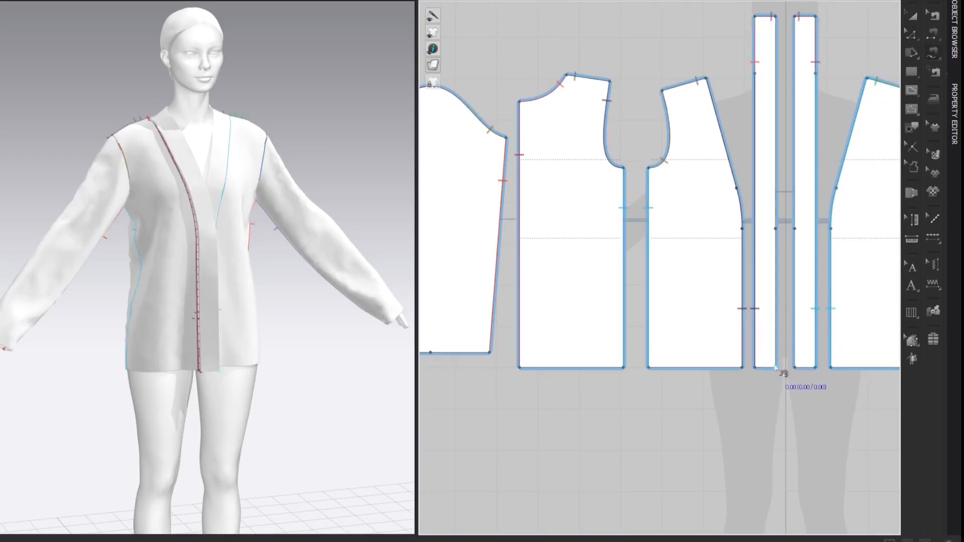
left_click(776, 229)
left_click(815, 368)
left_click(815, 229)
- Set the inner-edge sewing line type to Turned and its 3D Seamline intensity to 0
left_click(956, 45)
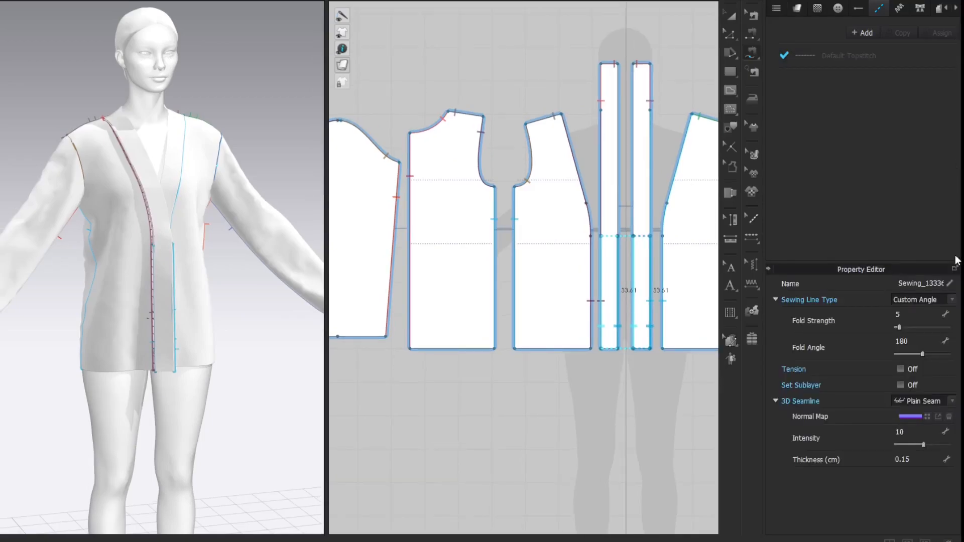
left_click(944, 301)
left_click(933, 316)
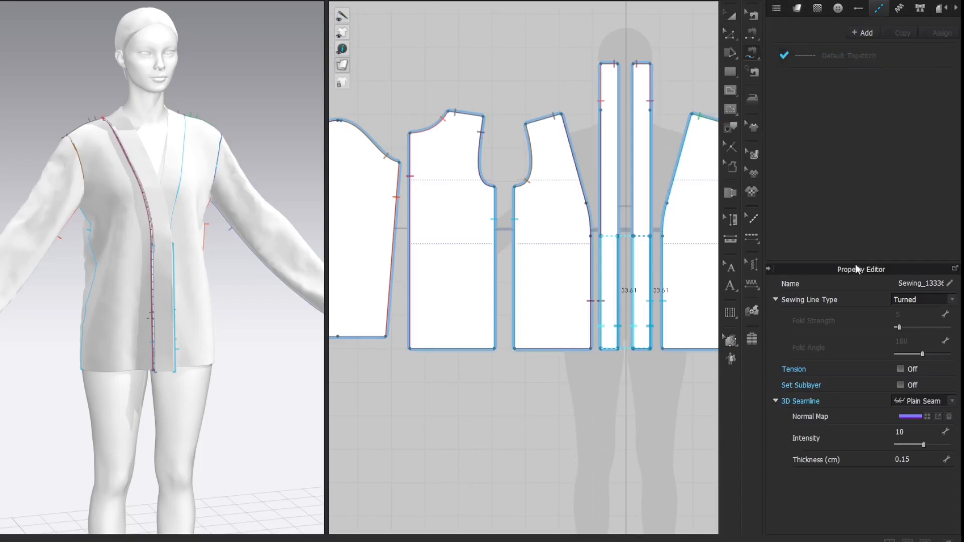
left_click(927, 430)
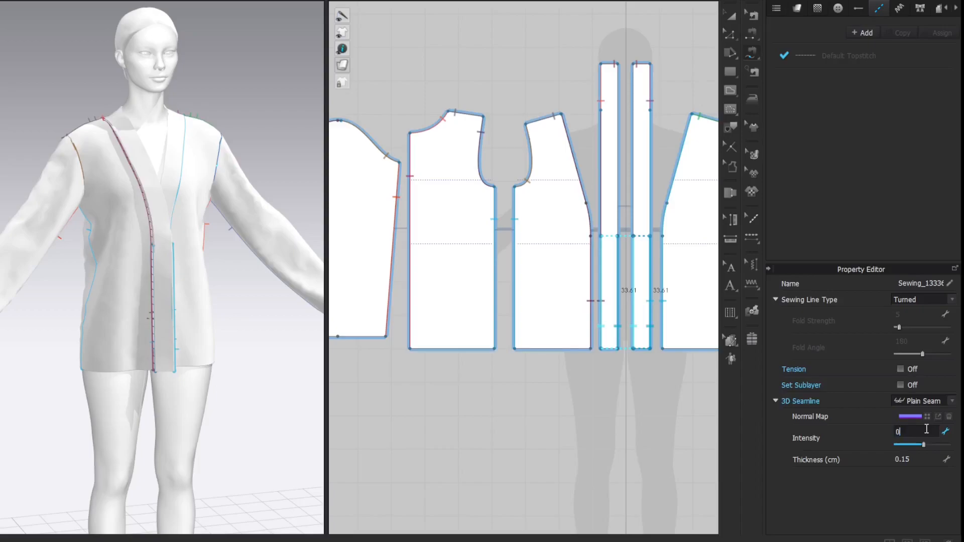
key("Return")
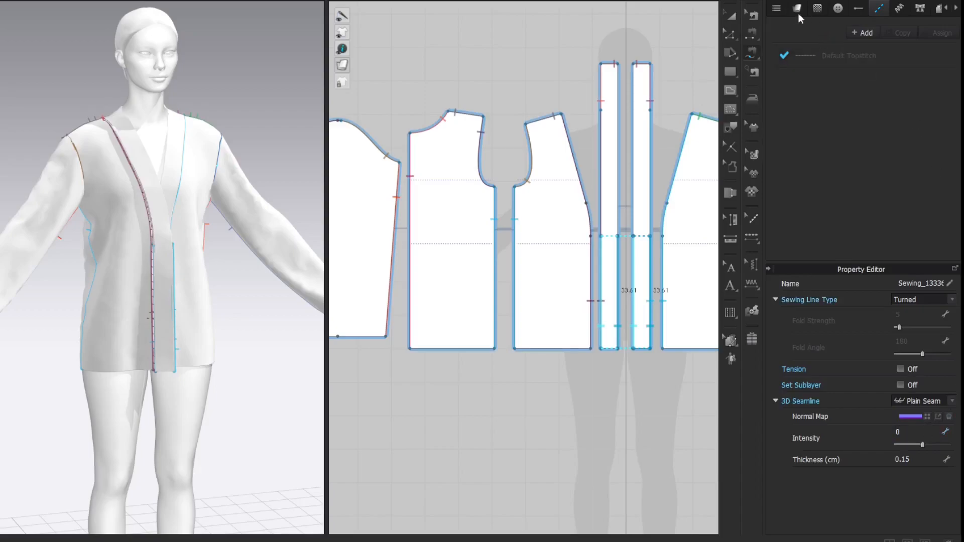
left_click(770, 0)
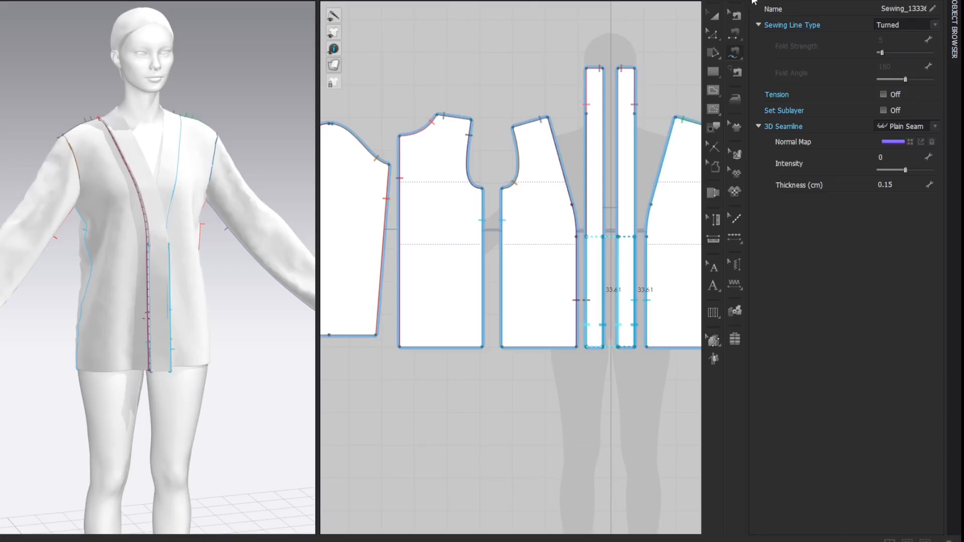
left_click(754, 2)
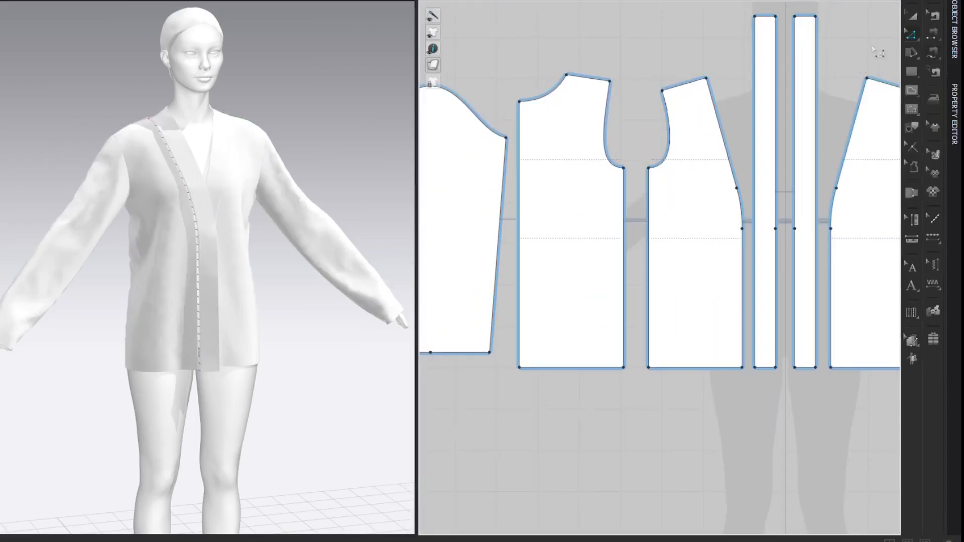
- Create a 2.5 cm diameter internal circle on the band's centre line, just above the added inner-edge point
left_click(910, 90)
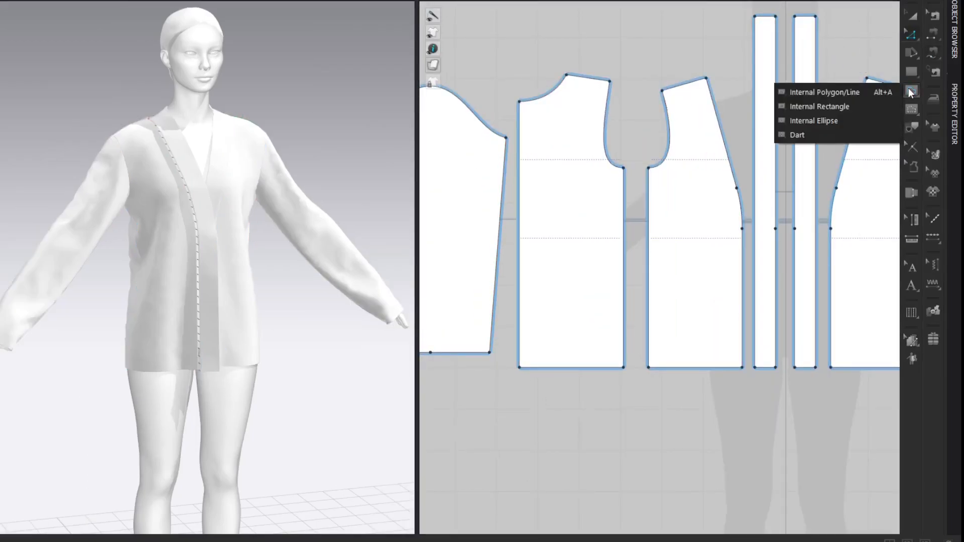
left_click(856, 121)
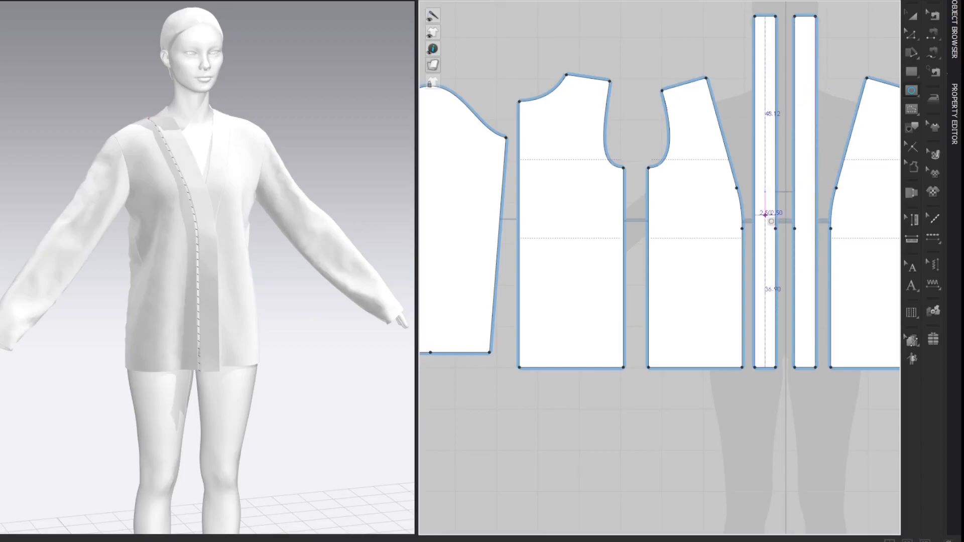
left_click(765, 214)
type("2.5")
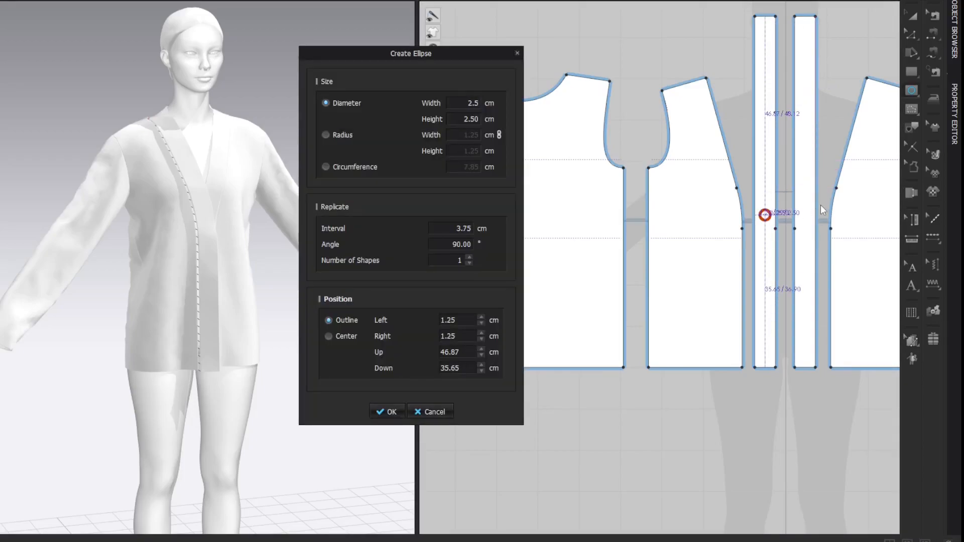
key("Return")
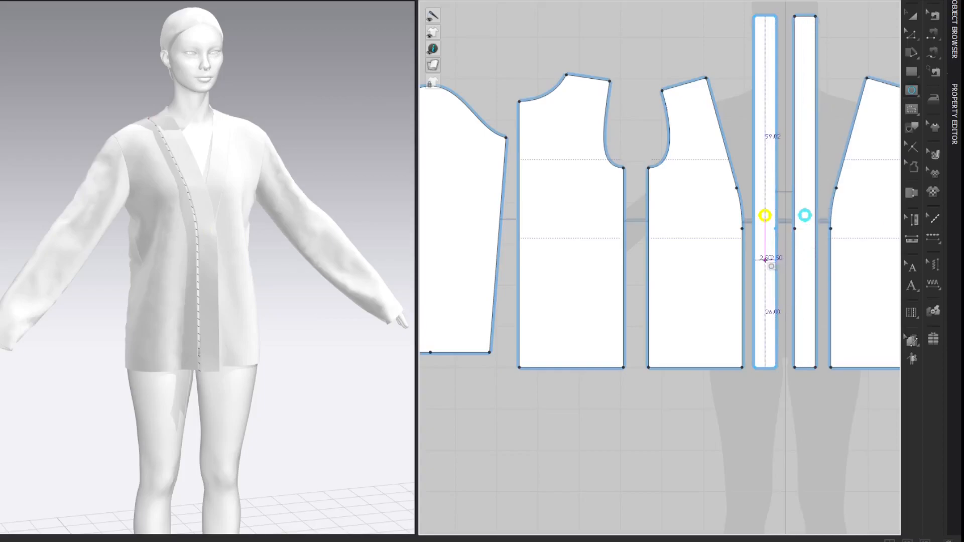
- Create three more 2.5 cm internal circles on the band's centre line, one near the hem and two in between
left_click(765, 347)
type("2.5")
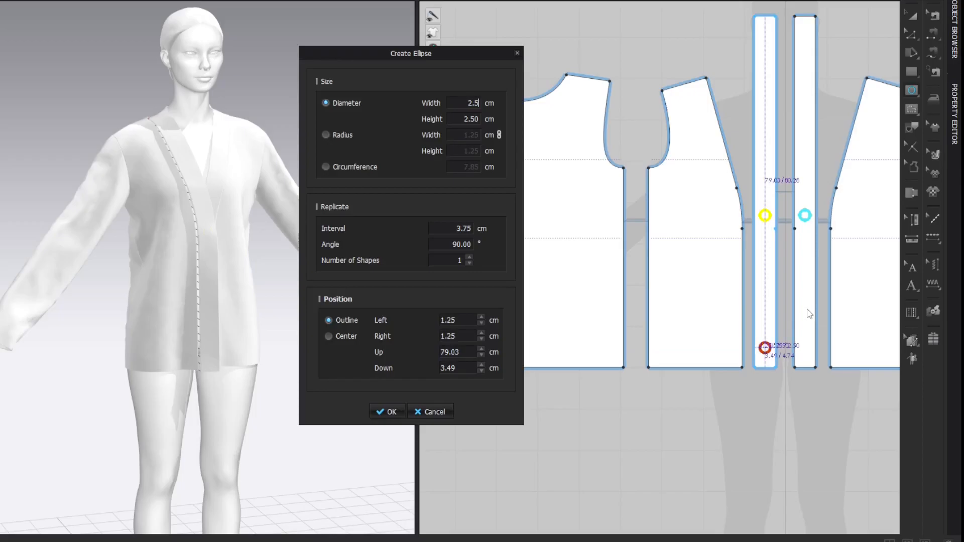
key("Return")
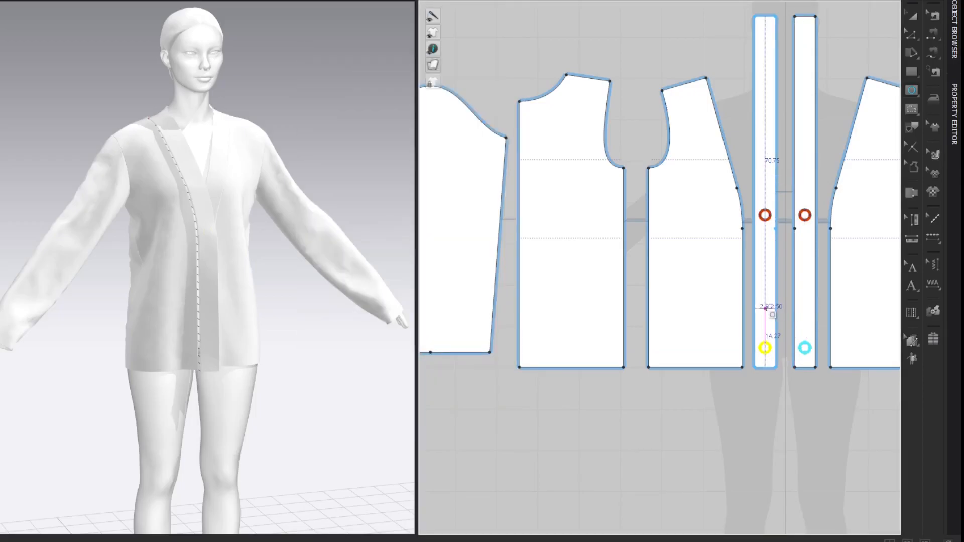
left_click(766, 308)
type("2.5")
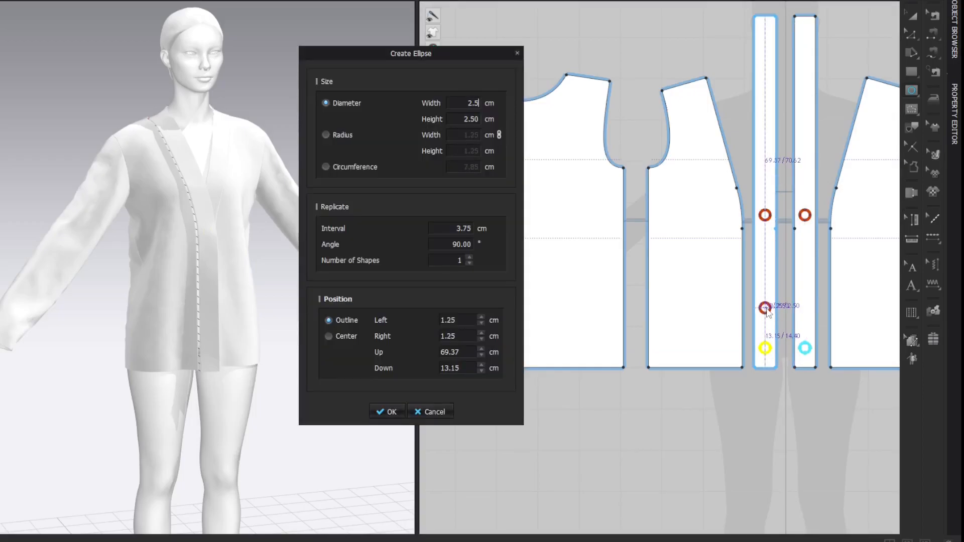
key("Return")
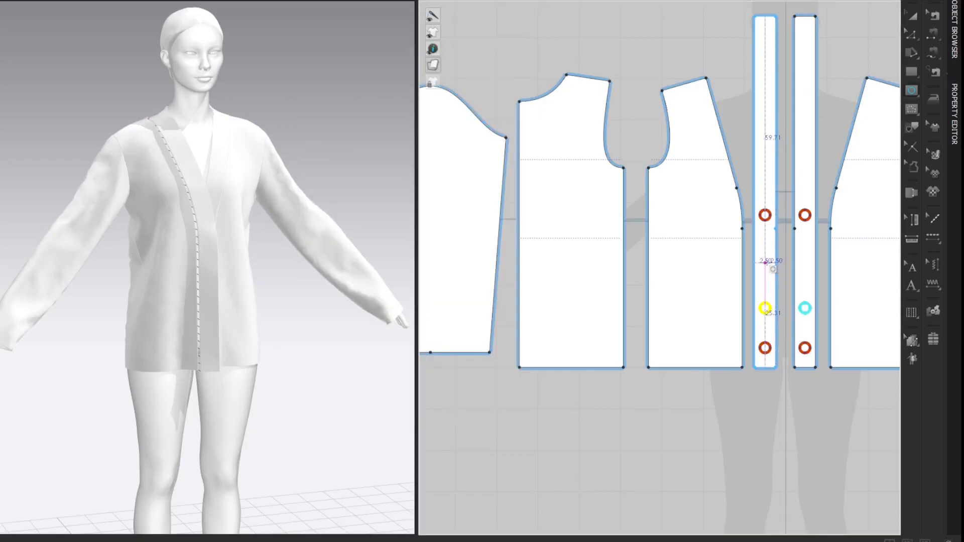
left_click(766, 263)
type("2.5")
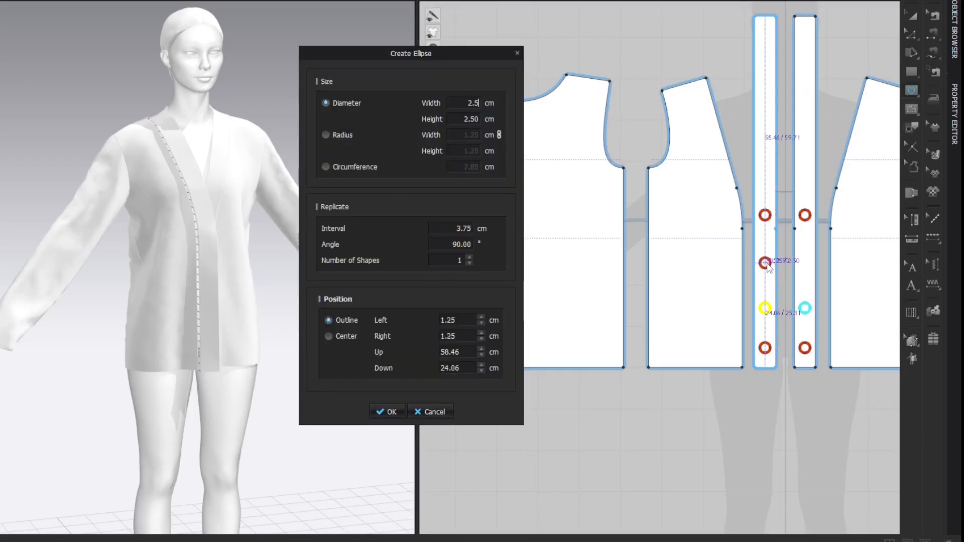
key("Return")
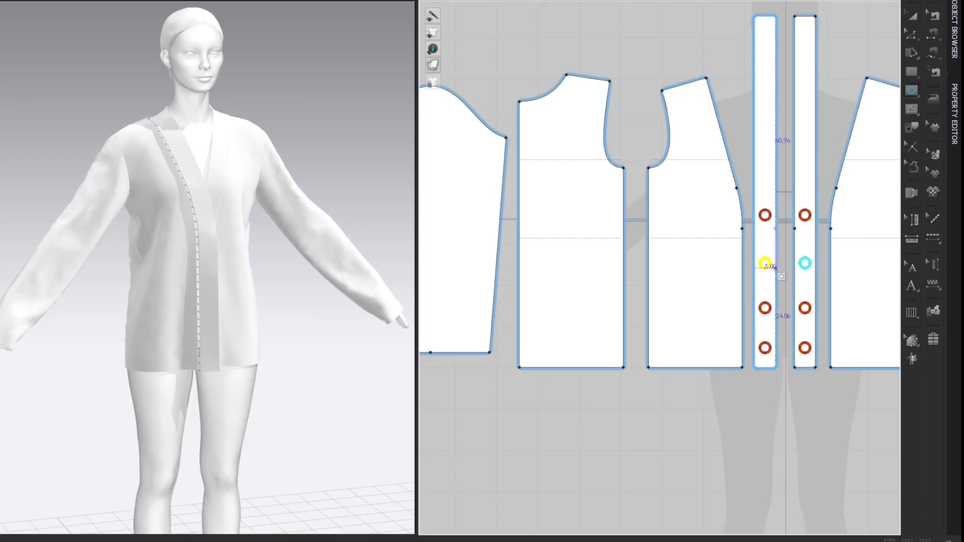
- Move the lowest circle slightly up along the band's centre line
key("a")
left_click(780, 402)
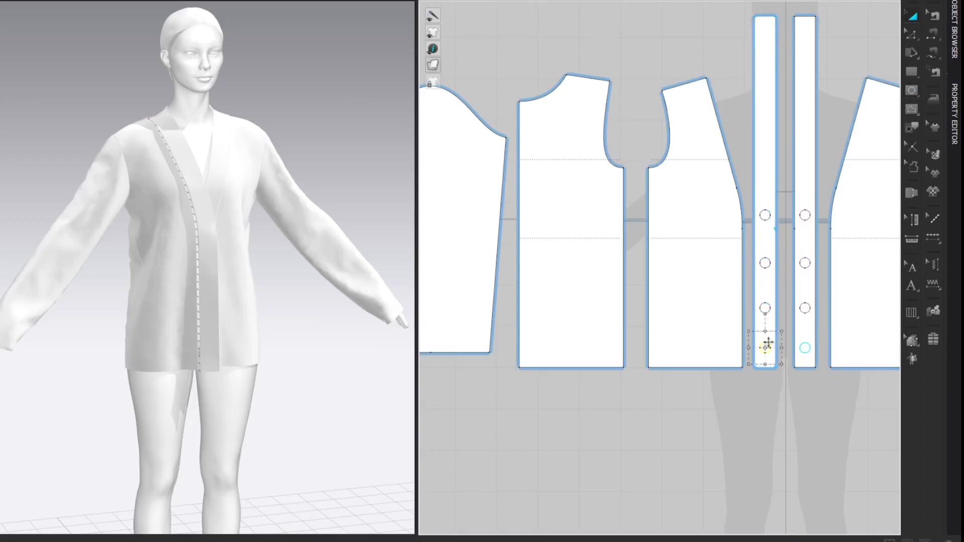
left_click(766, 347)
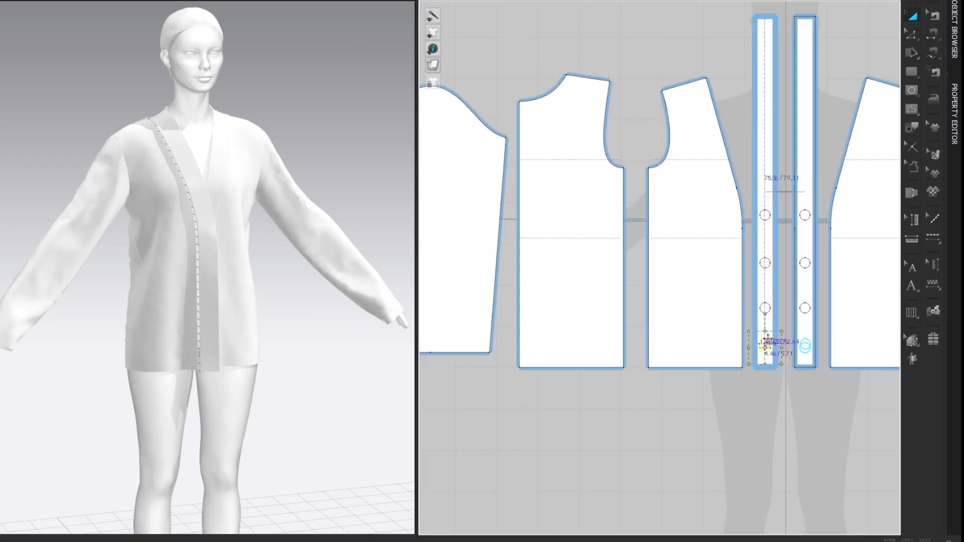
left_click(867, 47)
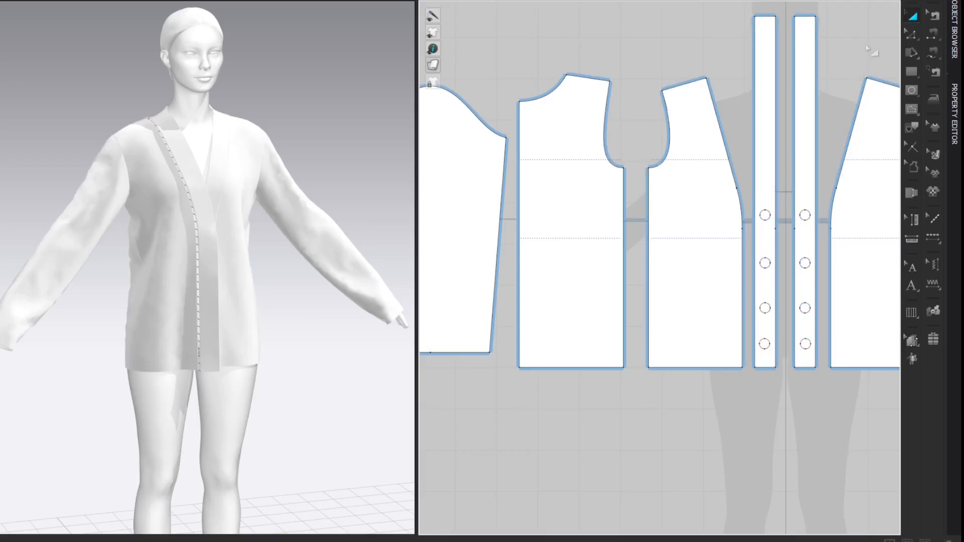
- Distribute the band's four circles vertically with a spacing of 7.90 cm
key("z")
key("a")
left_click(764, 214)
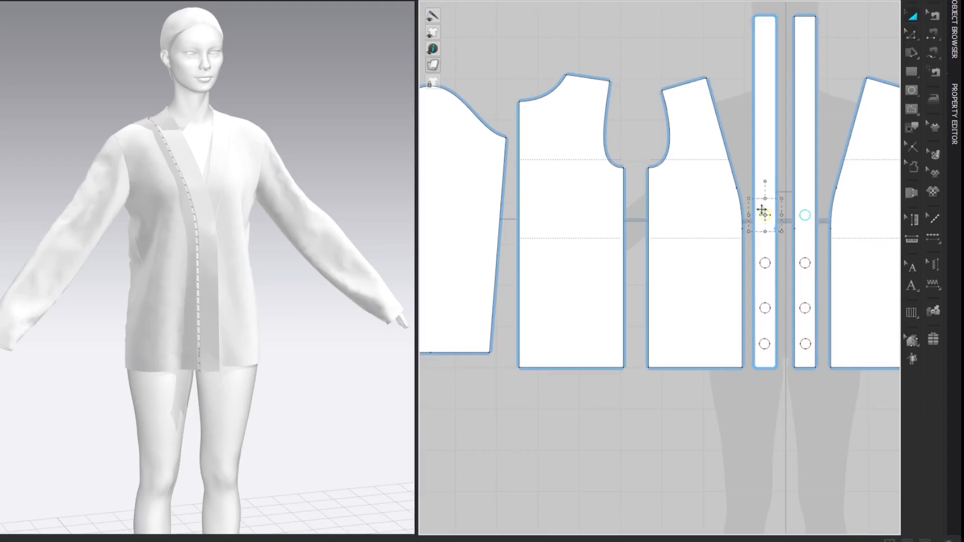
left_click(765, 262, "shift")
left_click(764, 308, "shift")
left_click(764, 343, "shift")
right_click(763, 343)
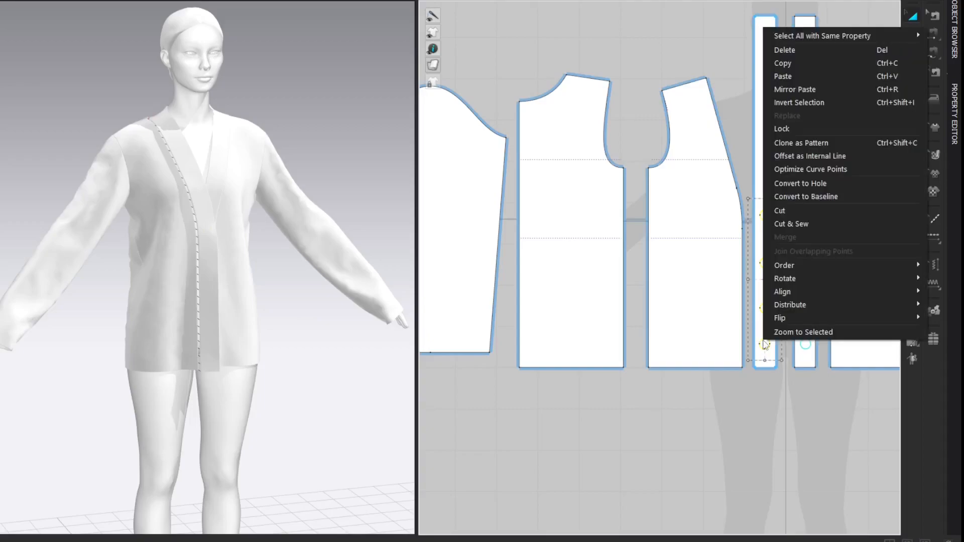
mouse_move(812, 306)
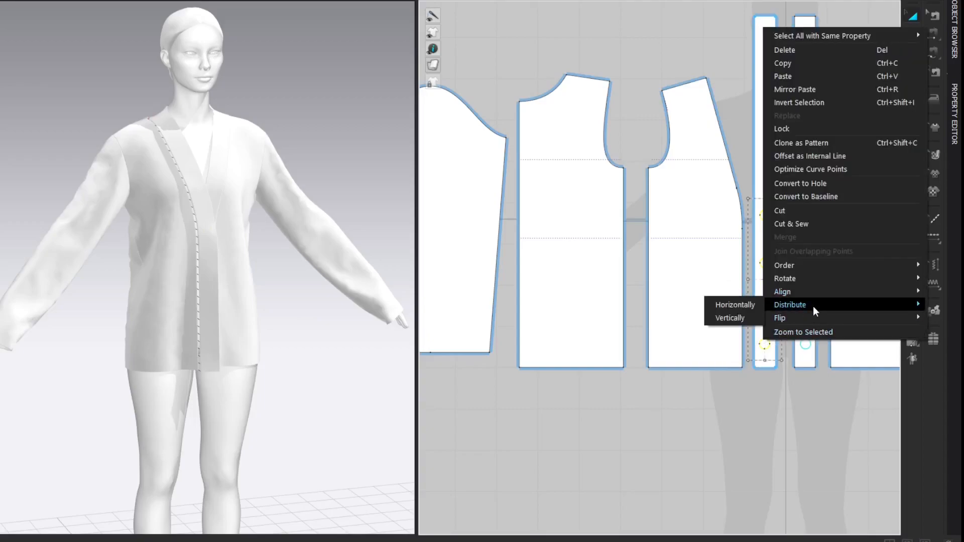
left_click(741, 314)
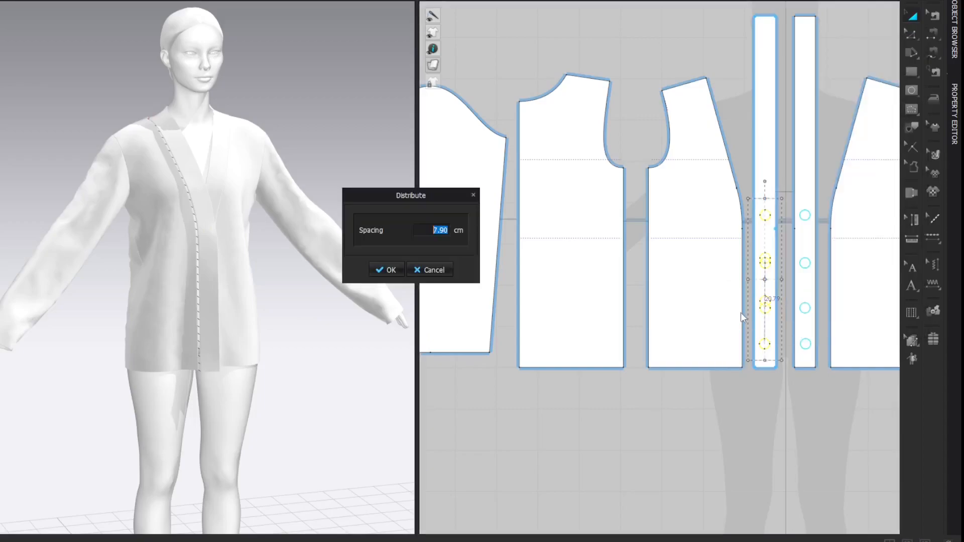
left_click(372, 270)
left_click(865, 44)
- Sew each of the four internal circles on one front band to the matching circle on the other band
key("b")
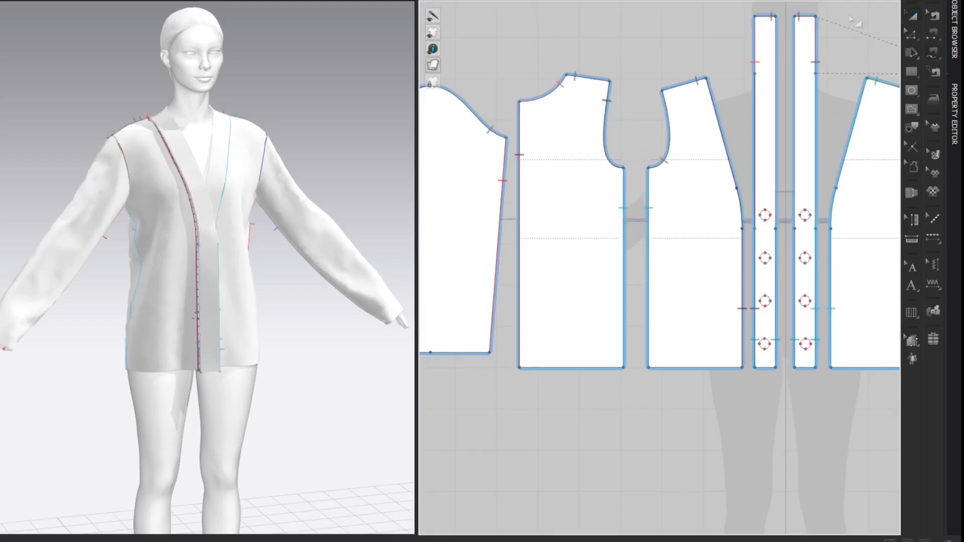
left_click(764, 216)
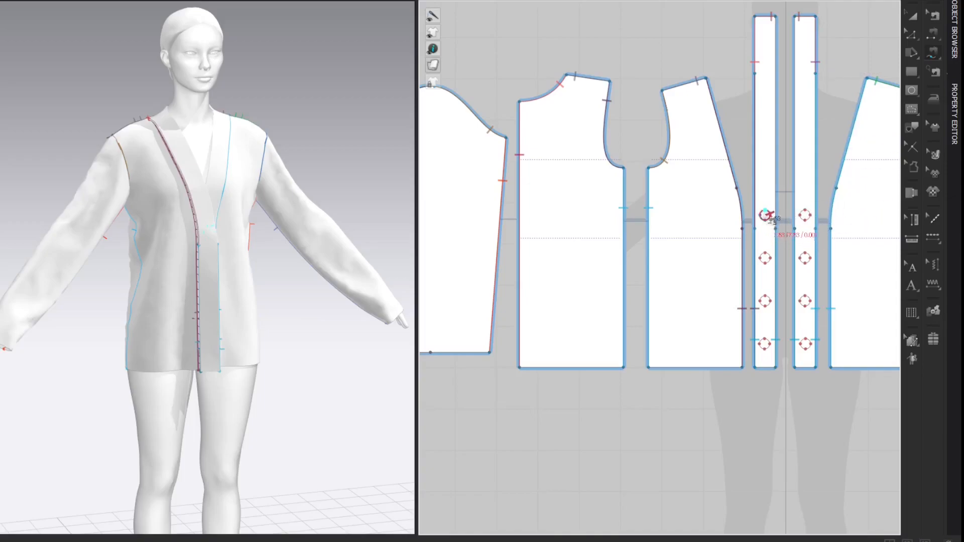
left_click(807, 217)
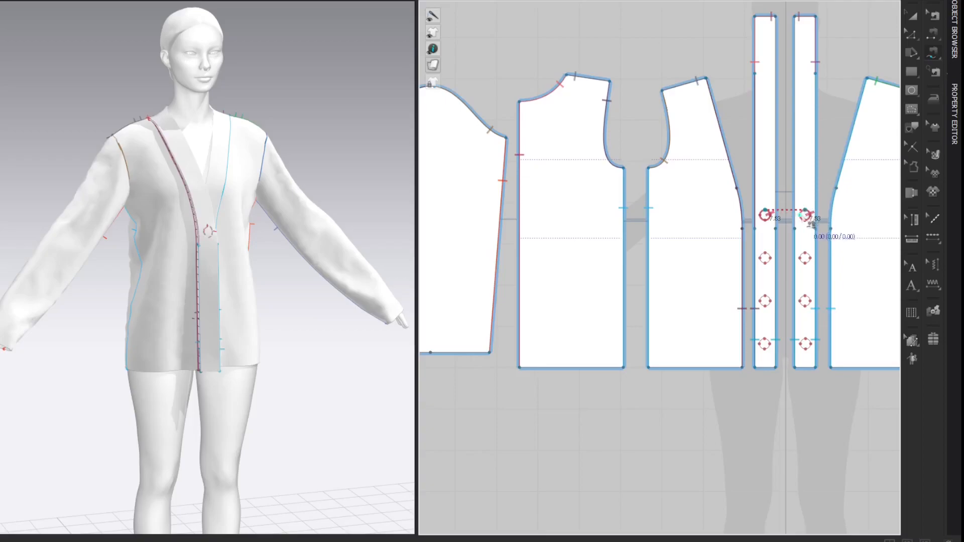
left_click(765, 259)
left_click(807, 258)
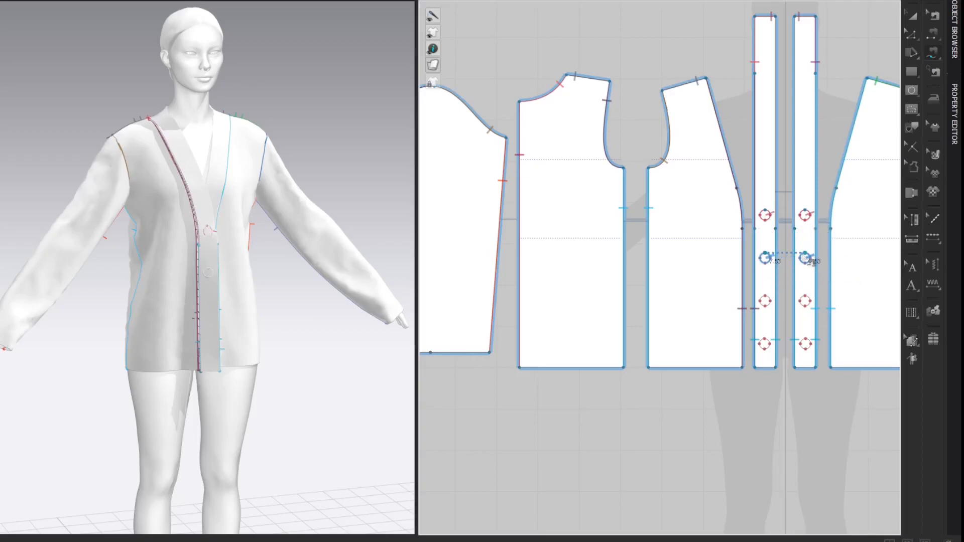
left_click(766, 301)
left_click(806, 300)
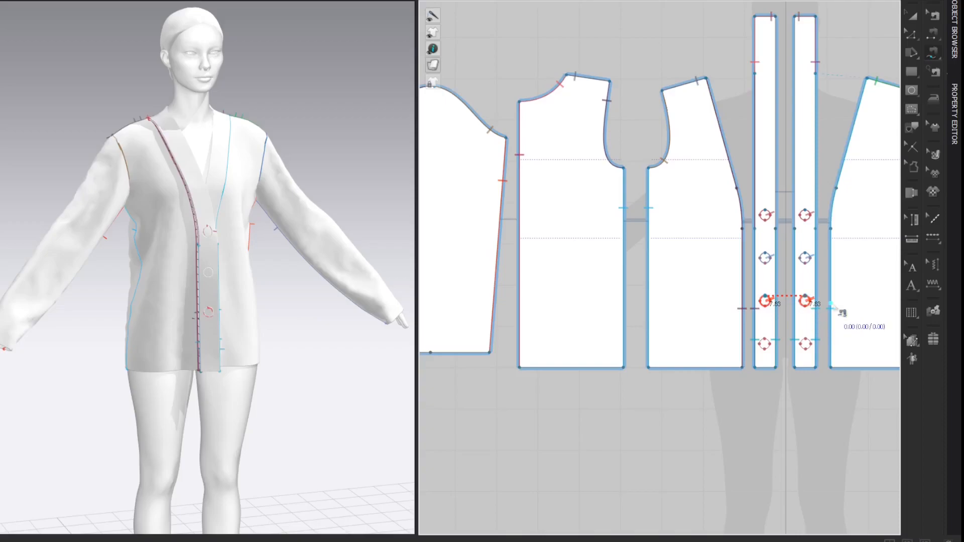
left_click(765, 344)
left_click(765, 344)
left_click(806, 345)
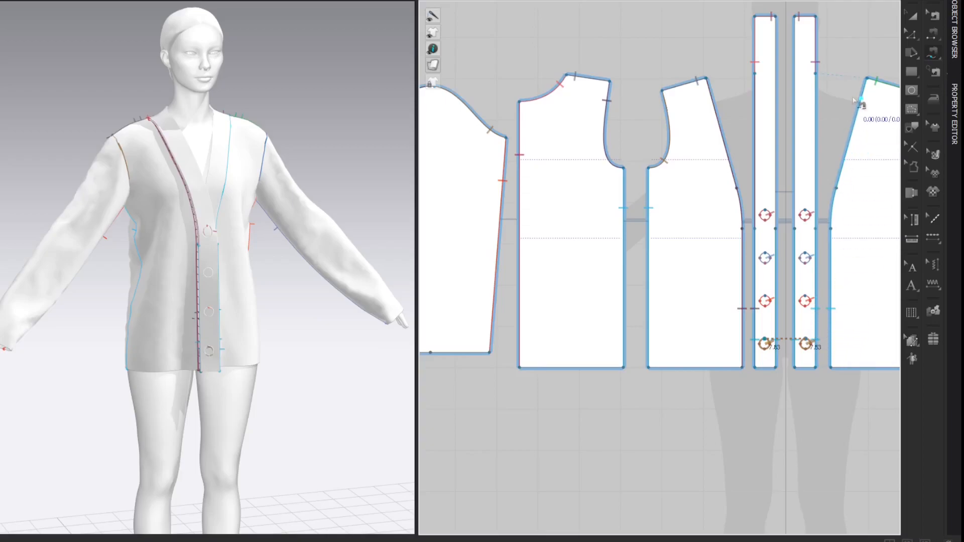
- Select the sewings of all four circle pairs and edit the intensity of their 3D seamline
key("a")
key("b")
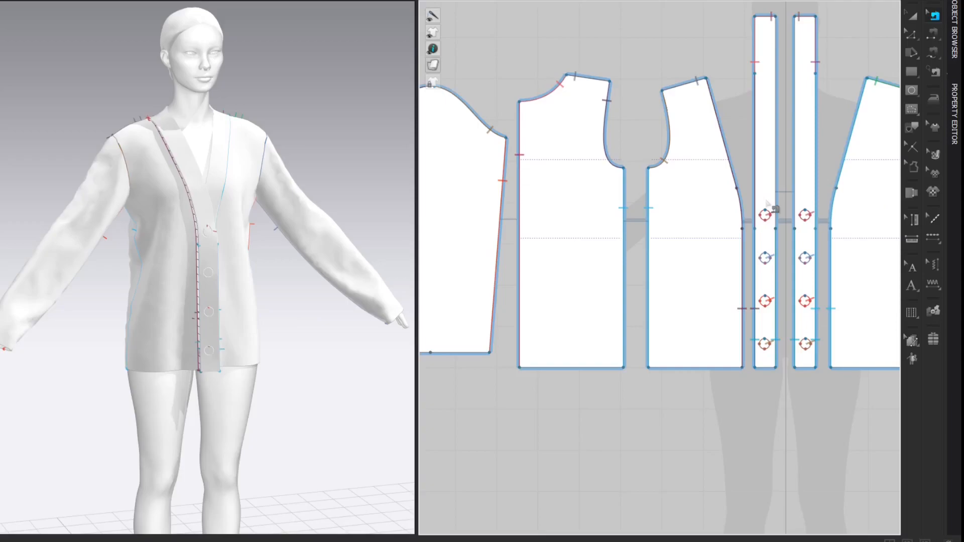
left_click(766, 215)
left_click(766, 258)
left_click(766, 302)
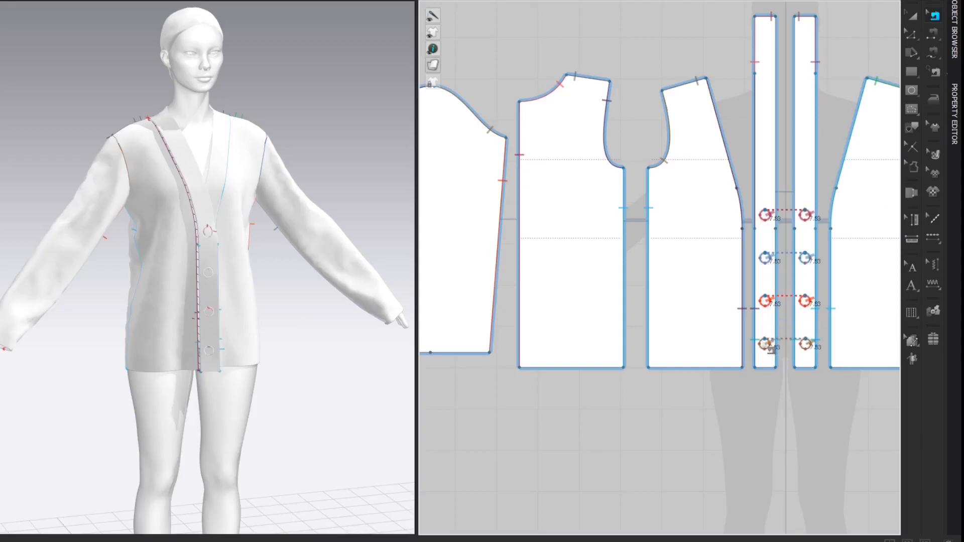
left_click(954, 119)
left_click(895, 159)
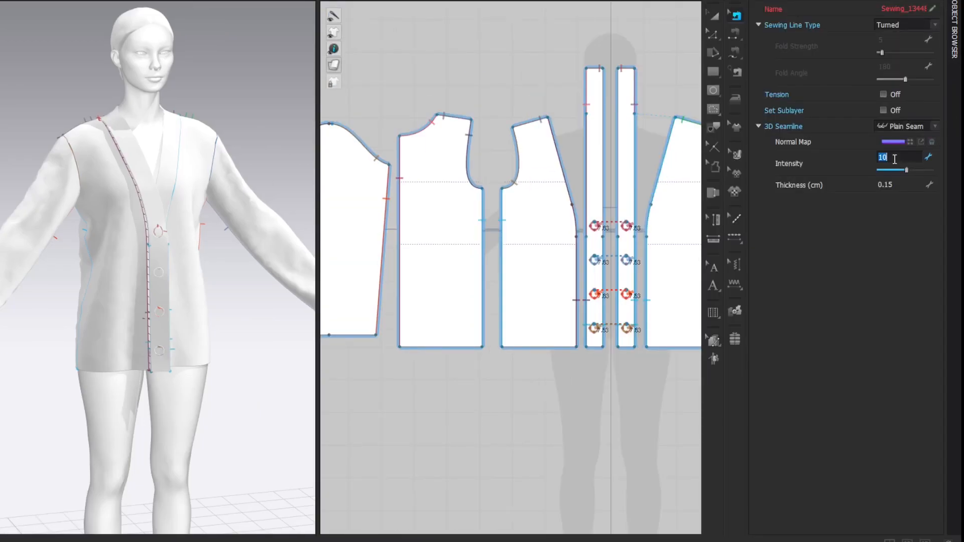
key("Return")
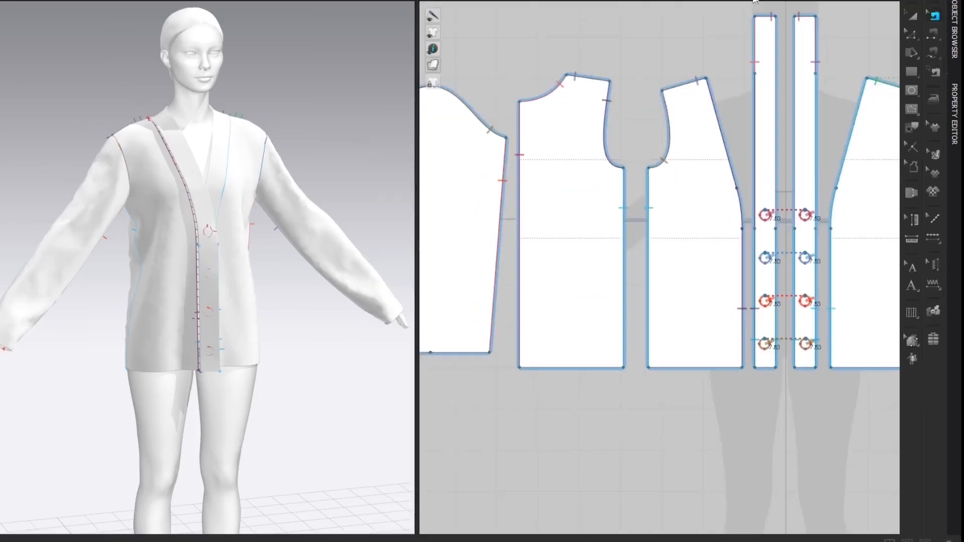
- Select the sewing of the uppermost circle pair and shift its start point slightly along the circle on the second band
scroll(819, 216, "up", 3)
scroll(825, 222, "up", 3)
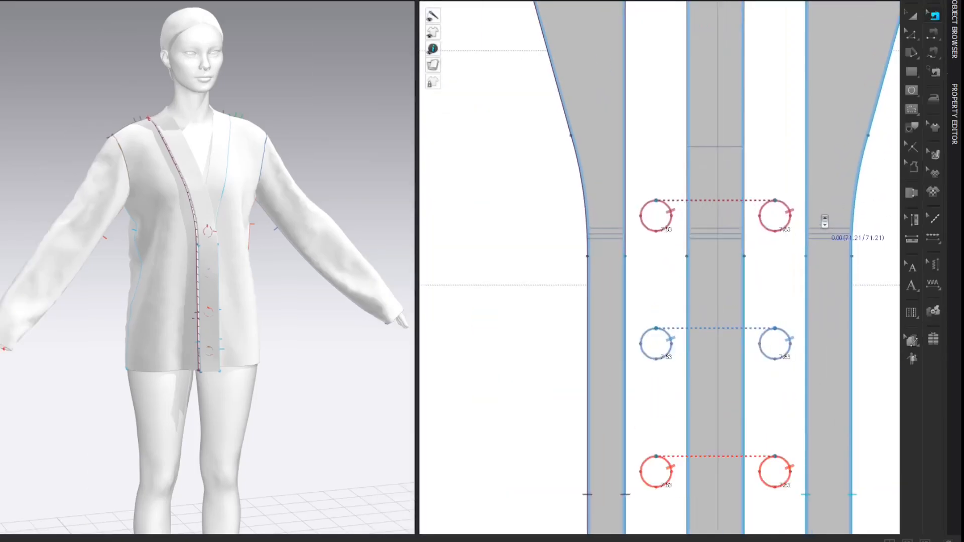
left_click(788, 210)
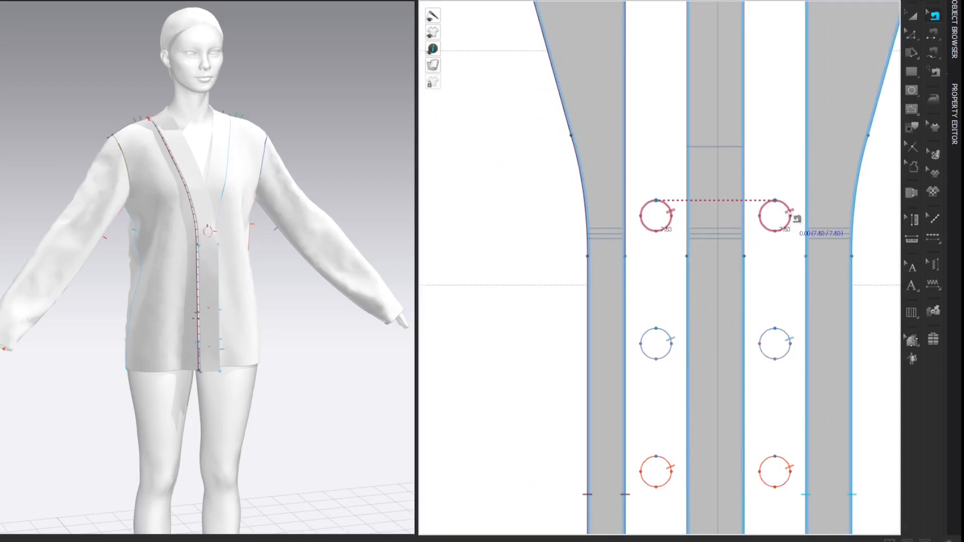
key("z")
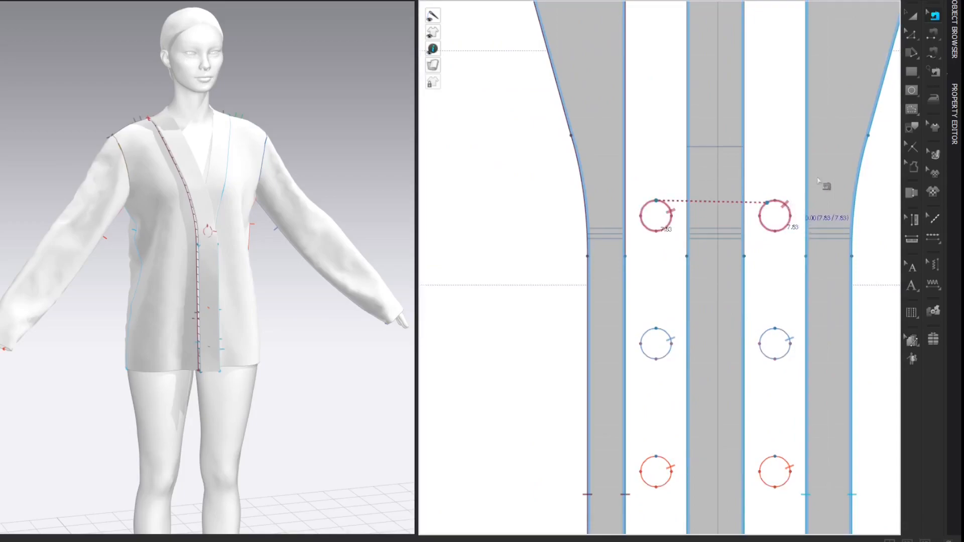
- Apply the Rib_2X2_468gsm fabric to both front bands
scroll(841, 129, "down", 6)
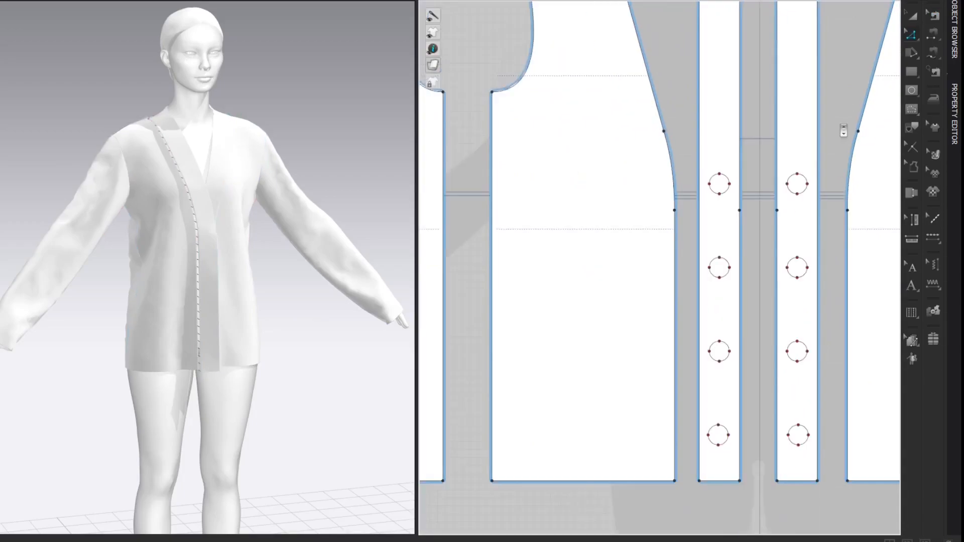
middle_click_drag(764, 356, 678, 378)
scroll(752, 374, "down", 3)
key("a")
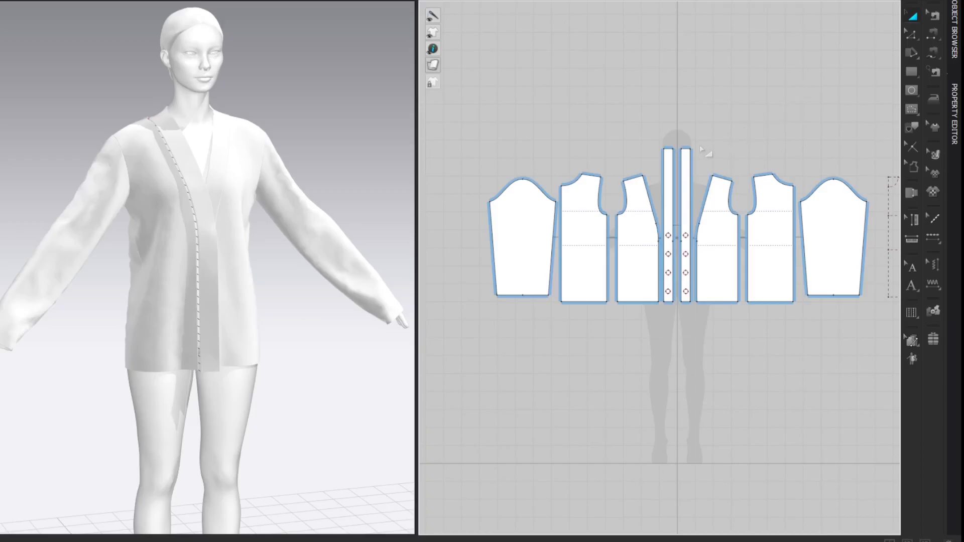
left_click(686, 165)
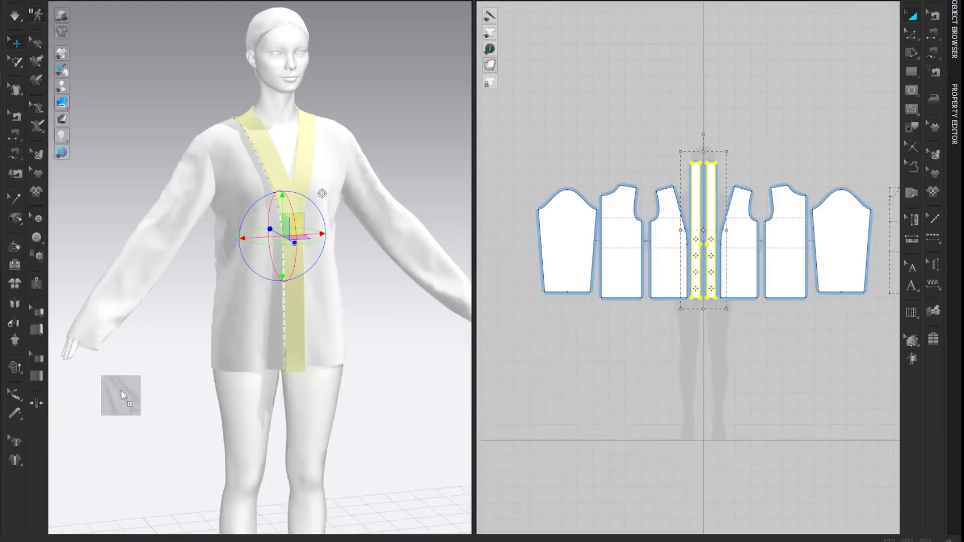
left_click_drag(121, 395, 705, 212)
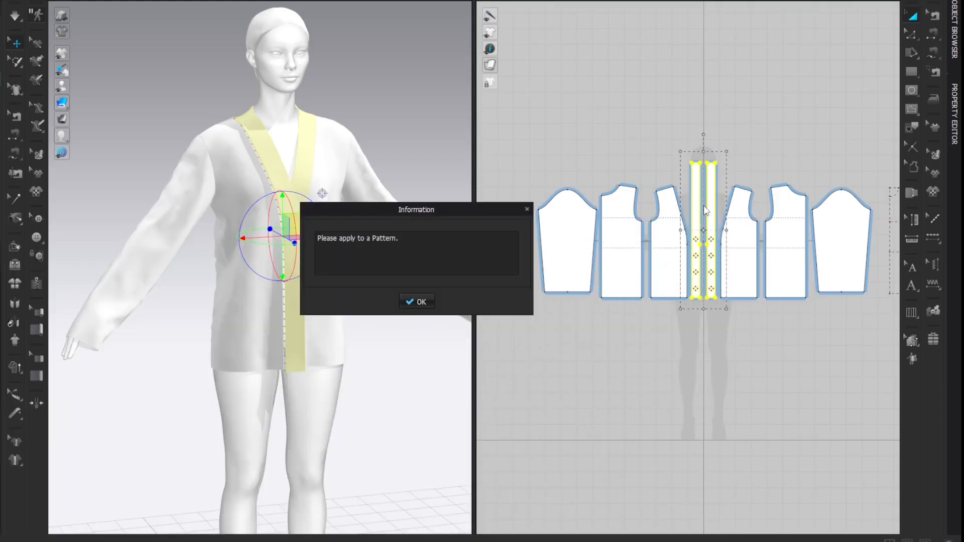
left_click(416, 302)
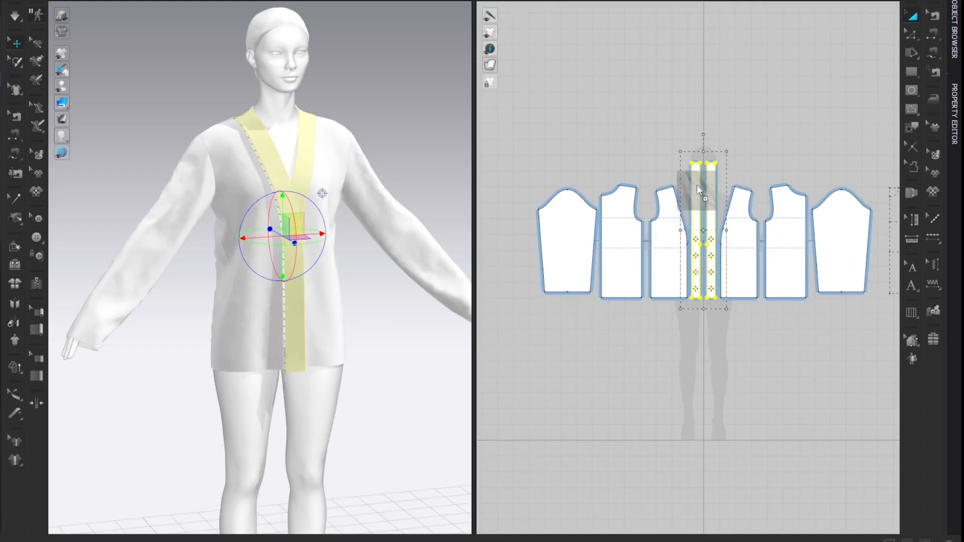
left_click_drag(698, 186, 698, 187)
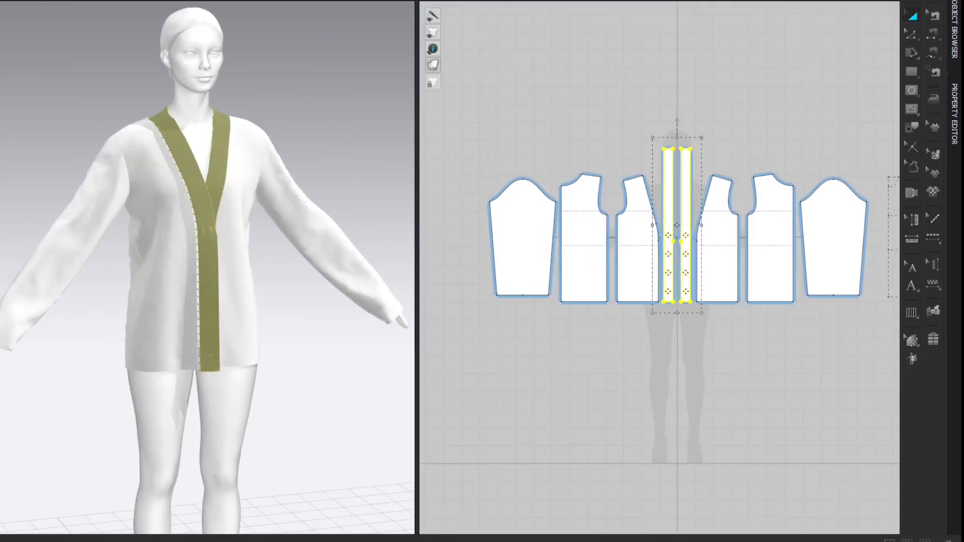
- Turn on texture desaturation for the Rib_2X2_468gsm fabric
left_click(955, 112)
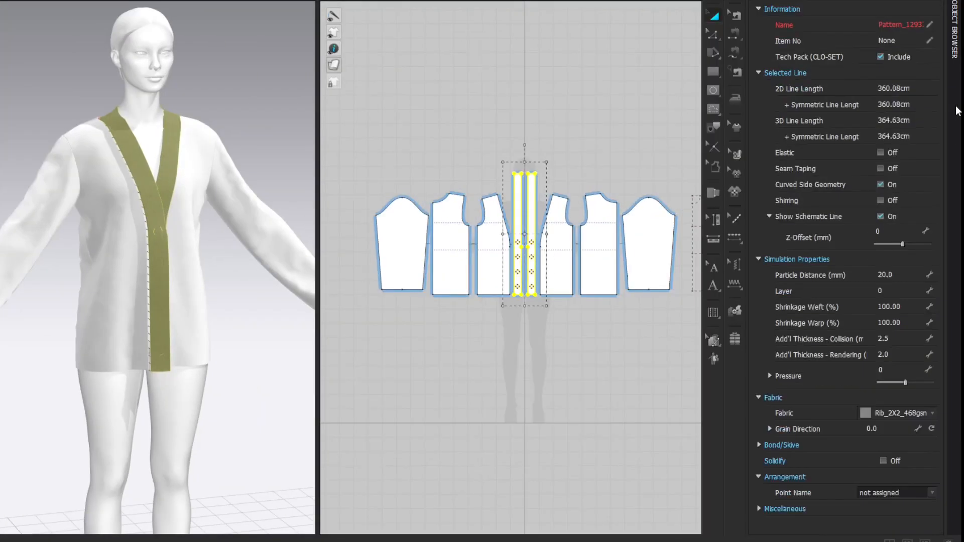
left_click(956, 30)
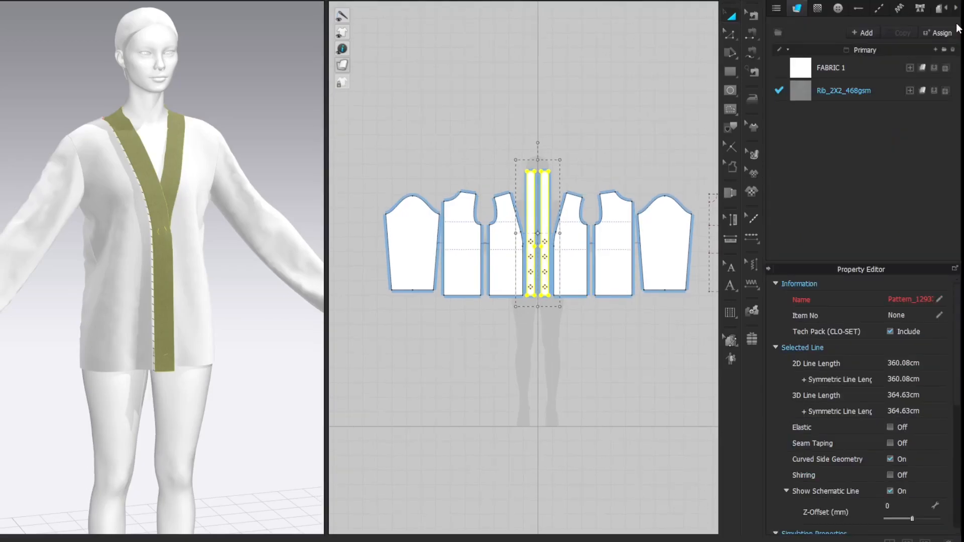
left_click(841, 90)
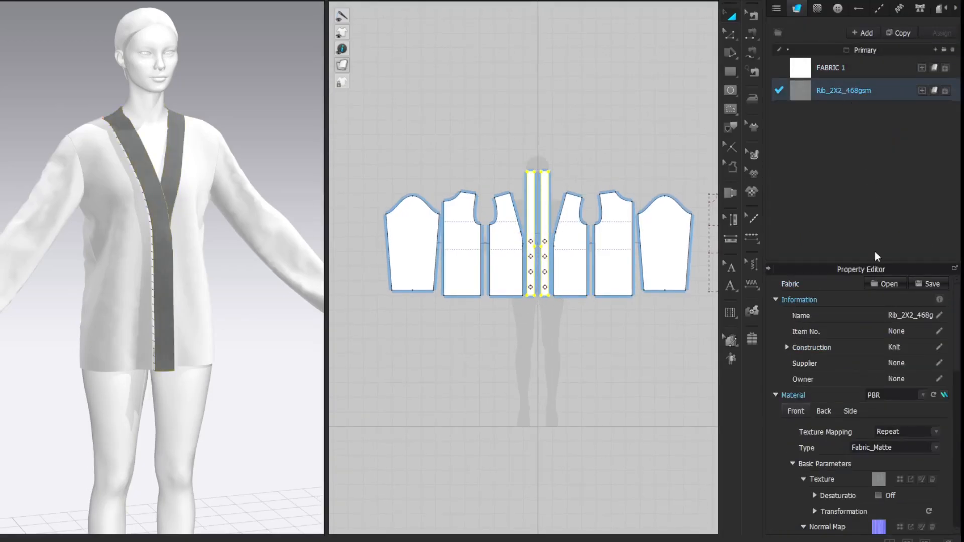
scroll(842, 413, "down", 4)
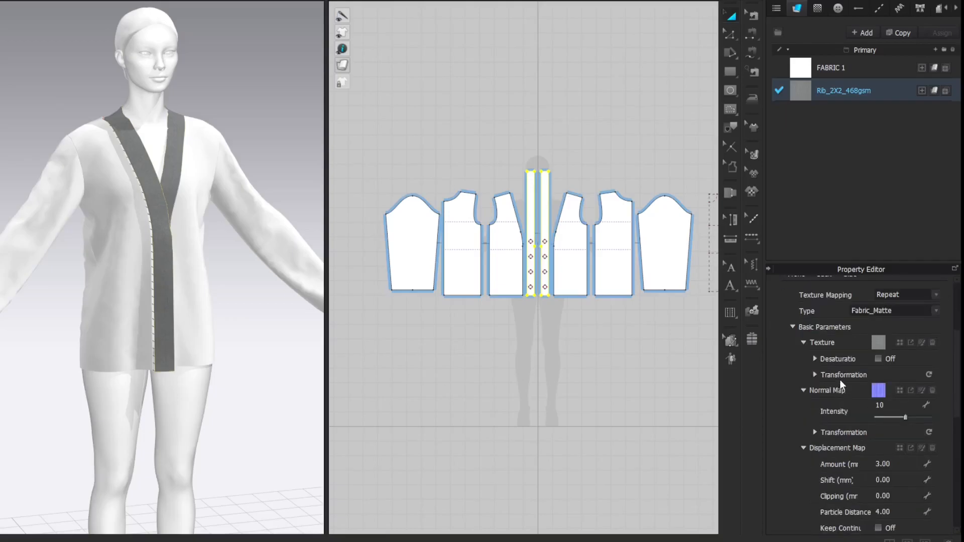
left_click(878, 359)
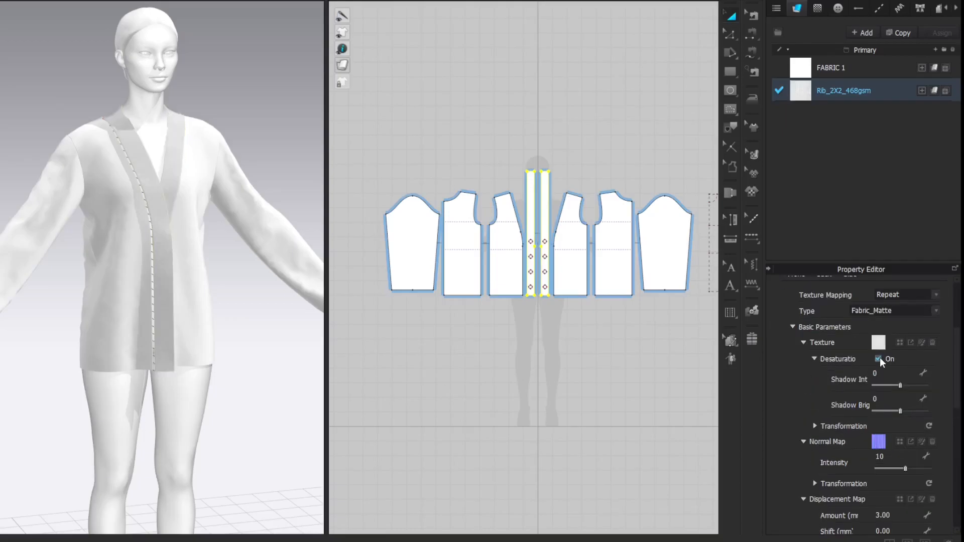
left_click(770, 1)
left_click(754, 1)
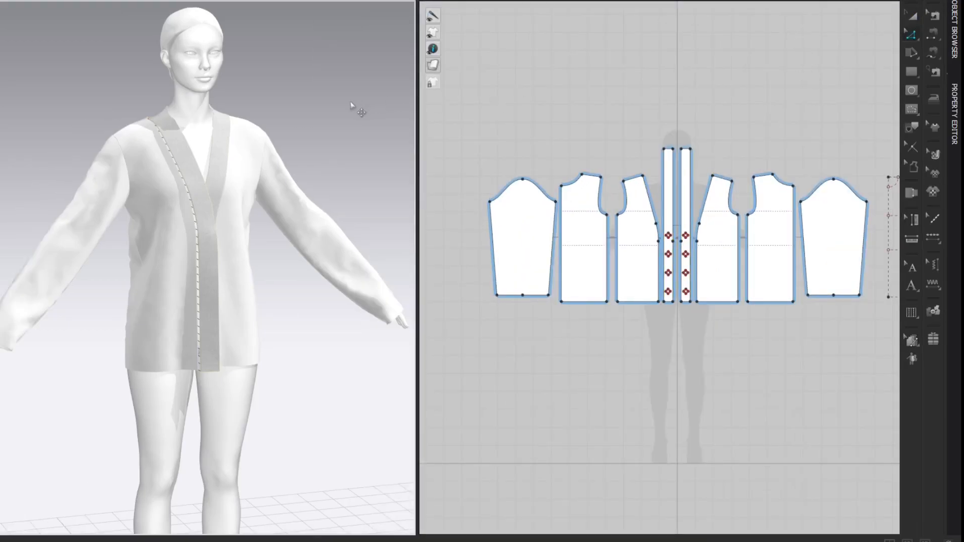
- Simulate the garment with the sewn circles, and undo the simulation
key("space")
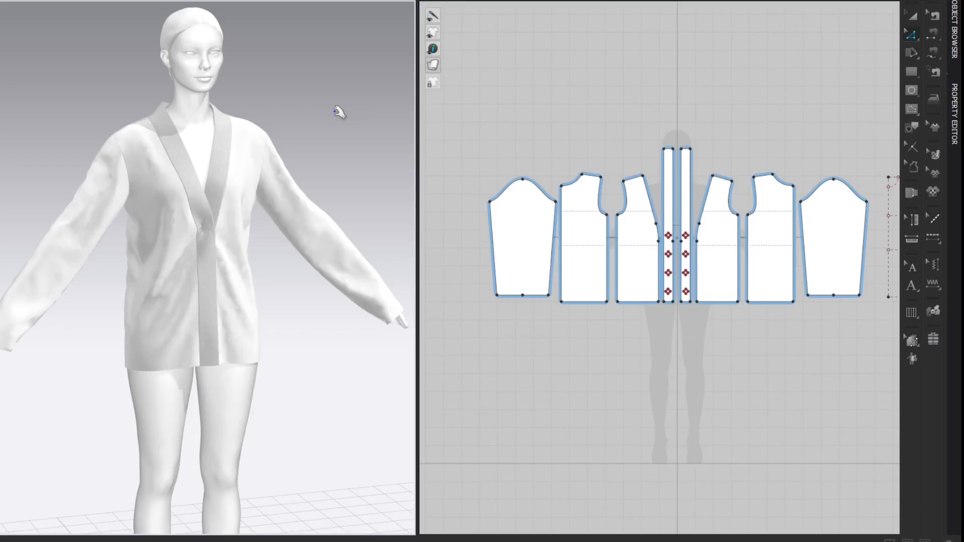
key("ctrl+z")
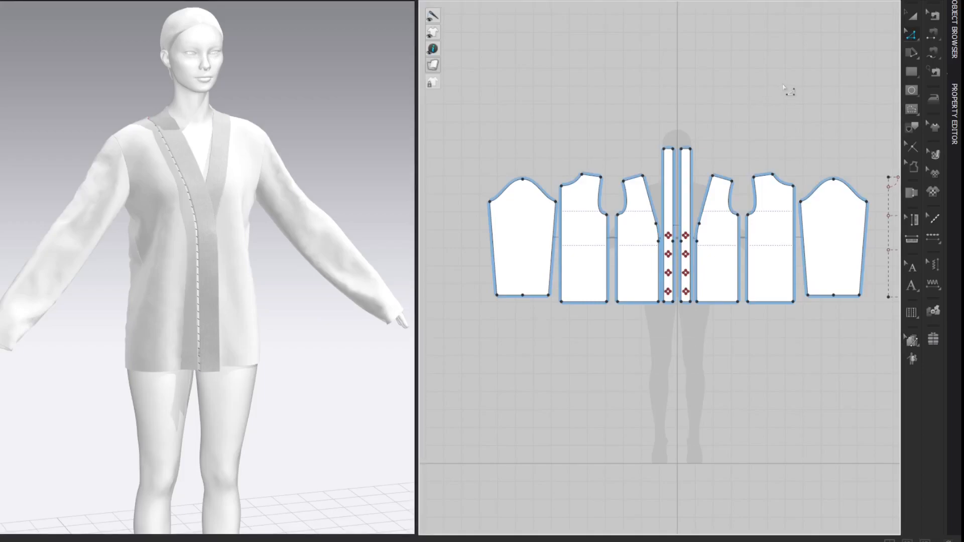
- Check the sewing between the back neckline and the band, and show the line lengths on all patterns
scroll(776, 92, "up", 1)
middle_click_drag(776, 92, 773, 60)
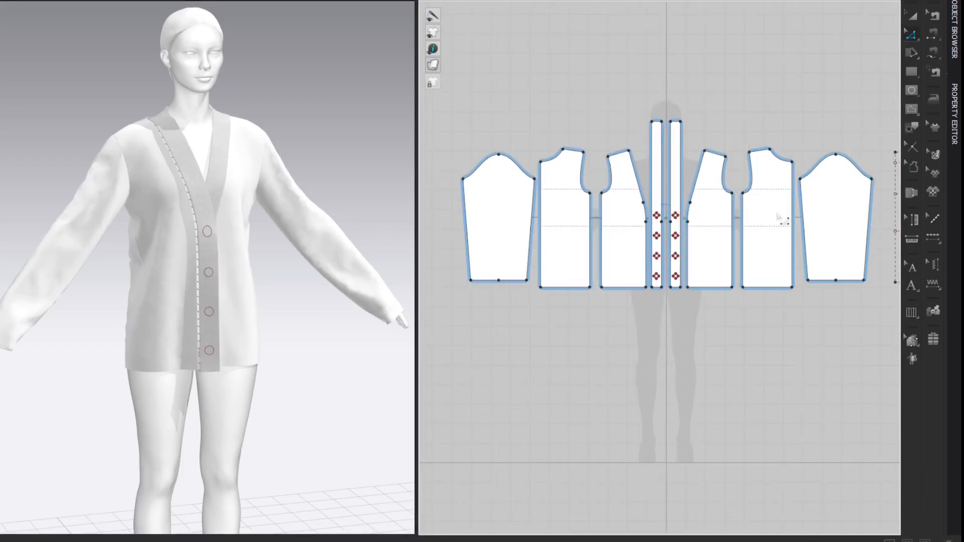
scroll(566, 110, "up", 5)
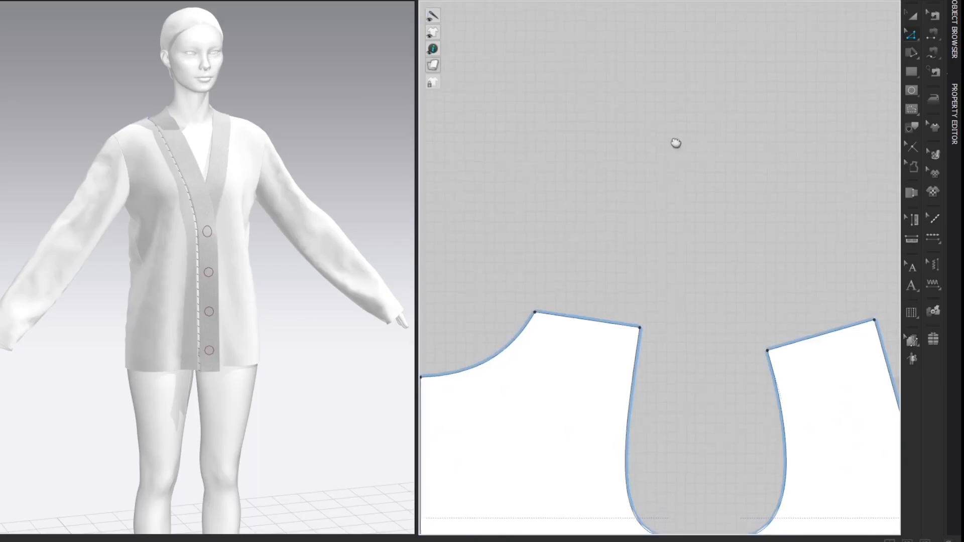
scroll(601, 101, "down", 5)
scroll(637, 80, "down", 1)
middle_click_drag(632, 76, 645, 53)
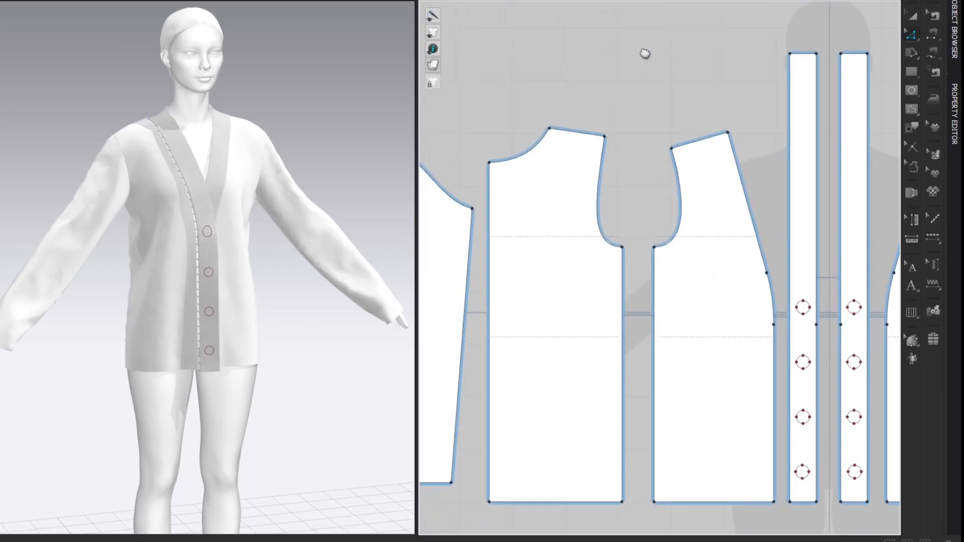
key("b")
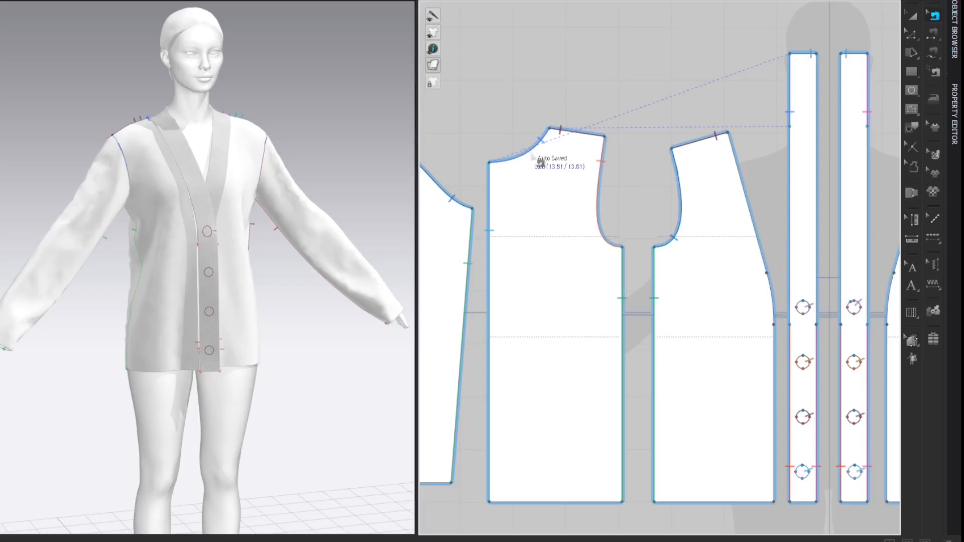
key("z")
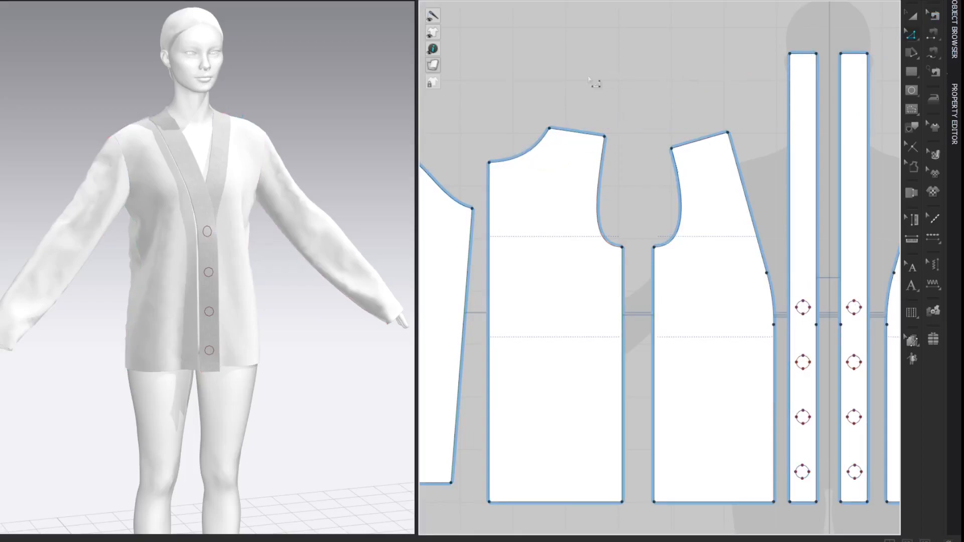
left_click(545, 150)
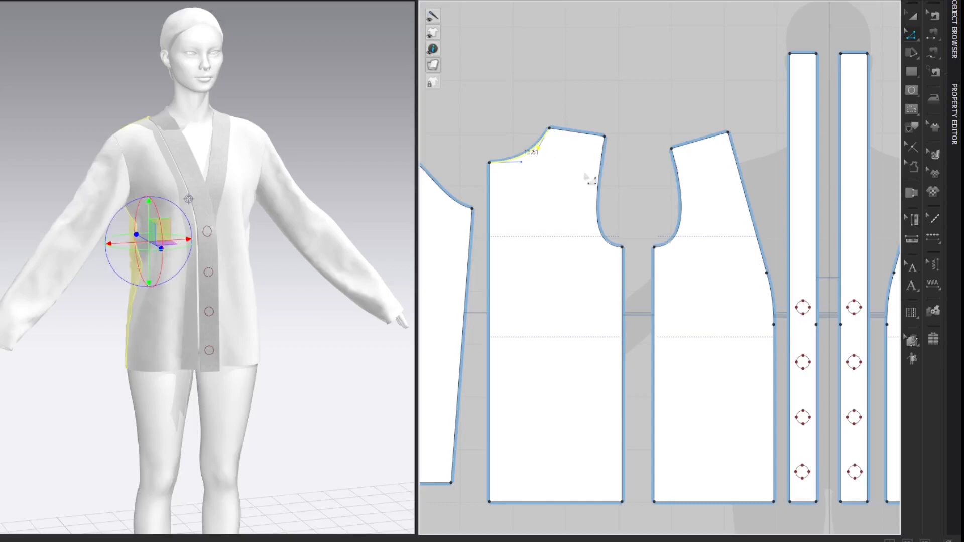
key("shift+l")
- Split the upper outer edge of the front band 13.81 cm from its top end, matching the back neckline length
left_click(790, 80)
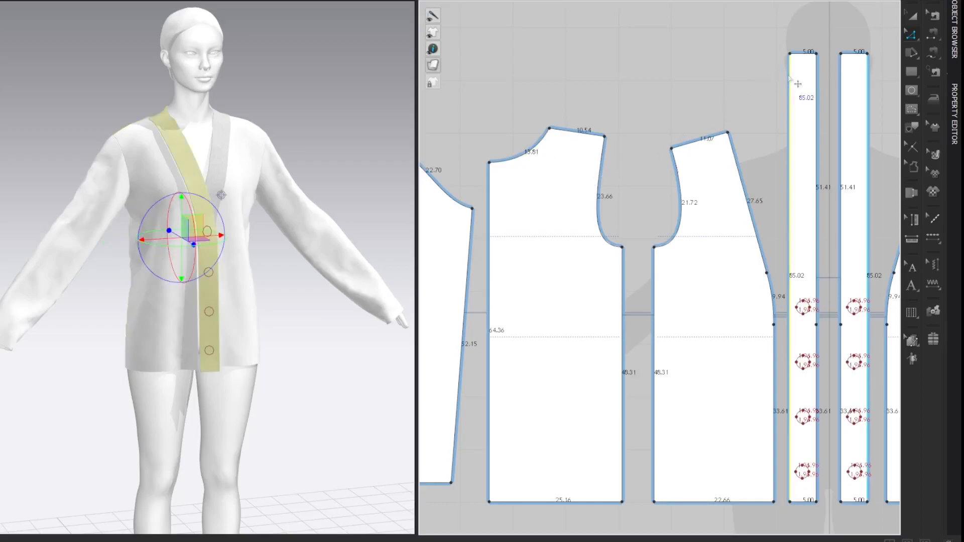
right_click(791, 78)
left_click(815, 151)
type("13.81")
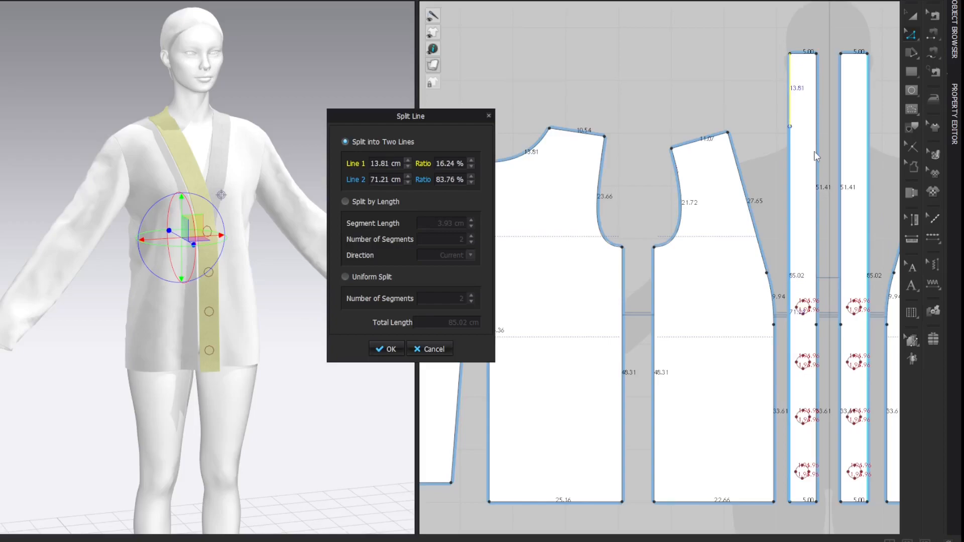
key("Return")
left_click(747, 111)
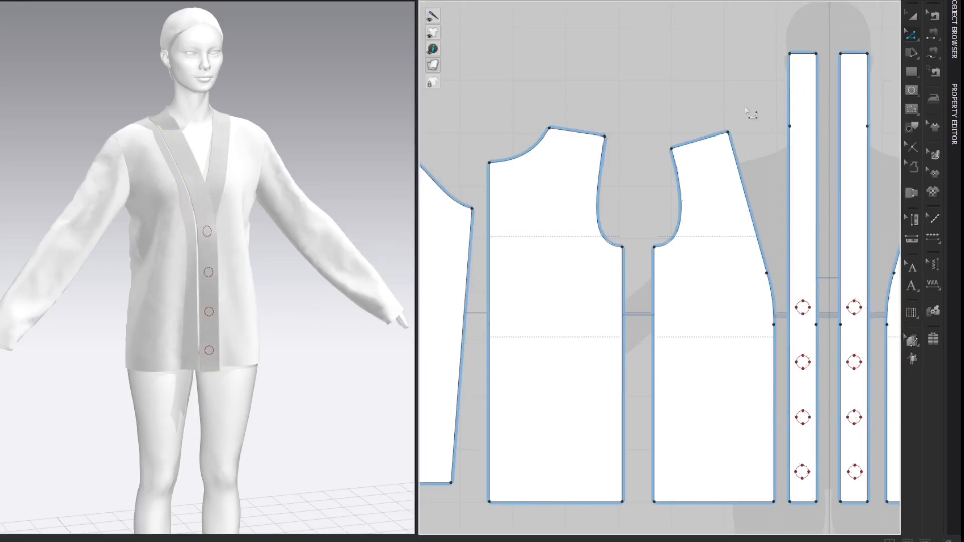
- Move the new split point on the band's outer edge 3 cm up toward the band's top end
left_click_drag(791, 126, 794, 122)
right_click(793, 123)
type("3")
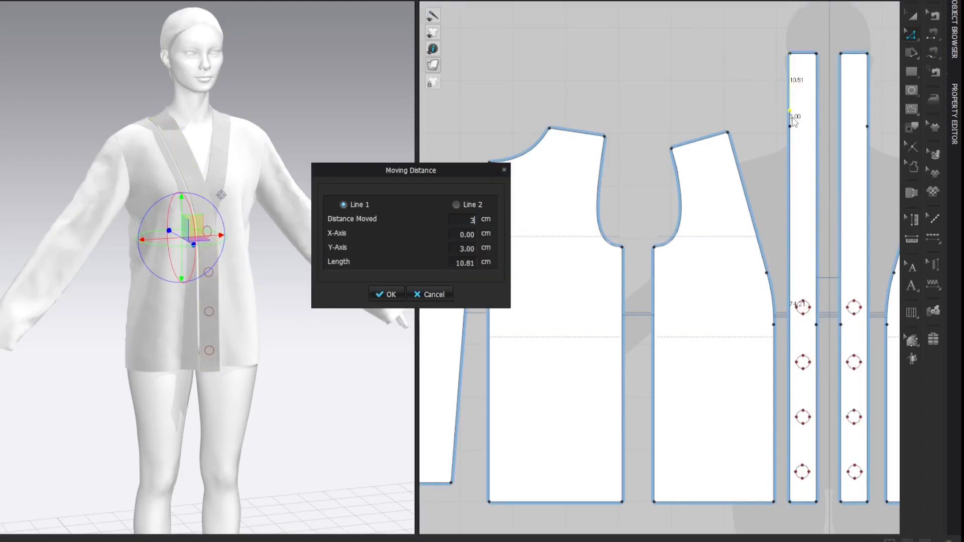
key("Return")
left_click(834, 36)
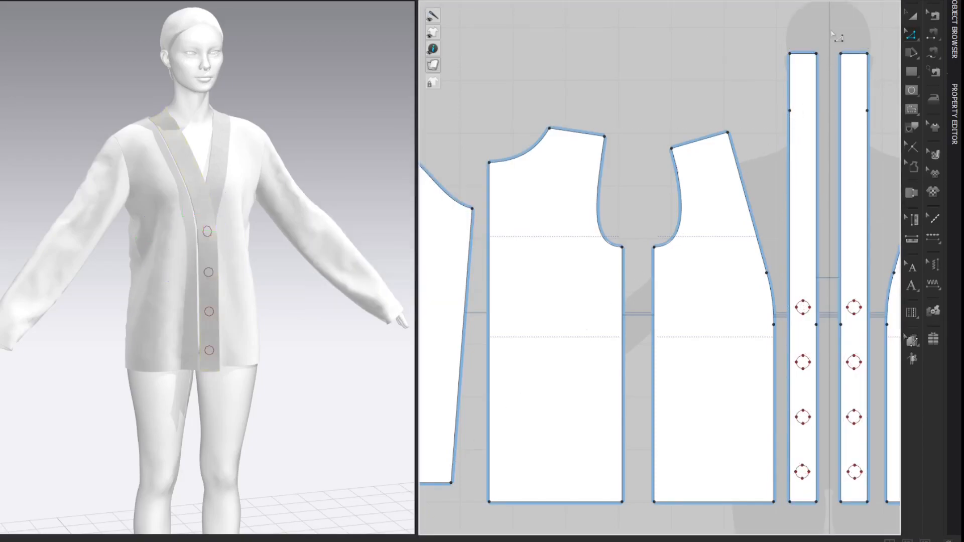
- Add notches on the front band's outer edge at the upper split point and at the point beside the top sewn circle
right_click(790, 111)
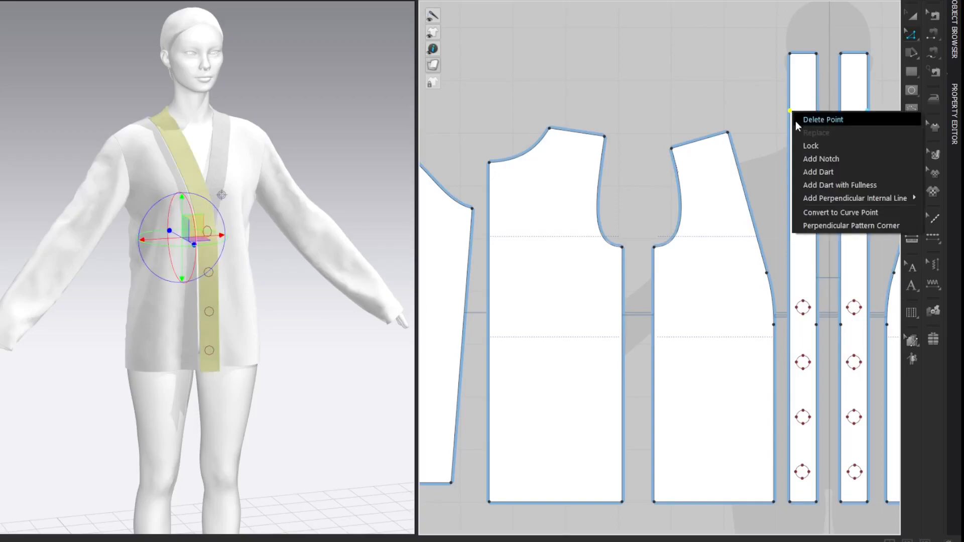
left_click(821, 159)
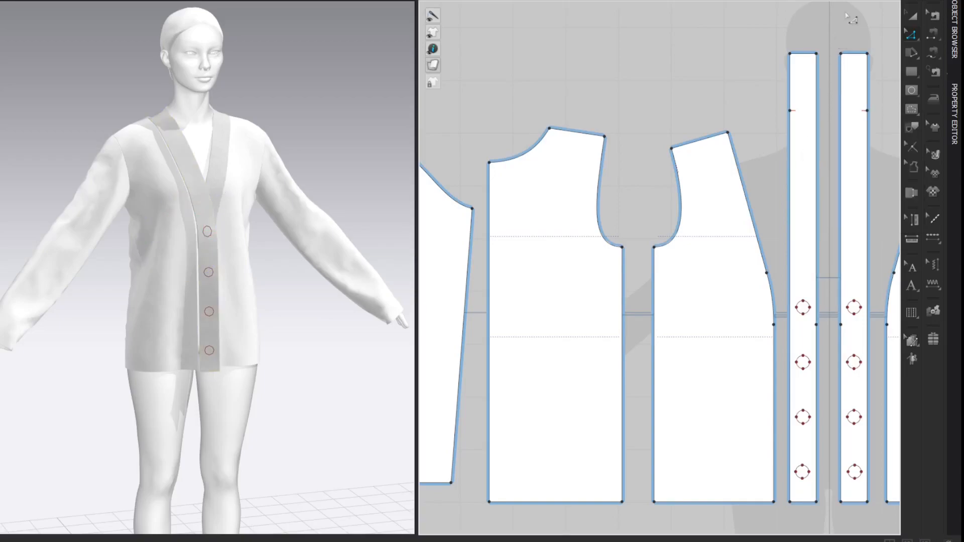
key("x")
left_click(791, 325)
key("z")
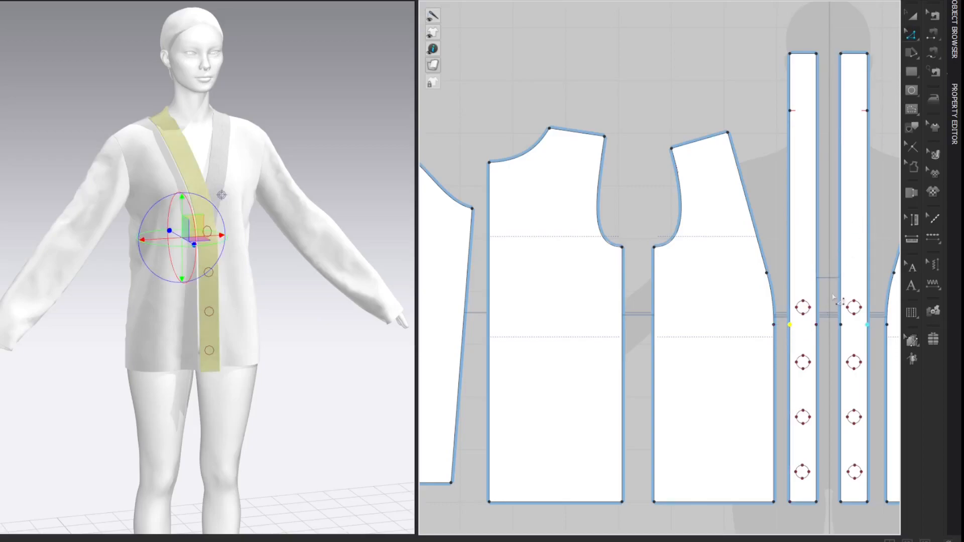
left_click(891, 233)
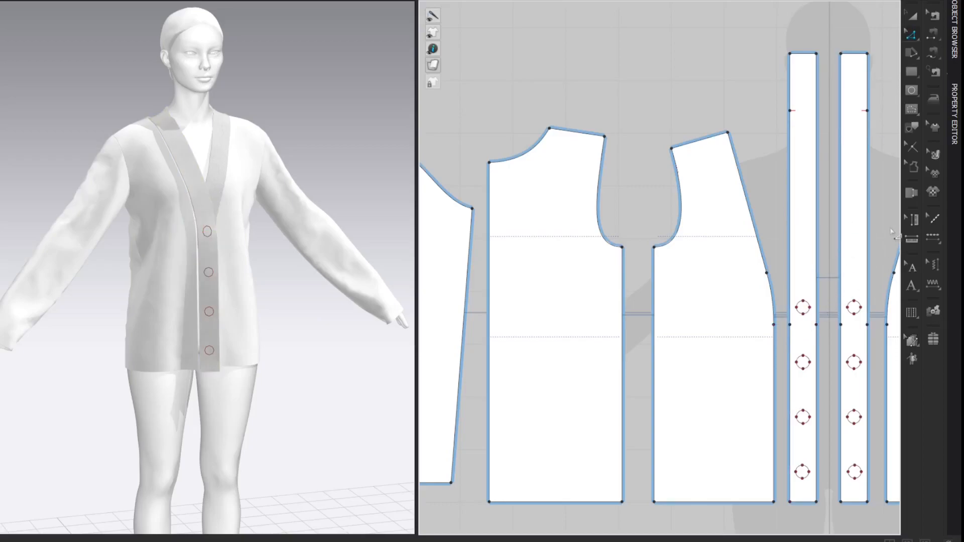
right_click(791, 326)
left_click(812, 372)
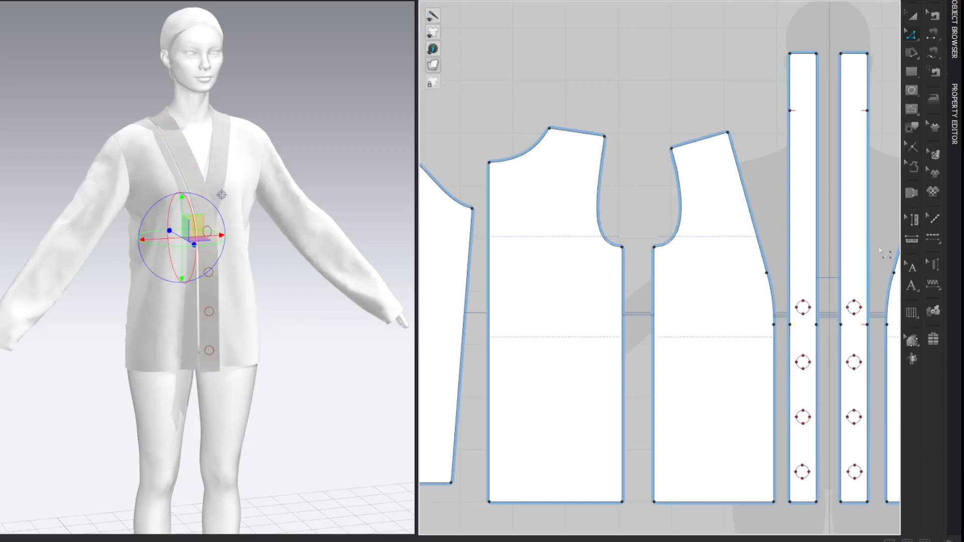
left_click(890, 207)
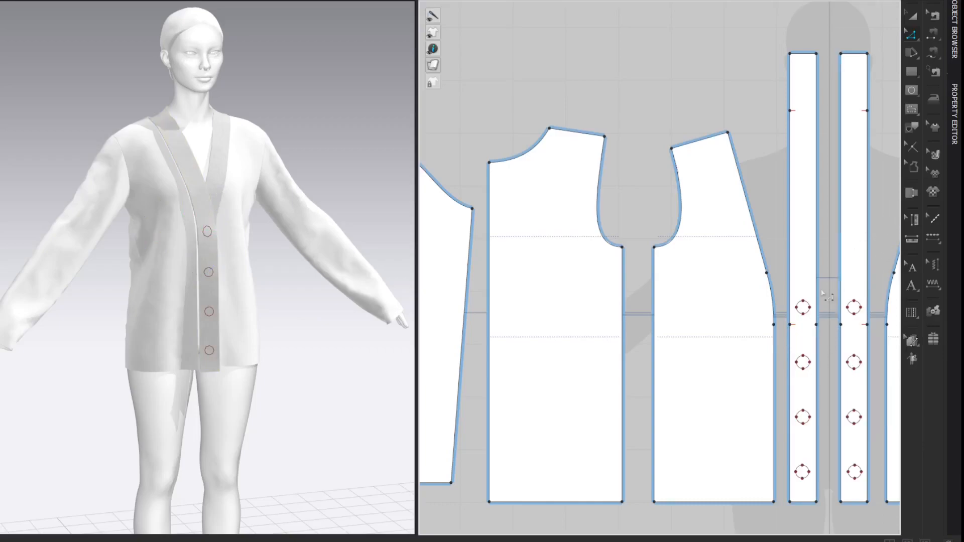
- Add a notch on the front bodice's opening edge at the point level with the band's lower notch
right_click(775, 325)
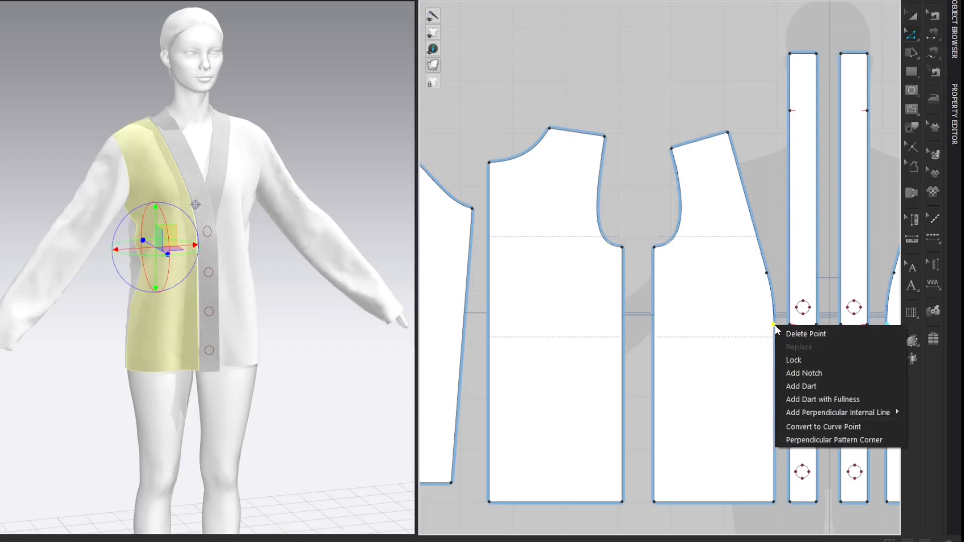
left_click(783, 367)
left_click(890, 171)
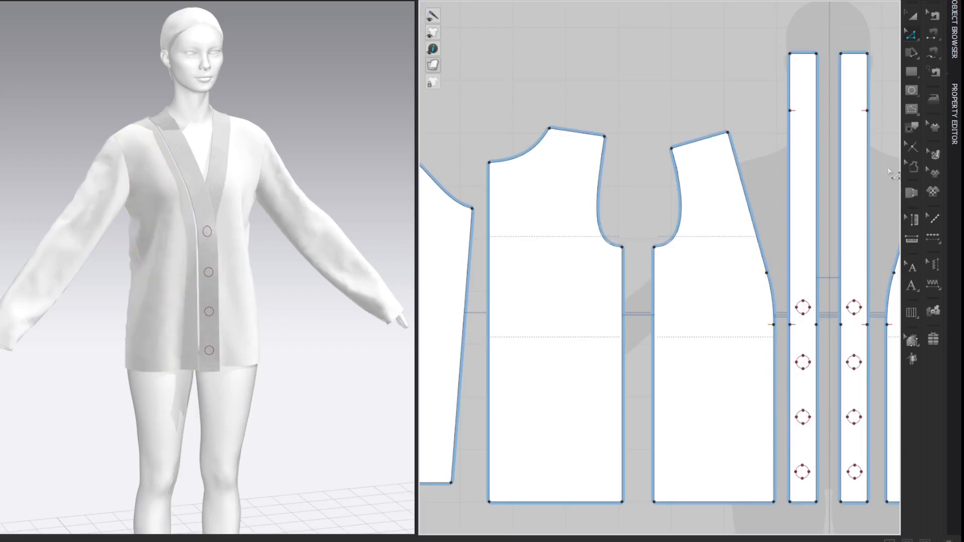
- Free-sew the band's outer edge to the front bodice opening, from hem to lower notch and from there to the shoulder
key("m")
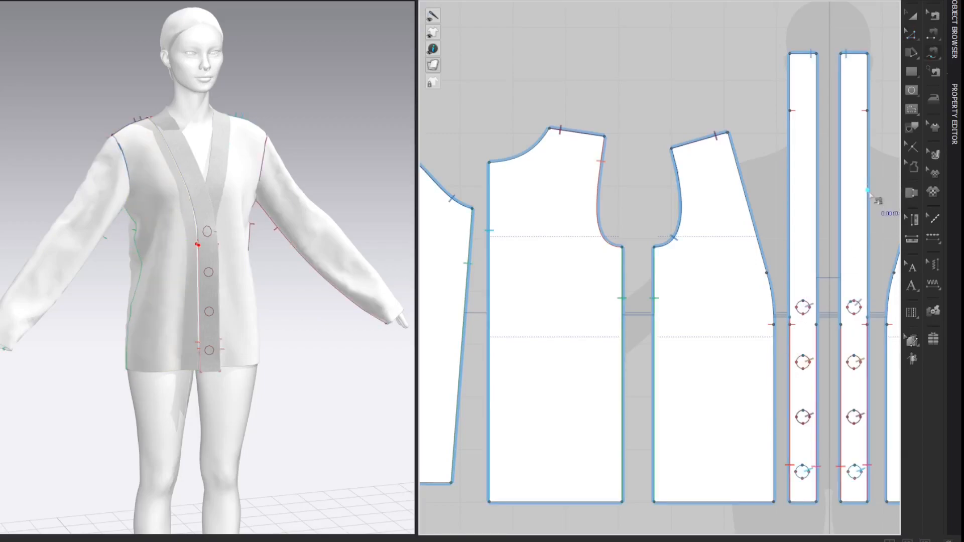
left_click(791, 502)
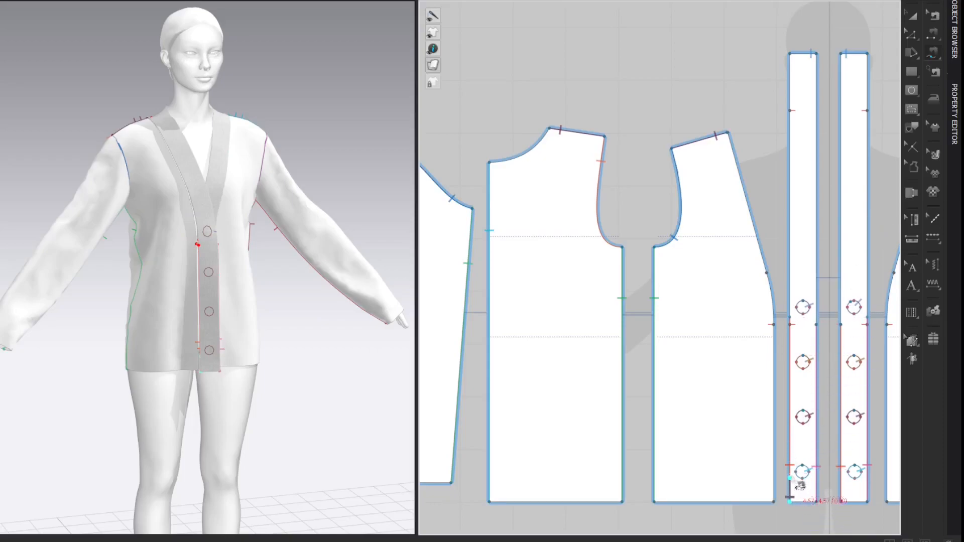
left_click(791, 325)
left_click(774, 502)
left_click(774, 325)
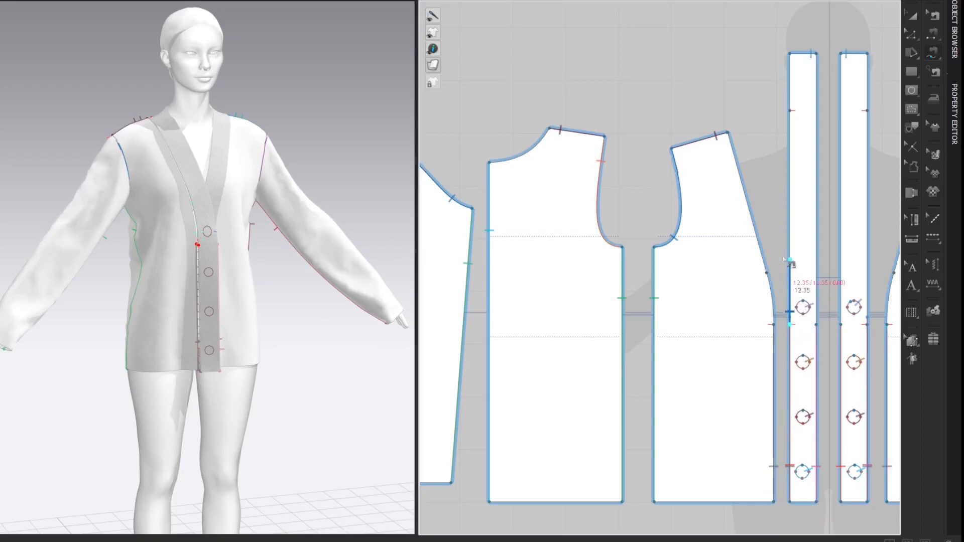
left_click(800, 120)
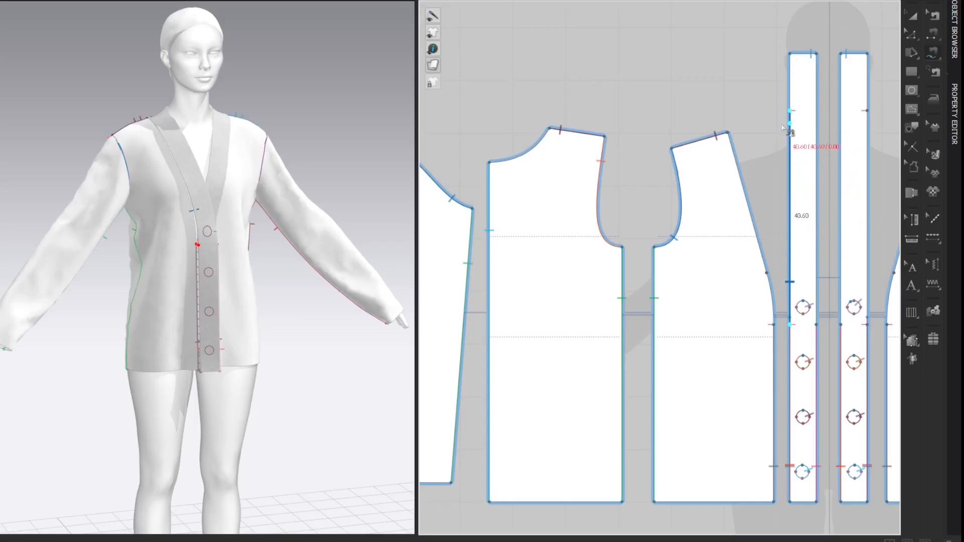
left_click(775, 327)
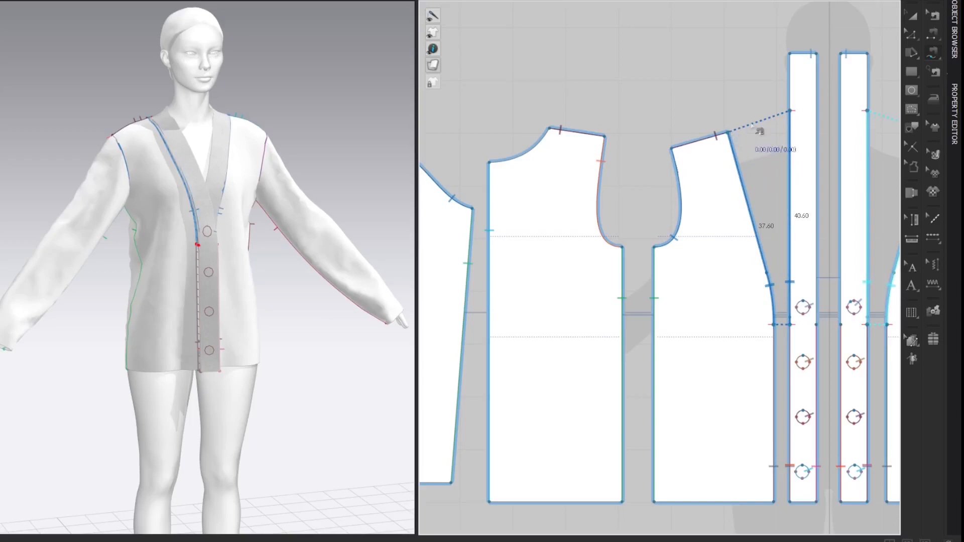
- Free-sew the band's top segment above the upper notch to the back neckline, from the shoulder to centre back
left_click(791, 113)
left_click(790, 54)
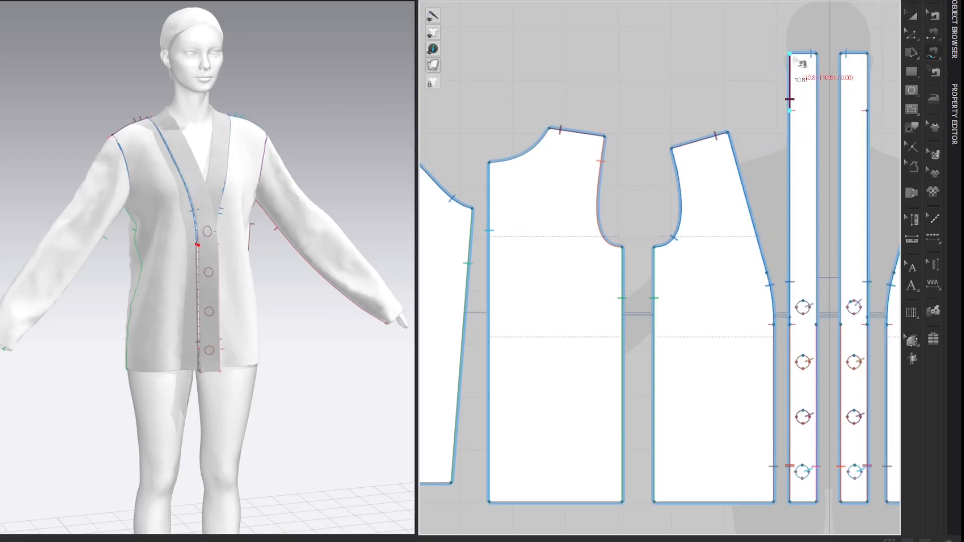
left_click(550, 129)
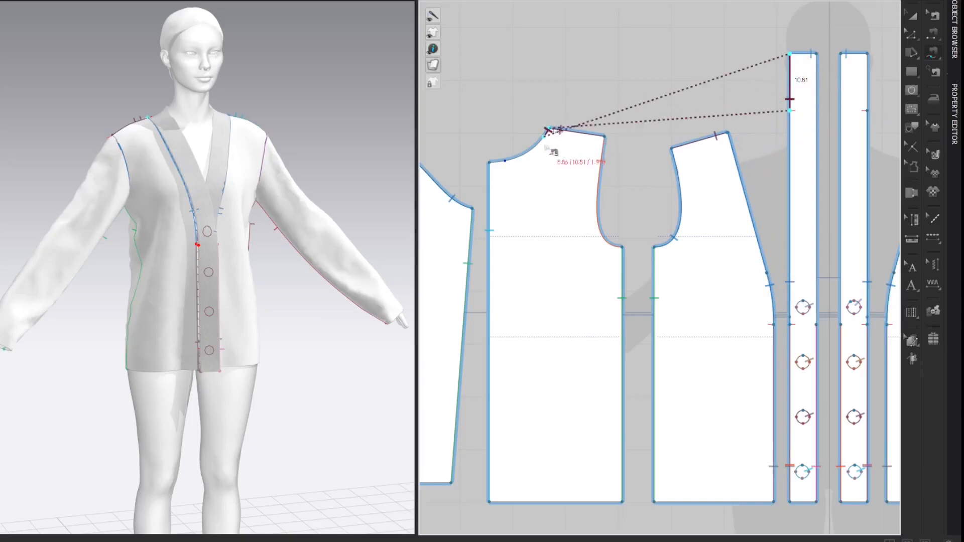
left_click(490, 162)
- Set the particle distance of both front bands to 10 mm
key("z")
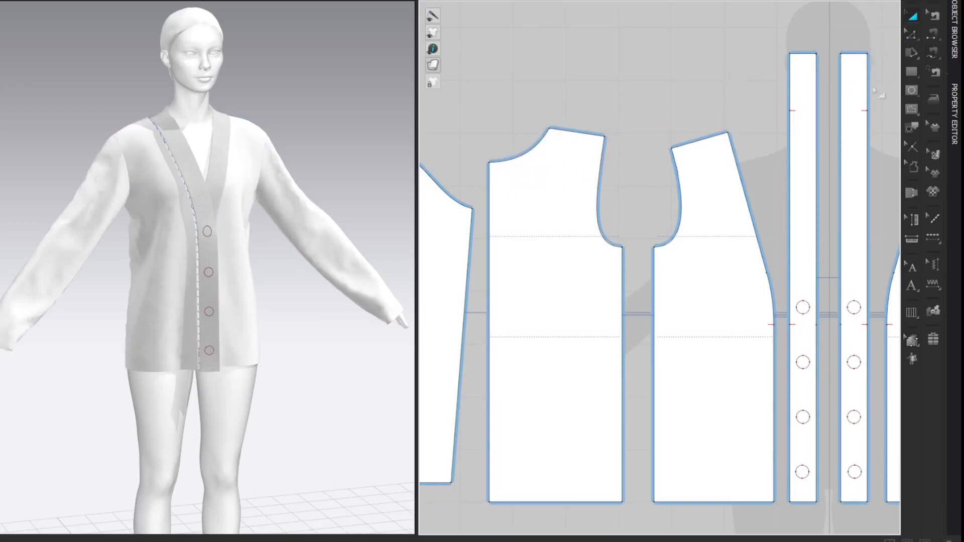
left_click(801, 83)
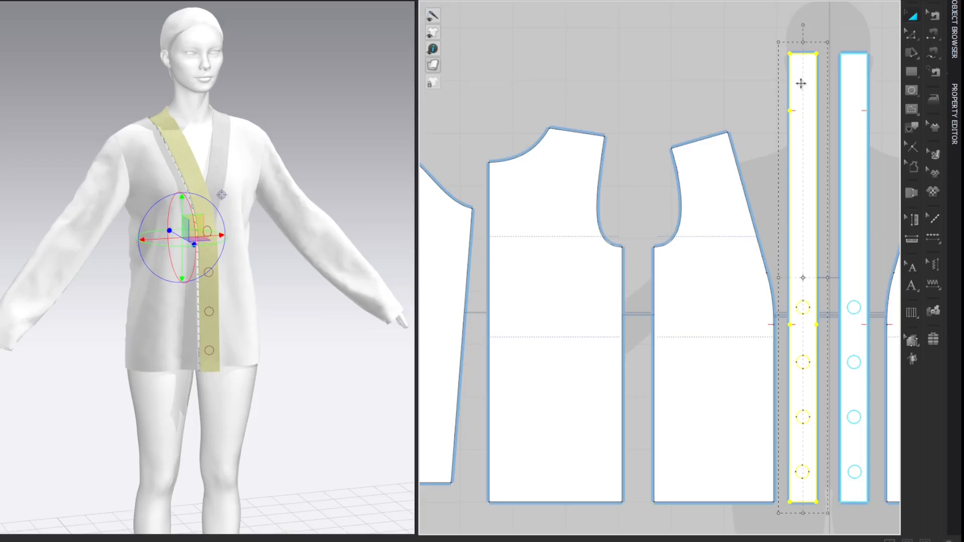
left_click(847, 86, "shift")
left_click(957, 120)
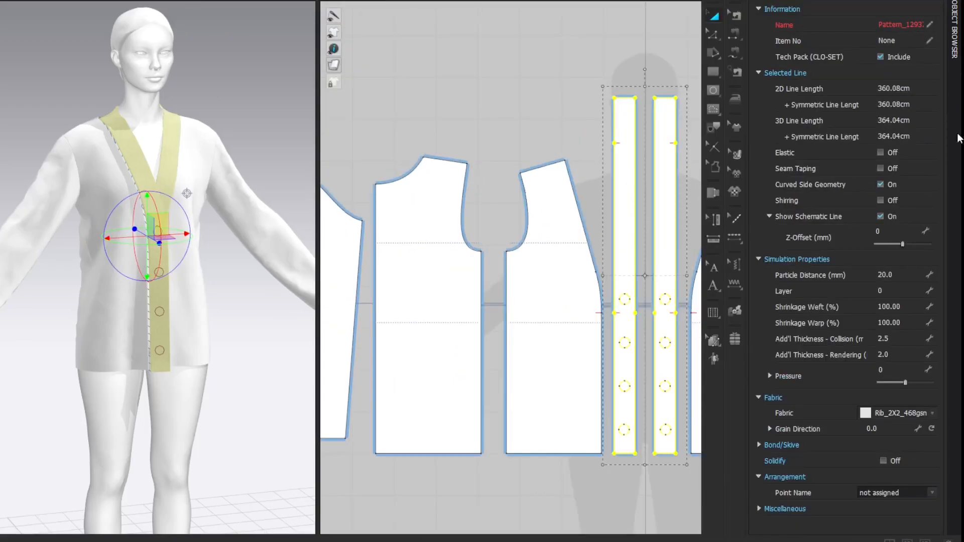
double_click(913, 277)
type("10")
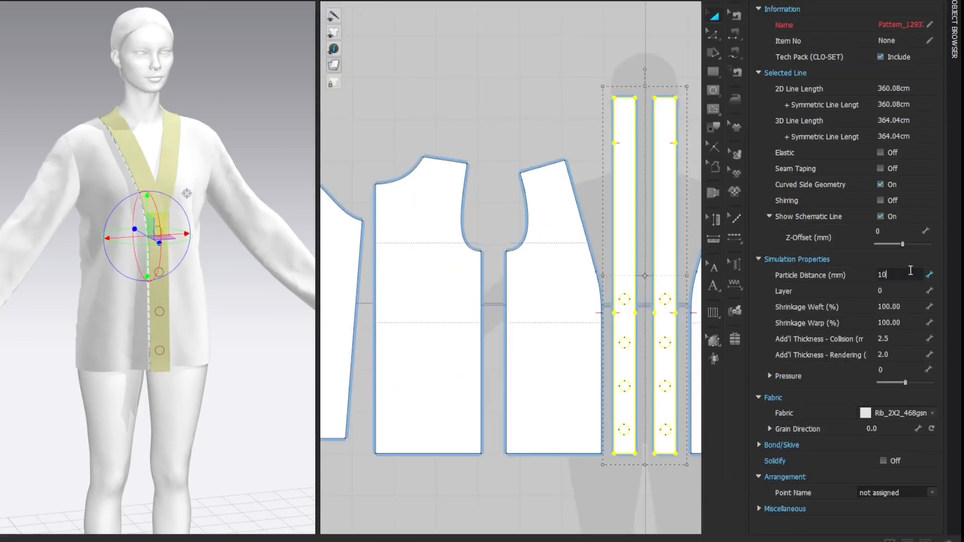
key("Return")
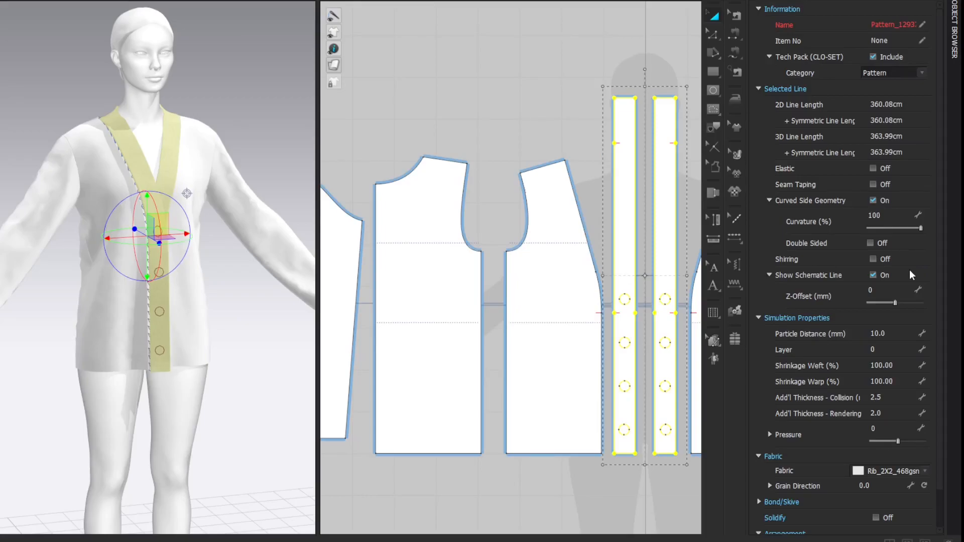
- Turn on seam taping for the back neckline curve with the Reinforcement (Under Collar) preset
key("z")
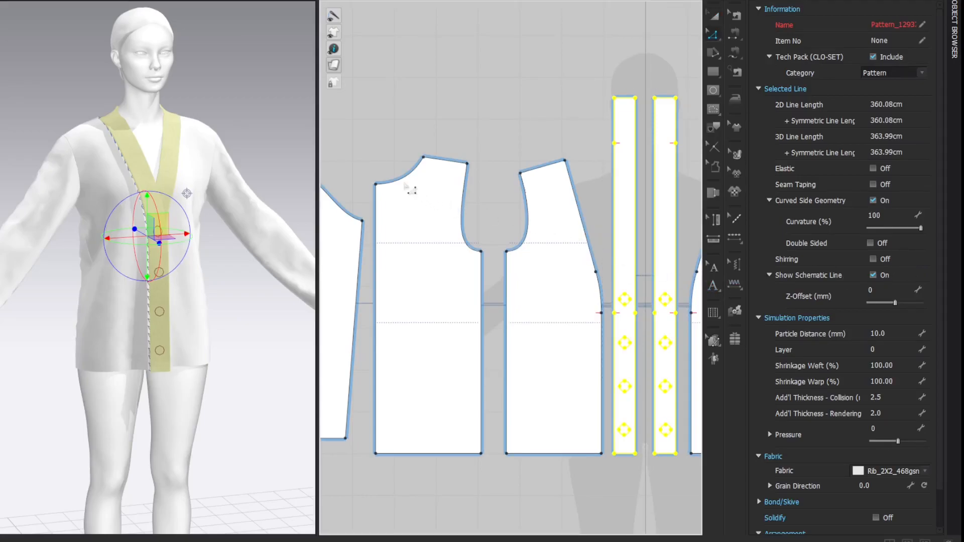
left_click(408, 177)
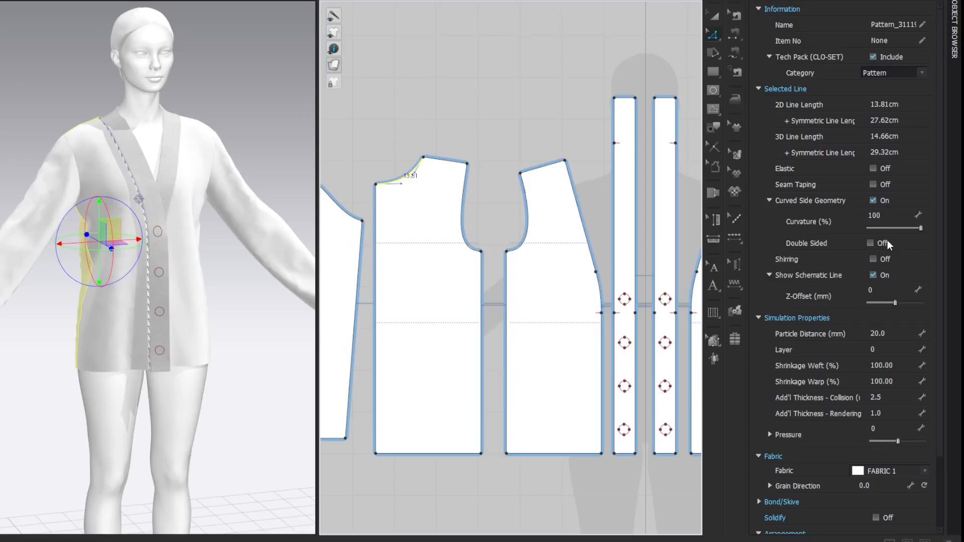
left_click(873, 185)
left_click(876, 228)
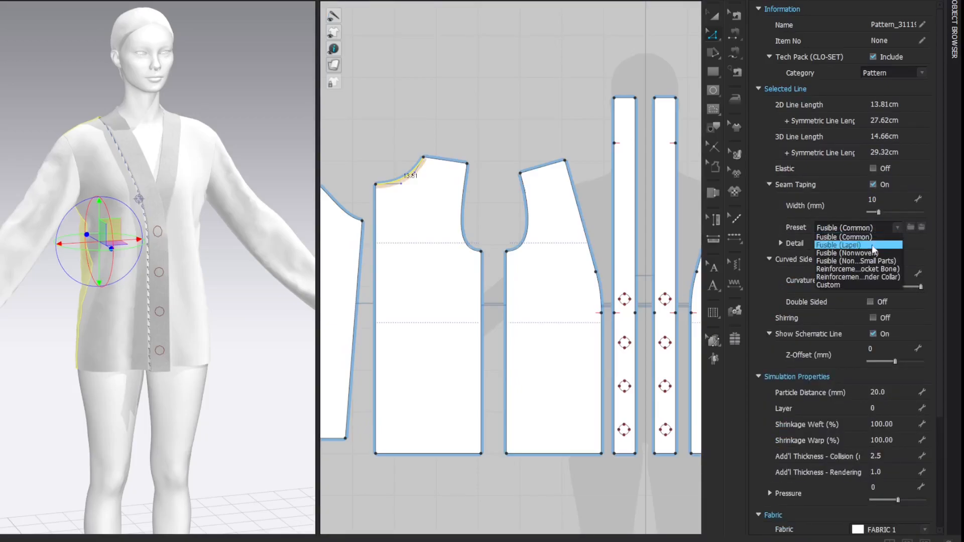
left_click(868, 277)
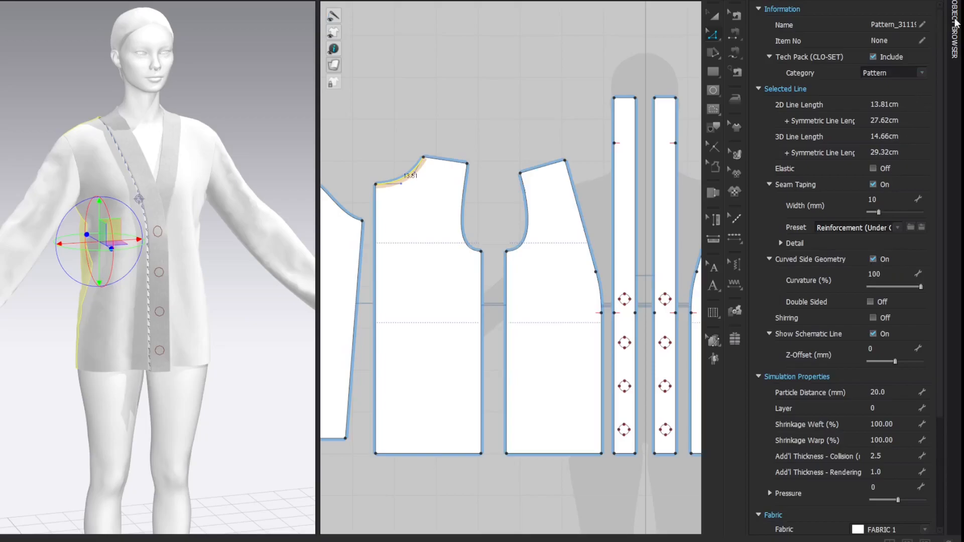
- Set the Stretch-Weft physical property of the Rib_2X2_468gsm fabric to 57
left_click(954, 31)
left_click(868, 90)
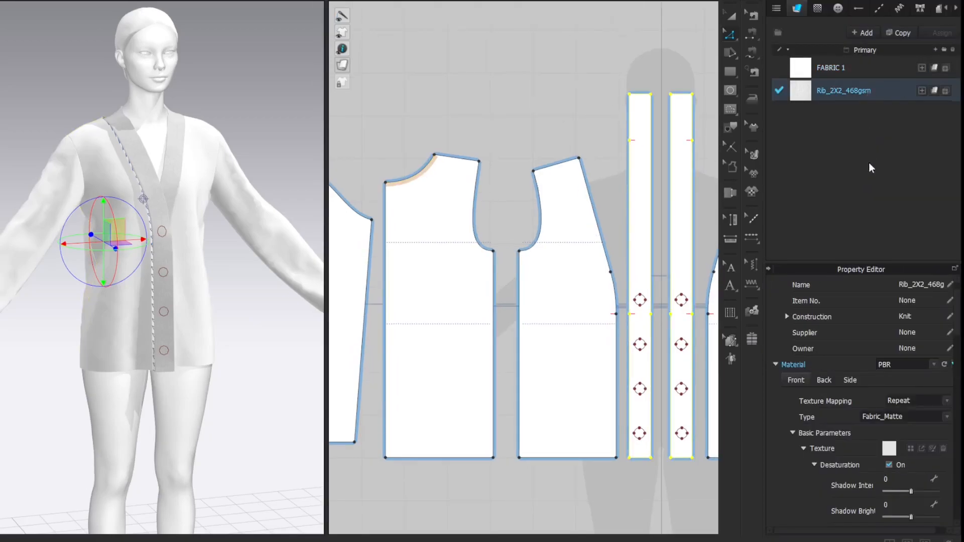
scroll(860, 269, "down", 2)
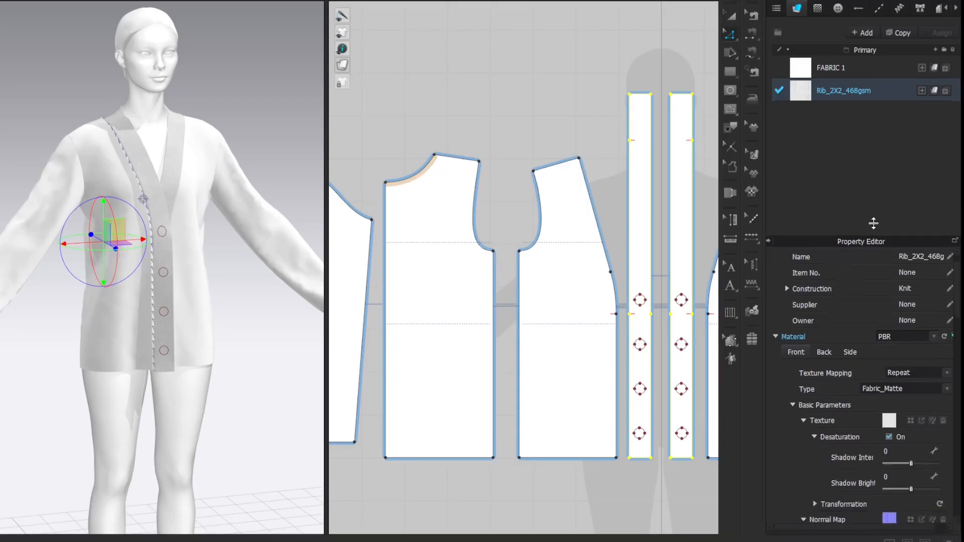
scroll(834, 314, "down", 12)
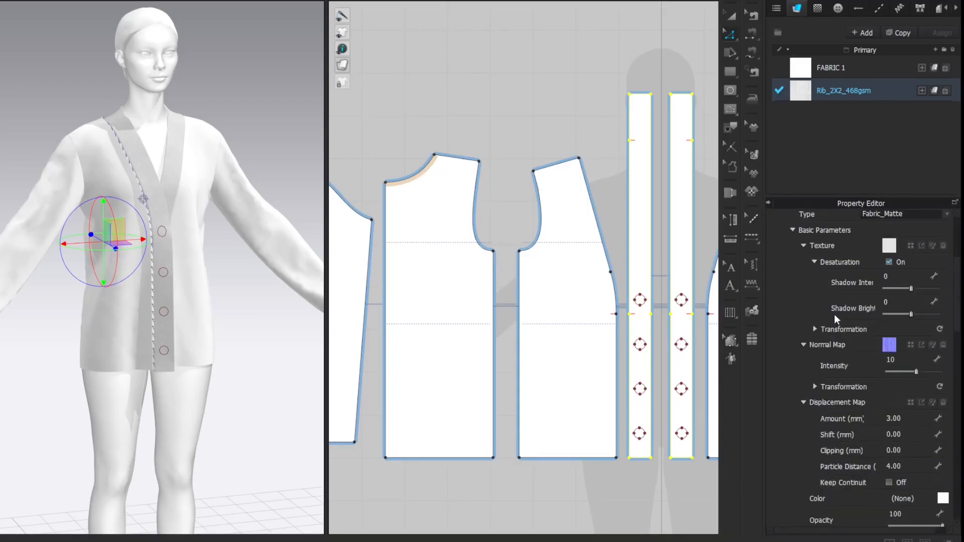
scroll(836, 309, "down", 7)
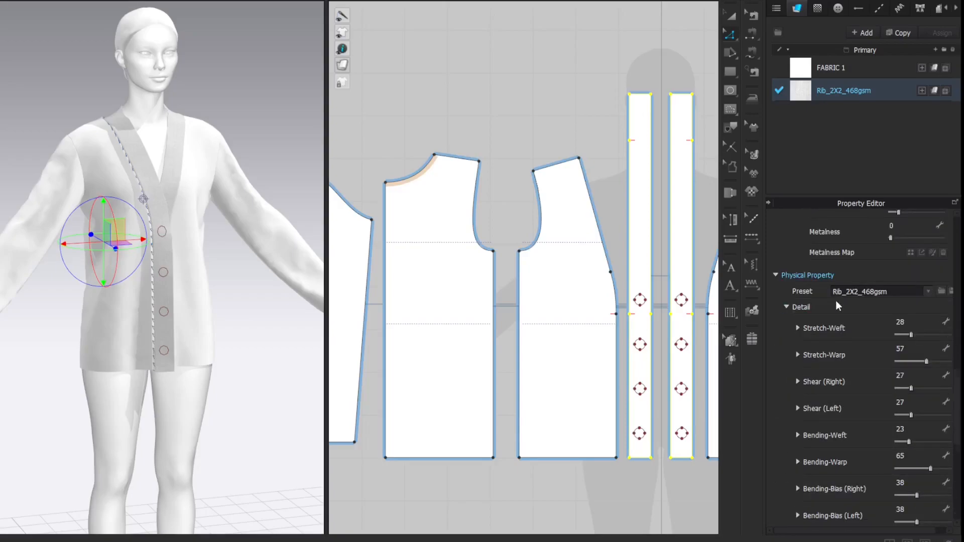
left_click(922, 290)
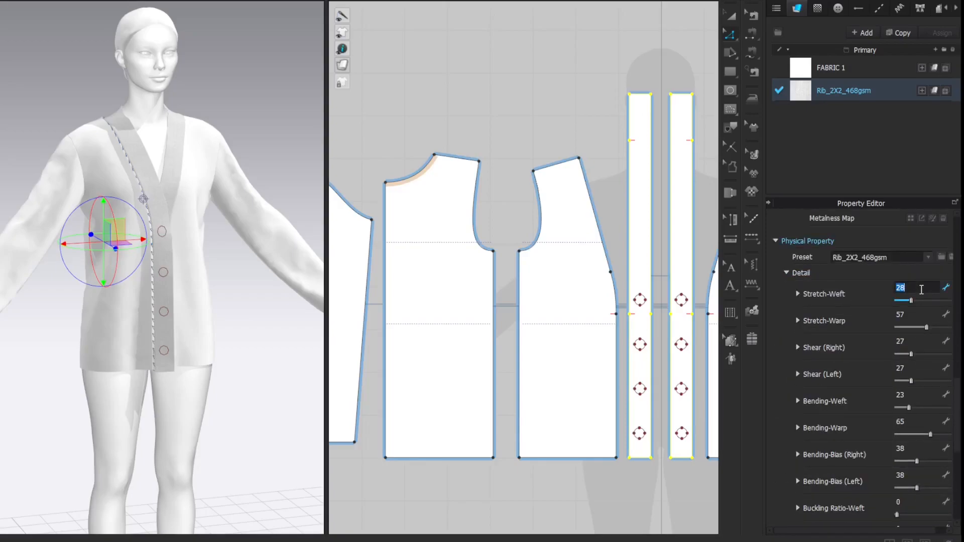
type("57")
key("Return")
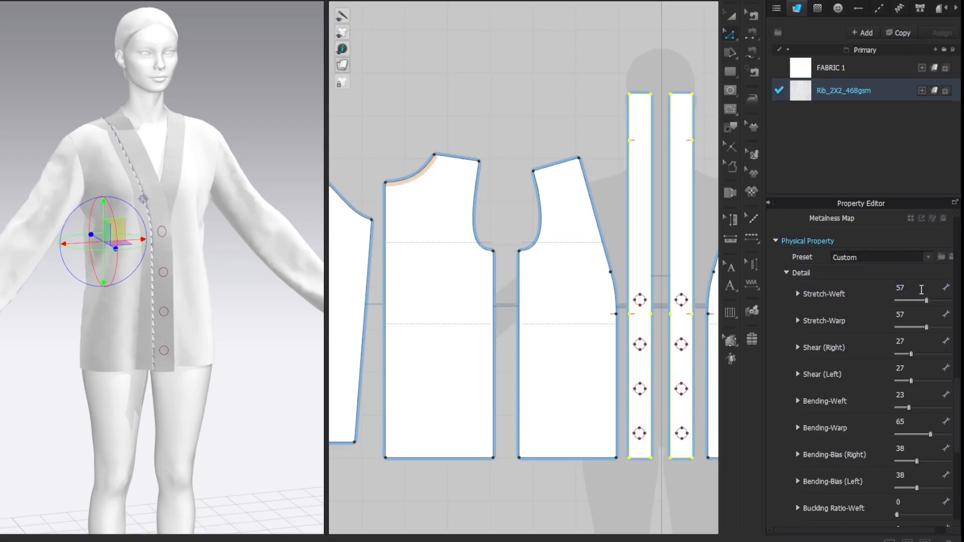
- Set the rib fabric's Stretch-Warp to 28 and its Bending-Weft to 65
left_click(929, 315)
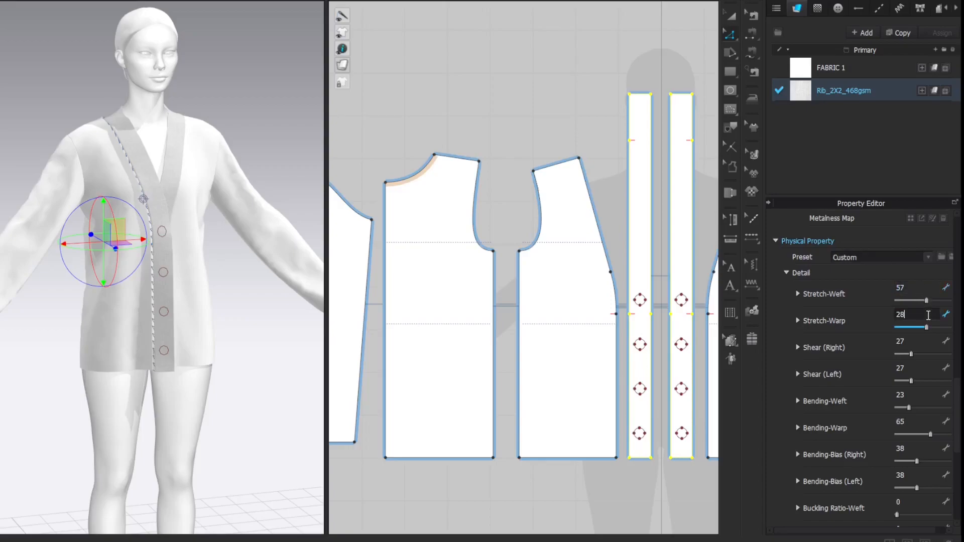
key("Return")
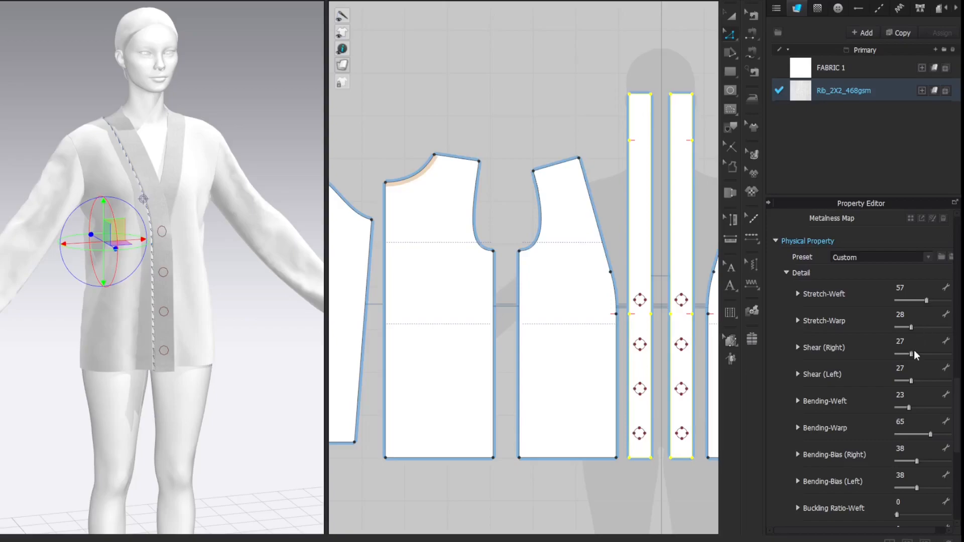
left_click(914, 400)
key("Return")
- Set the rib fabric's Bending-Warp to 23 and review its remaining physical properties
left_click(909, 420)
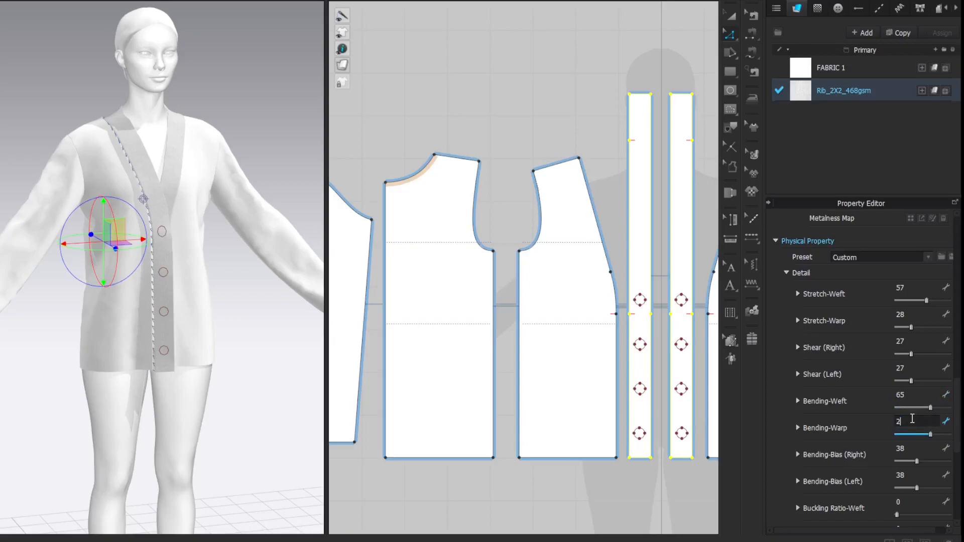
key("Return")
left_click(913, 419)
type("22")
key("Return")
scroll(853, 429, "down", 1)
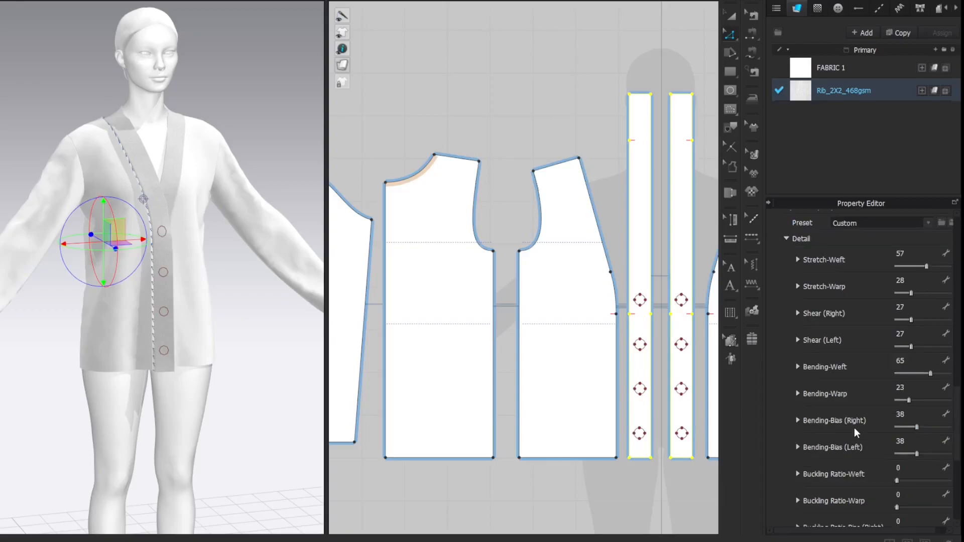
scroll(860, 418, "down", 3)
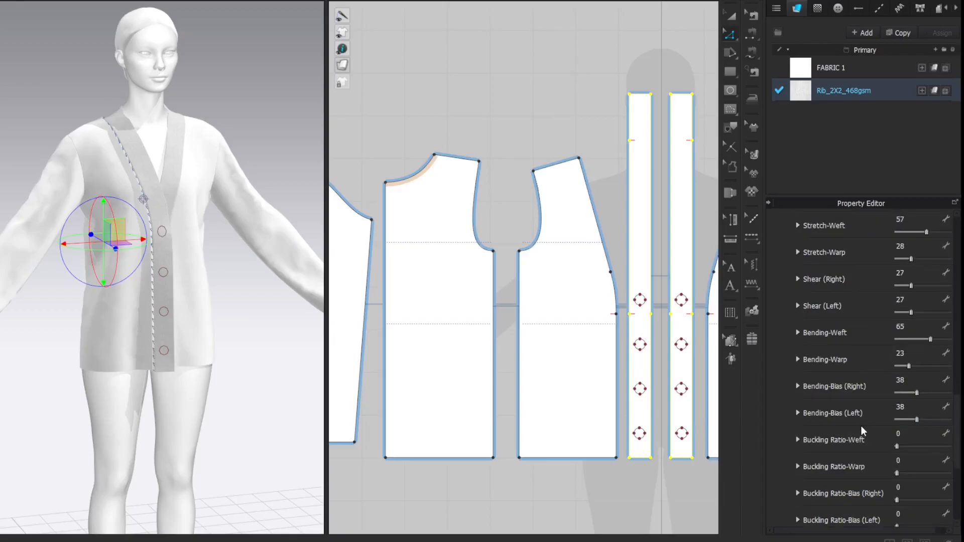
scroll(863, 430, "down", 4)
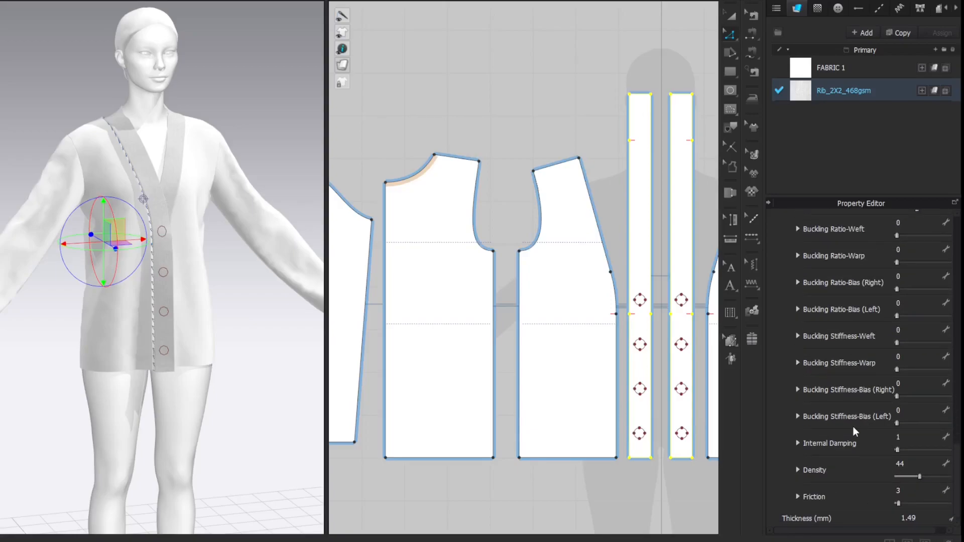
- Rename the adjusted rib fabric as "Rib_2X2_468gsm mod" and collapse the object and property panels
double_click(875, 91)
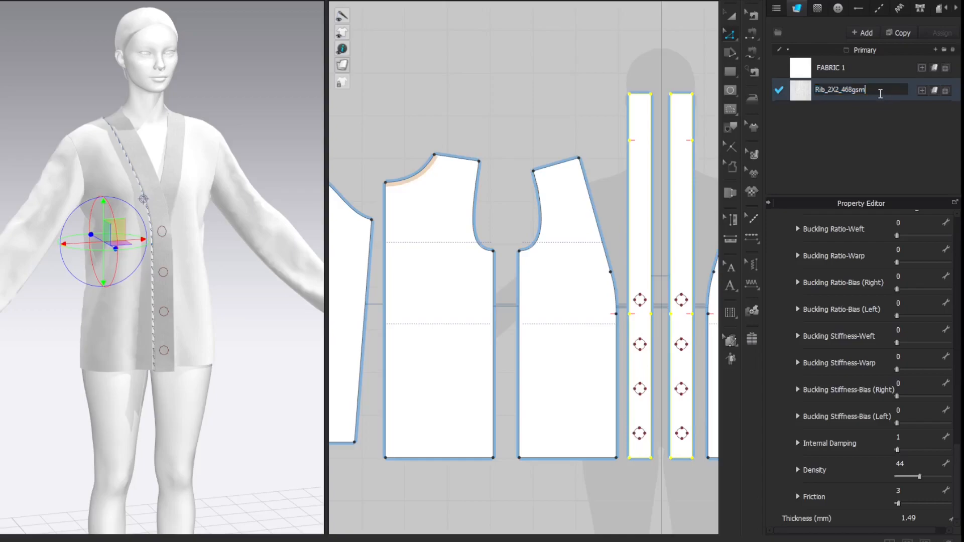
key("Return")
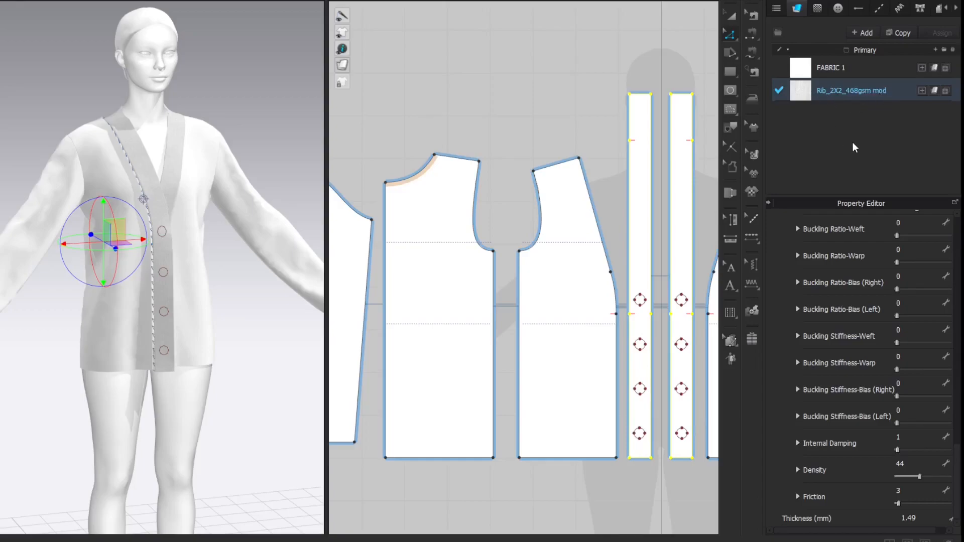
left_click(774, 2)
left_click(753, 2)
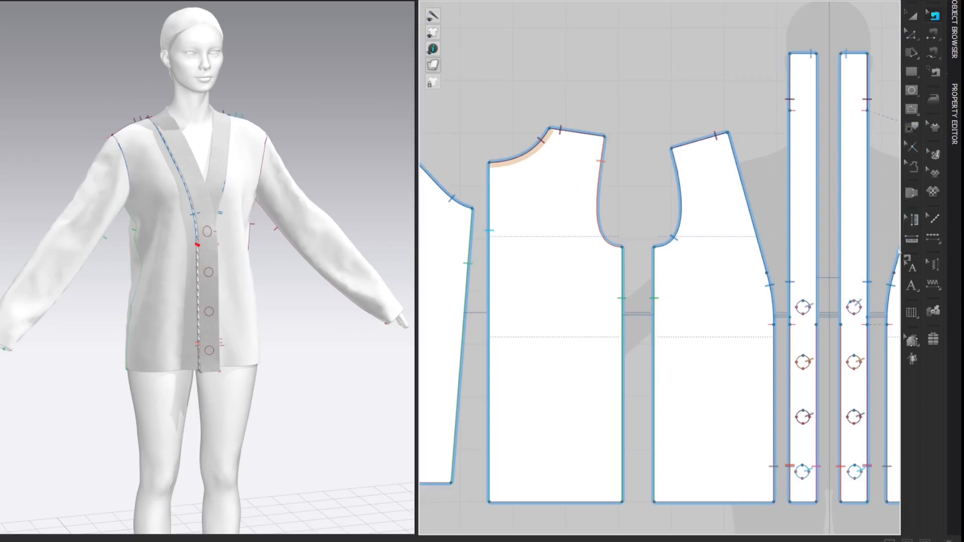
- Sew the long edge segments below the lower notches of one front band to the matching edges of the other band
left_click(819, 355)
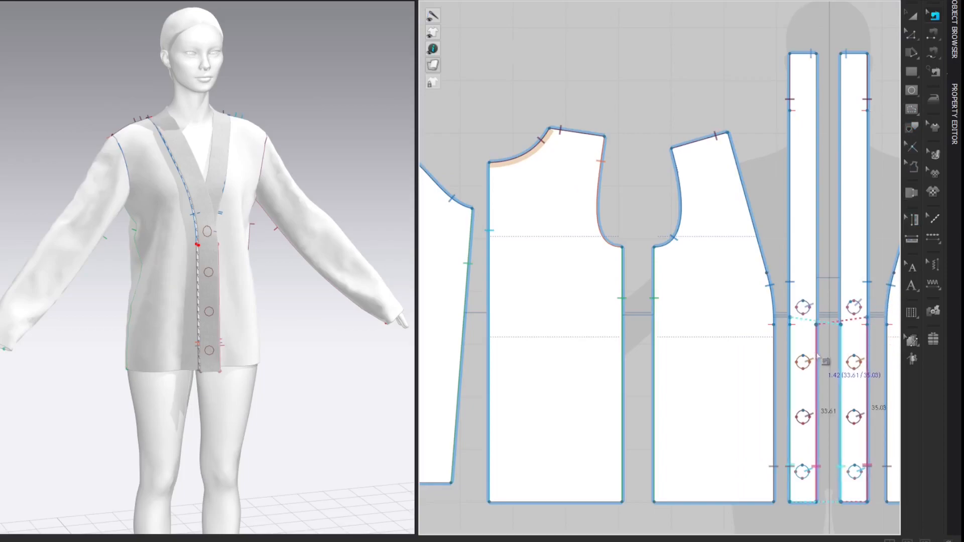
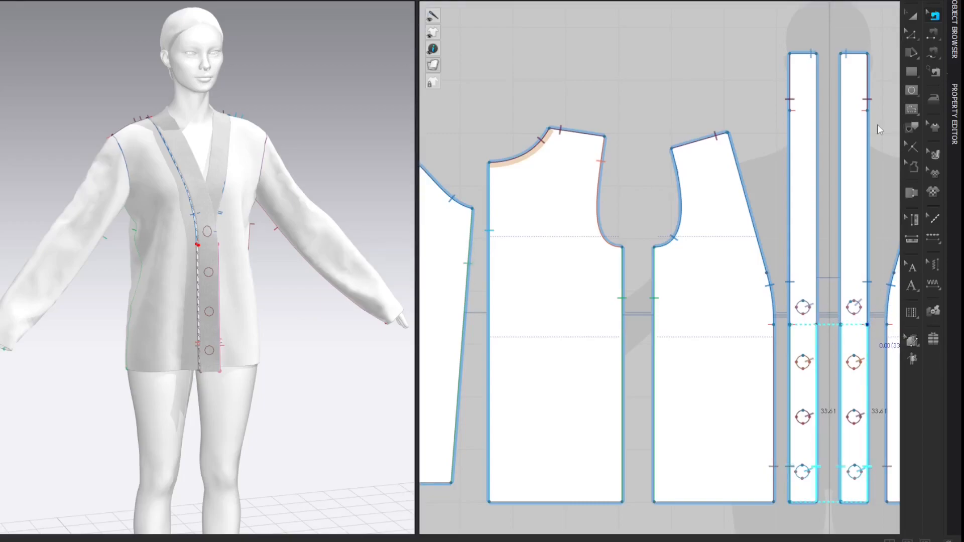
key("Return")
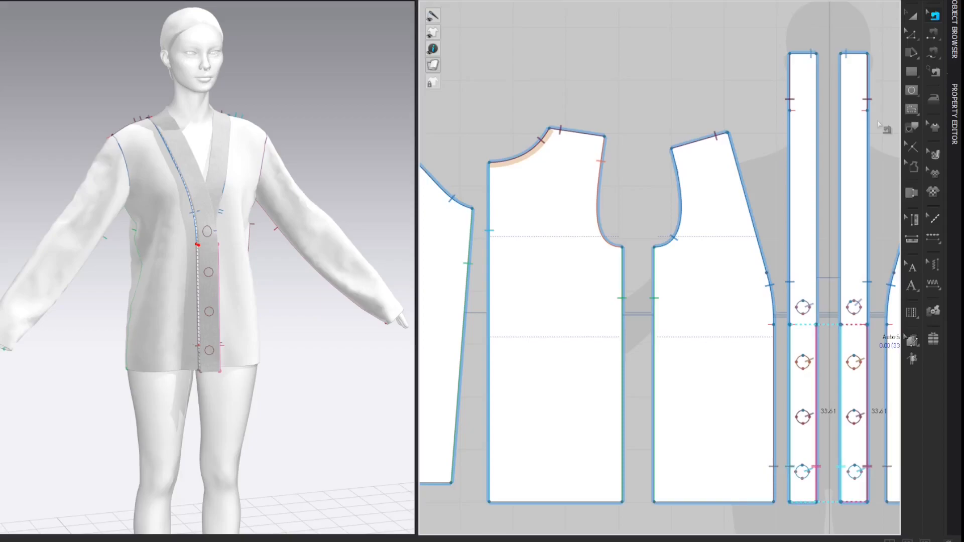
key("z")
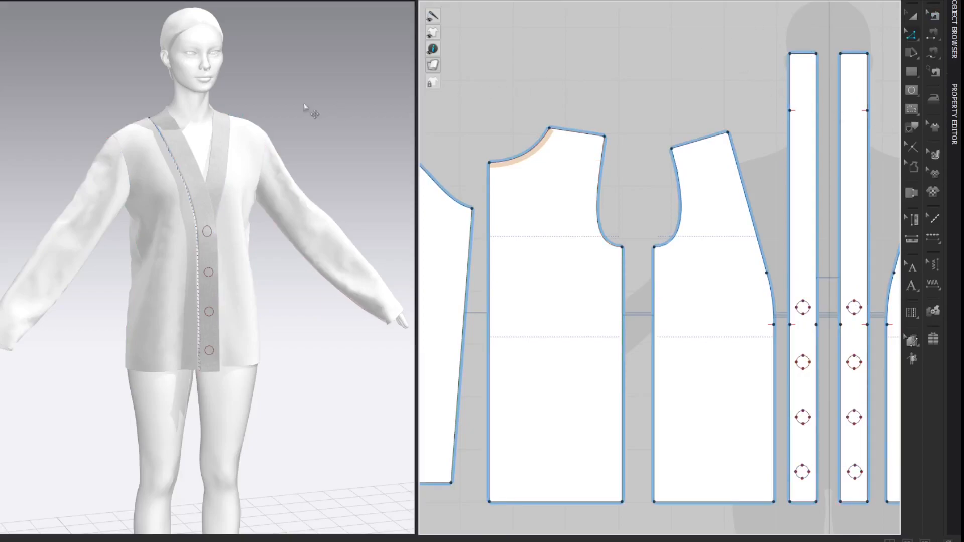
- Simulate the garment with the overlapped bands and check how the band sits around the back of the neck
key("space")
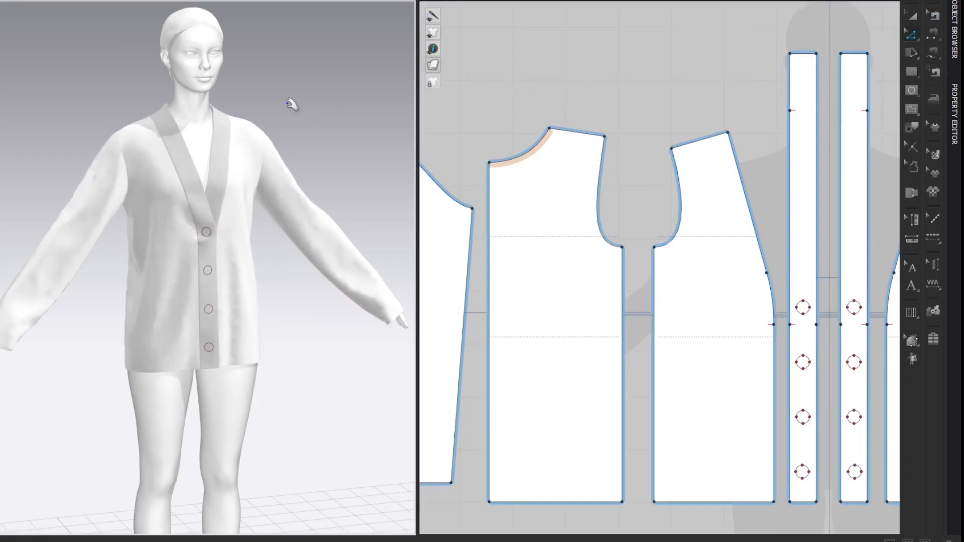
scroll(291, 104, "up", 6)
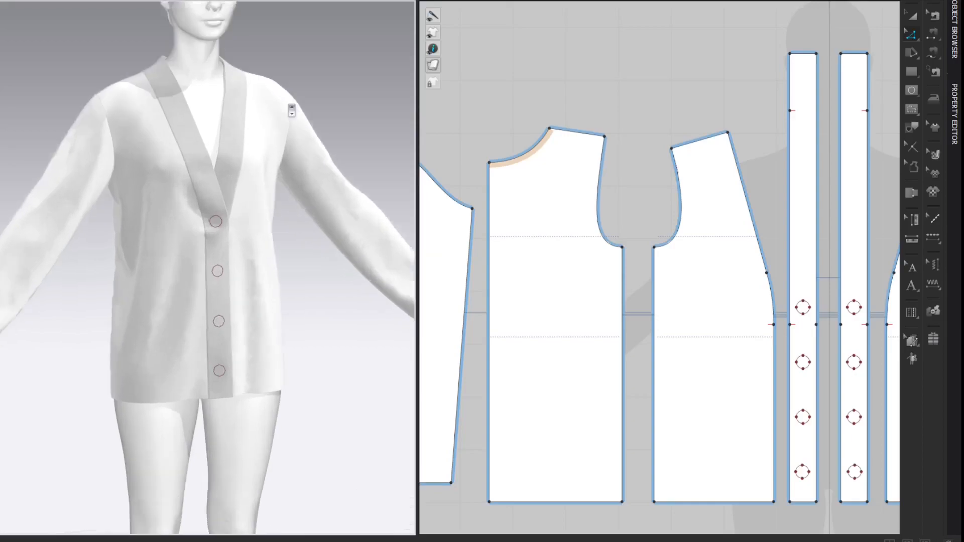
right_click_drag(171, 157, 333, 146)
scroll(358, 120, "up", 4)
scroll(358, 107, "down", 3)
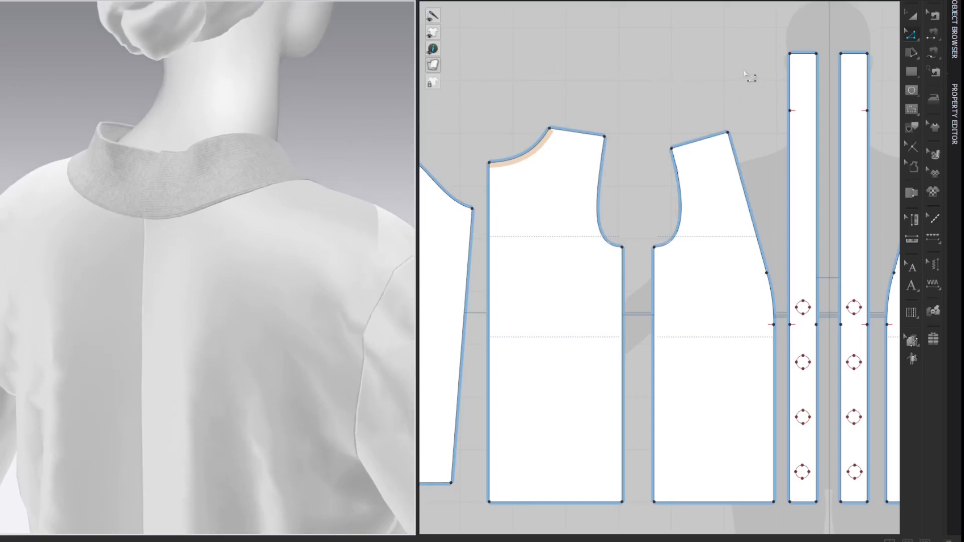
- Shrink the upper inner edges of both bands with the Steam Brush at -3% shrinkage, 53 mm size and 70% hardness during simulation
scroll(749, 75, "up", 3)
right_click_drag(749, 76, 568, 91)
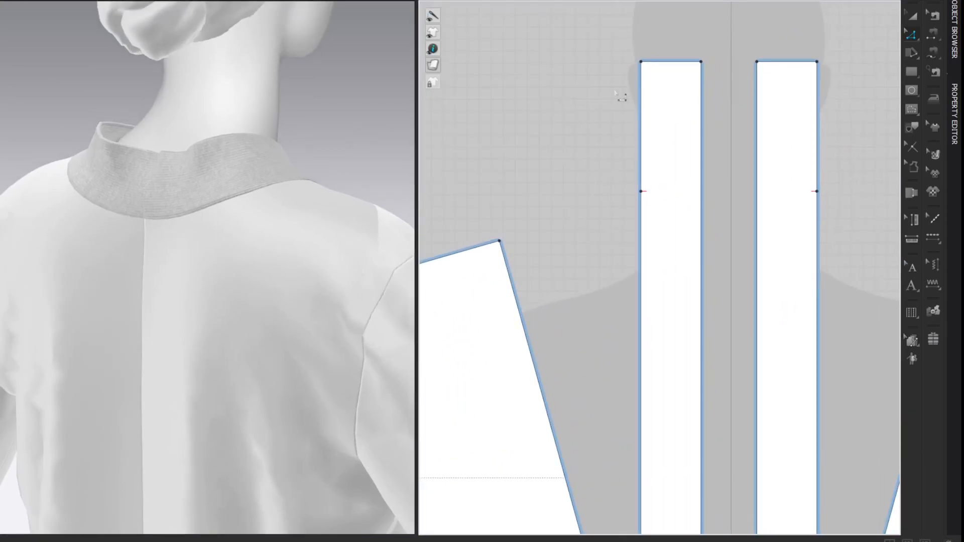
left_click(933, 98)
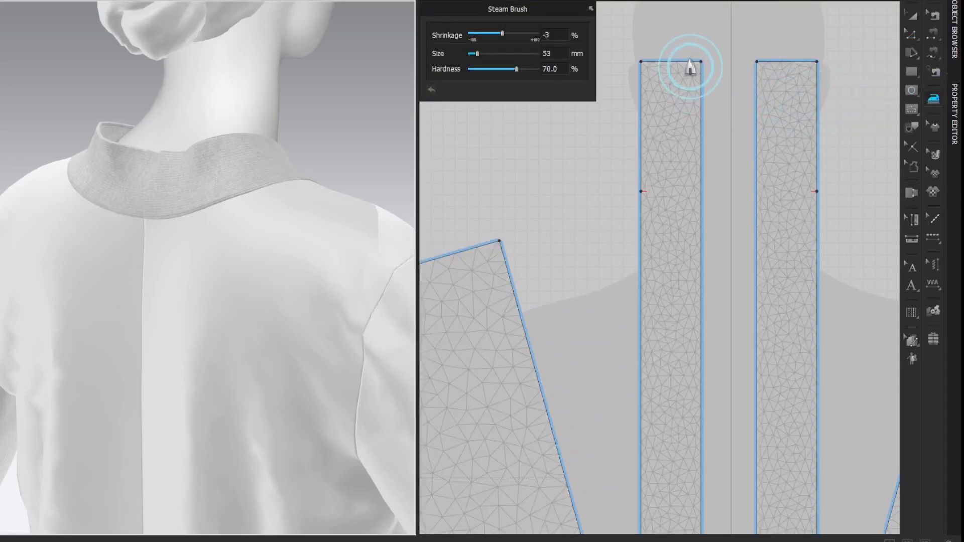
mouse_move(697, 79)
left_mouse_down()
mouse_move(698, 143)
mouse_move(696, 81)
mouse_move(705, 86)
mouse_move(690, 58)
mouse_move(700, 97)
mouse_move(695, 200)
mouse_move(680, 99)
mouse_move(699, 157)
mouse_move(689, 166)
mouse_move(689, 101)
mouse_move(702, 95)
mouse_move(678, 32)
mouse_move(693, 47)
mouse_move(694, 26)
mouse_move(703, 108)
mouse_move(698, 222)
mouse_move(686, 236)
mouse_move(711, 147)
mouse_move(709, 210)
left_mouse_up()
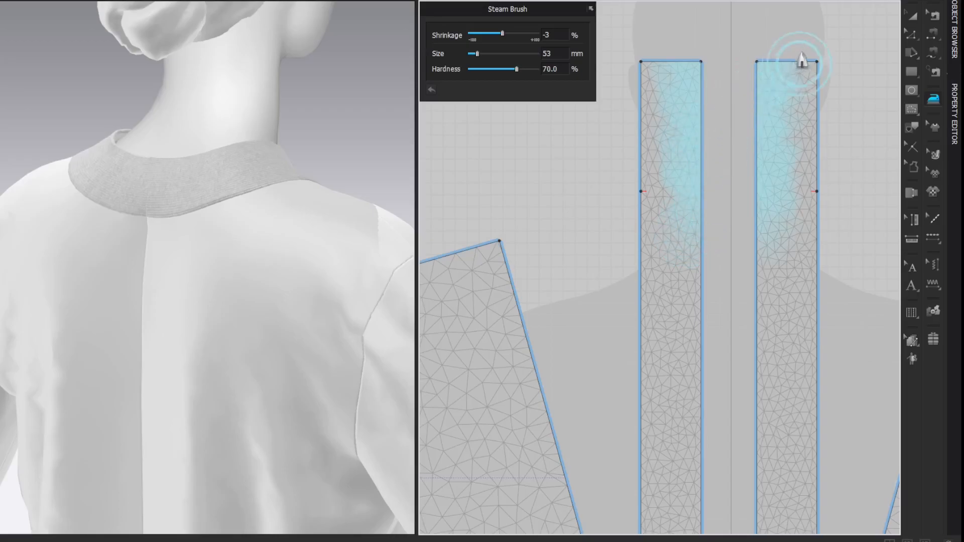
key("space")
key("z")
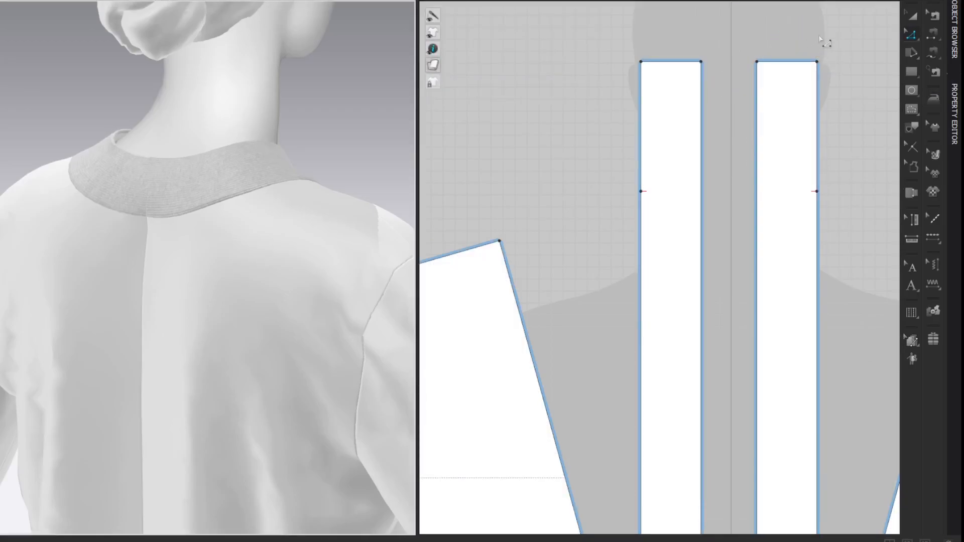
- Freeze both front bands on the garment
scroll(395, 130, "down", 3)
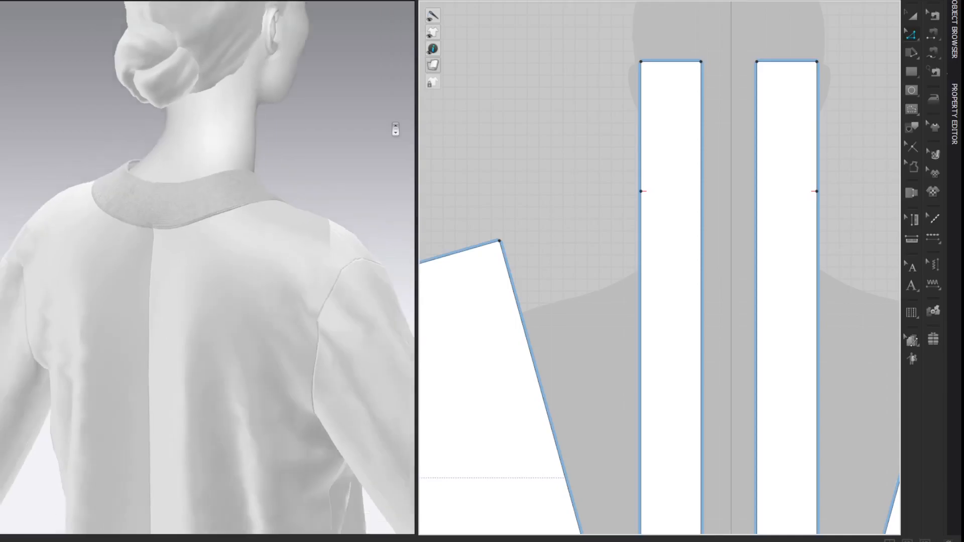
scroll(397, 132, "down", 3)
right_click_drag(398, 134, 267, 107)
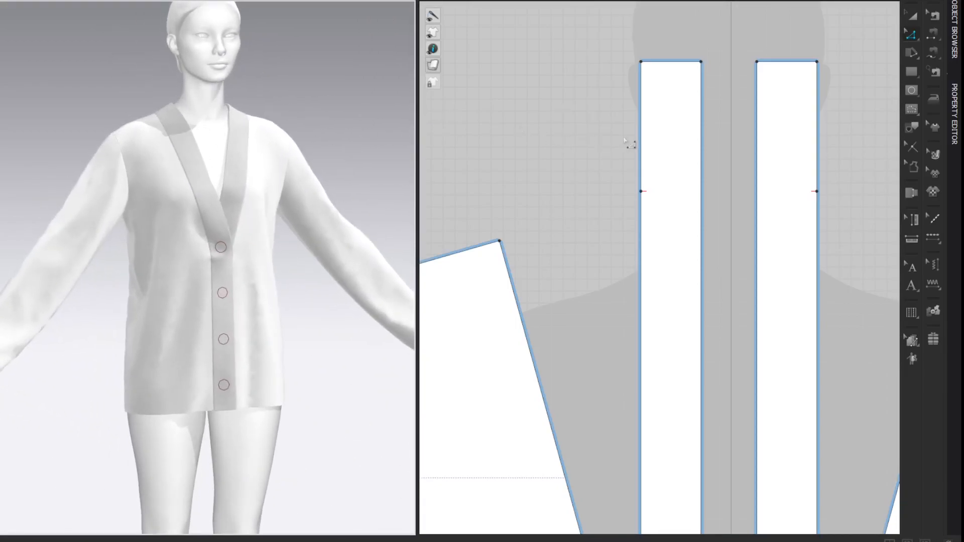
scroll(628, 143, "down", 5)
middle_click_drag(761, 104, 788, 81)
key("a")
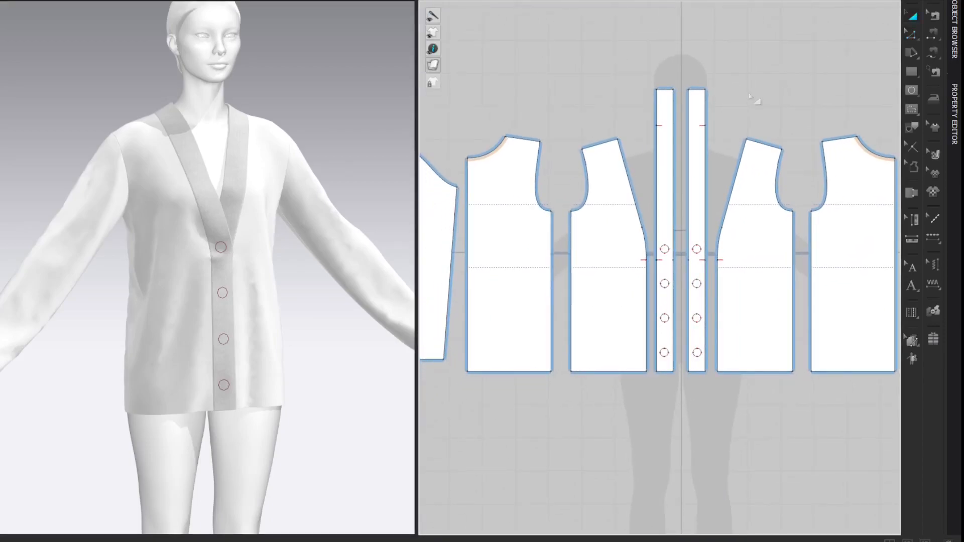
left_click(670, 107)
left_click(699, 107, "shift")
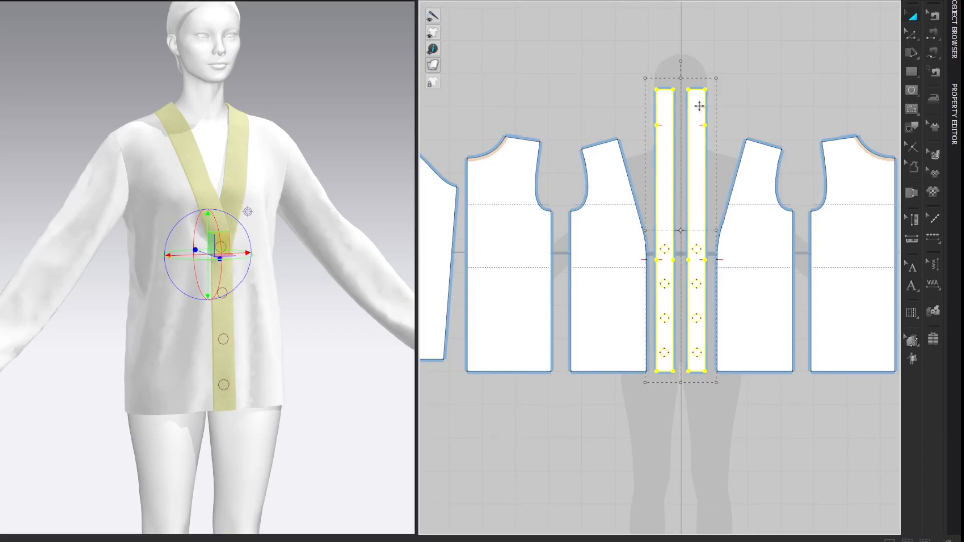
left_click(776, 59)
middle_click_drag(776, 59, 785, 60)
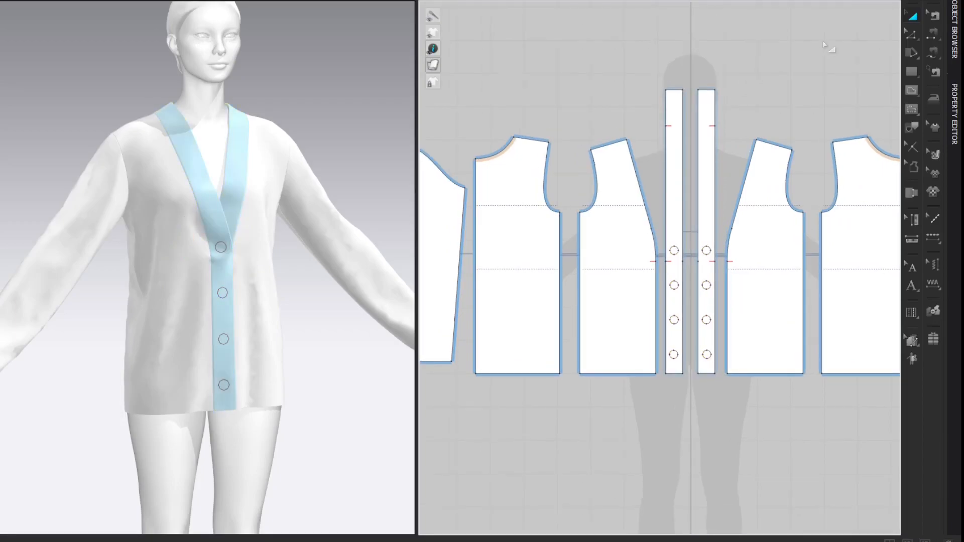
- Offset the hem lines of the front and back body panels as internal lines at a distance of 10 cm
key("z")
left_click(544, 374)
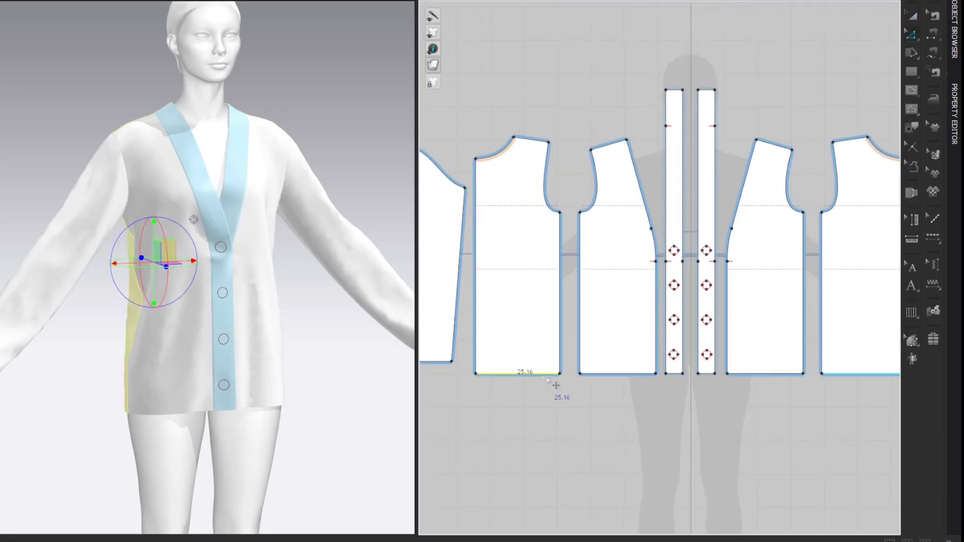
left_click(625, 374, "shift")
right_click(625, 377)
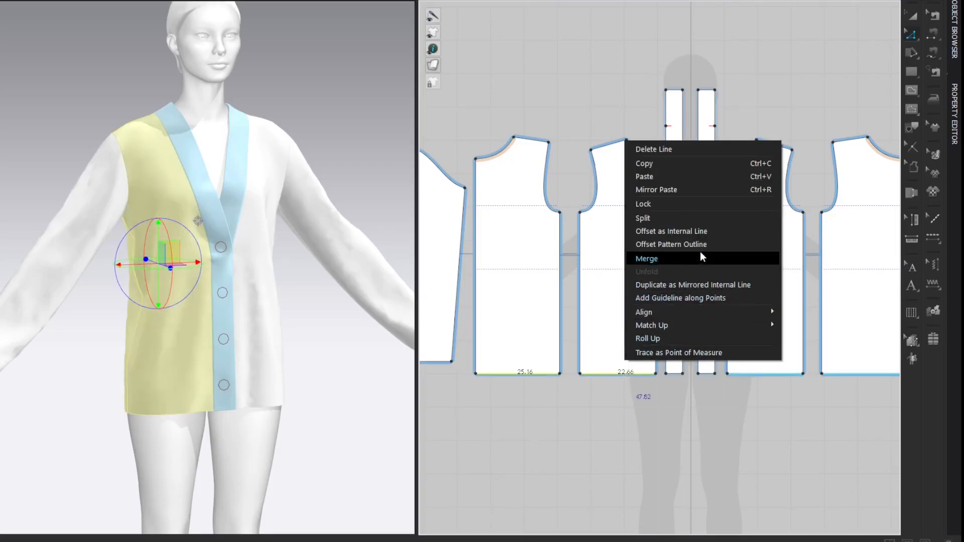
left_click(704, 232)
type("10")
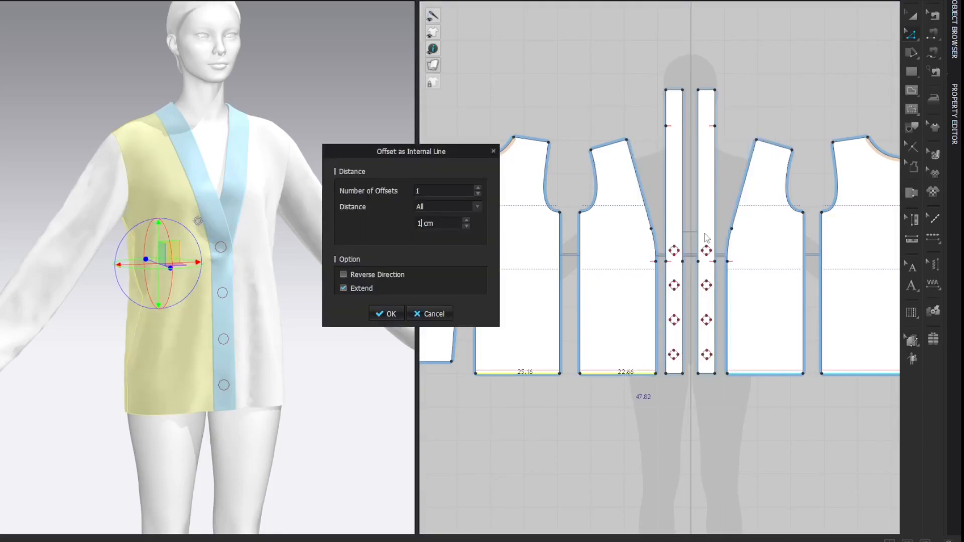
key("Return")
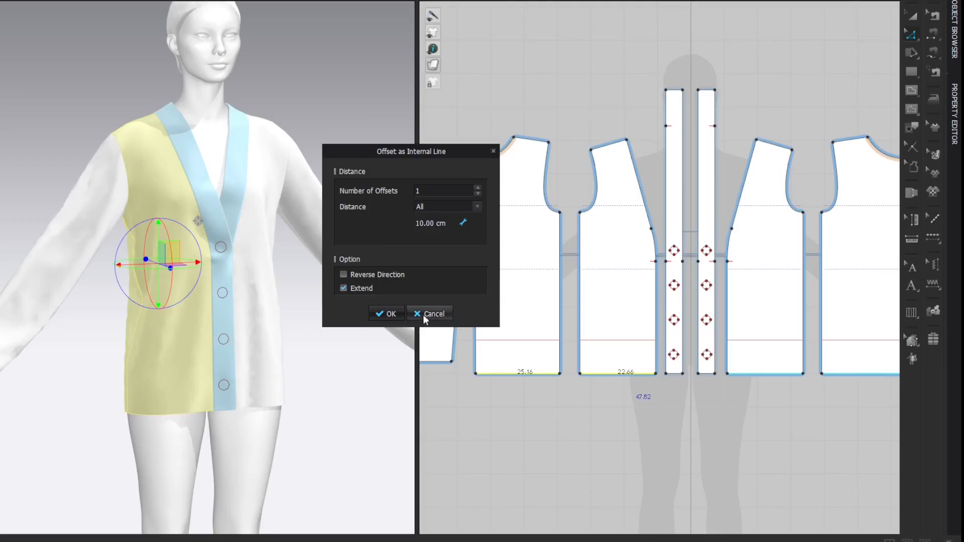
left_click(390, 314)
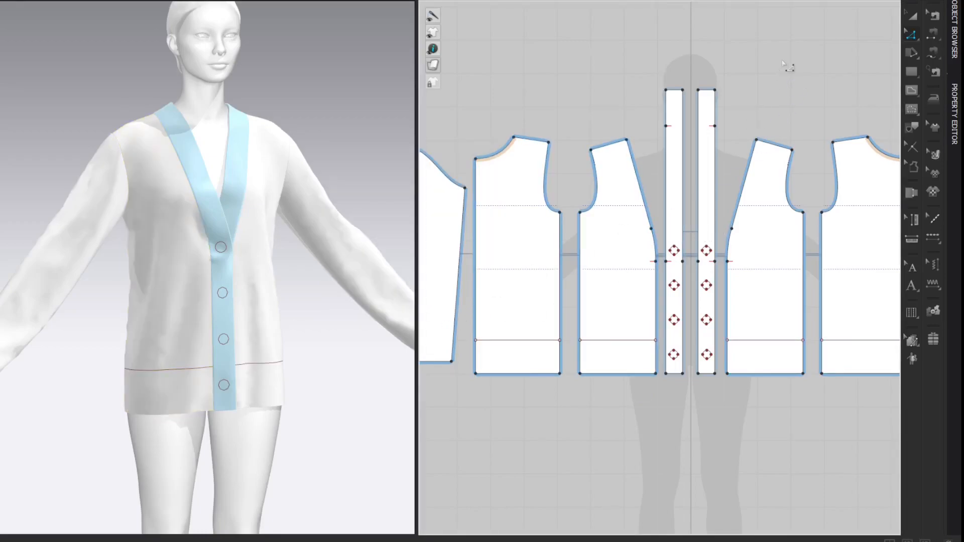
- Cut and sew the front and back body panels along the internal lines above the hem
left_click(556, 341)
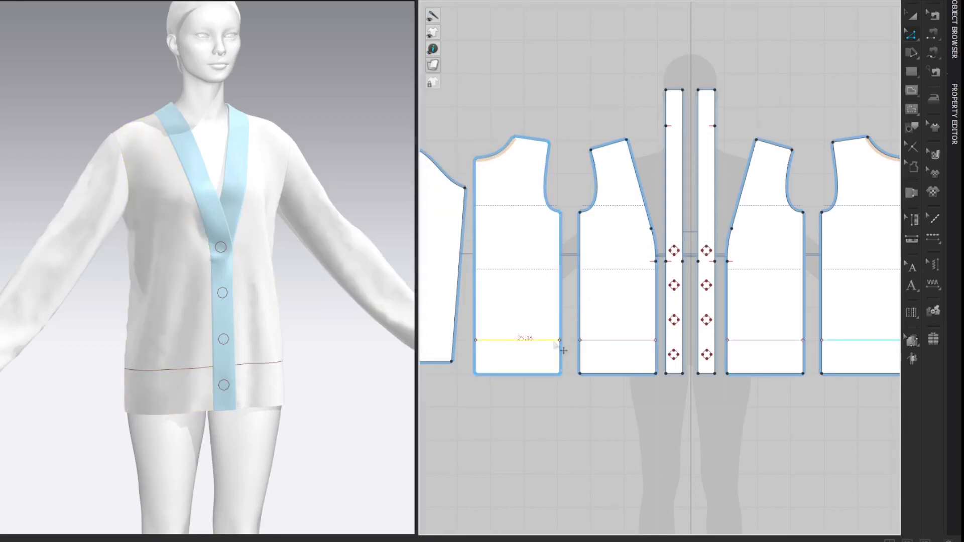
left_click(648, 342, "shift")
right_click(647, 341)
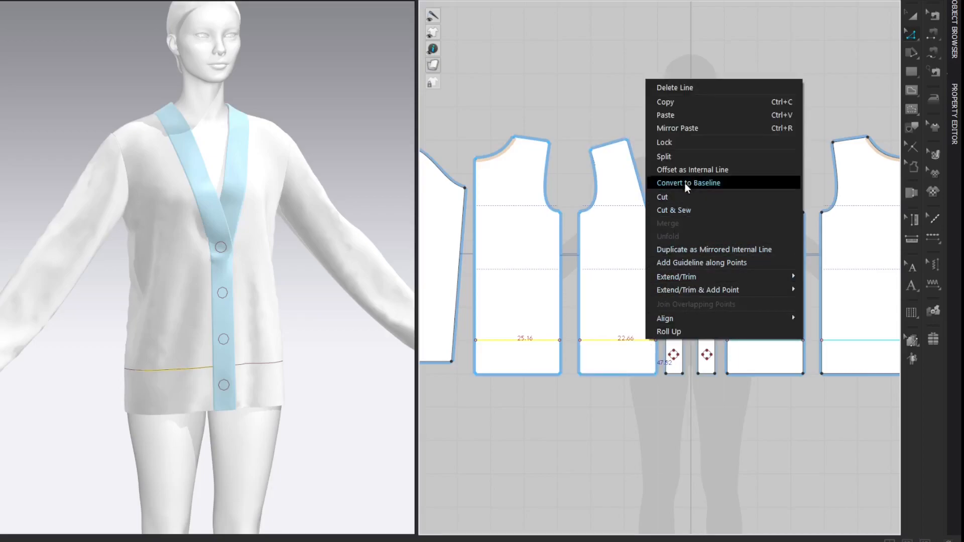
left_click(683, 208)
- Move the four cut-off hem pieces slightly down, away from the body panels in the 2D pattern
left_click(530, 357)
left_click(601, 355)
left_click(517, 350, "shift")
left_click(766, 353, "shift")
left_click(859, 350, "shift")
right_click_drag(600, 356, 603, 370)
key("Return")
key("Escape")
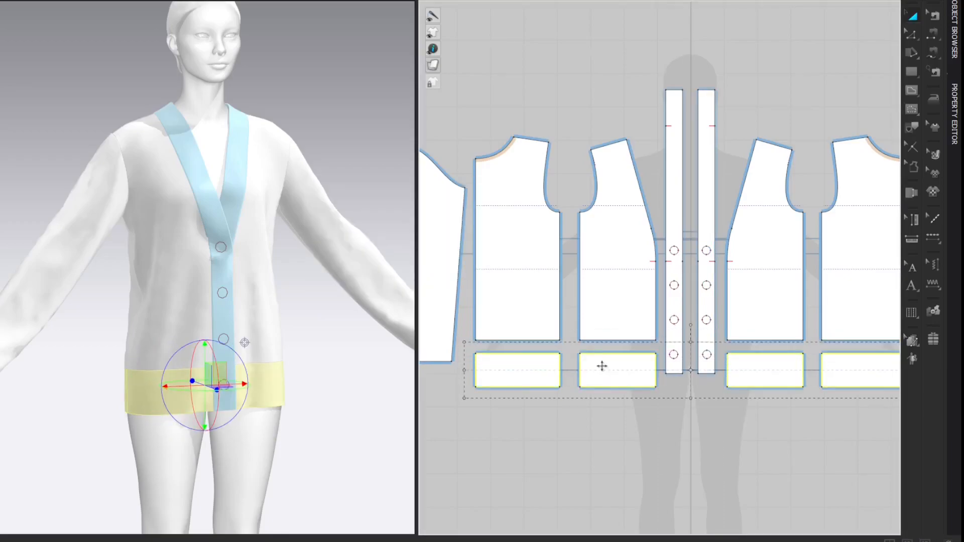
- Set the additional rendering thickness of the four cut-off front and back hem bands to 2 mm
left_click(554, 370)
left_click(603, 366, "shift")
left_click(759, 370, "shift")
left_click(863, 365, "shift")
left_click(957, 98)
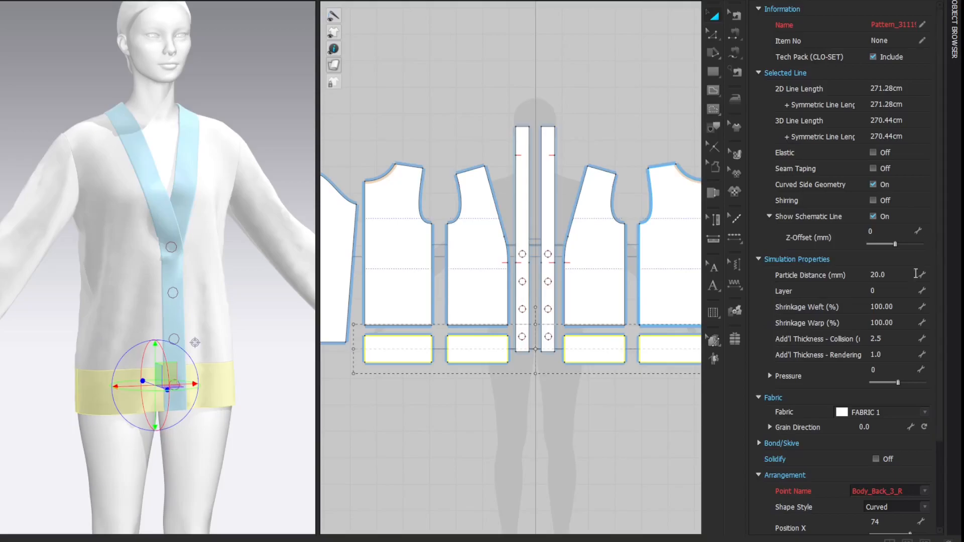
left_click(887, 355)
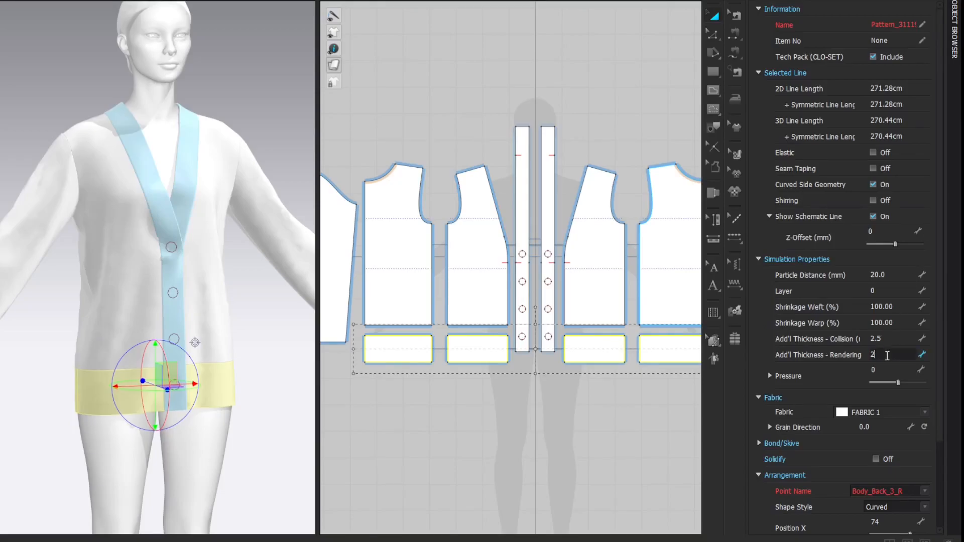
type("2")
key("Return")
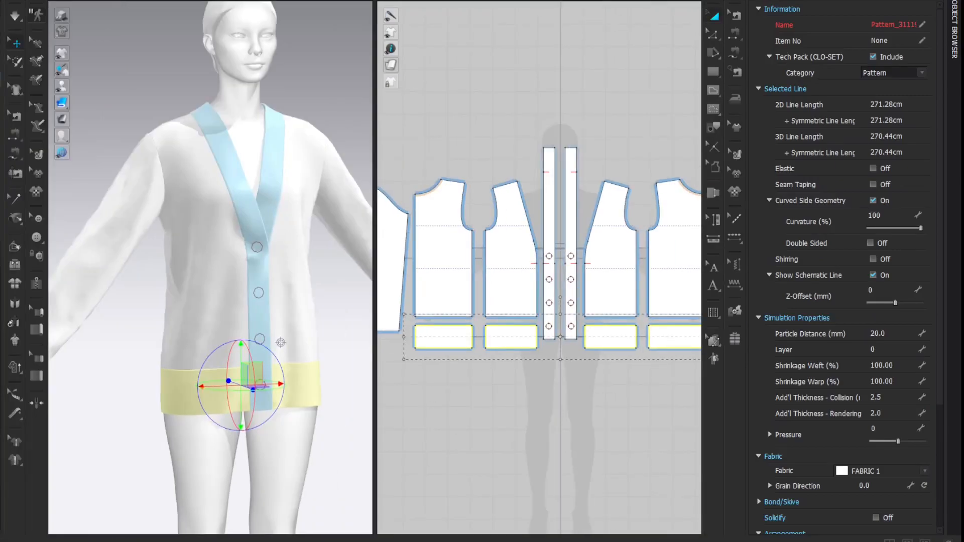
- Assign the Rib_2X2_468gsm fabric to the four hem bands and turn on desaturation for its texture
left_click_drag(310, 342, 443, 341)
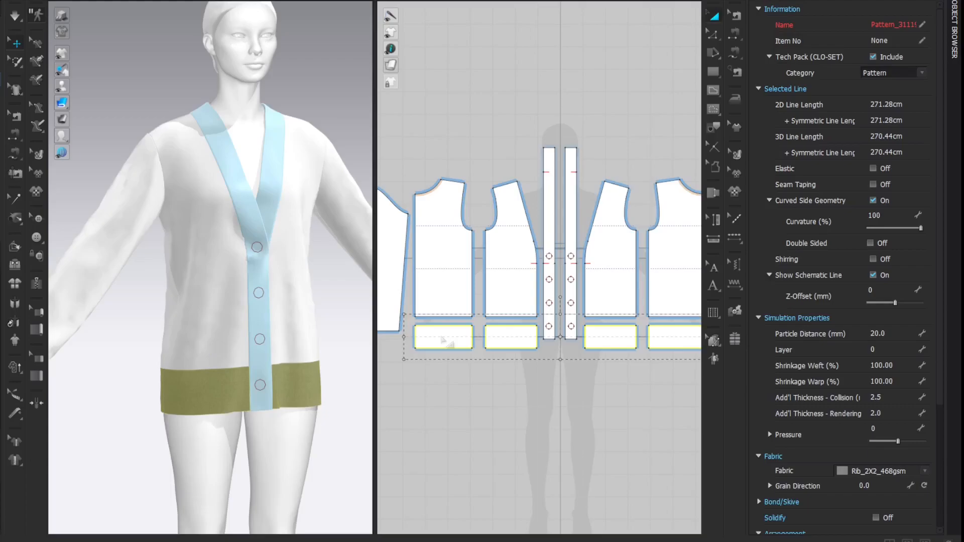
left_click(954, 25)
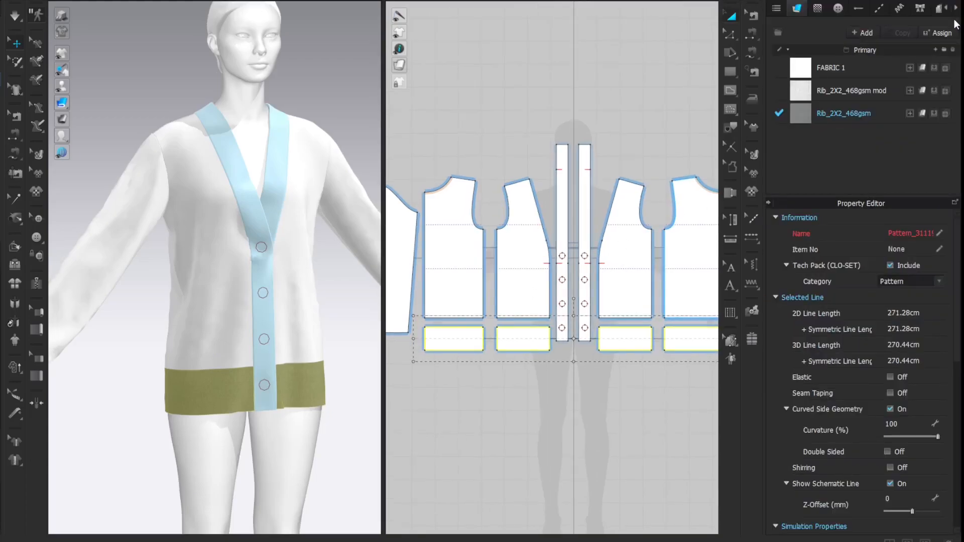
left_click(840, 114)
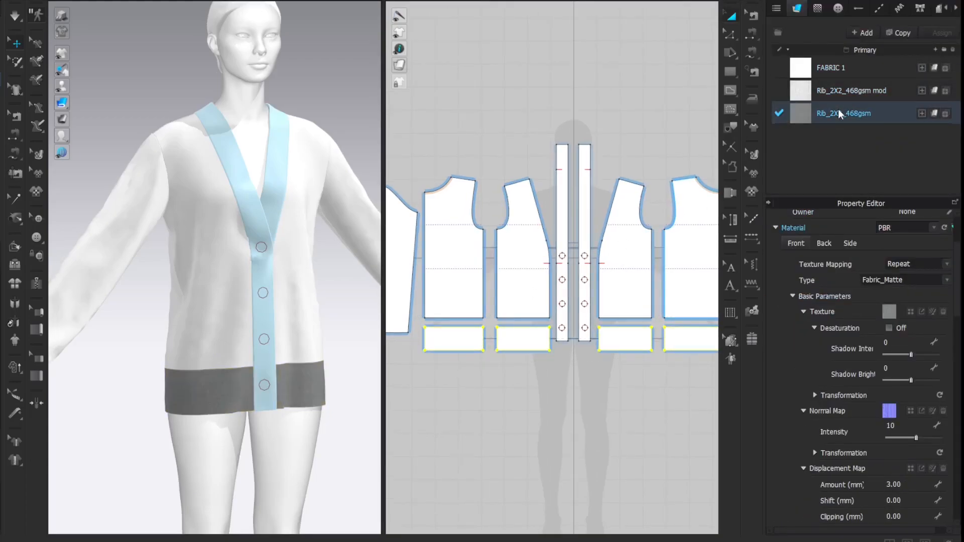
left_click(889, 329)
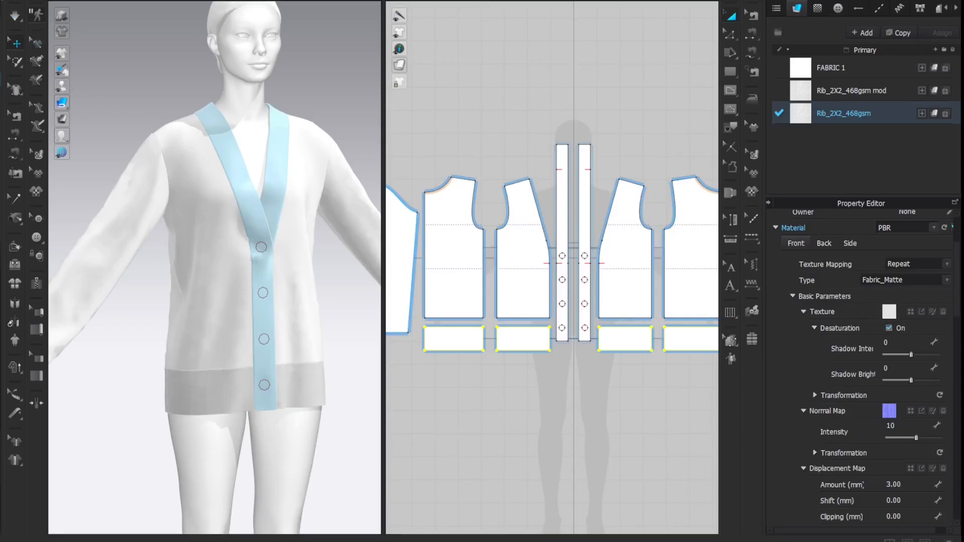
left_click(1, 1)
- Offset the full sleeve hem as one internal line at a distance of 10 cm
middle_click_drag(432, 102, 543, 69)
key("z")
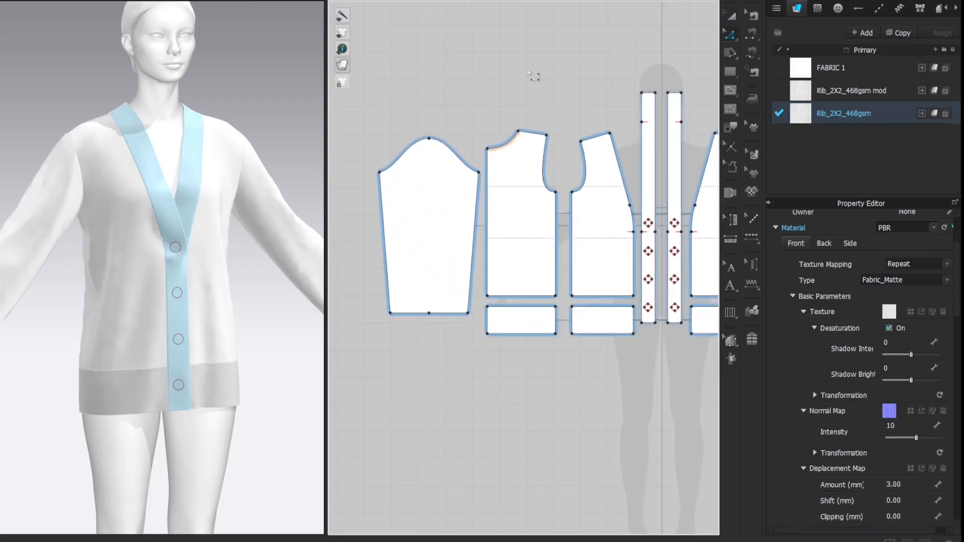
left_click(413, 313)
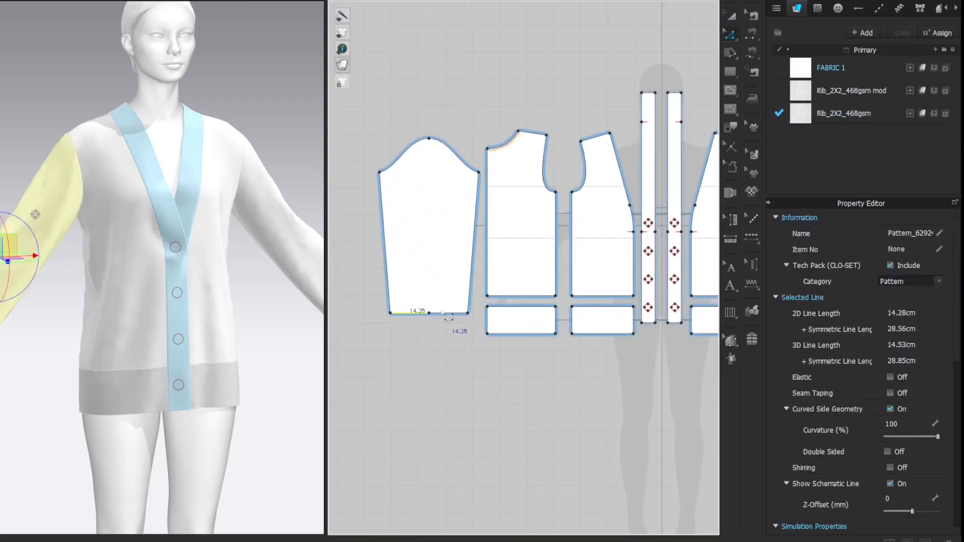
right_click(442, 315)
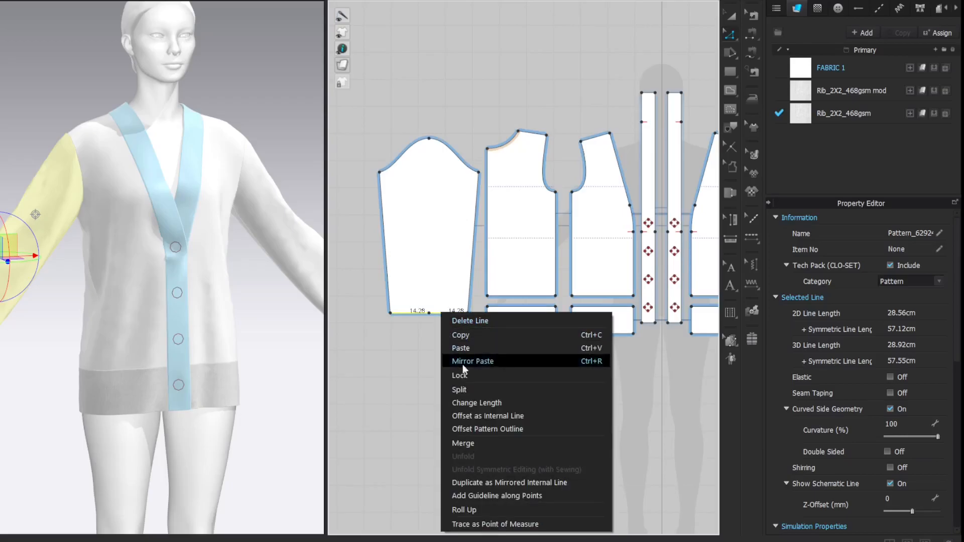
left_click(476, 419)
left_click_drag(437, 157, 282, 156)
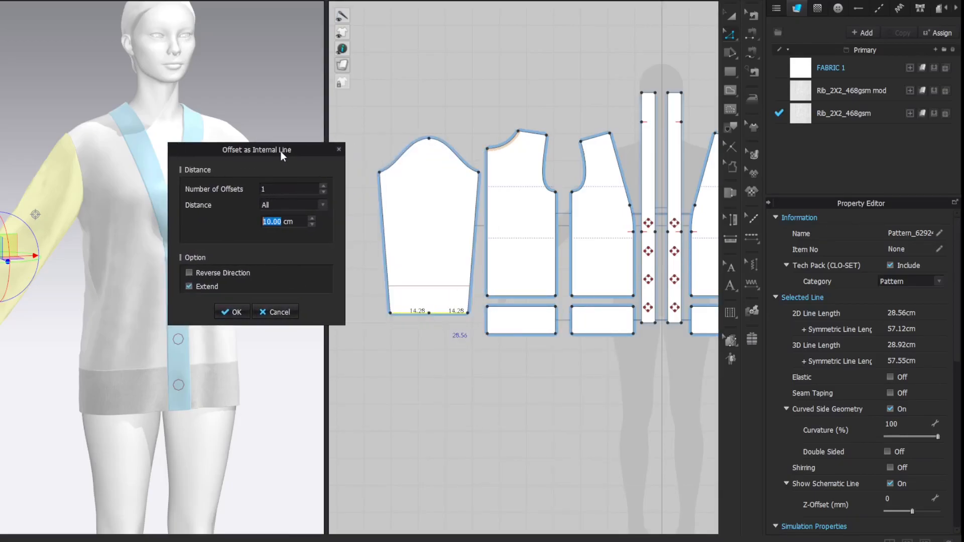
left_click(233, 311)
left_click(591, 64)
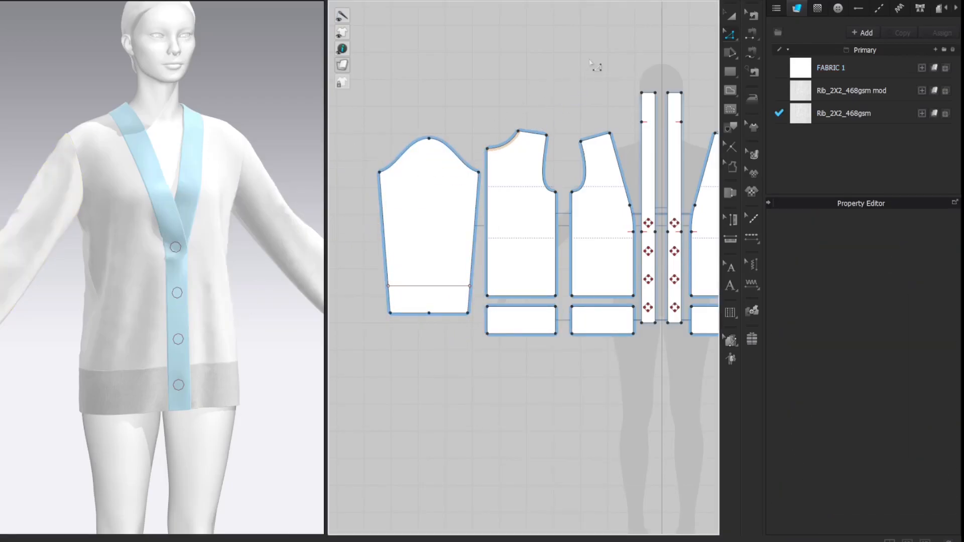
- Cut and sew the sleeve along the internal line above its hem to separate a cuff
left_click(445, 291)
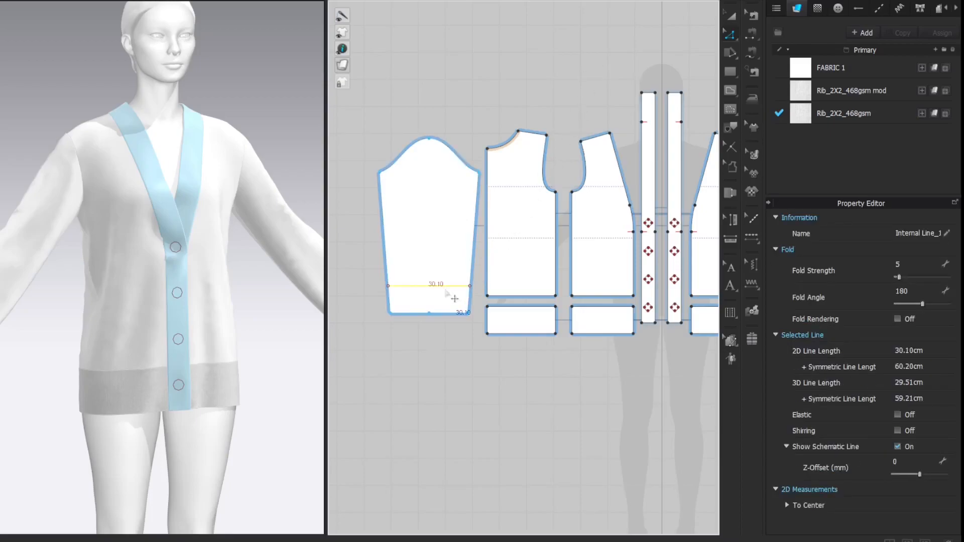
right_click(446, 290)
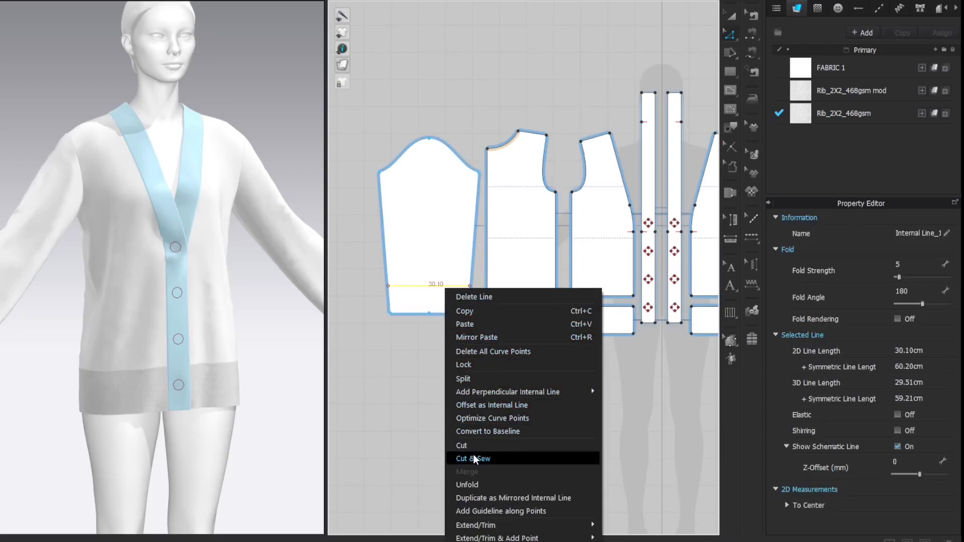
left_click(475, 516)
- Move both cuff pieces slightly down, away from the sleeves in the 2D pattern
scroll(552, 398, "down", 3)
middle_click_drag(554, 400, 478, 351)
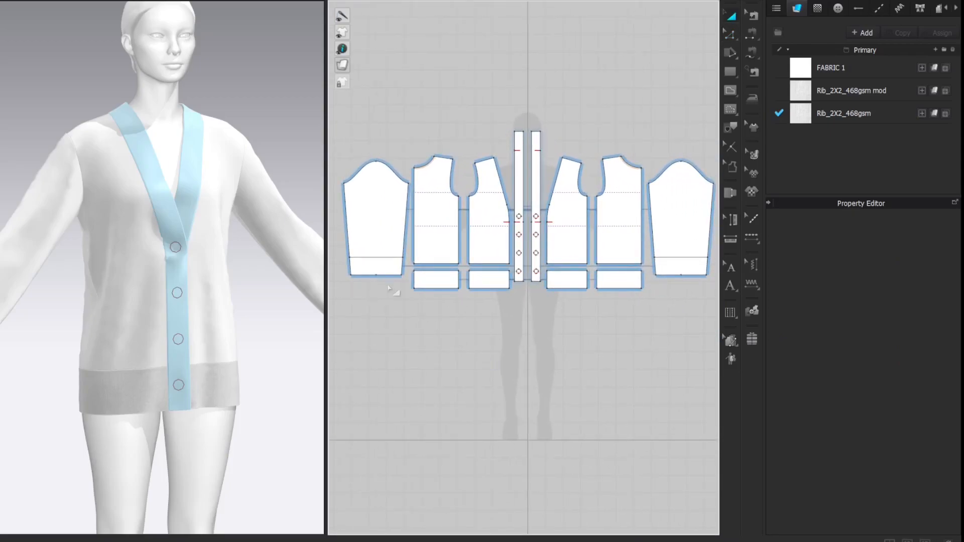
left_click(376, 257)
left_click(668, 273, "shift")
left_click_drag(674, 267, 675, 288)
key("Return")
key("Return")
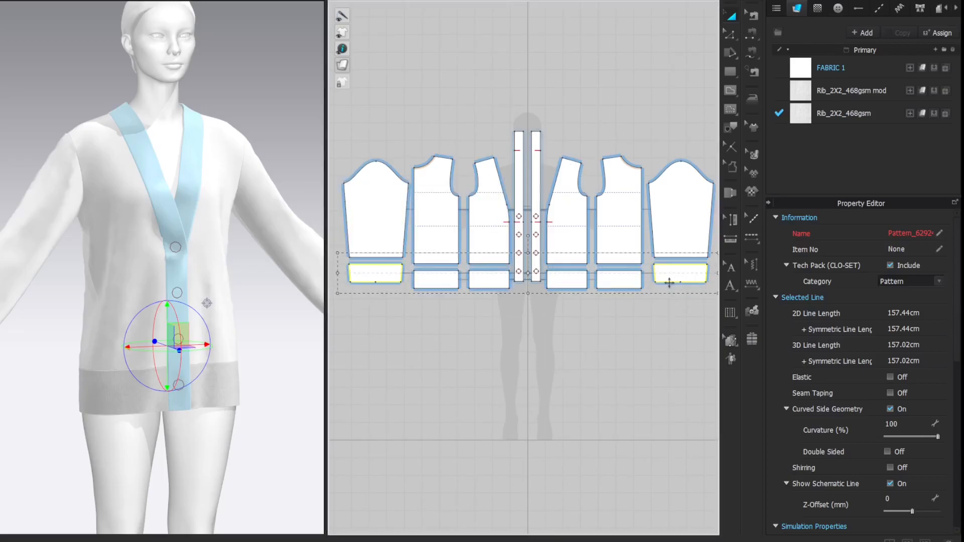
left_click(632, 344)
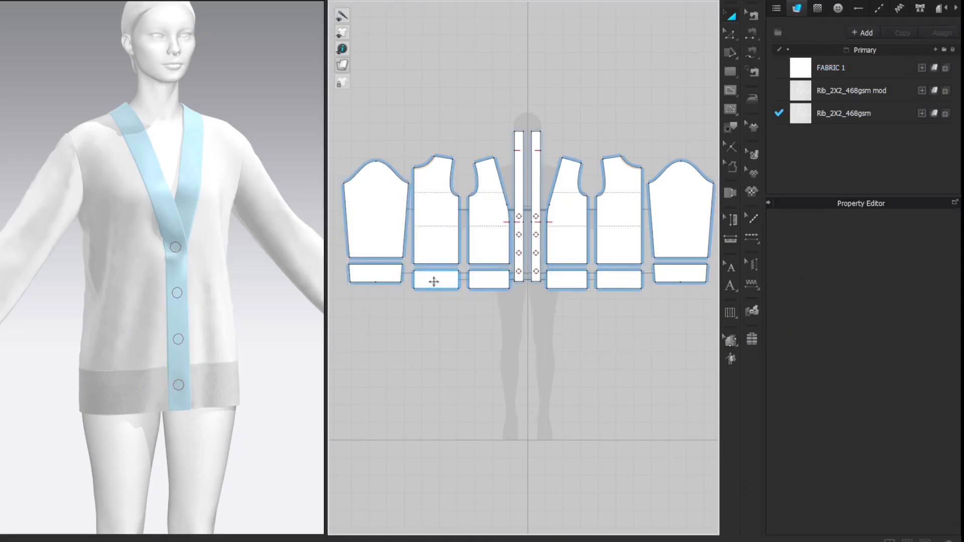
- Set the additional rendering thickness of both sleeve cuffs to 2 mm
left_click(380, 272)
left_click(683, 272, "shift")
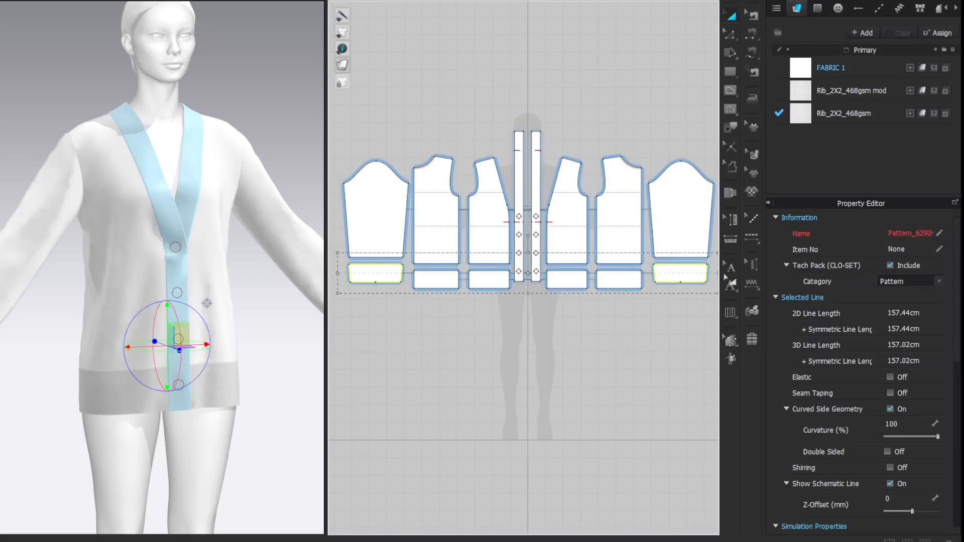
scroll(913, 435, "down", 2)
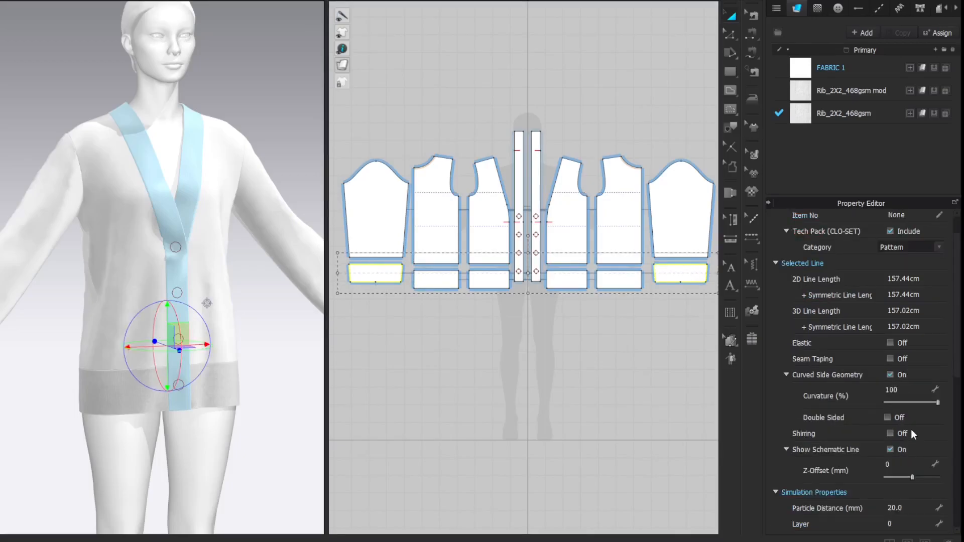
scroll(913, 435, "down", 4)
scroll(913, 434, "down", 4)
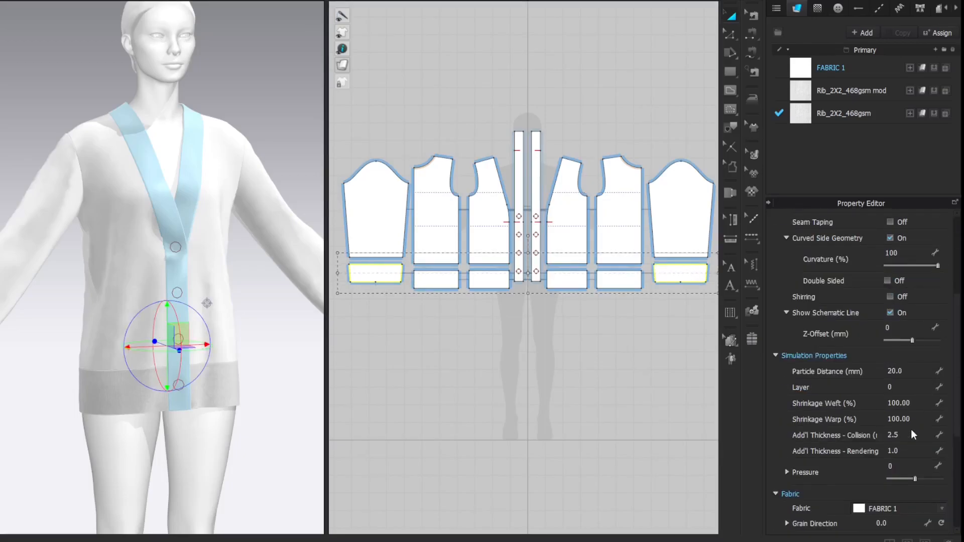
left_click(910, 450)
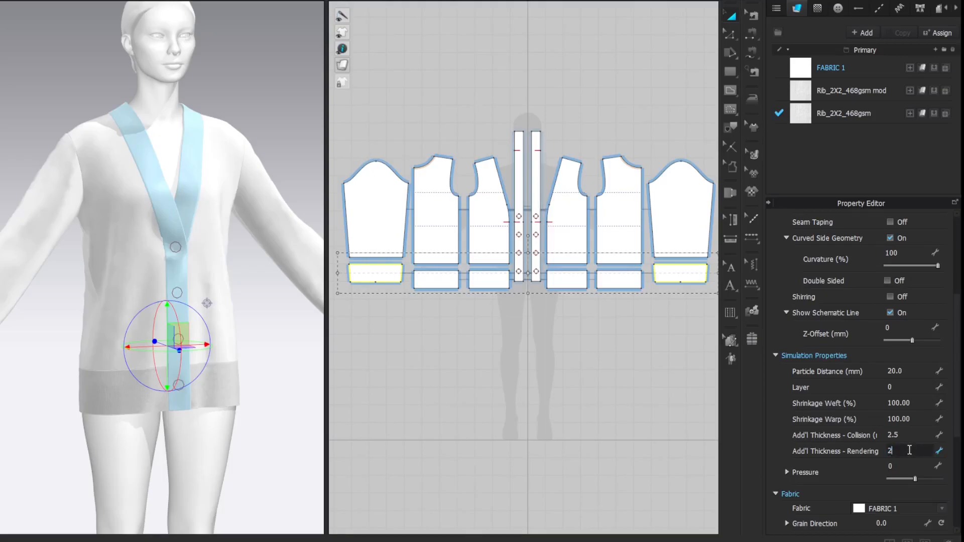
key("Return")
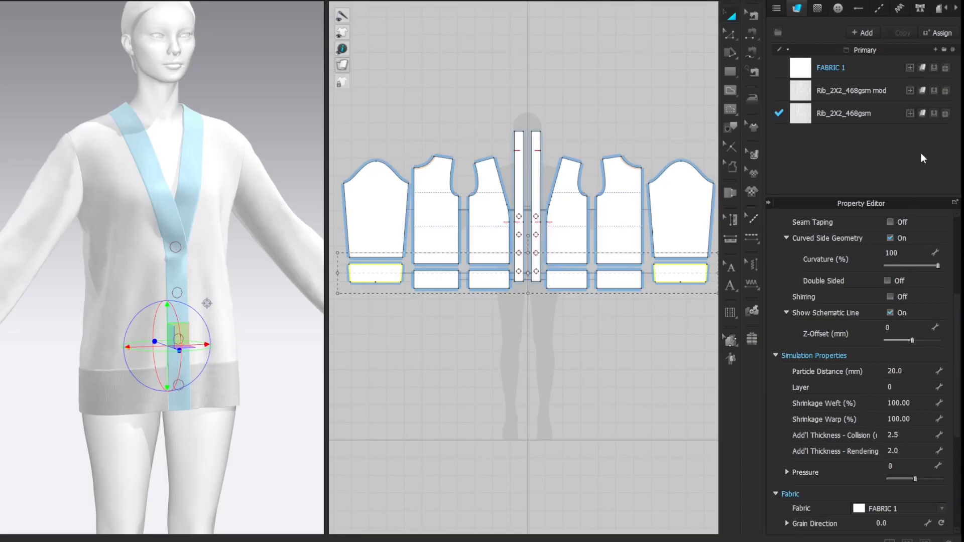
- Assign the Rib_2X2_468gsm fabric to both selected sleeve cuffs
left_click(934, 115)
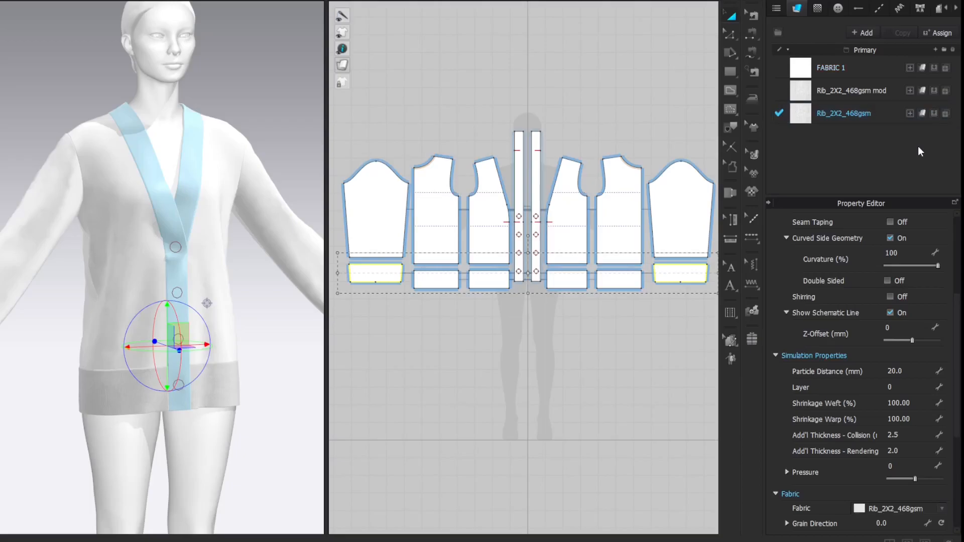
left_click(770, 1)
left_click(753, 1)
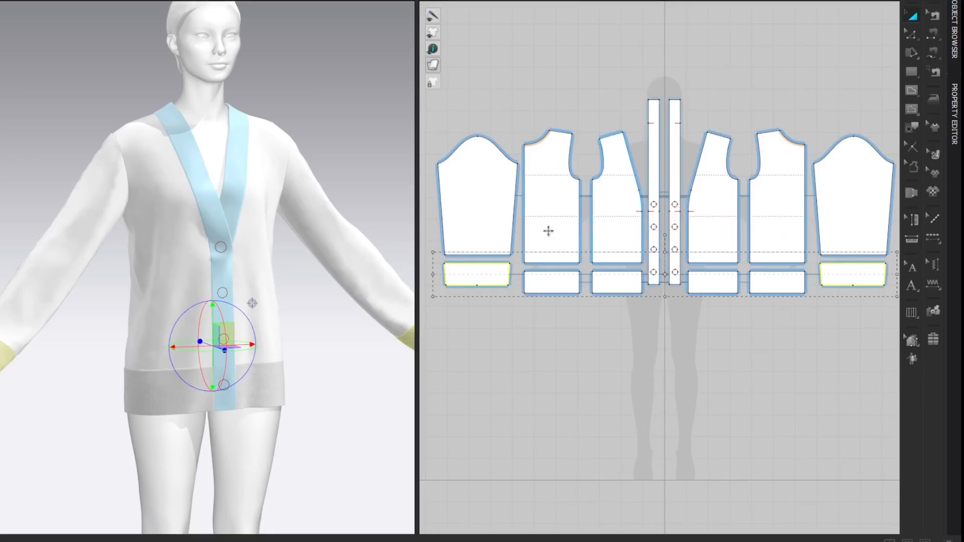
- Straighten the cuff's slanted sides into a rectangle by moving its upper corner points directly above the lower corners
scroll(469, 241, "up", 5)
right_click_drag(482, 239, 592, 213)
key("z")
left_click(523, 268)
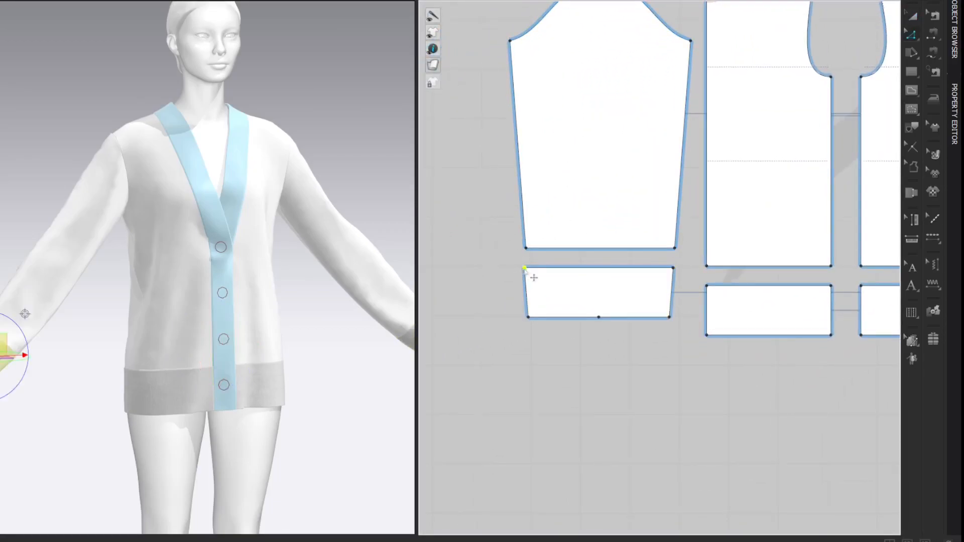
left_click_drag(539, 278, 541, 278)
left_click_drag(674, 270, 664, 272)
left_click(695, 275)
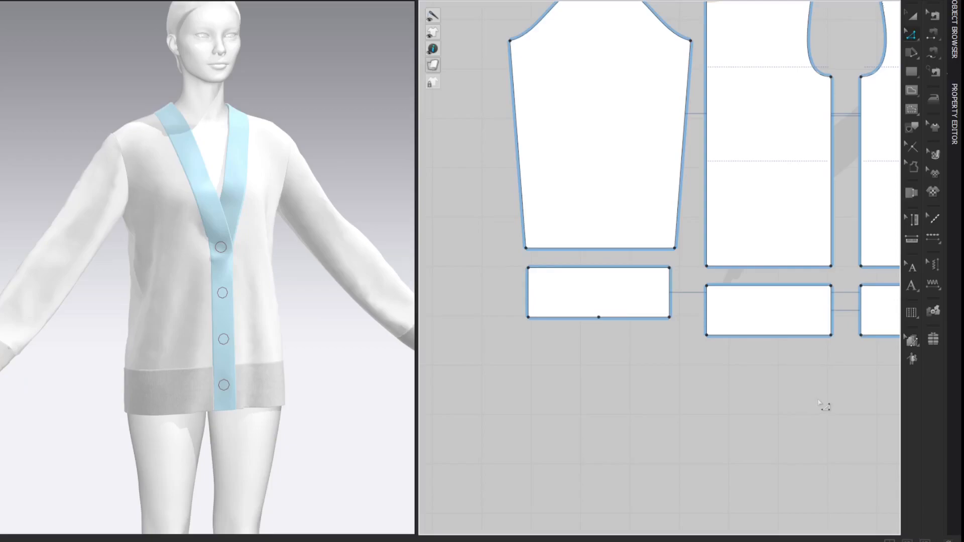
- Move the cuff's left side edge together with the sleeve's left hem corner 3 cm inward
left_click_drag(526, 248, 533, 236)
left_click_drag(533, 281, 545, 295)
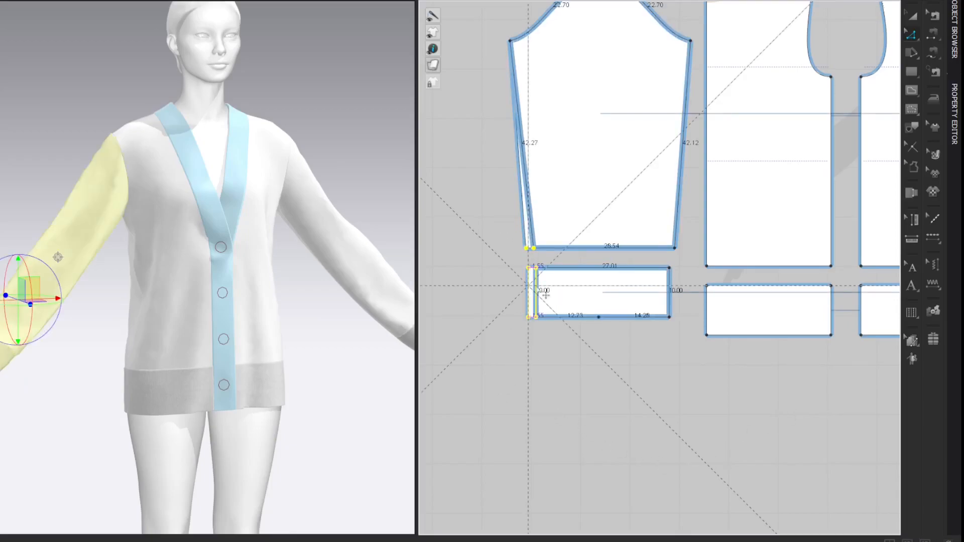
right_click(537, 287)
type("3")
key("Return")
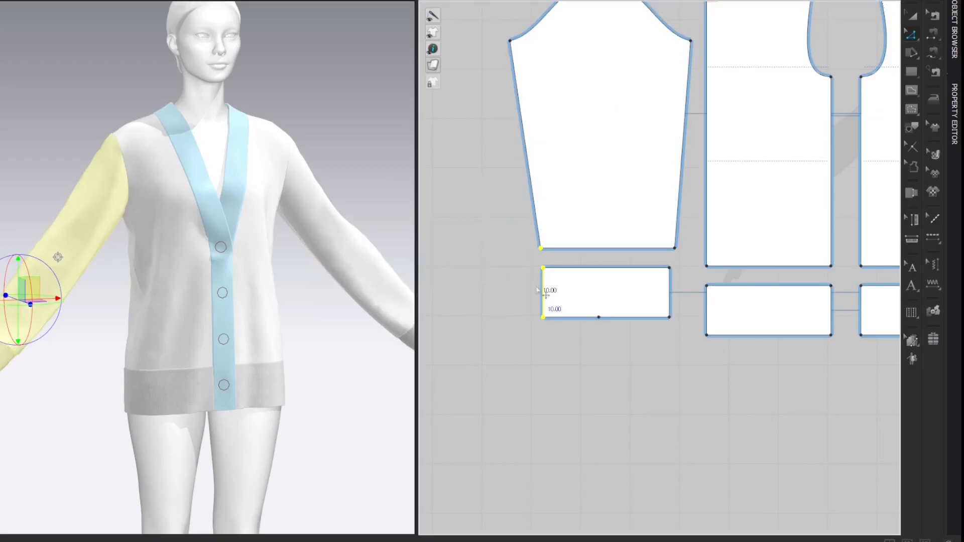
- Move the cuff's right side edge together with the sleeve's right hem corner 3 cm inward
left_click_drag(653, 343, 685, 237)
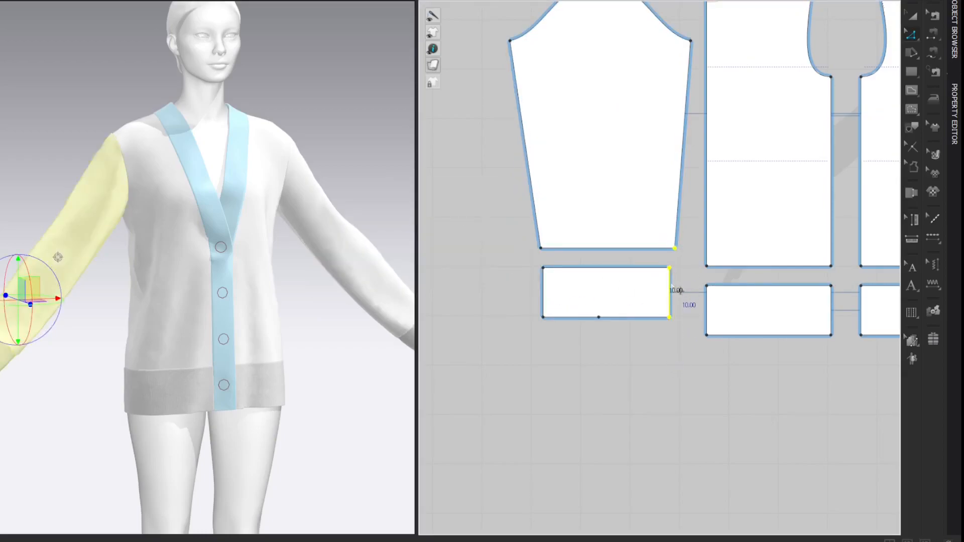
left_click_drag(672, 286, 663, 288)
right_click(663, 287)
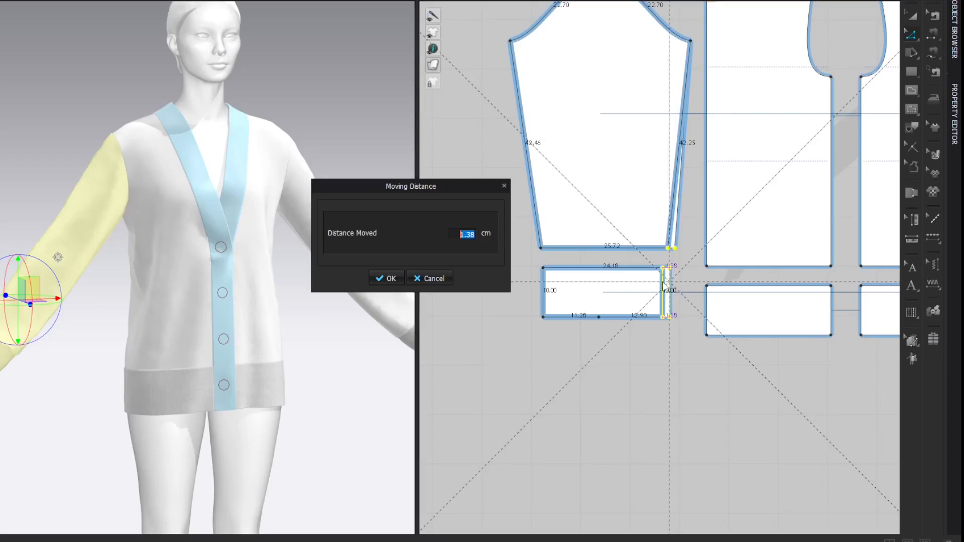
type("3")
key("Return")
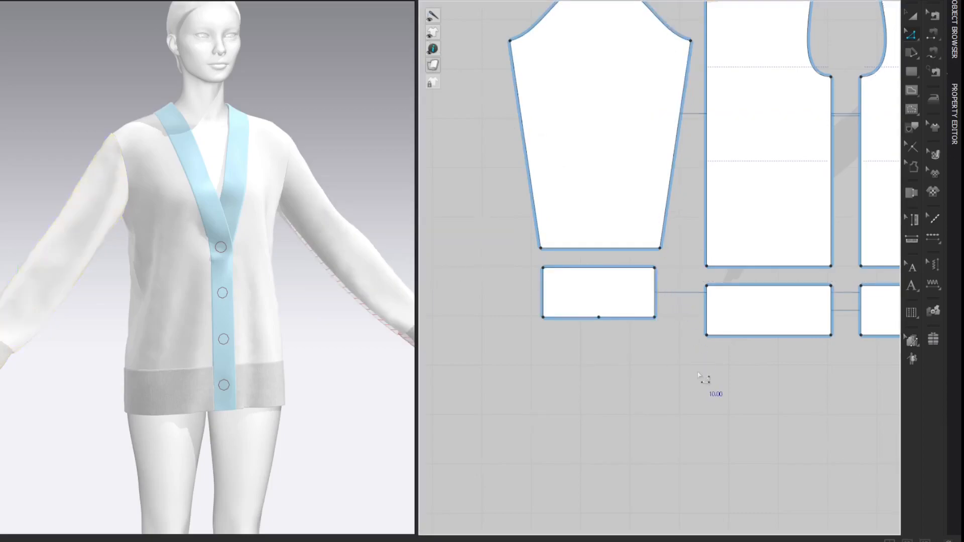
- Move the left sleeve pattern and its cuff together horizontally away from the body panels in the 2D pattern
scroll(699, 375, "down", 3)
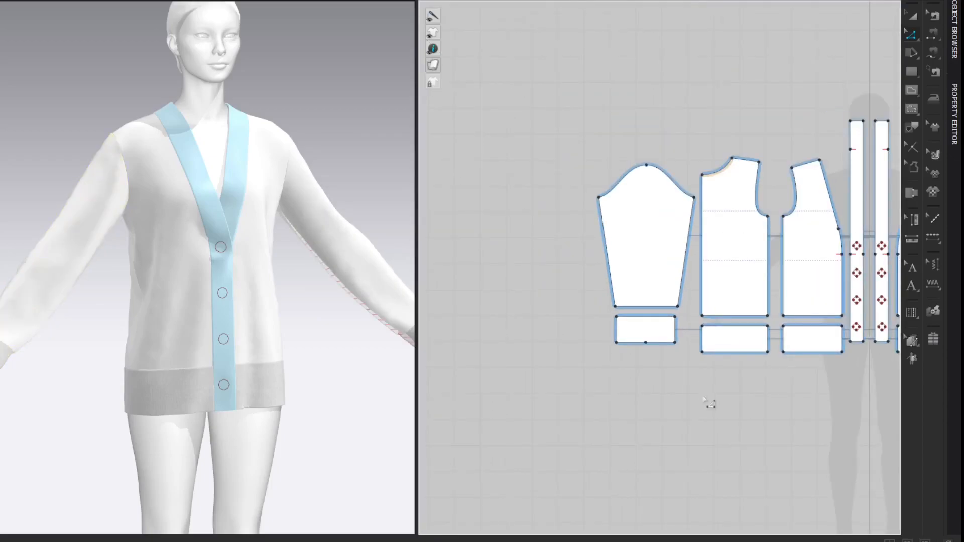
scroll(708, 387, "up", 2)
key("a")
left_click(662, 200)
left_click(639, 296, "shift")
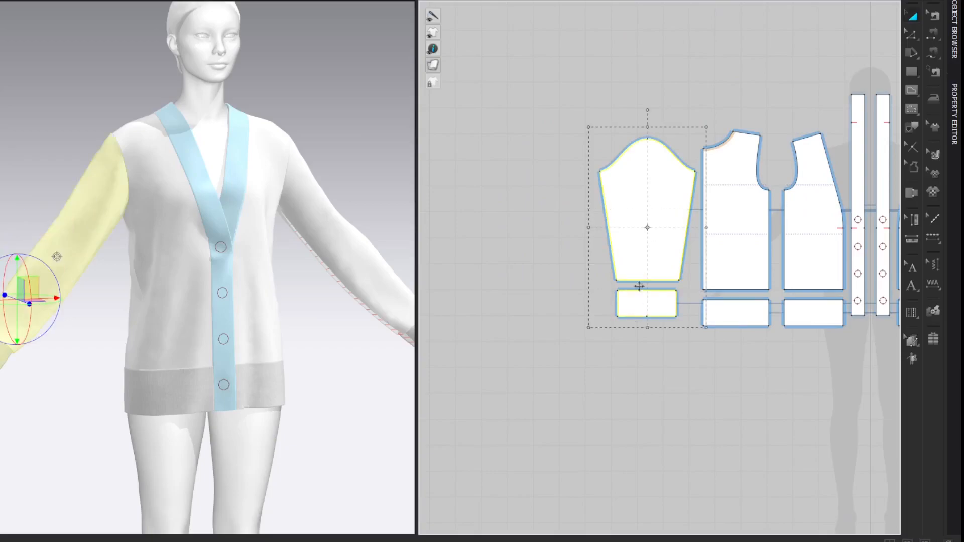
left_click_drag(624, 221, 536, 228)
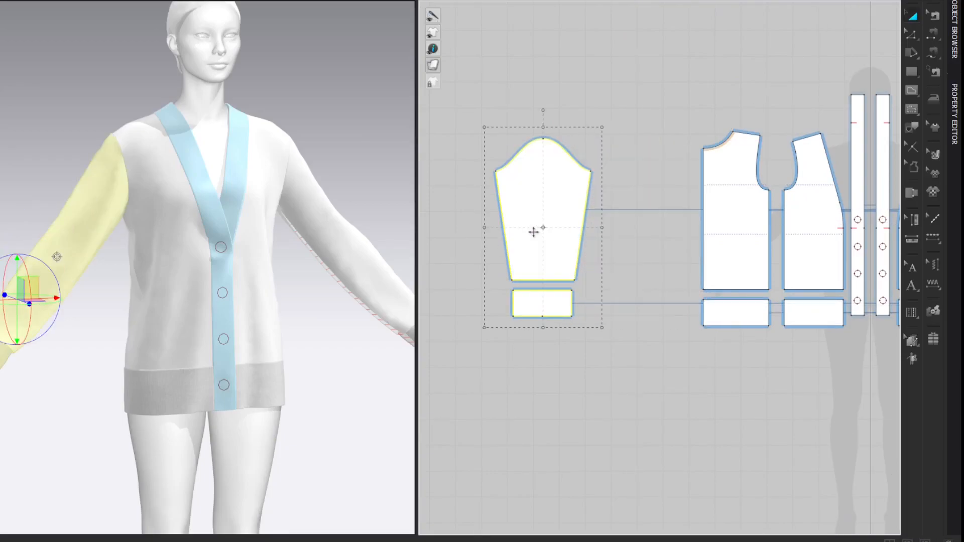
left_click(638, 76)
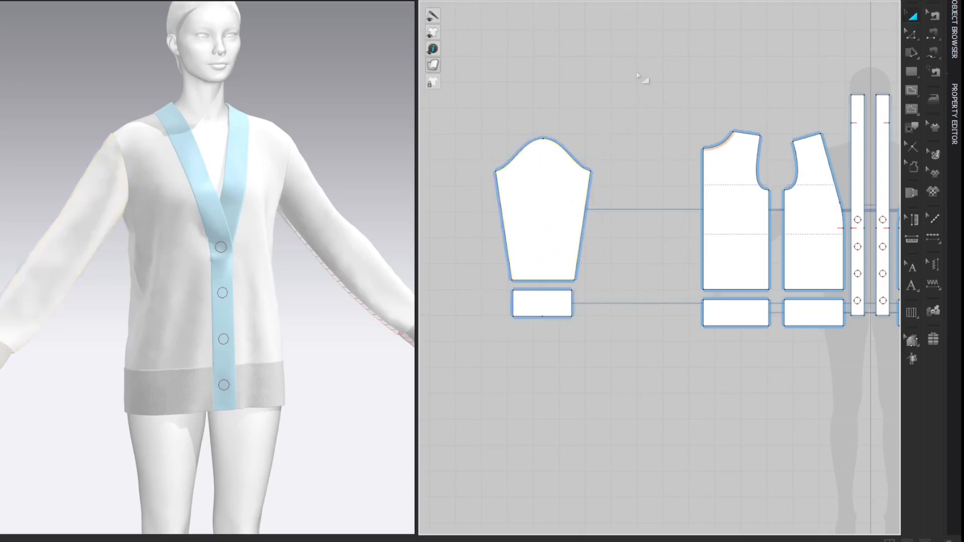
- Unfold the half back body pattern and the half back hem band along their centre back lines into full pieces
left_click(704, 199)
right_click(704, 187)
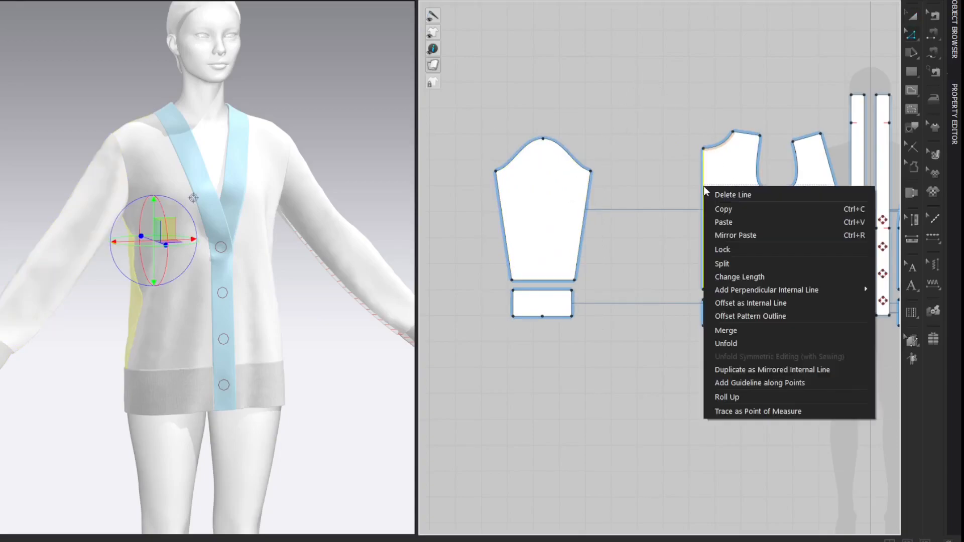
left_click(737, 330)
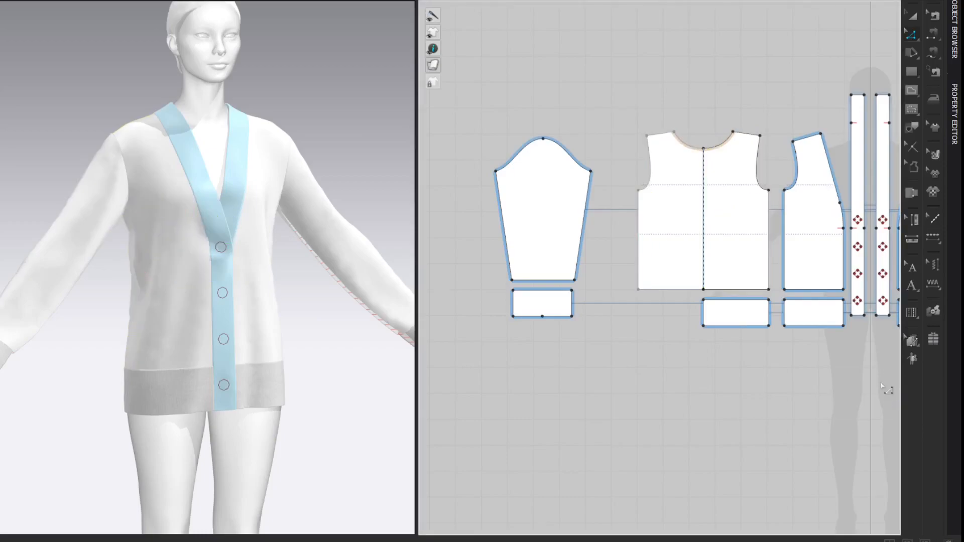
left_click(704, 316)
right_click(704, 313)
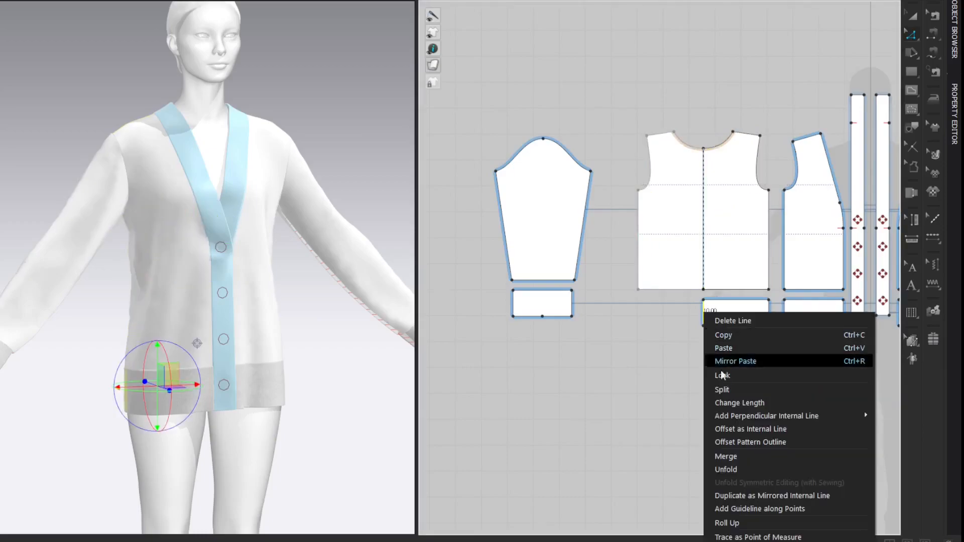
left_click(727, 457)
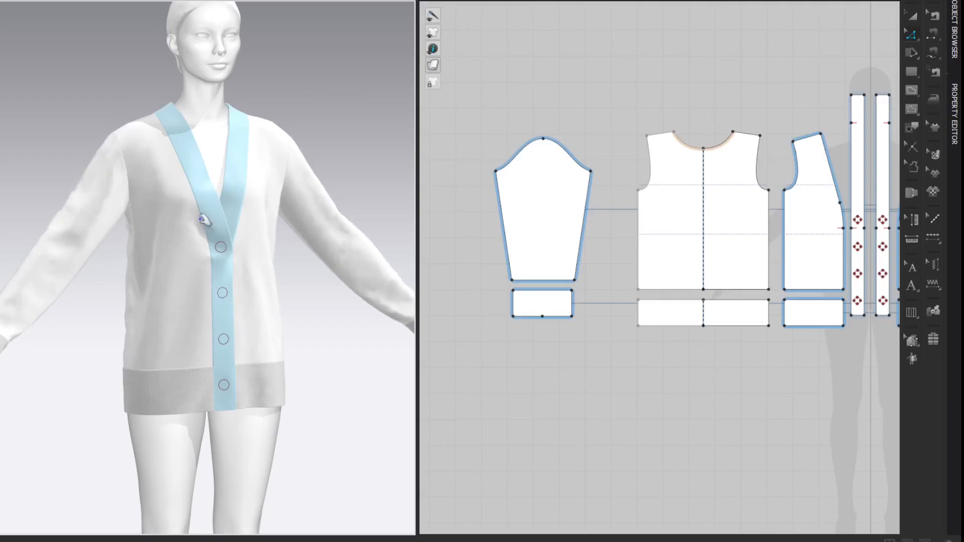
- Pull the wearer's right sleeve and cuff in 3D during simulation to settle their drape
left_click(21, 297)
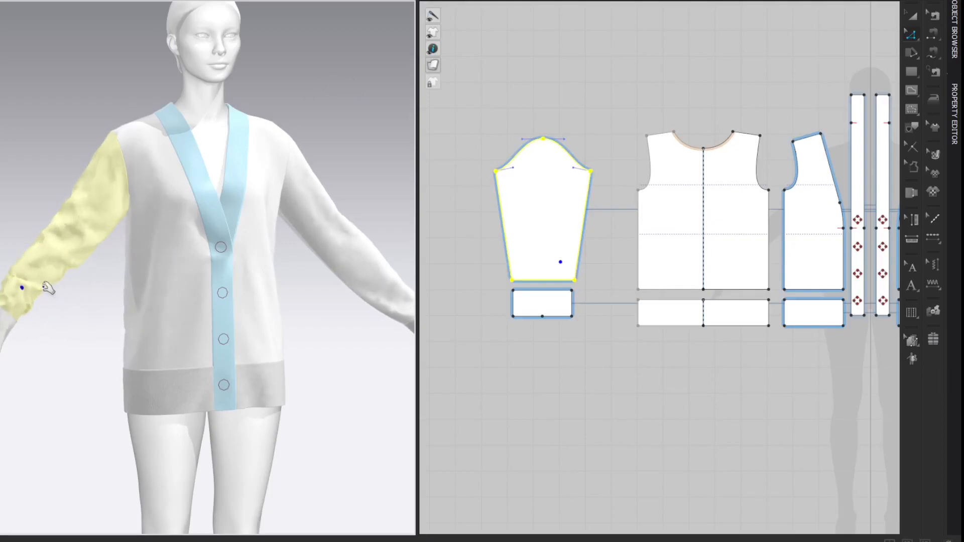
left_click(6, 321)
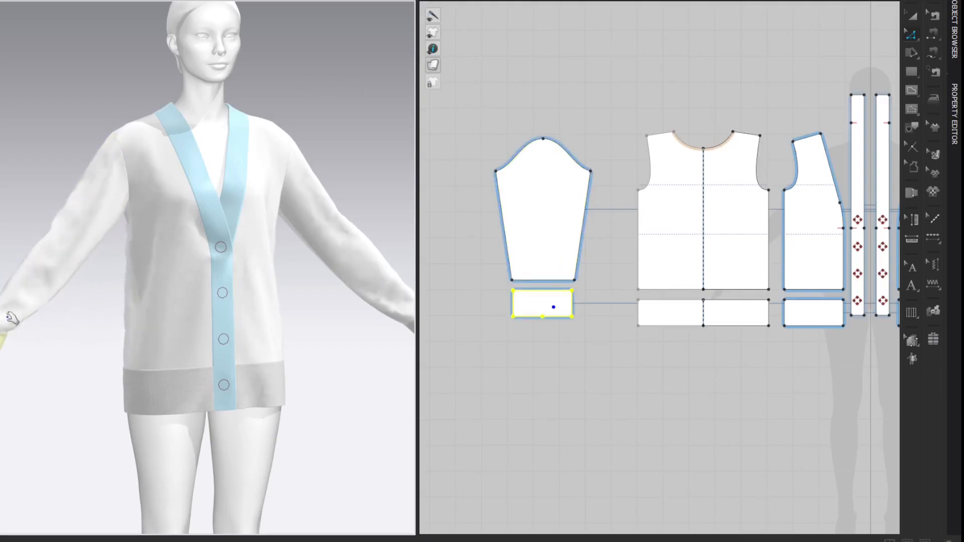
left_click(3, 171)
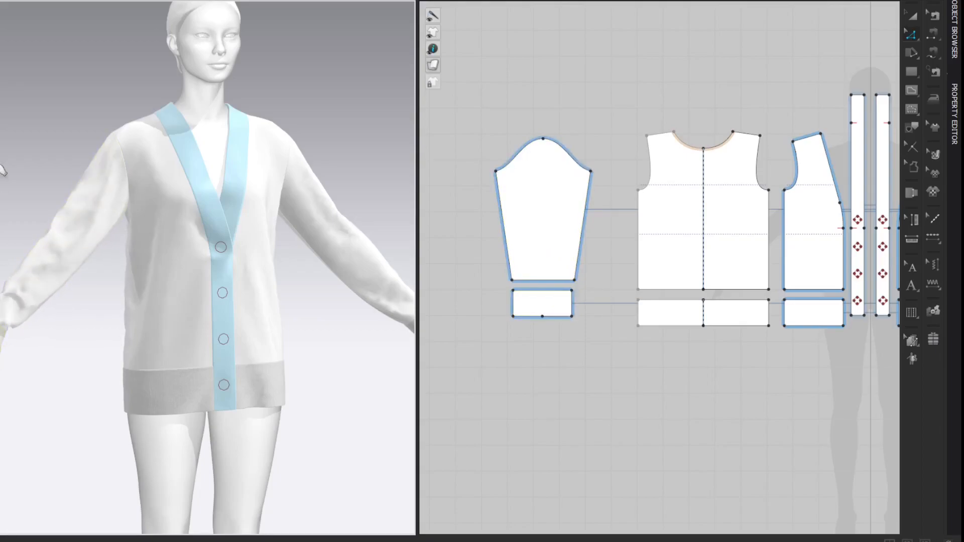
- Adjust the wearer's left sleeve near the cuff from behind during simulation, then return to a front three-quarter view
key("8")
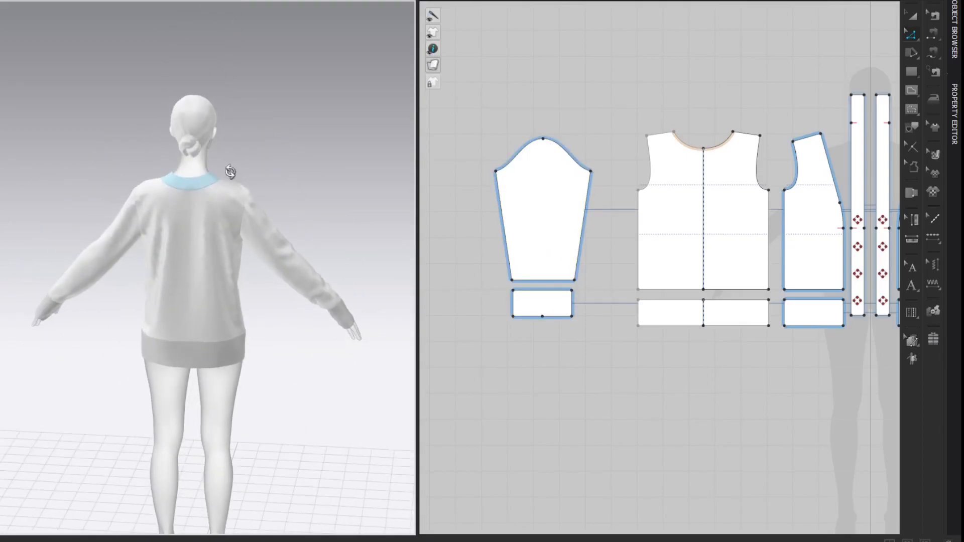
right_click_drag(230, 171, 271, 141)
scroll(228, 197, "up", 3)
middle_click_drag(228, 197, 224, 156)
right_click_drag(224, 156, 211, 166)
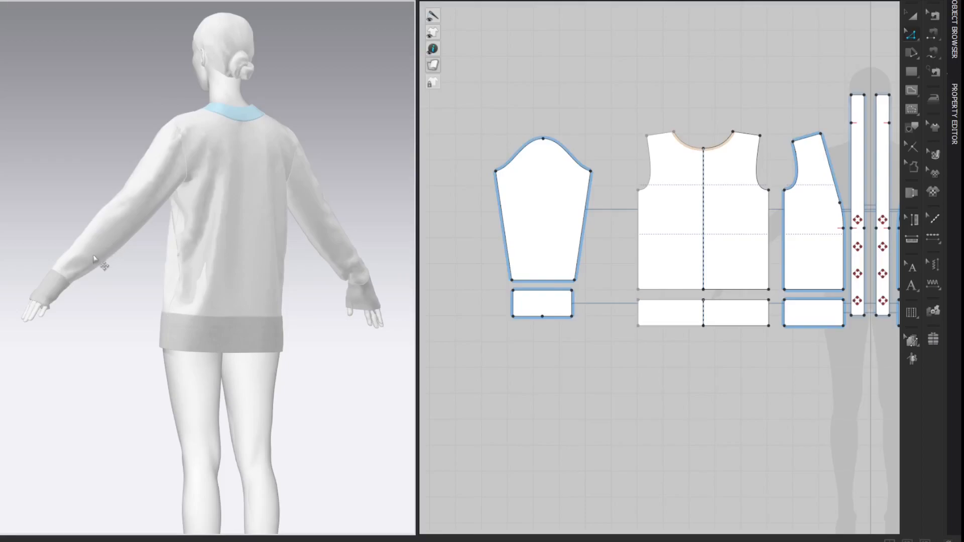
left_click_drag(86, 248, 80, 268)
left_click(71, 274)
right_click_drag(62, 176, 146, 190)
middle_click_drag(146, 189, 213, 179)
right_click_drag(213, 179, 326, 134)
scroll(251, 165, "down", 3)
left_click(298, 167)
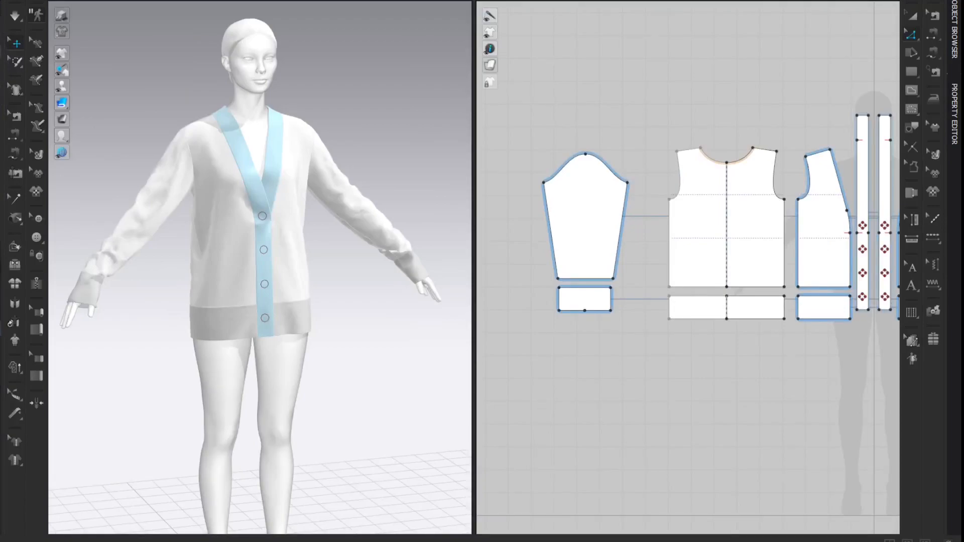
- Lower the avatar's arms to its sides and pull both sleeves into place during simulation
left_click_drag(250, 96, 250, 98)
left_click(422, 306)
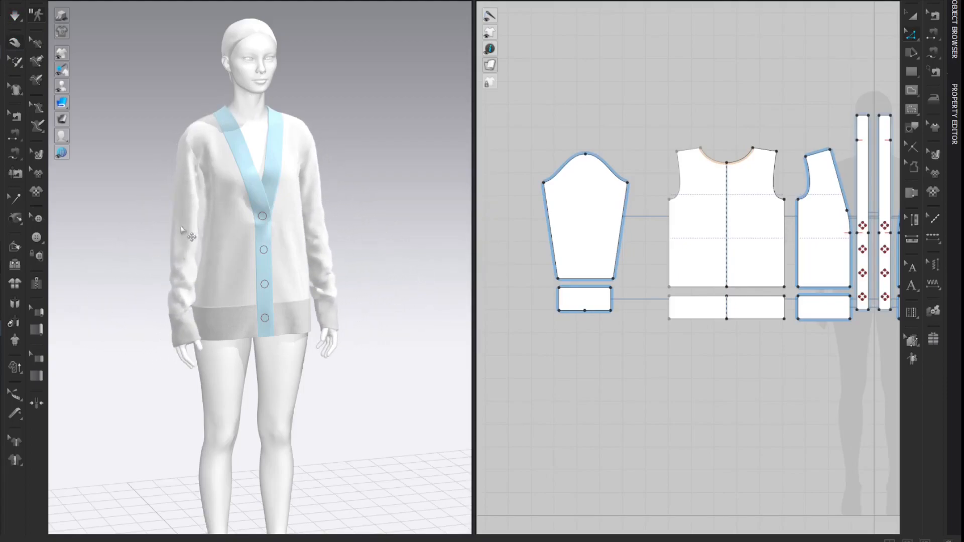
left_click(185, 238)
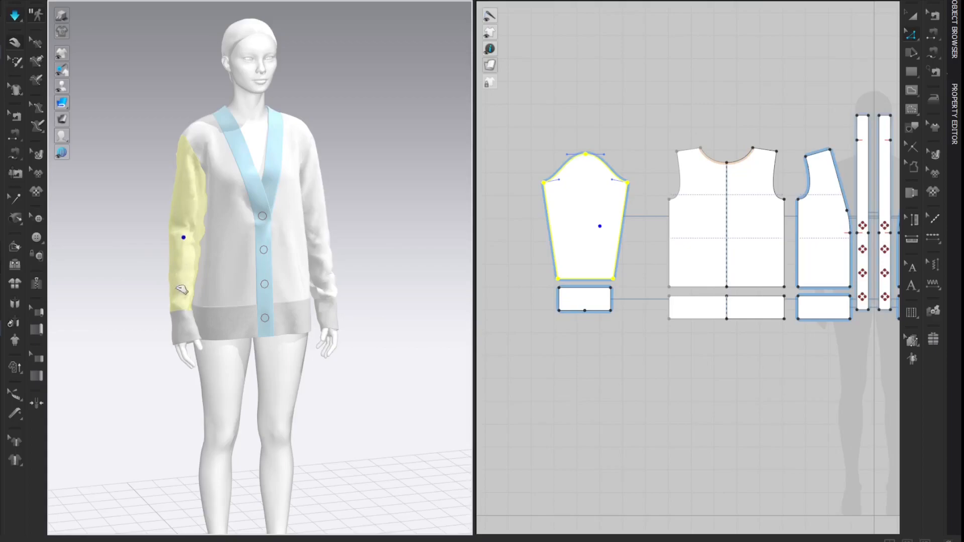
left_click(326, 214)
left_click_drag(329, 211, 328, 304)
left_click(390, 147)
scroll(389, 148, "down", 1)
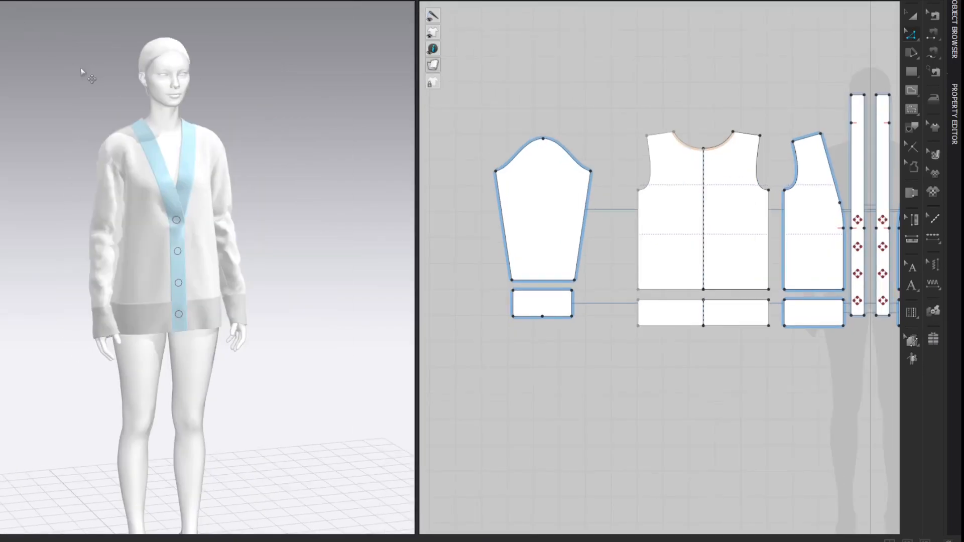
- Examine the draped cardigan front up close and the complete layout of its 2D patterns
scroll(86, 73, "up", 5)
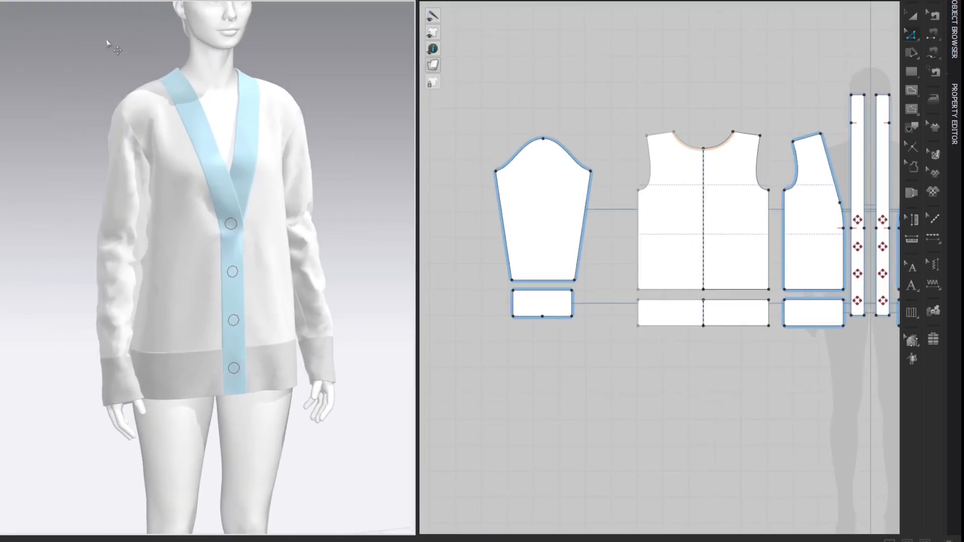
mouse_move(105, 38)
right_mouse_down()
mouse_move(83, 31)
mouse_move(95, 29)
right_mouse_up()
middle_click_drag(87, 45, 70, 84)
scroll(71, 45, "up", 2)
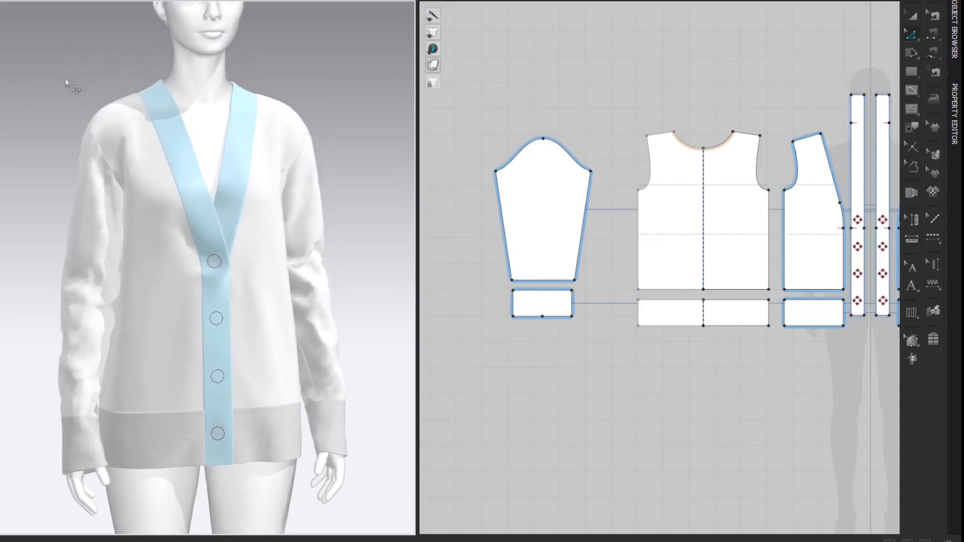
key("a")
scroll(619, 81, "down", 3)
middle_click_drag(652, 85, 584, 107)
middle_click_drag(633, 65, 614, 65)
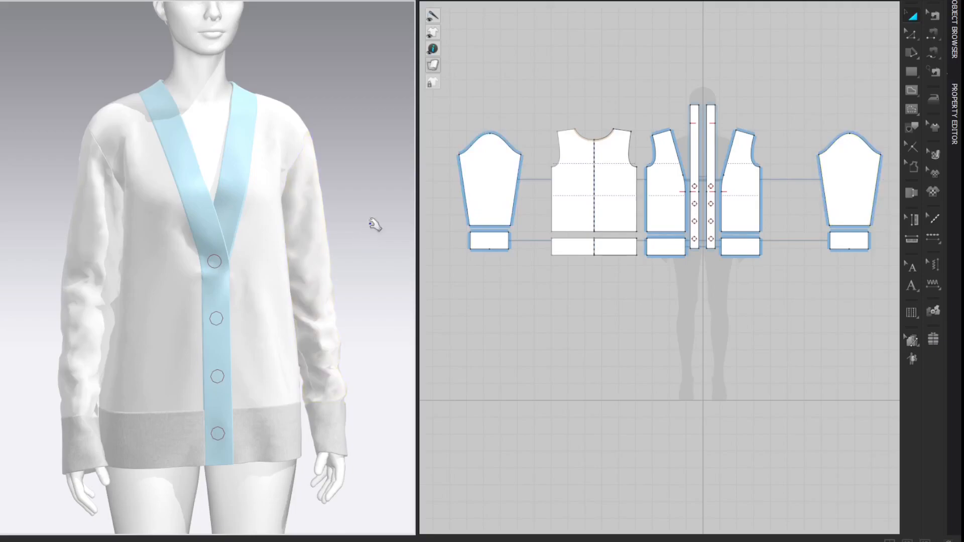
- Adjust the folds of the wearer's right sleeve above the cuff in 3D and check the drape from the front
left_click(74, 379)
left_click(37, 254)
right_click_drag(7, 63, 235, 61)
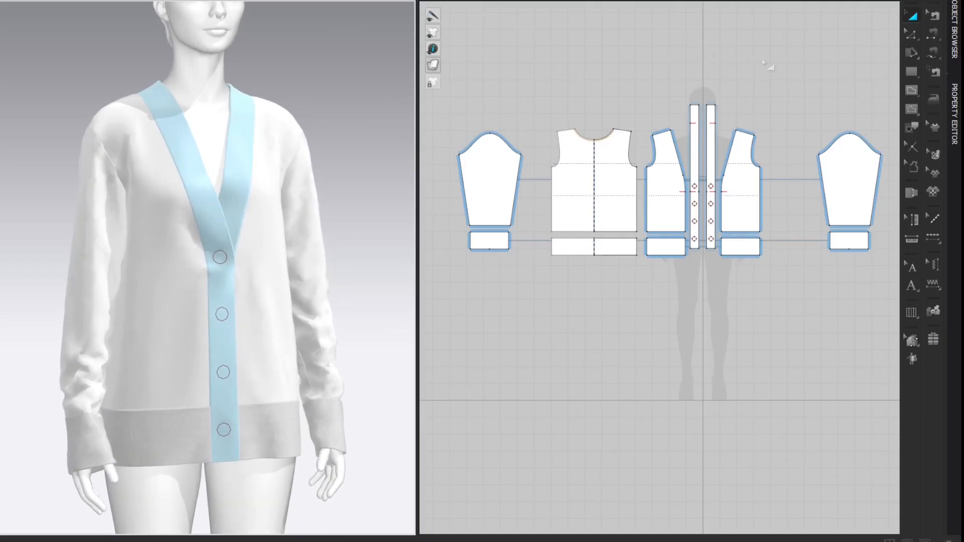